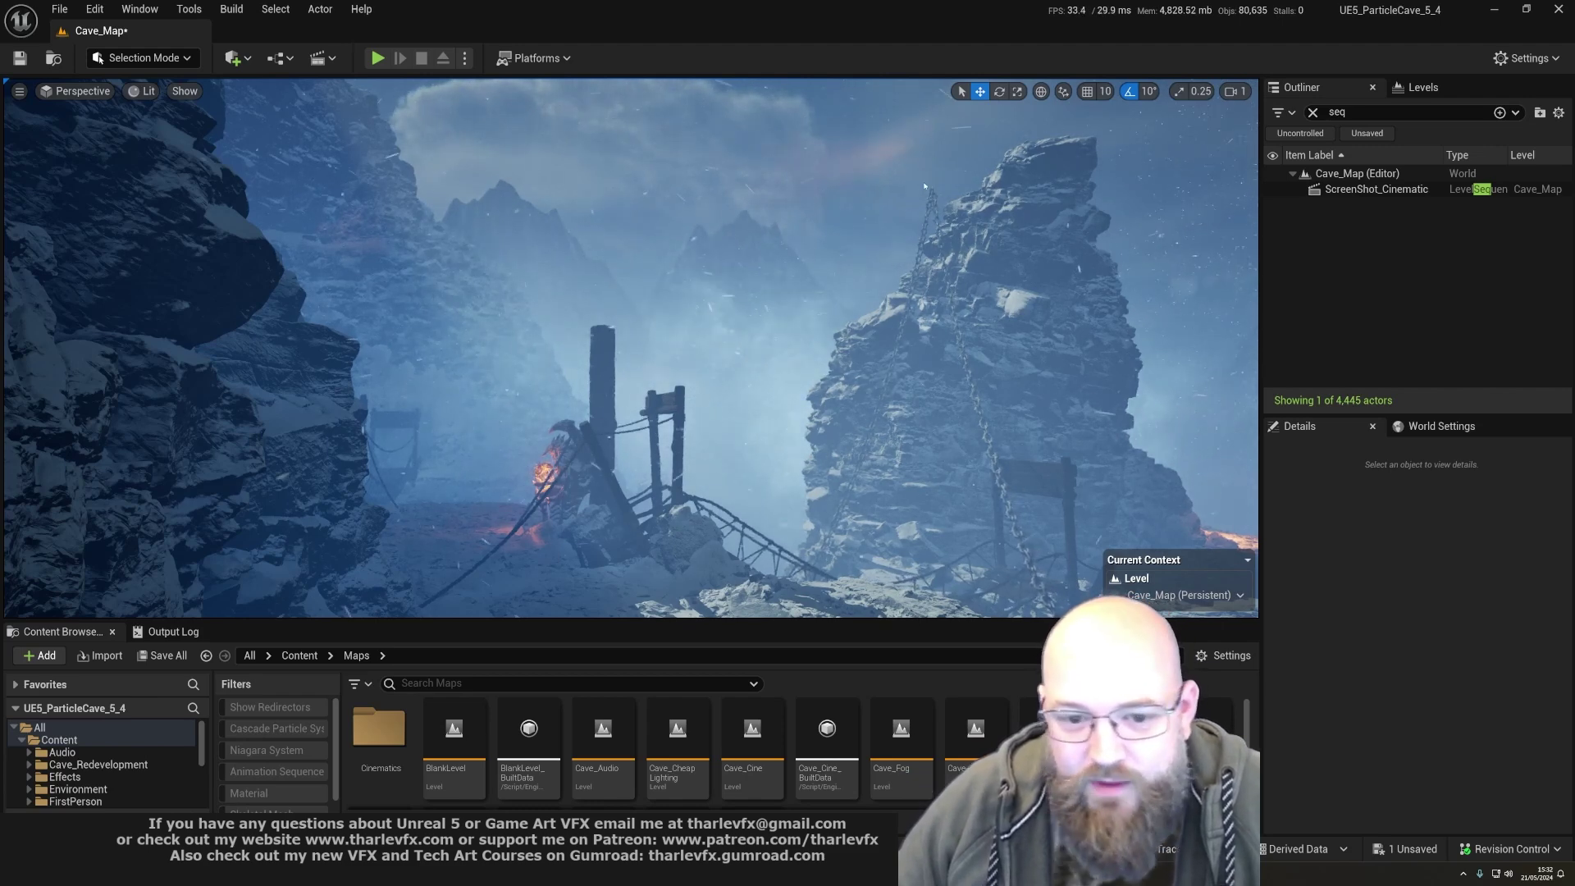
# - Compare the scene with the Cave_OLD sublevel shown and hidden, leaving that level hidden
pyautogui.click(1422, 87)
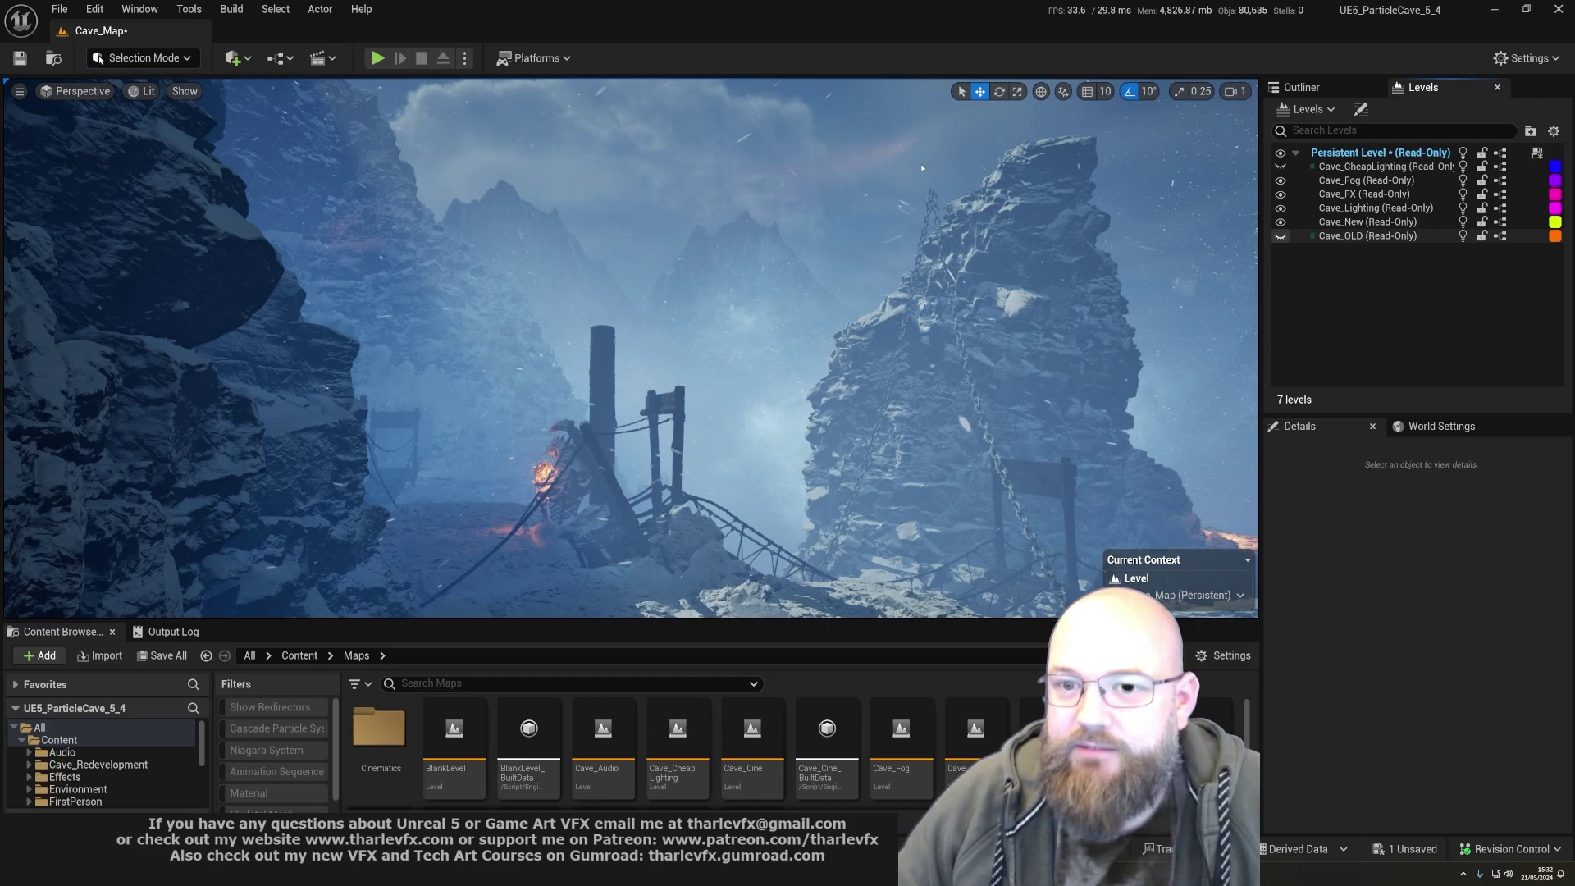
pyautogui.press('g')
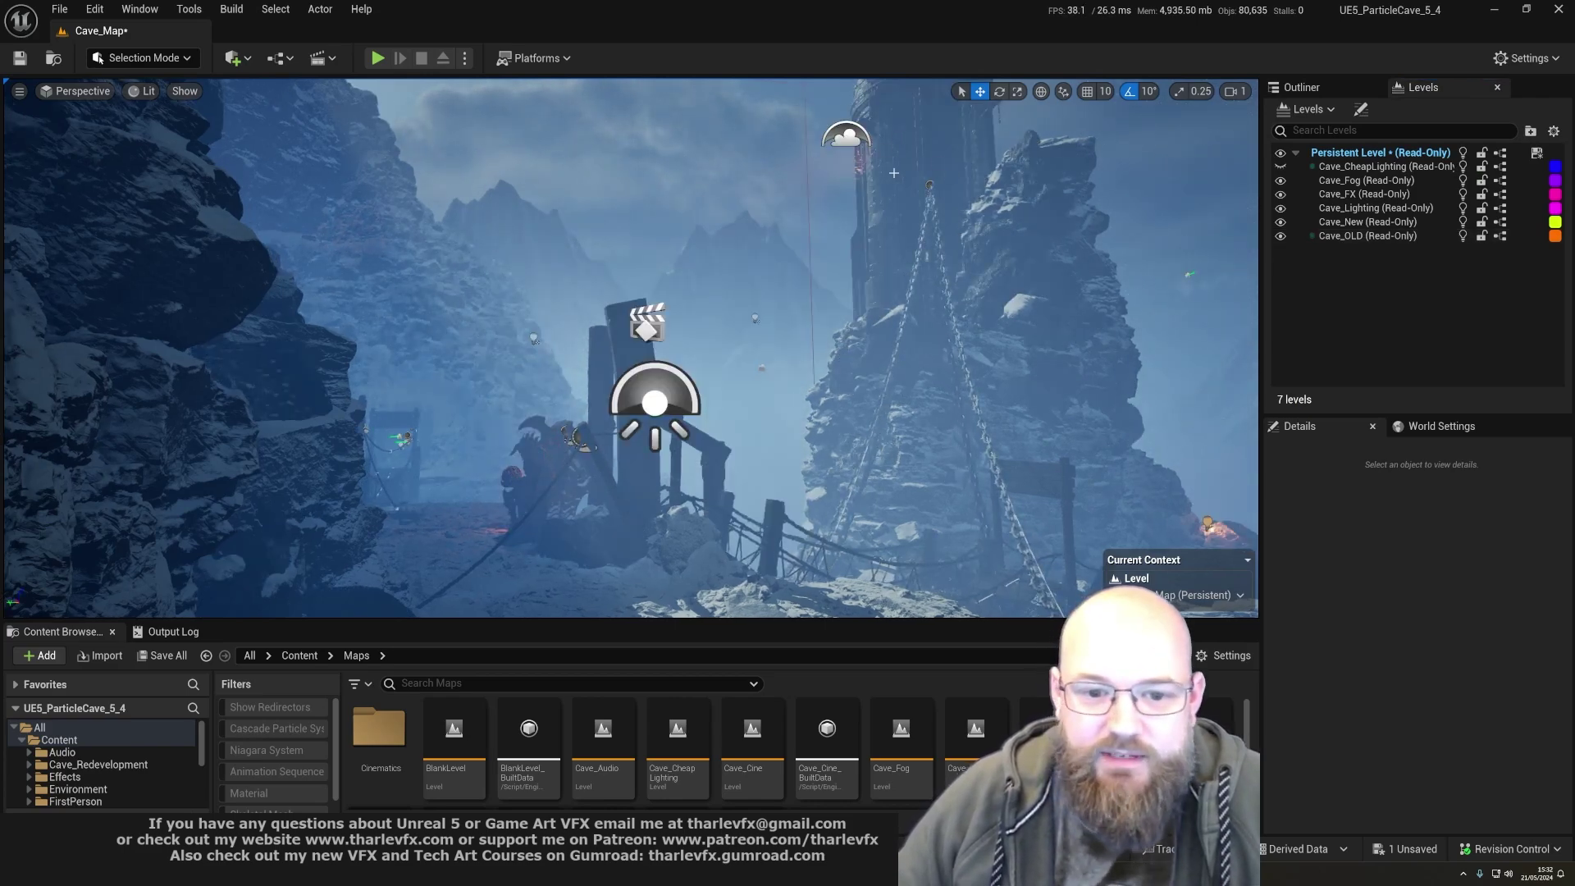
pyautogui.click(1281, 237)
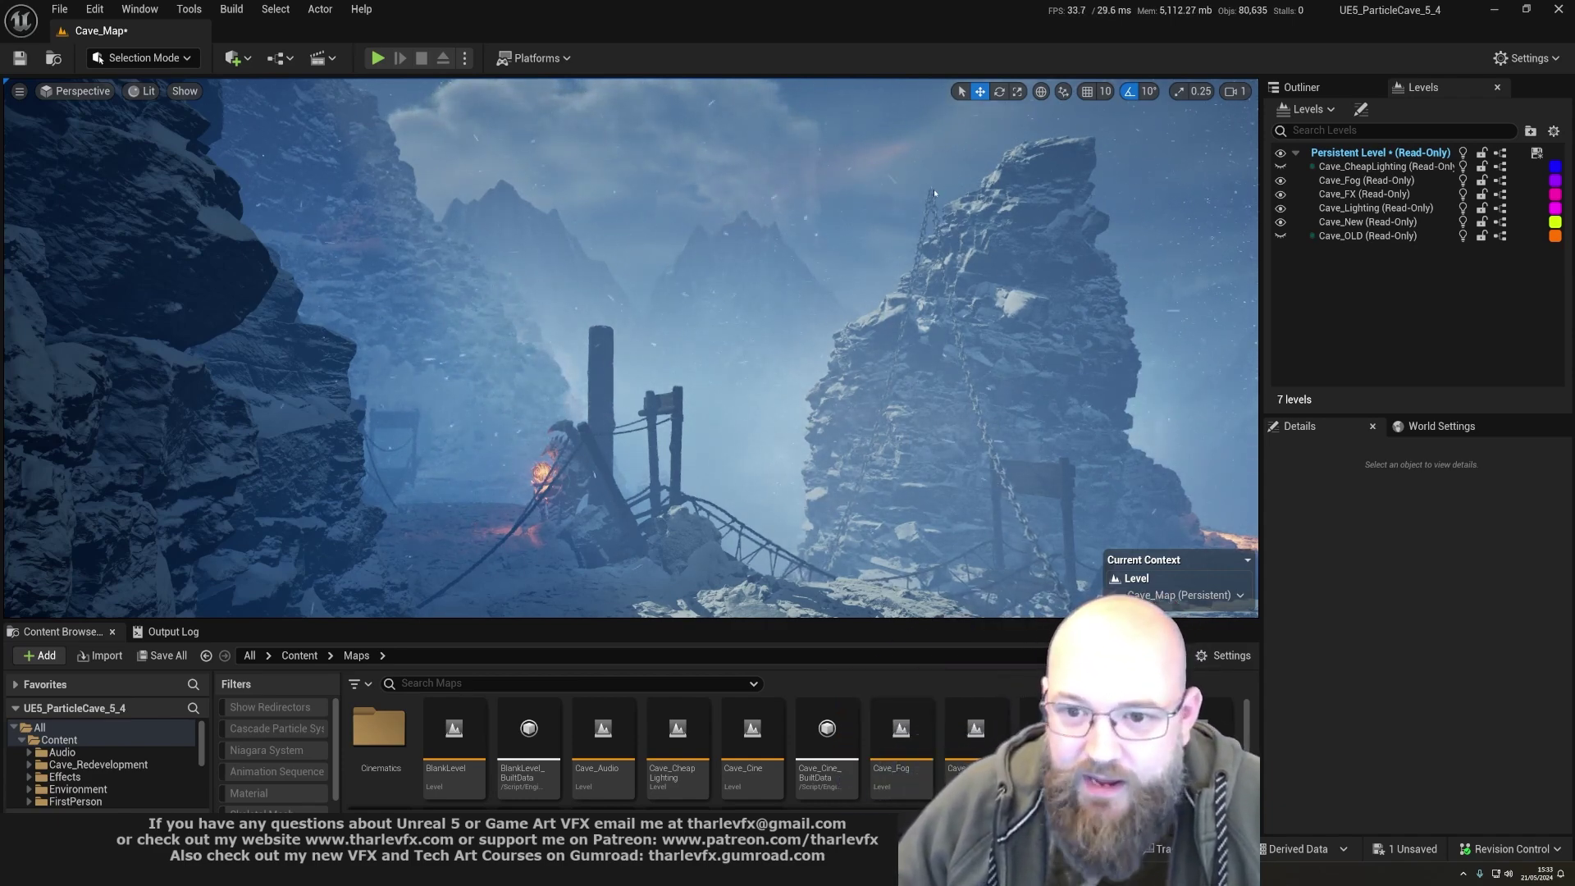
# - Examine the snowy cliffs and broken bridge, and inspect the horned statue holding the glowing orb up close
pyautogui.moveTo(943, 238); pyautogui.dragTo(997, 266, button='right')
pyautogui.moveTo(989, 197); pyautogui.dragTo(997, 190)
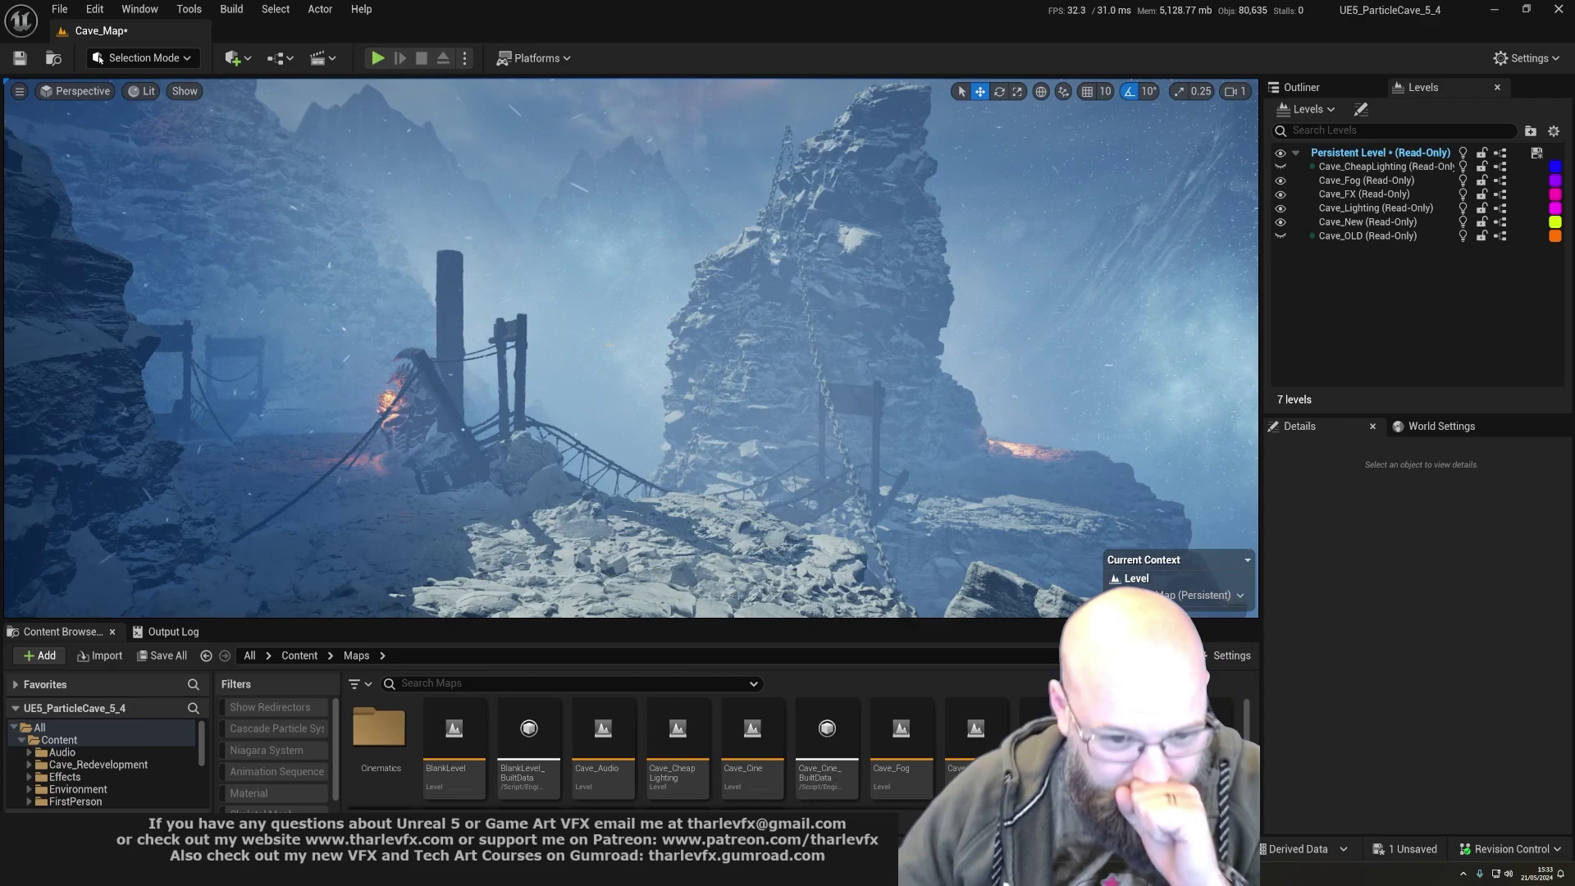
pyautogui.moveTo(605, 351); pyautogui.dragTo(695, 325, button='right')
pyautogui.press('w')
pyautogui.press('a')
pyautogui.press('w')
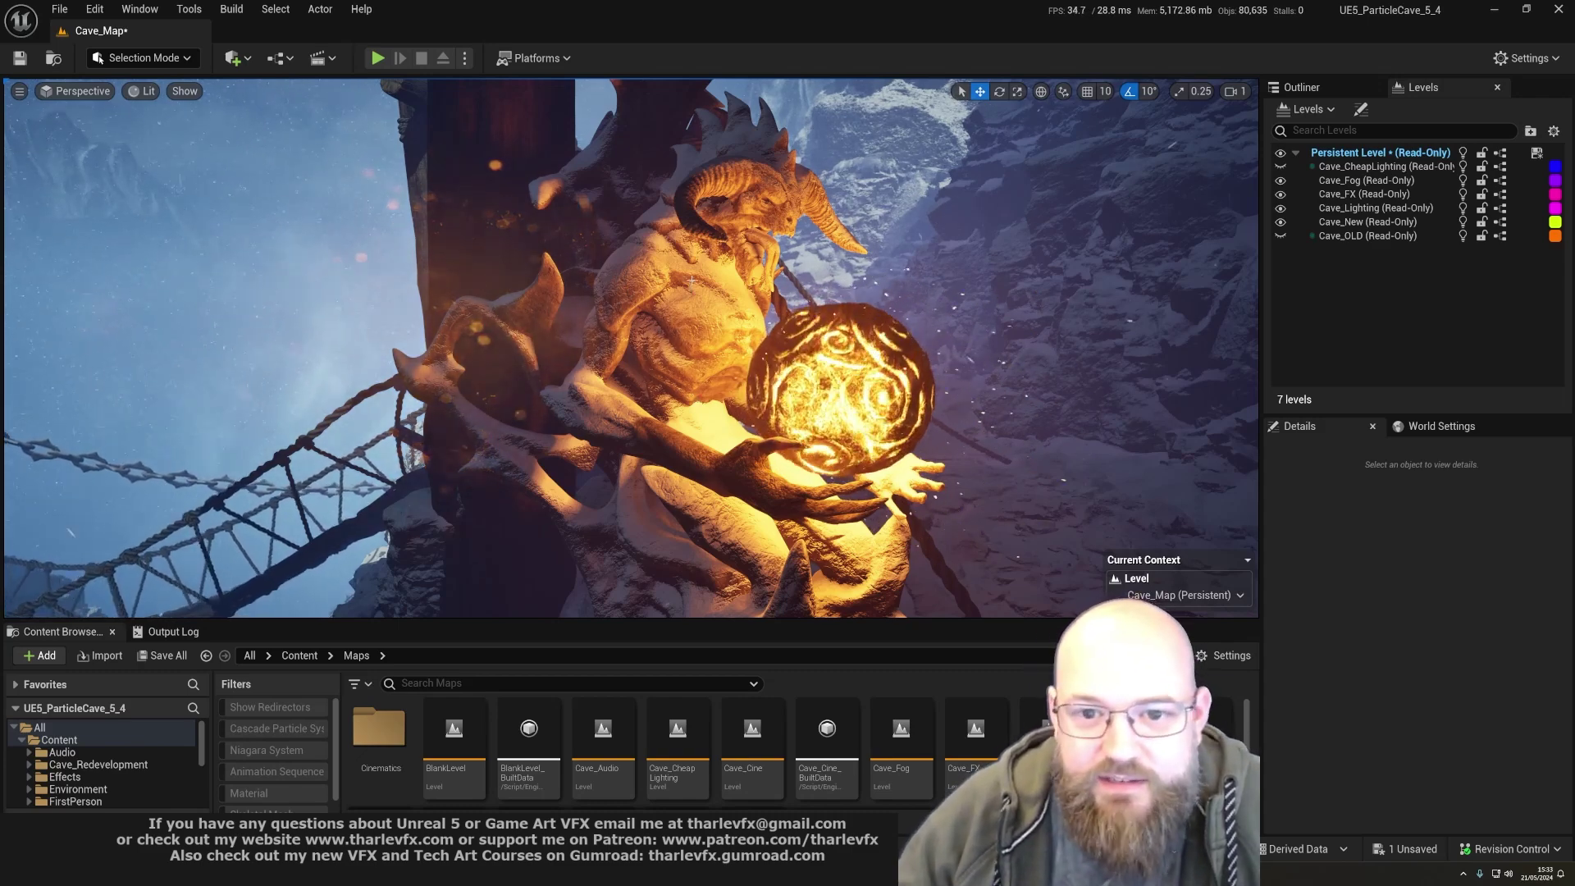
pyautogui.press('s')
pyautogui.moveTo(824, 369); pyautogui.dragTo(754, 379, button='right')
# - Simulate the level to examine the statue's orb light from near and far, and stop the simulation
pyautogui.hotkey('alt', 's')
pyautogui.press('s')
pyautogui.press('w')
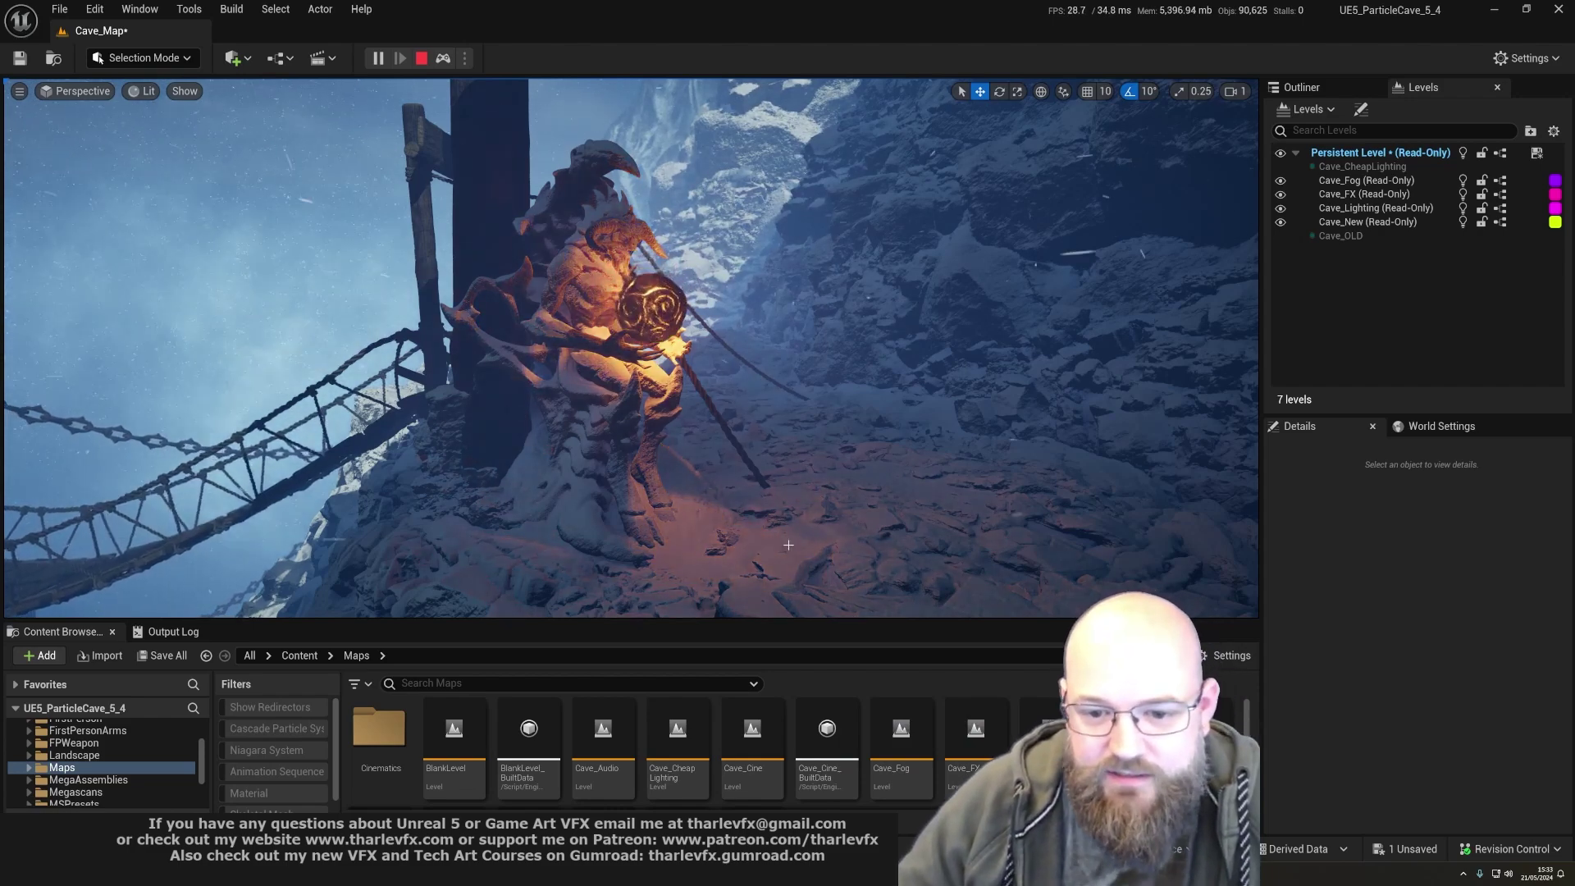
pyautogui.moveTo(812, 493); pyautogui.dragTo(825, 519, button='right')
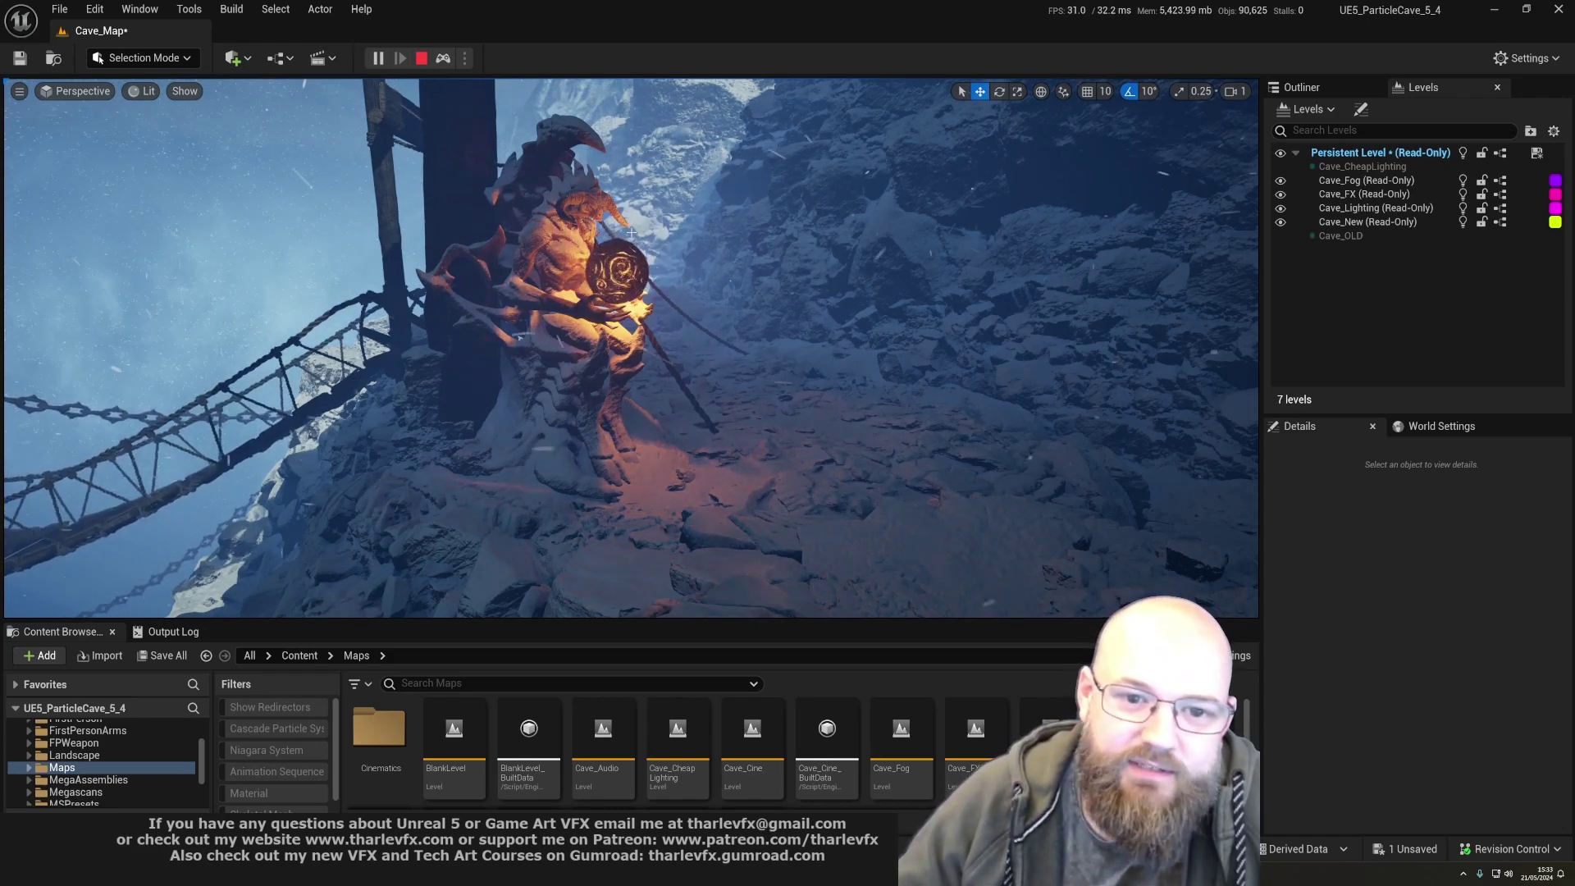
pyautogui.press('w')
pyautogui.moveTo(659, 246); pyautogui.dragTo(648, 235, button='right')
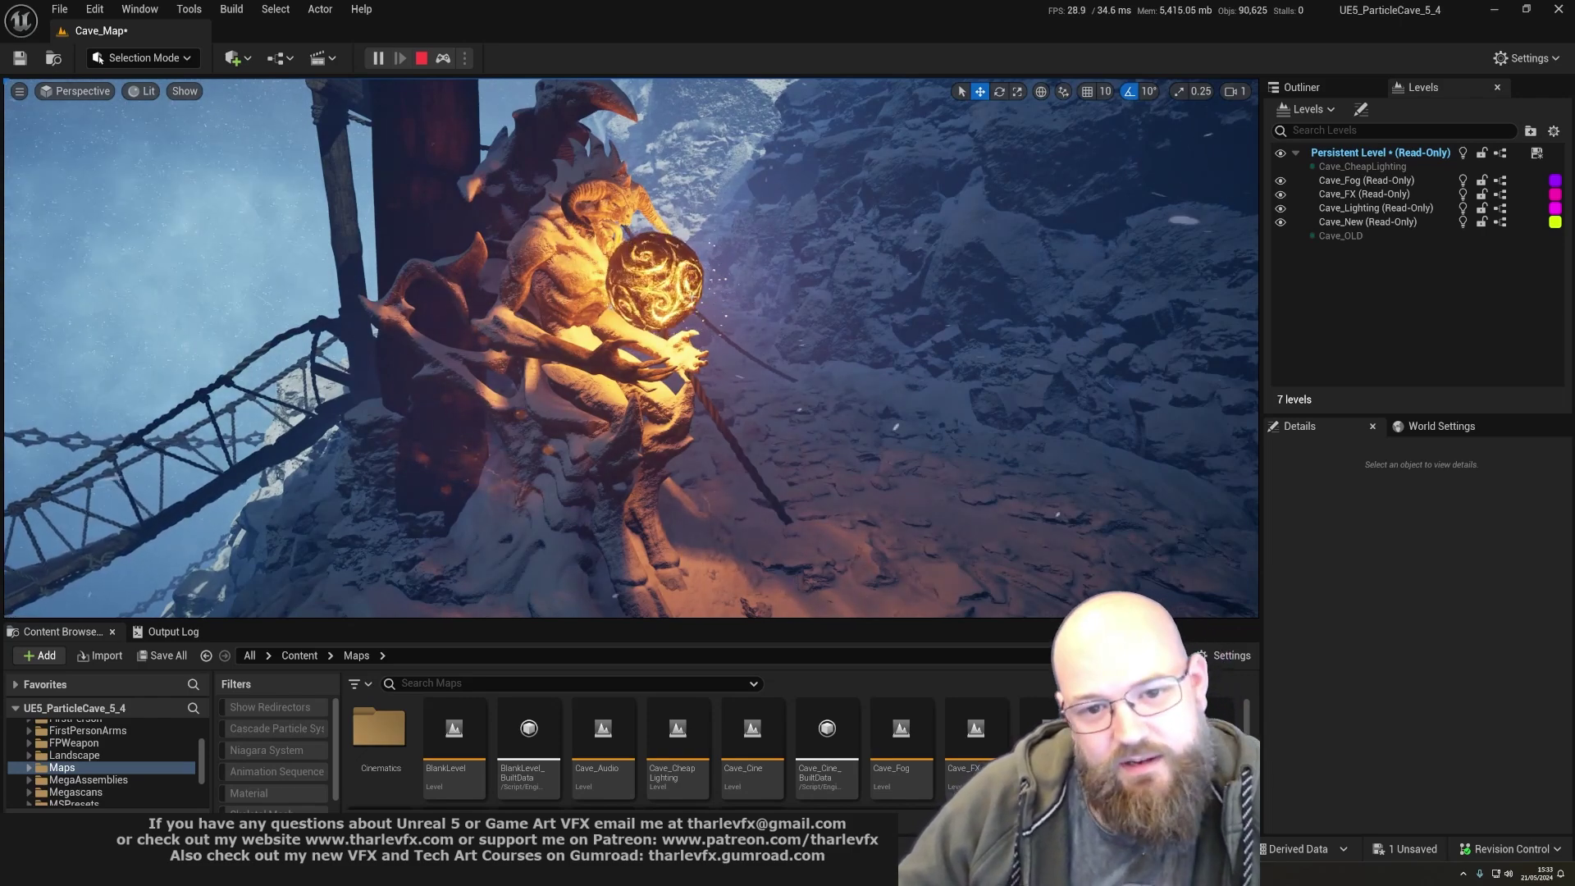
pyautogui.press('s')
pyautogui.moveTo(768, 388); pyautogui.dragTo(769, 379, button='right')
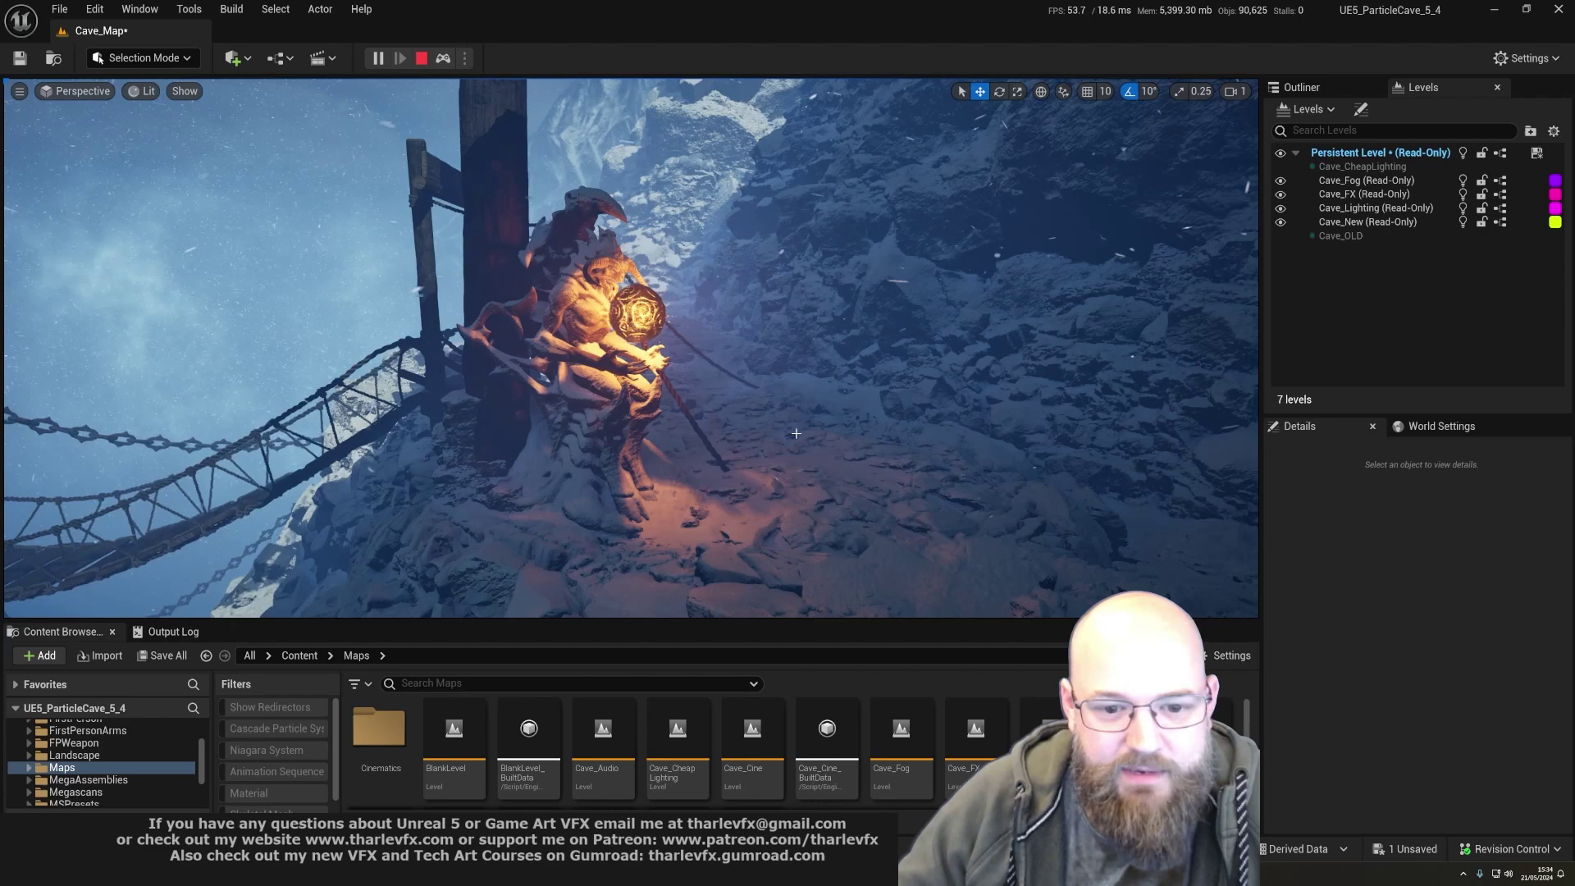
pyautogui.press('Escape')
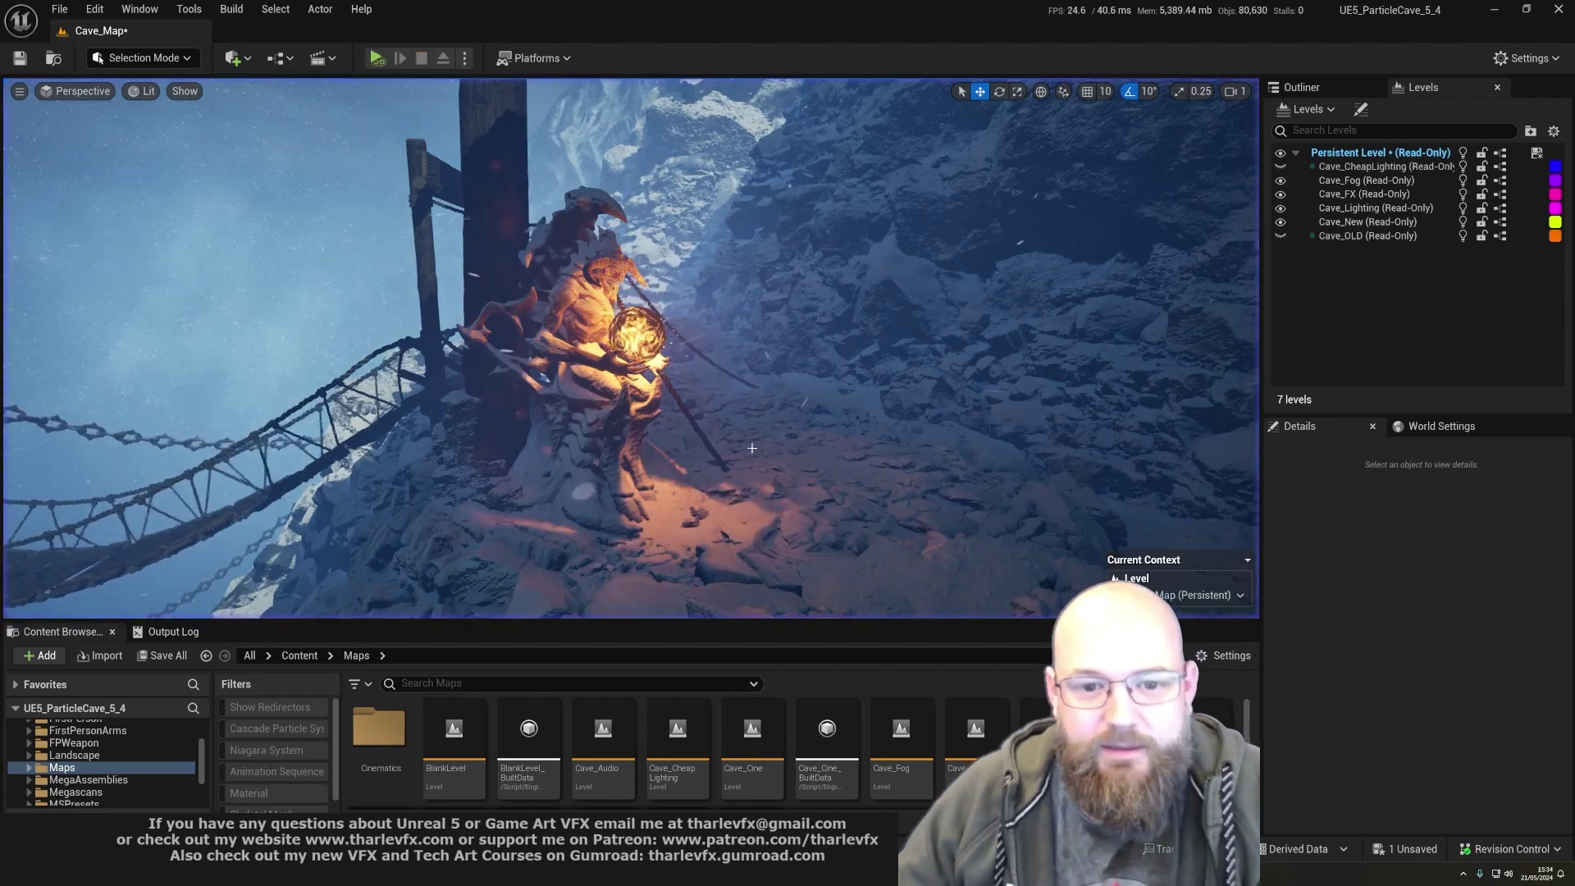
# - Display the cliffs beside the statue in the Shading Model buffer visualization
pyautogui.moveTo(681, 435); pyautogui.dragTo(1005, 410, button='right')
pyautogui.press('w')
pyautogui.moveTo(837, 394); pyautogui.dragTo(804, 407, button='right')
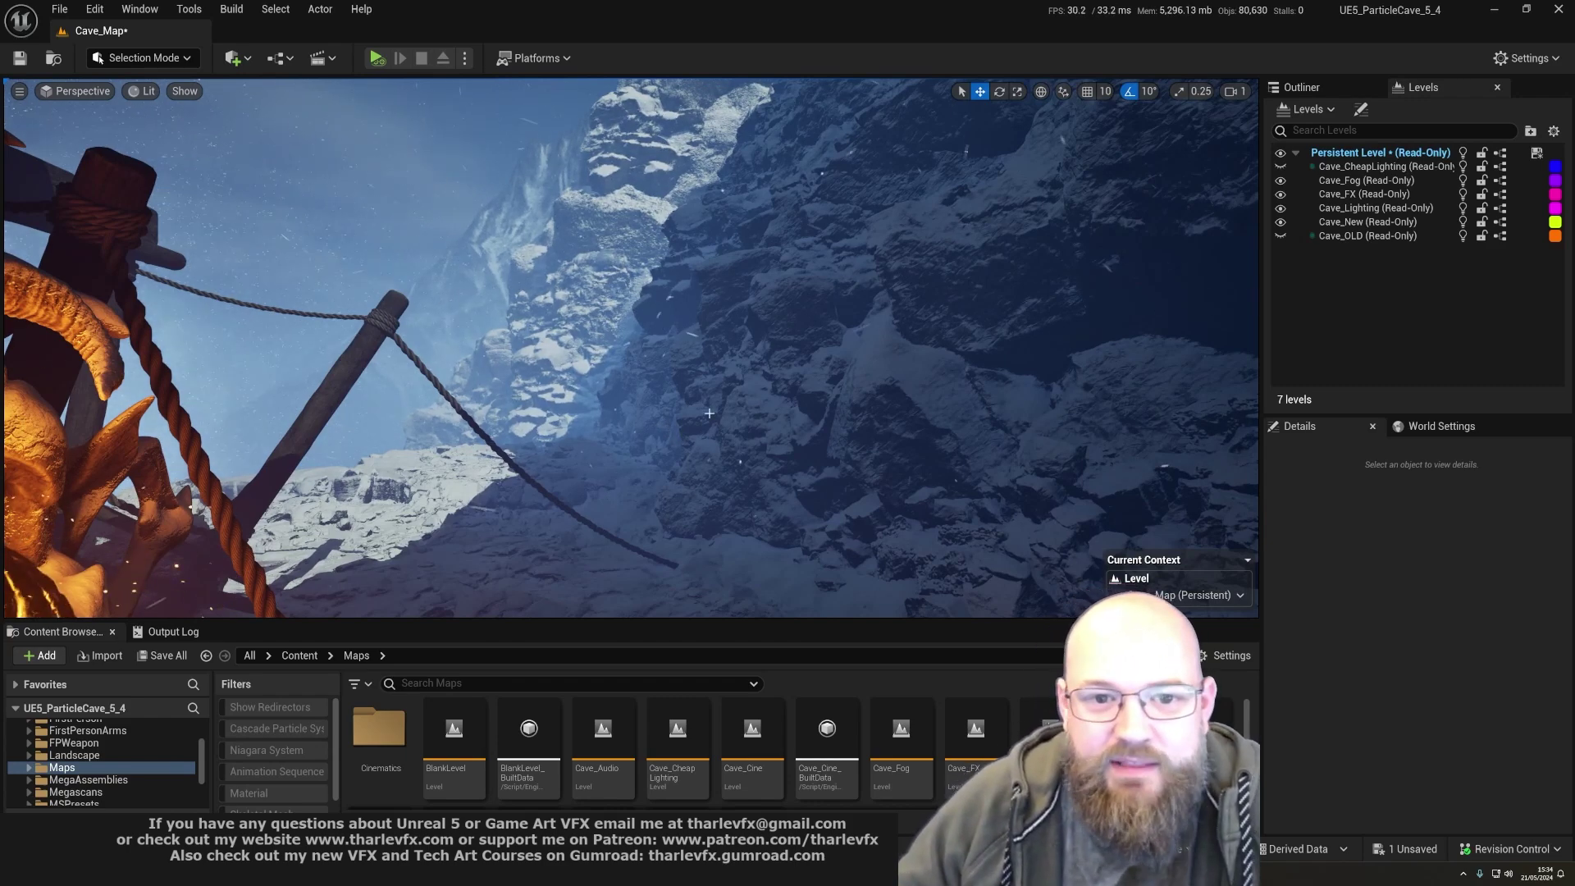
pyautogui.moveTo(764, 395); pyautogui.dragTo(636, 218, button='right')
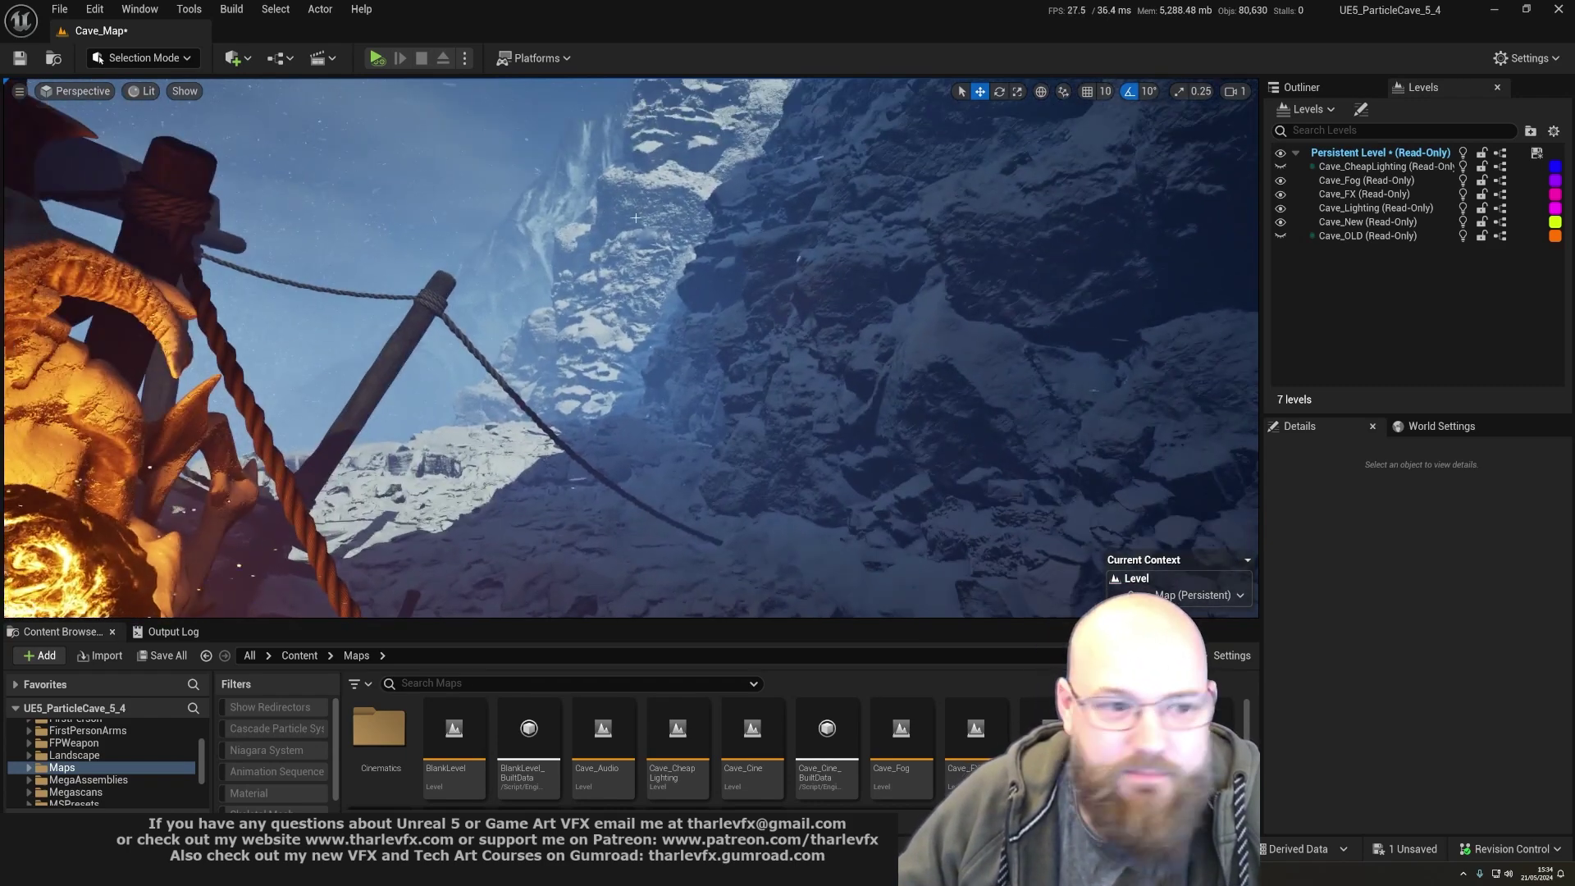
pyautogui.click(184, 91)
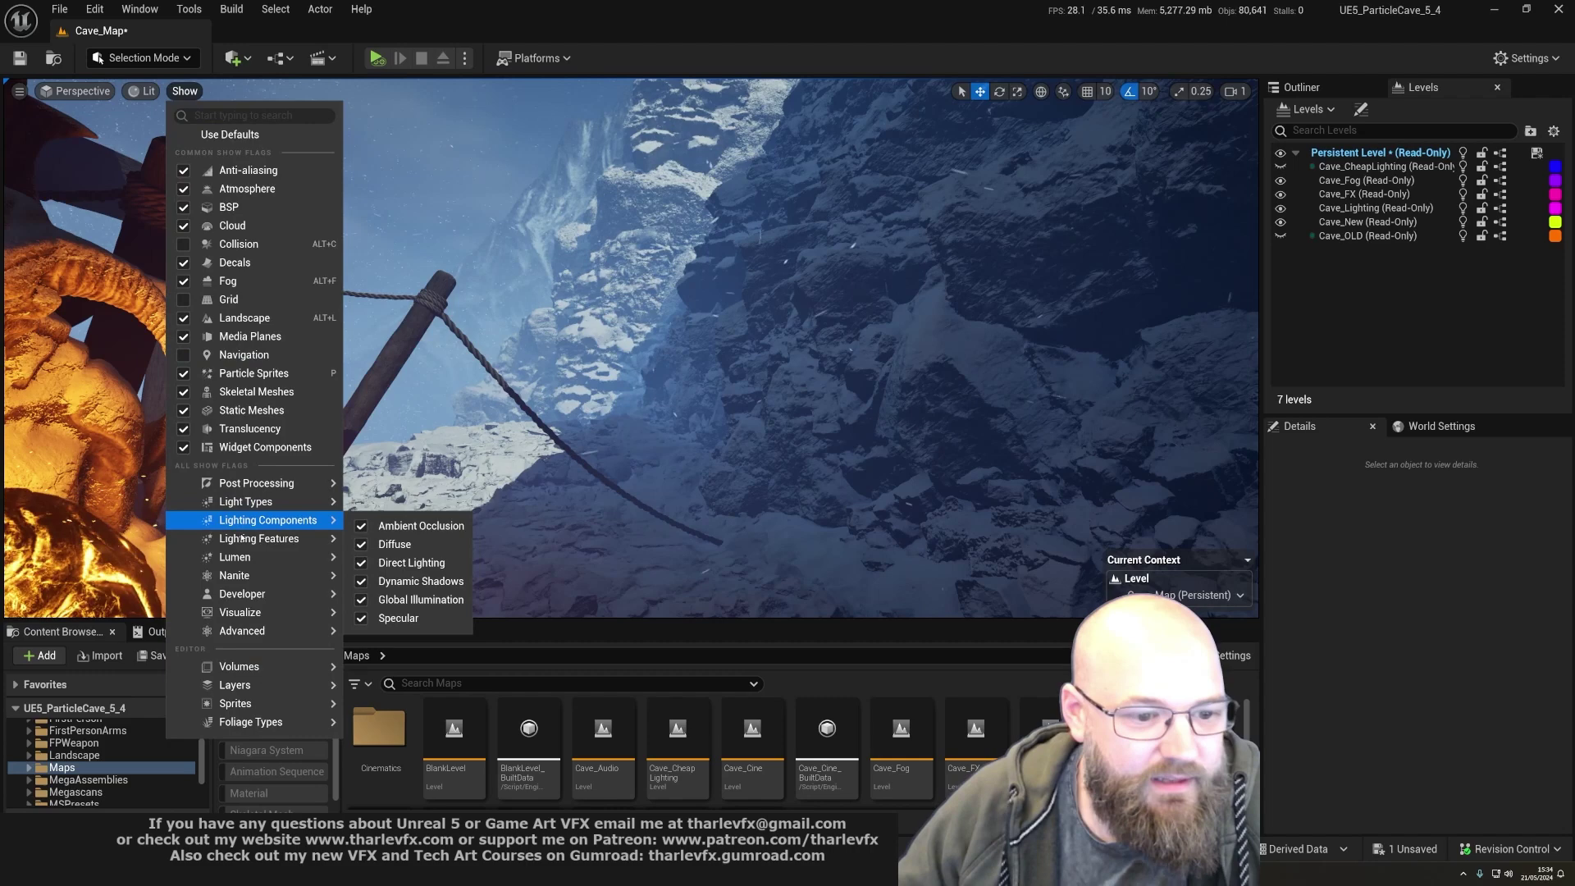
pyautogui.click(143, 91)
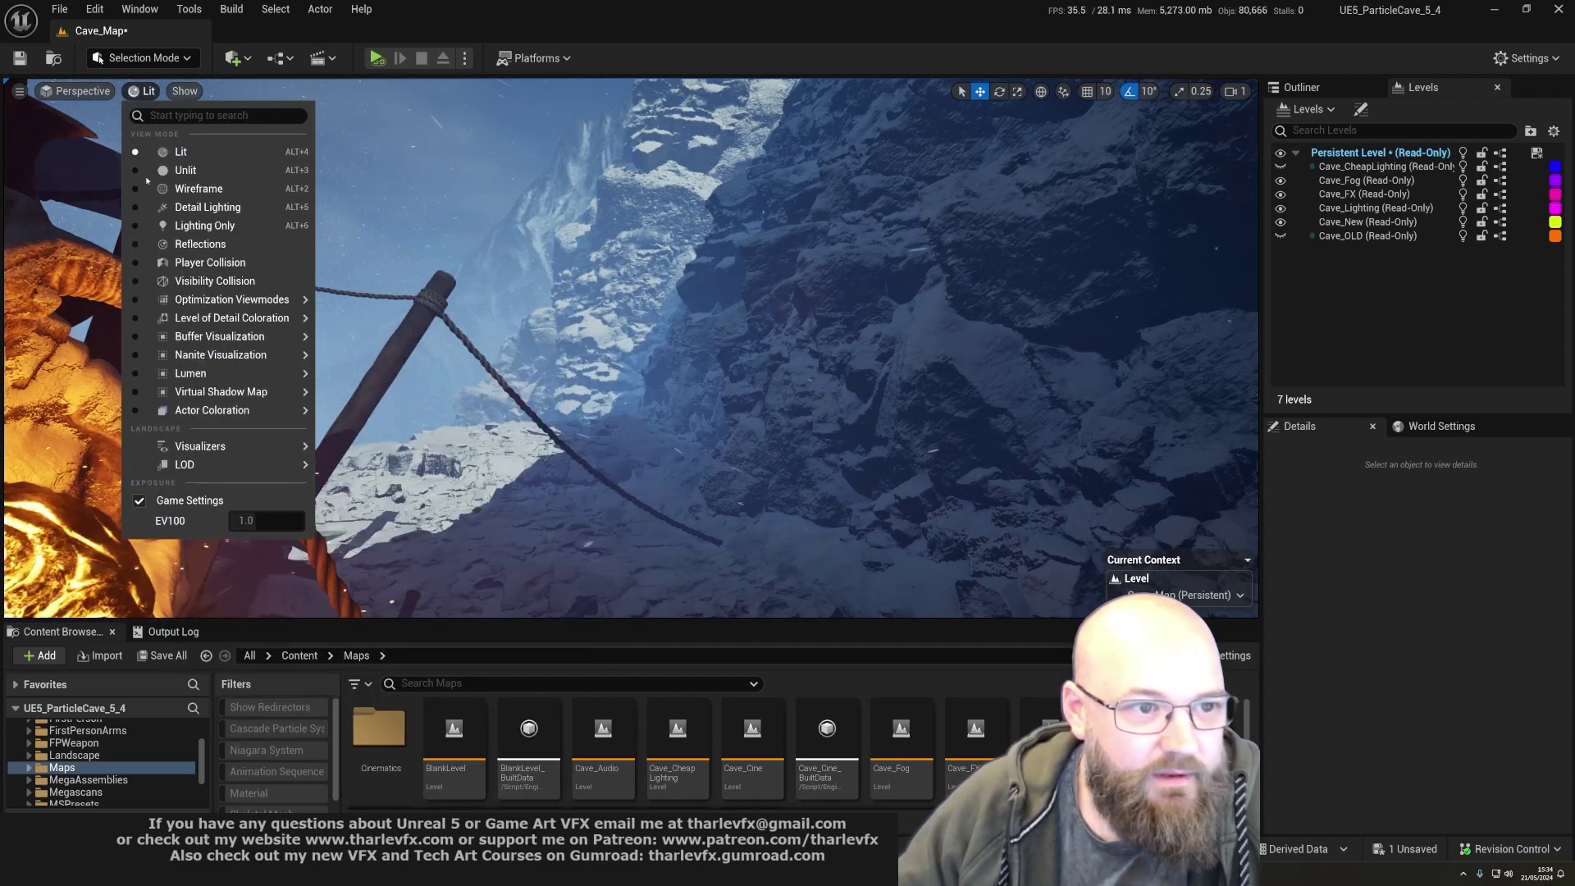
pyautogui.moveTo(209, 337)
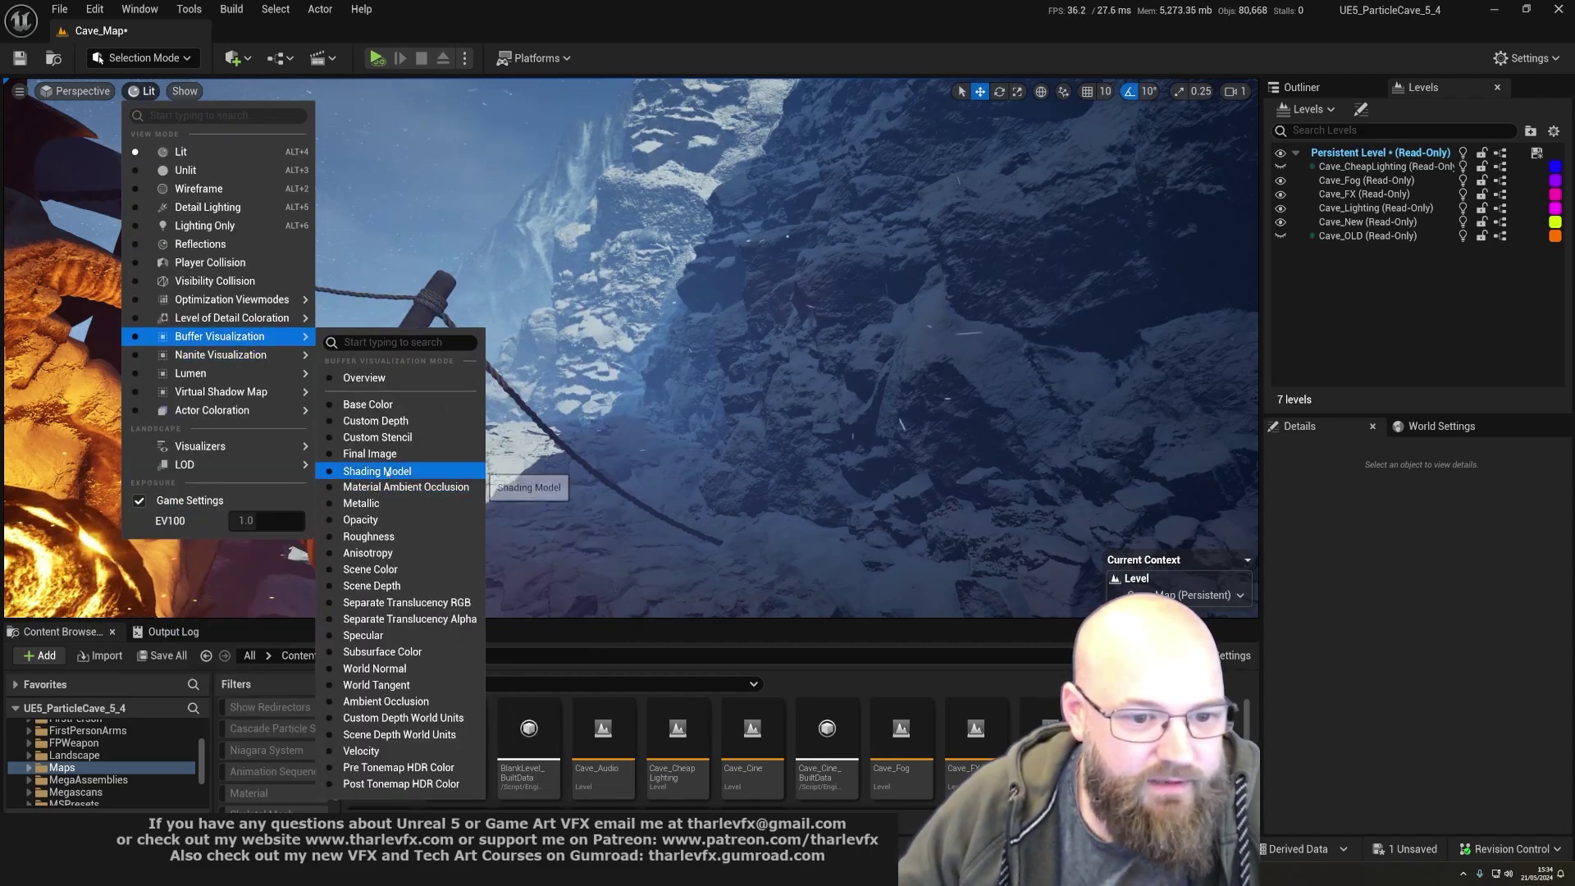
pyautogui.click(388, 472)
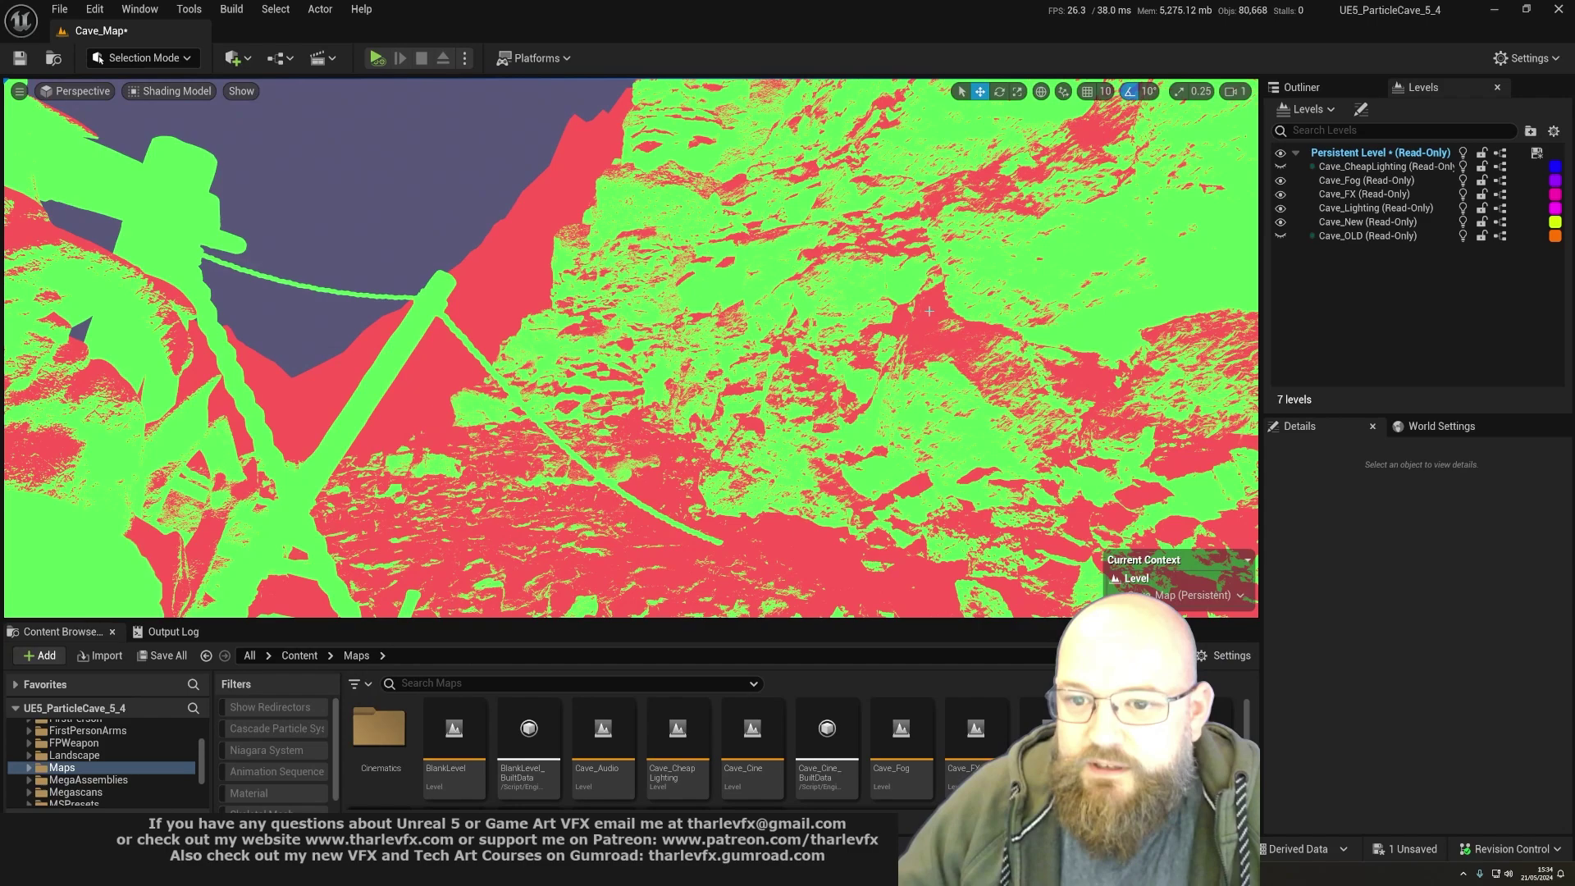
# - Examine the shading models used on the statue, bridge and rocks, and return the viewport to Lit mode
pyautogui.moveTo(585, 345)
pyautogui.mouseDown(button='right')
pyautogui.moveTo(222, 369)
pyautogui.moveTo(558, 336)
pyautogui.mouseUp(button='right')
pyautogui.press('w')
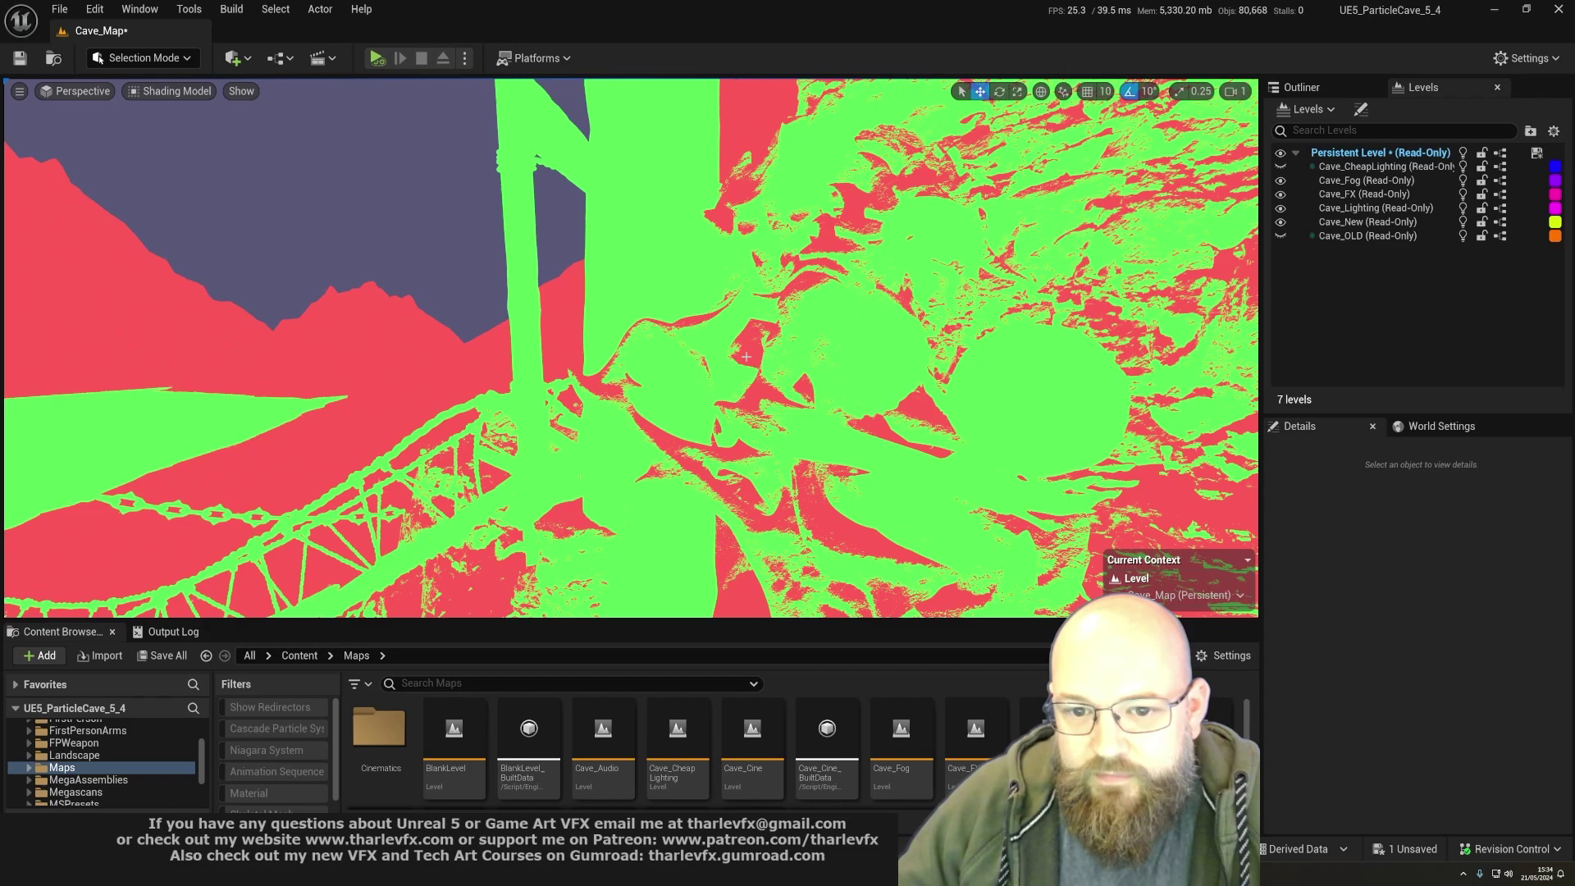
pyautogui.moveTo(558, 337)
pyautogui.mouseDown(button='right')
pyautogui.moveTo(324, 343)
pyautogui.moveTo(558, 336)
pyautogui.mouseUp(button='right')
pyautogui.press('w')
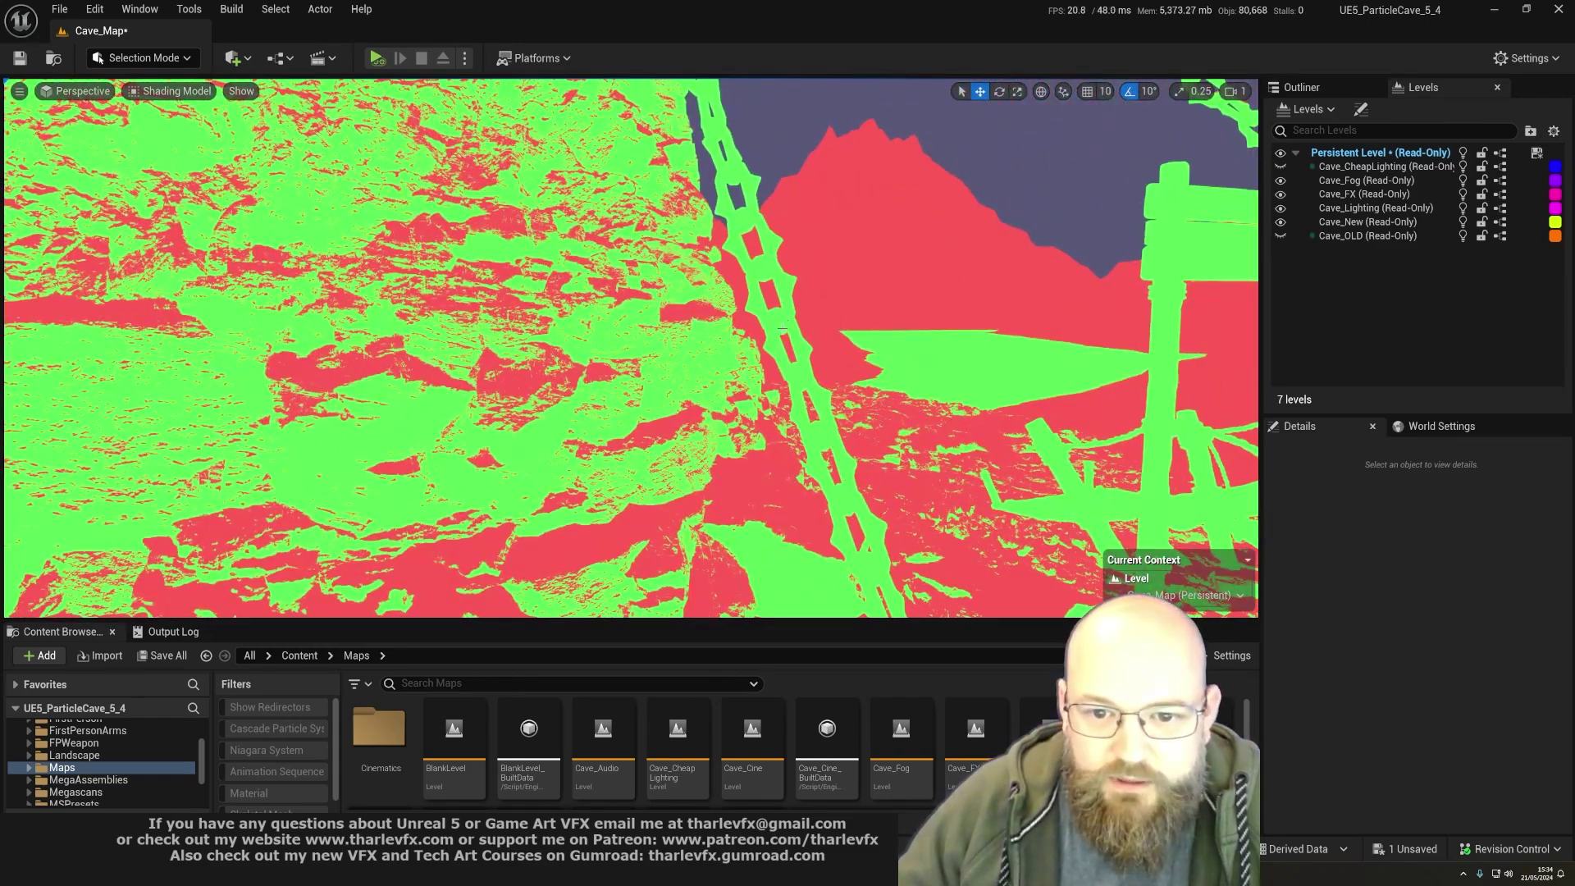
pyautogui.click(170, 91)
pyautogui.click(169, 148)
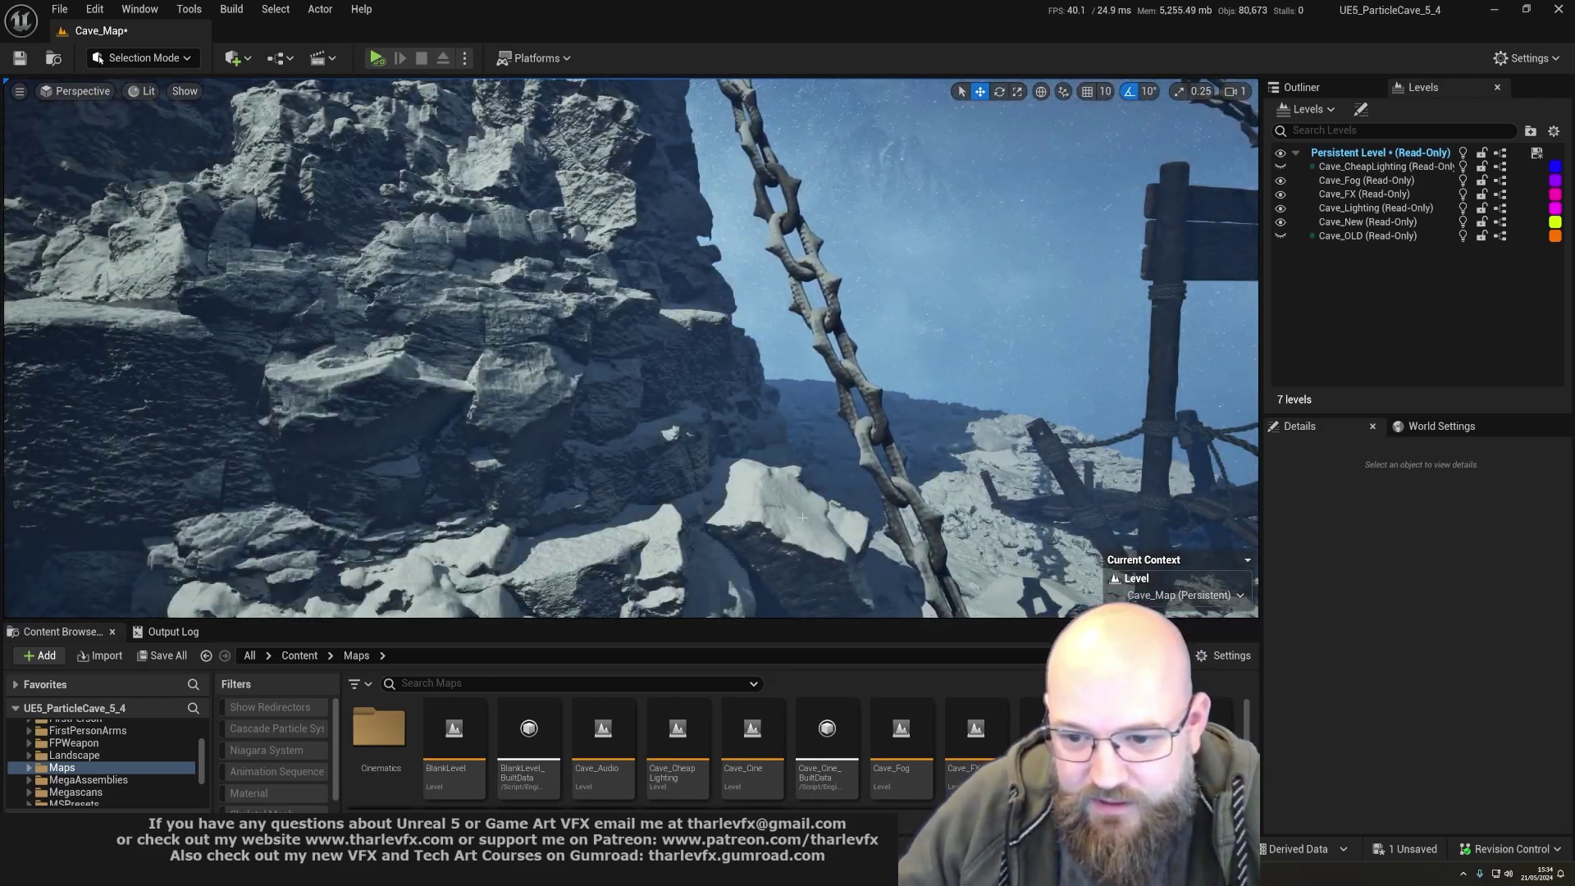
# - Examine the rope bridge and the burning brazier in the cave, checking the rock and fire effect there
pyautogui.moveTo(722, 402); pyautogui.dragTo(679, 384, button='right')
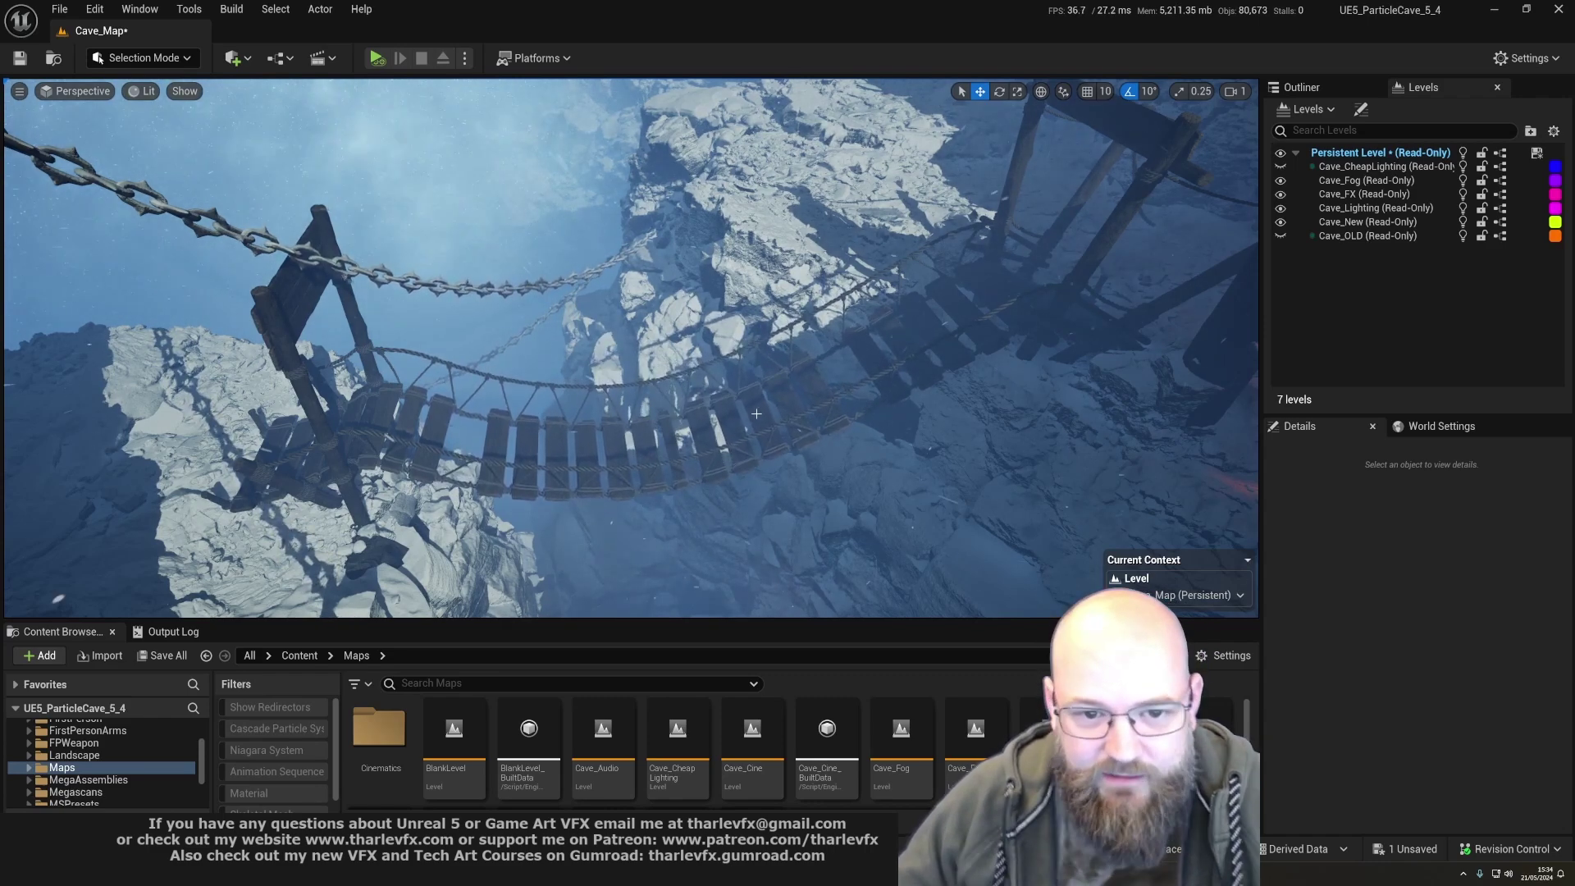
pyautogui.moveTo(854, 371); pyautogui.dragTo(1079, 246, button='right')
pyautogui.moveTo(927, 379); pyautogui.dragTo(622, 380, button='right')
pyautogui.click(619, 398)
pyautogui.press('Escape')
pyautogui.click(599, 318)
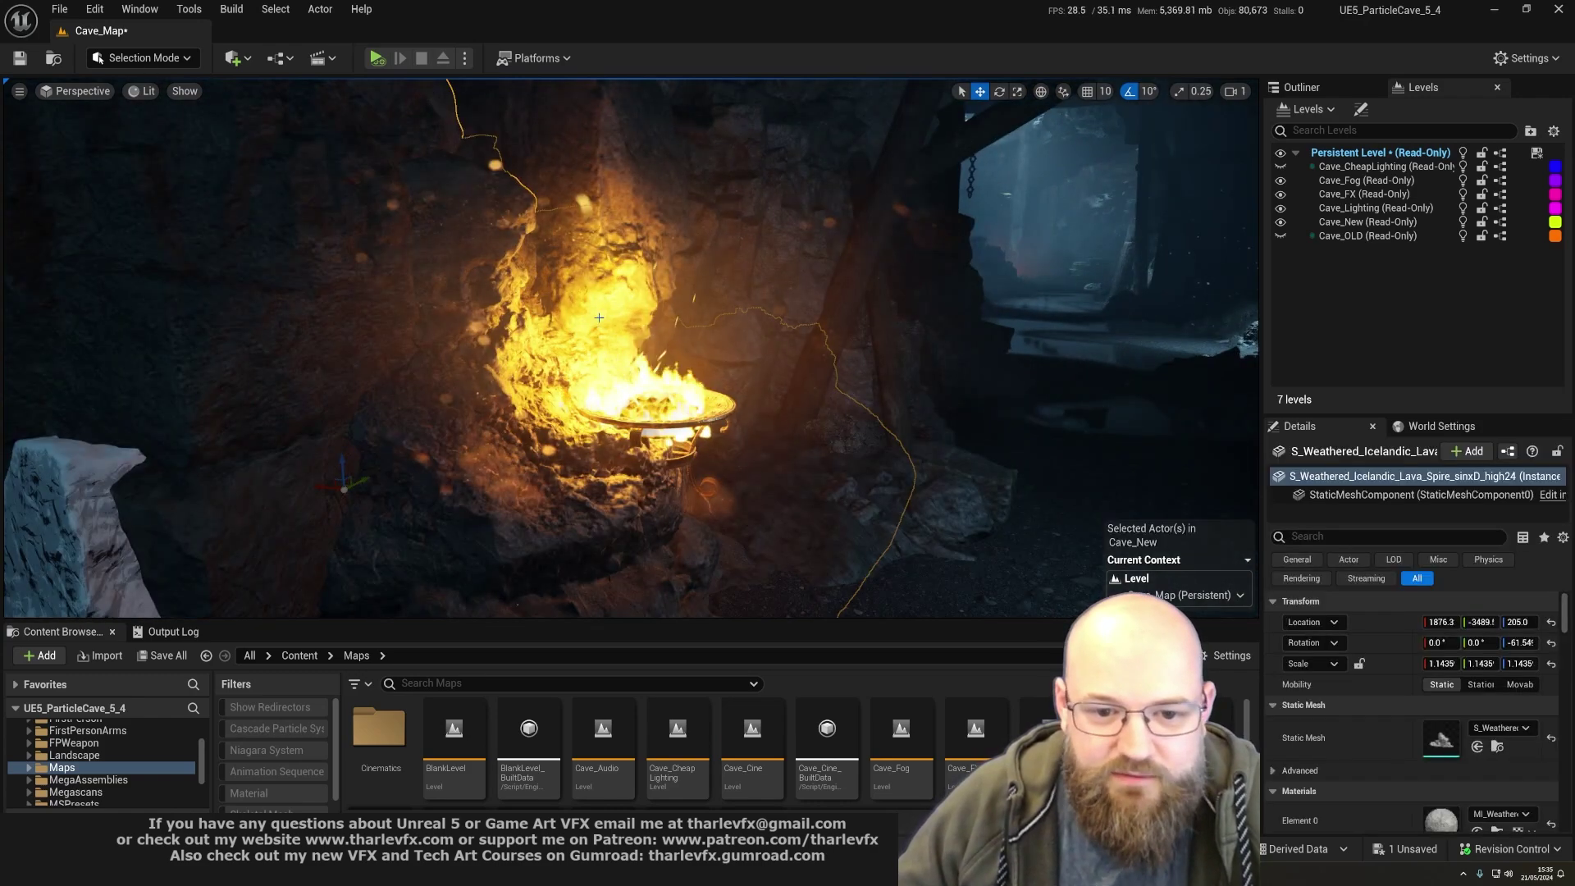
pyautogui.click(665, 371)
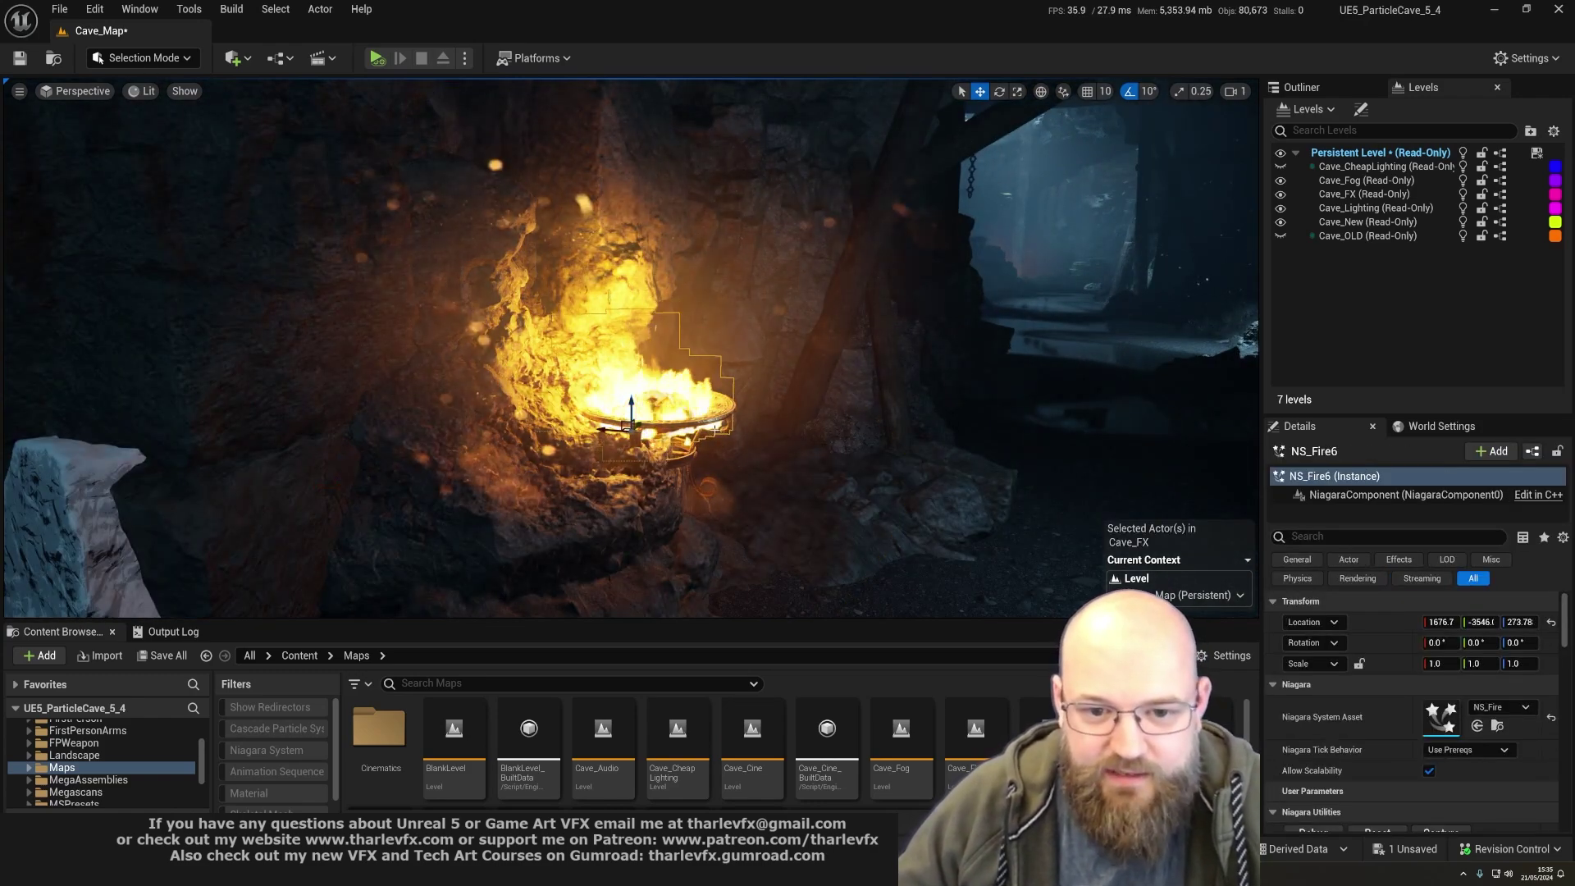
pyautogui.press('Escape')
pyautogui.moveTo(715, 430); pyautogui.dragTo(668, 373, button='right')
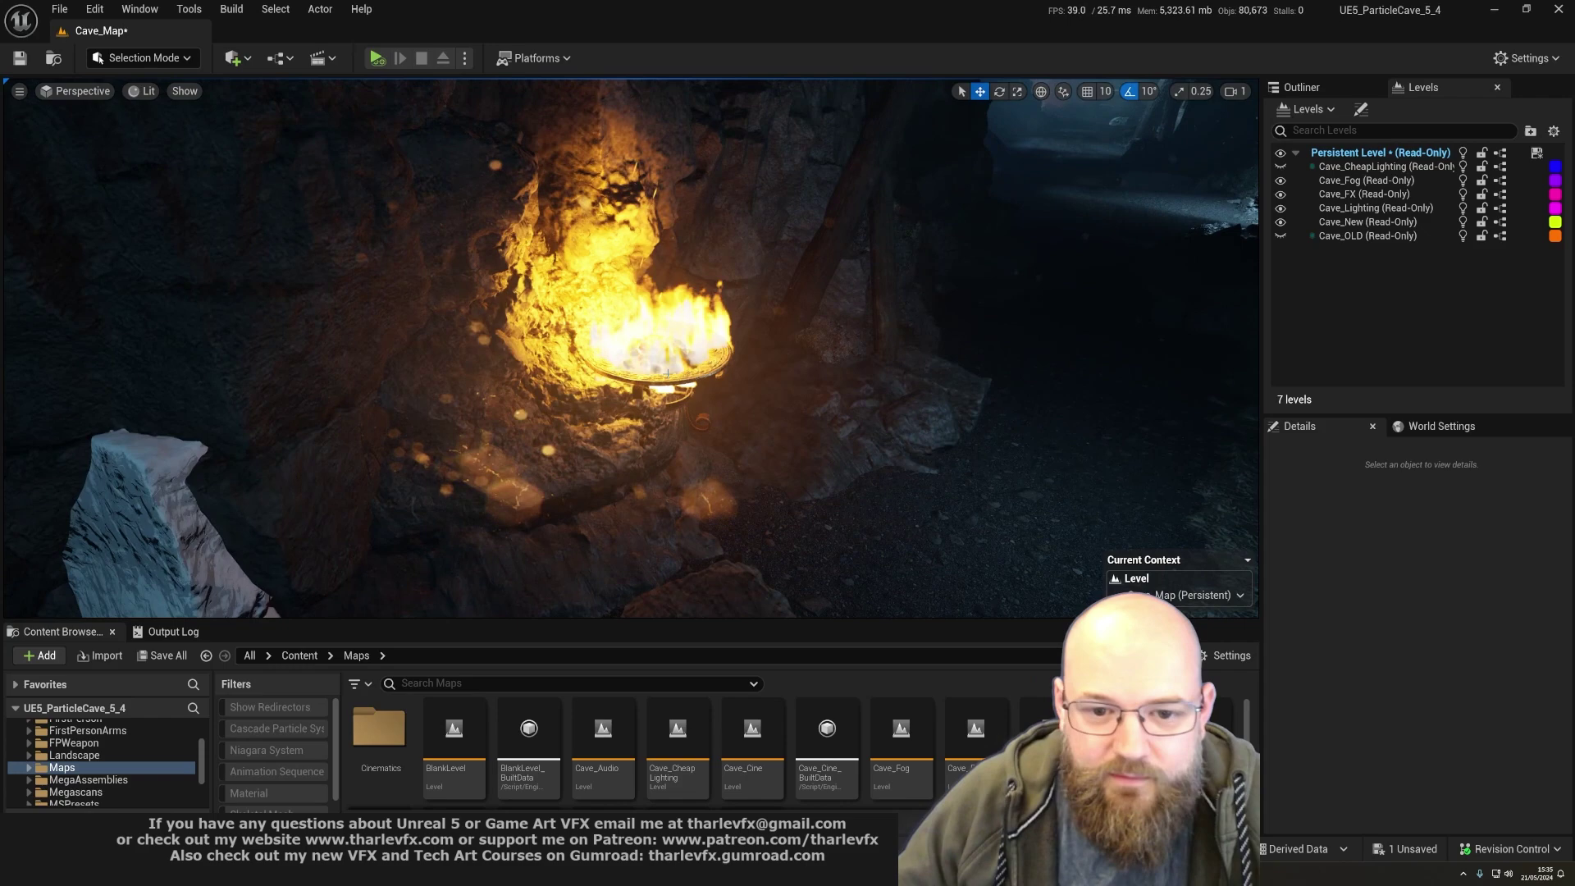
pyautogui.moveTo(755, 403)
pyautogui.mouseDown(button='right')
pyautogui.moveTo(770, 371)
pyautogui.moveTo(753, 405)
pyautogui.mouseUp(button='right')
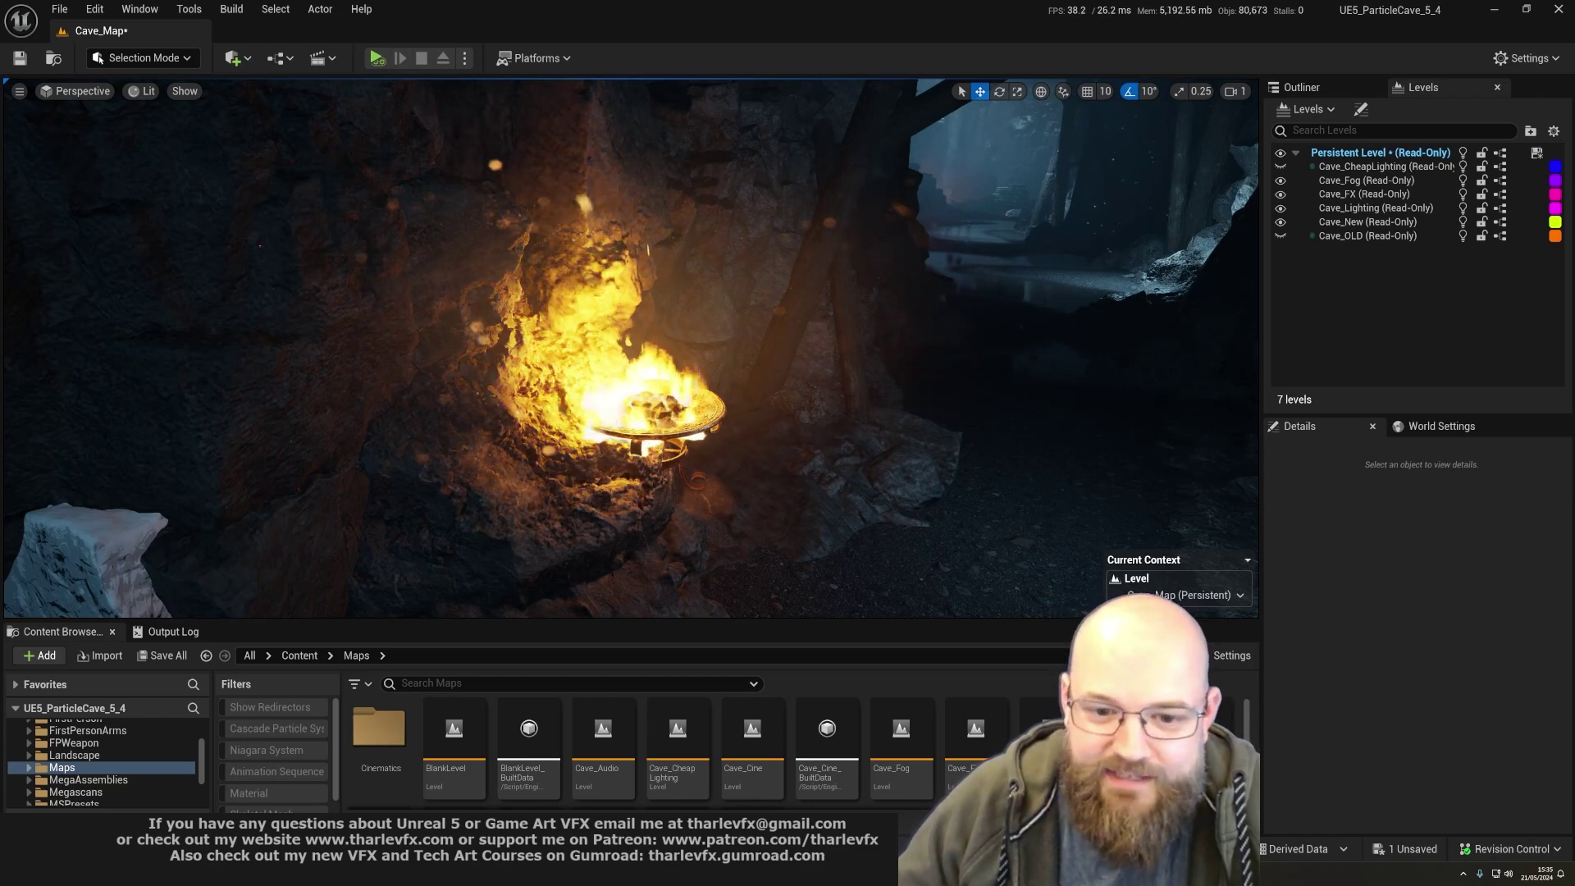
# - Set the attenuation radius of the point light at the cave brazier to 800
pyautogui.press('s')
pyautogui.moveTo(752, 405); pyautogui.dragTo(786, 421, button='right')
pyautogui.press('w')
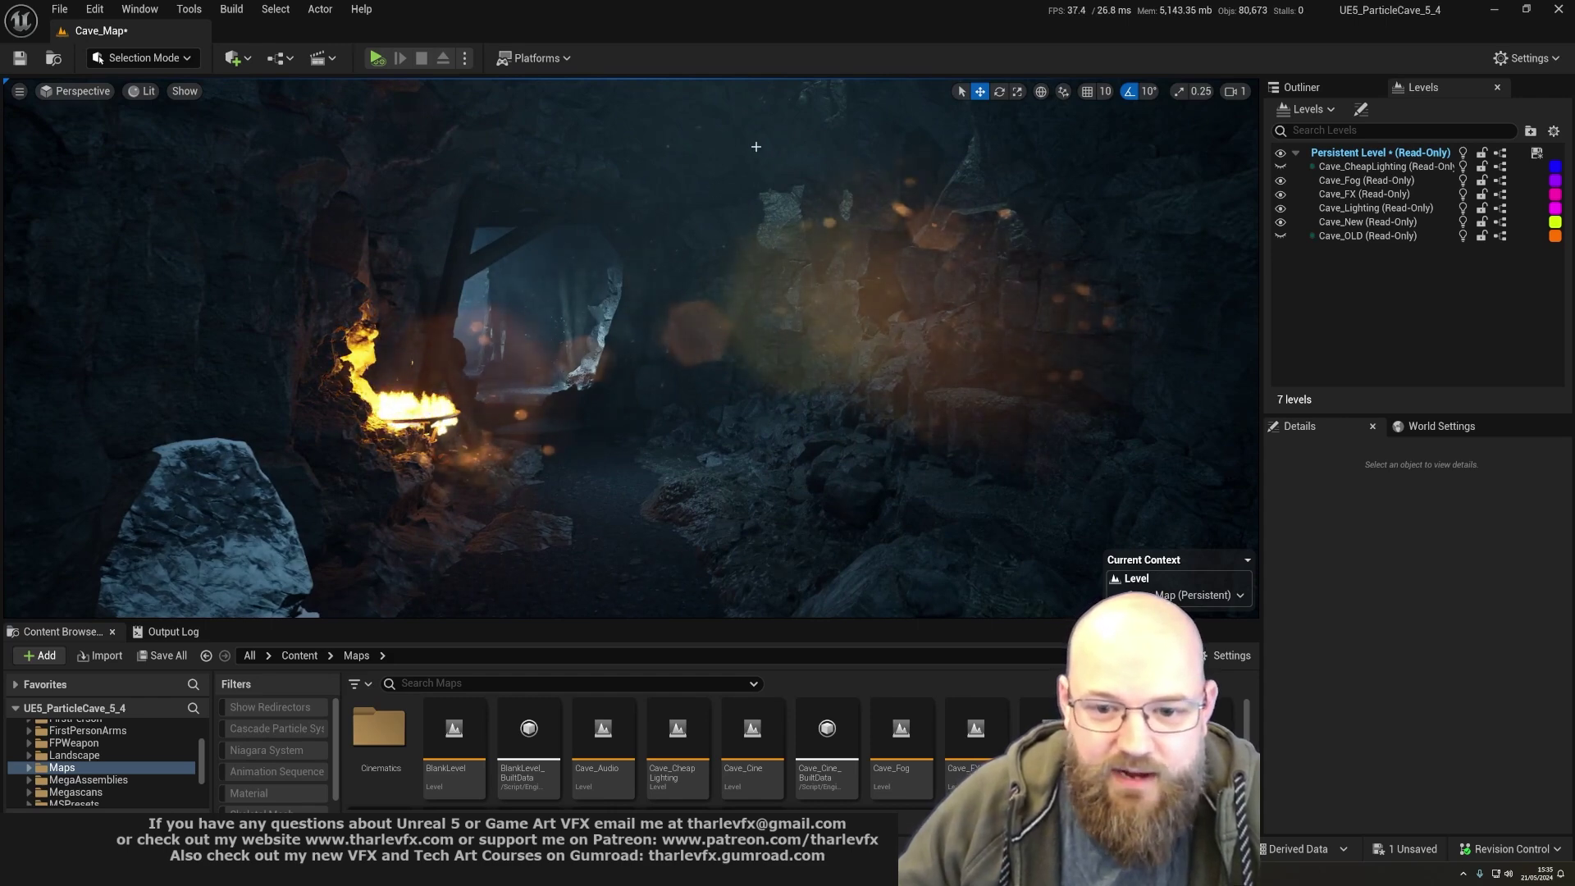
pyautogui.press('g')
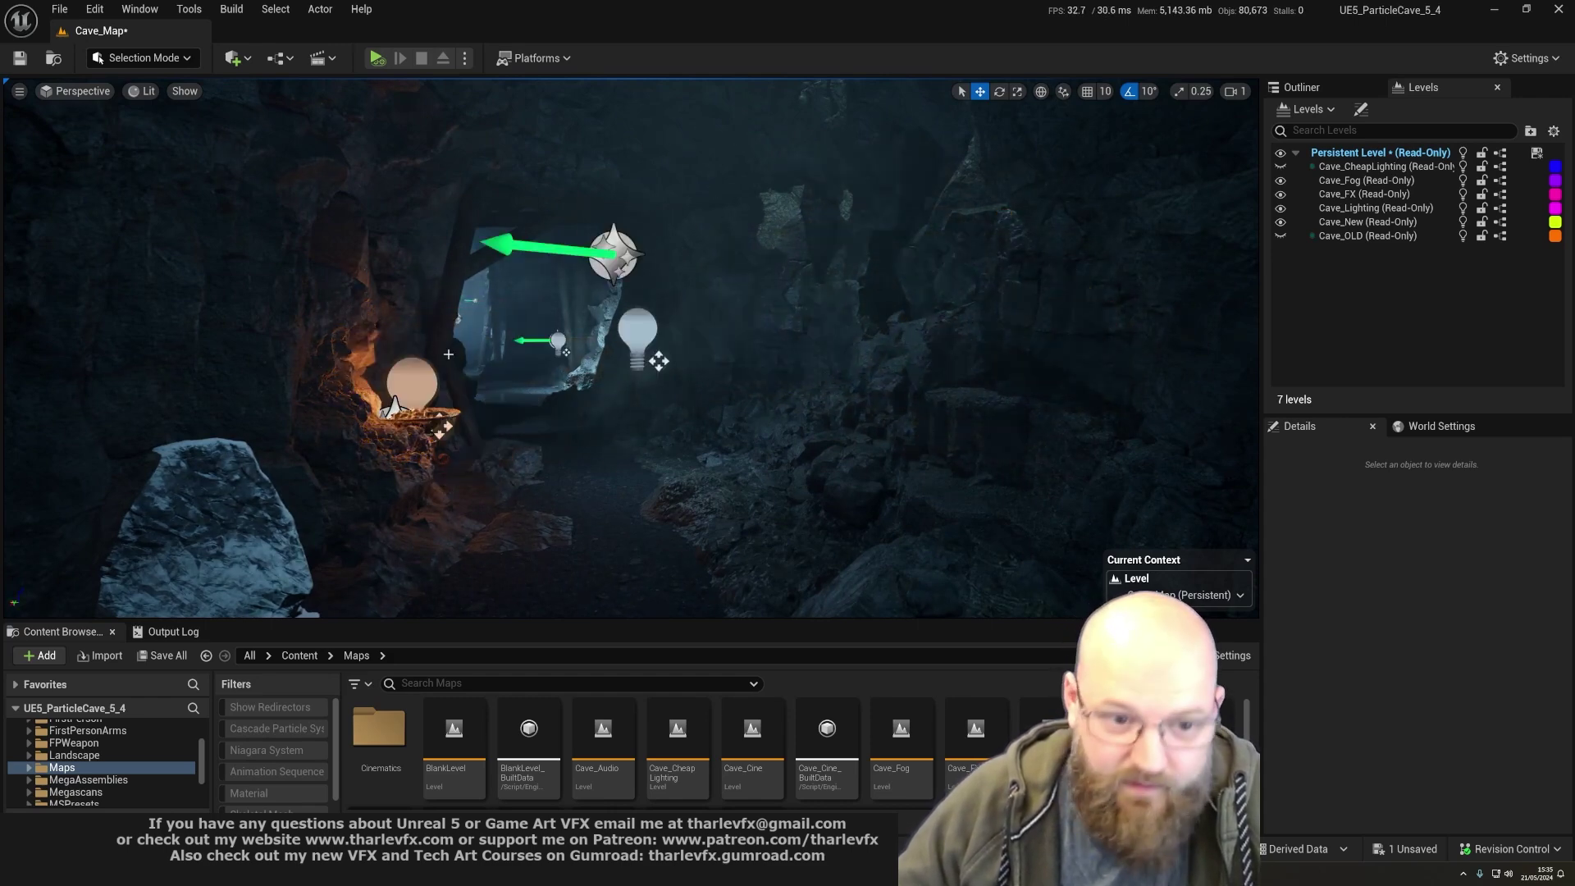
pyautogui.press('g')
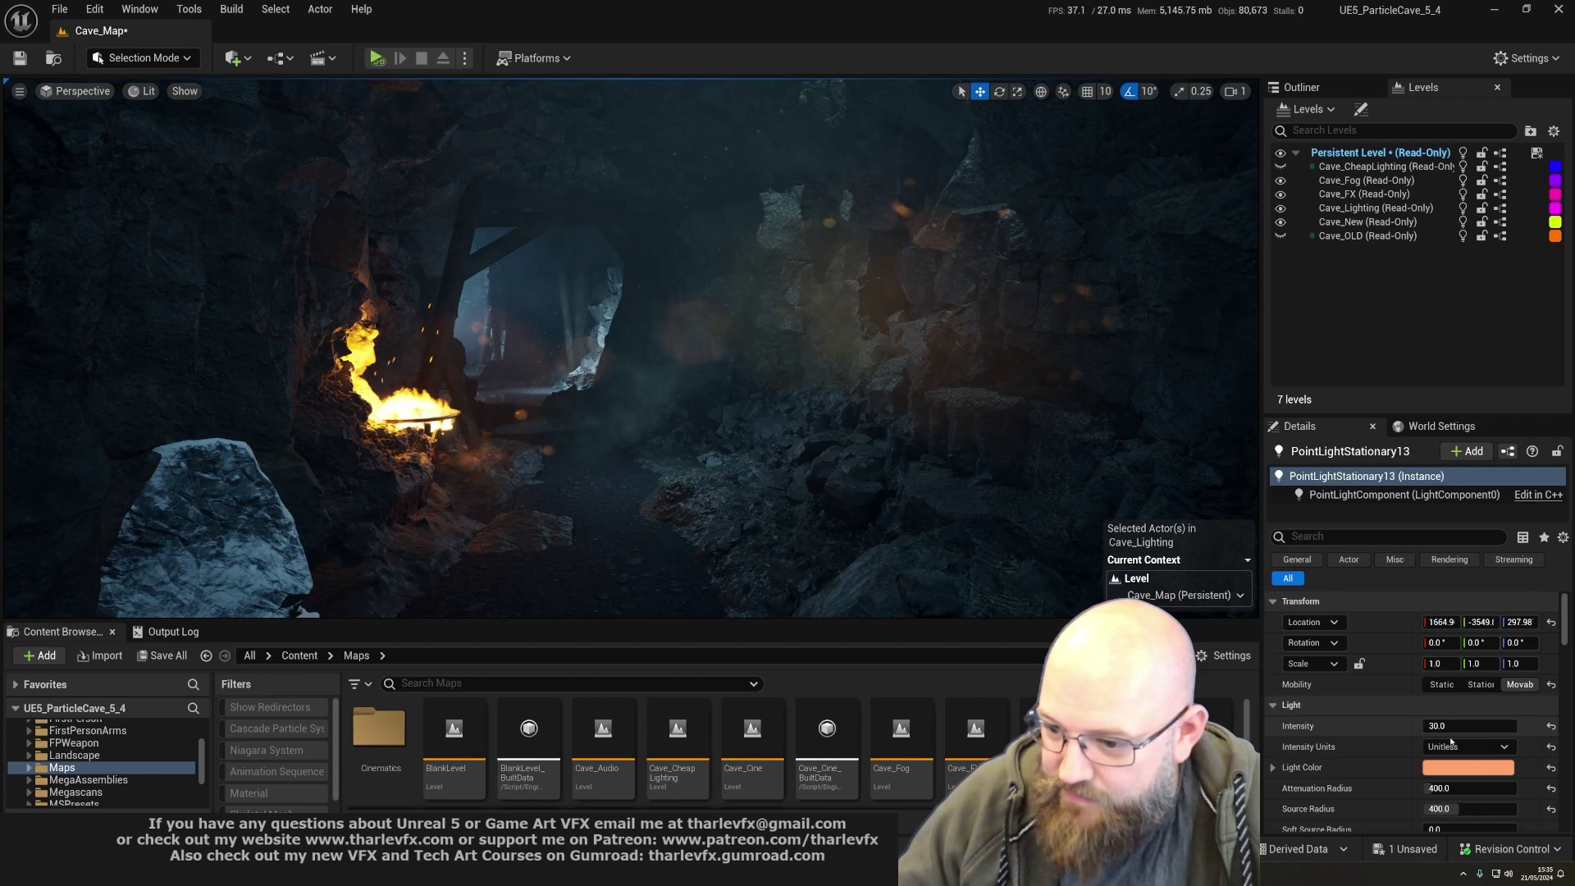
pyautogui.click(1485, 793)
pyautogui.write('600')
pyautogui.press('Return')
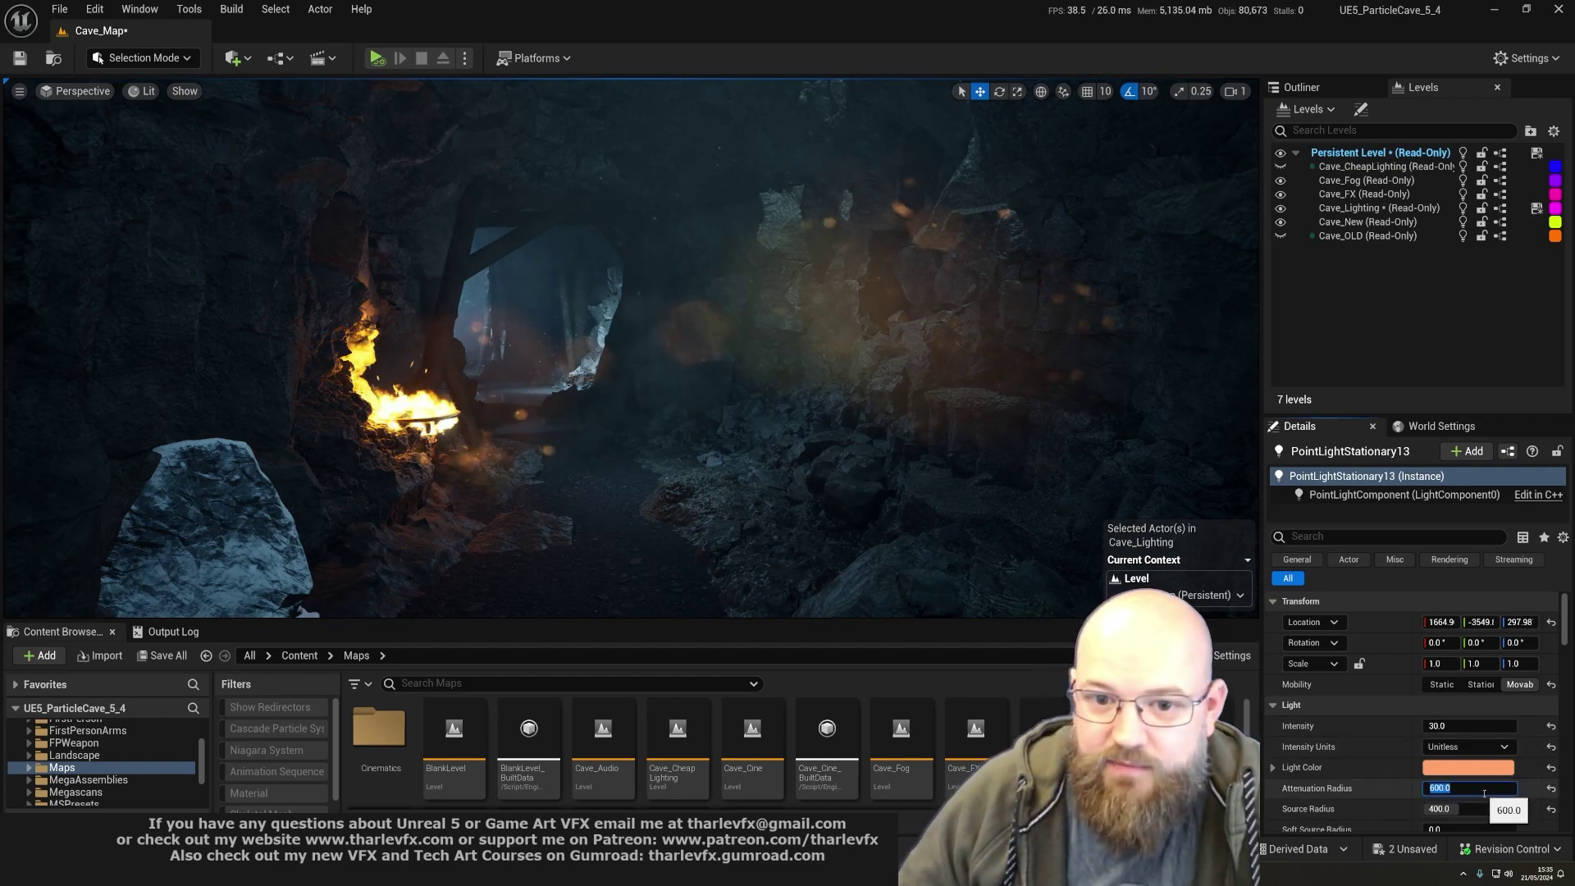
pyautogui.write('800')
pyautogui.press('Return')
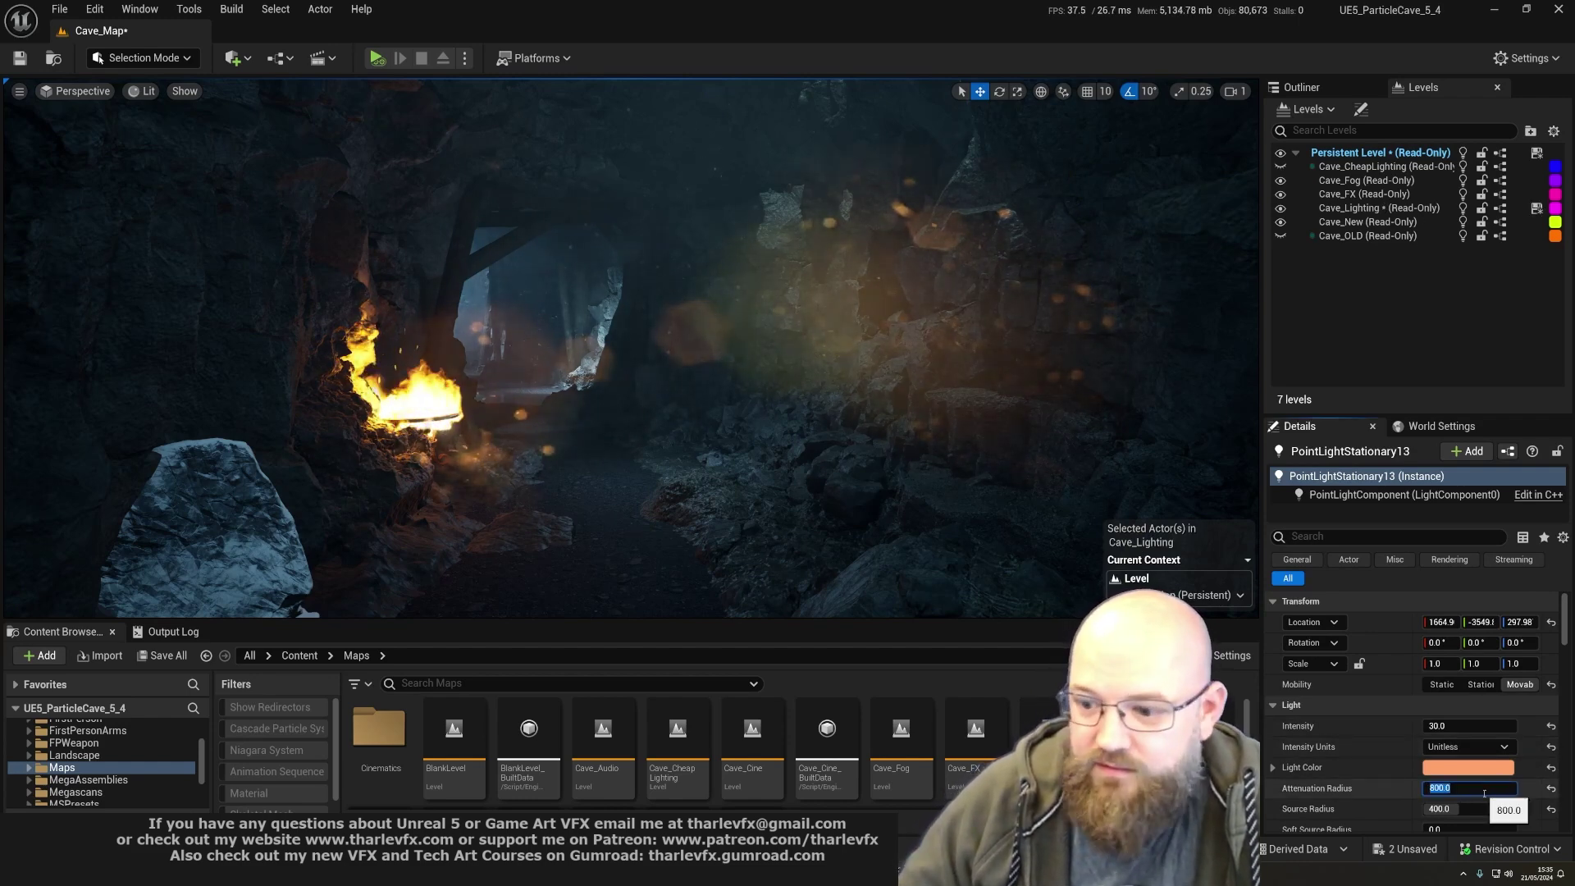
# - Set the brazier point light's intensity to 800 and clear the selection
pyautogui.click(1490, 725)
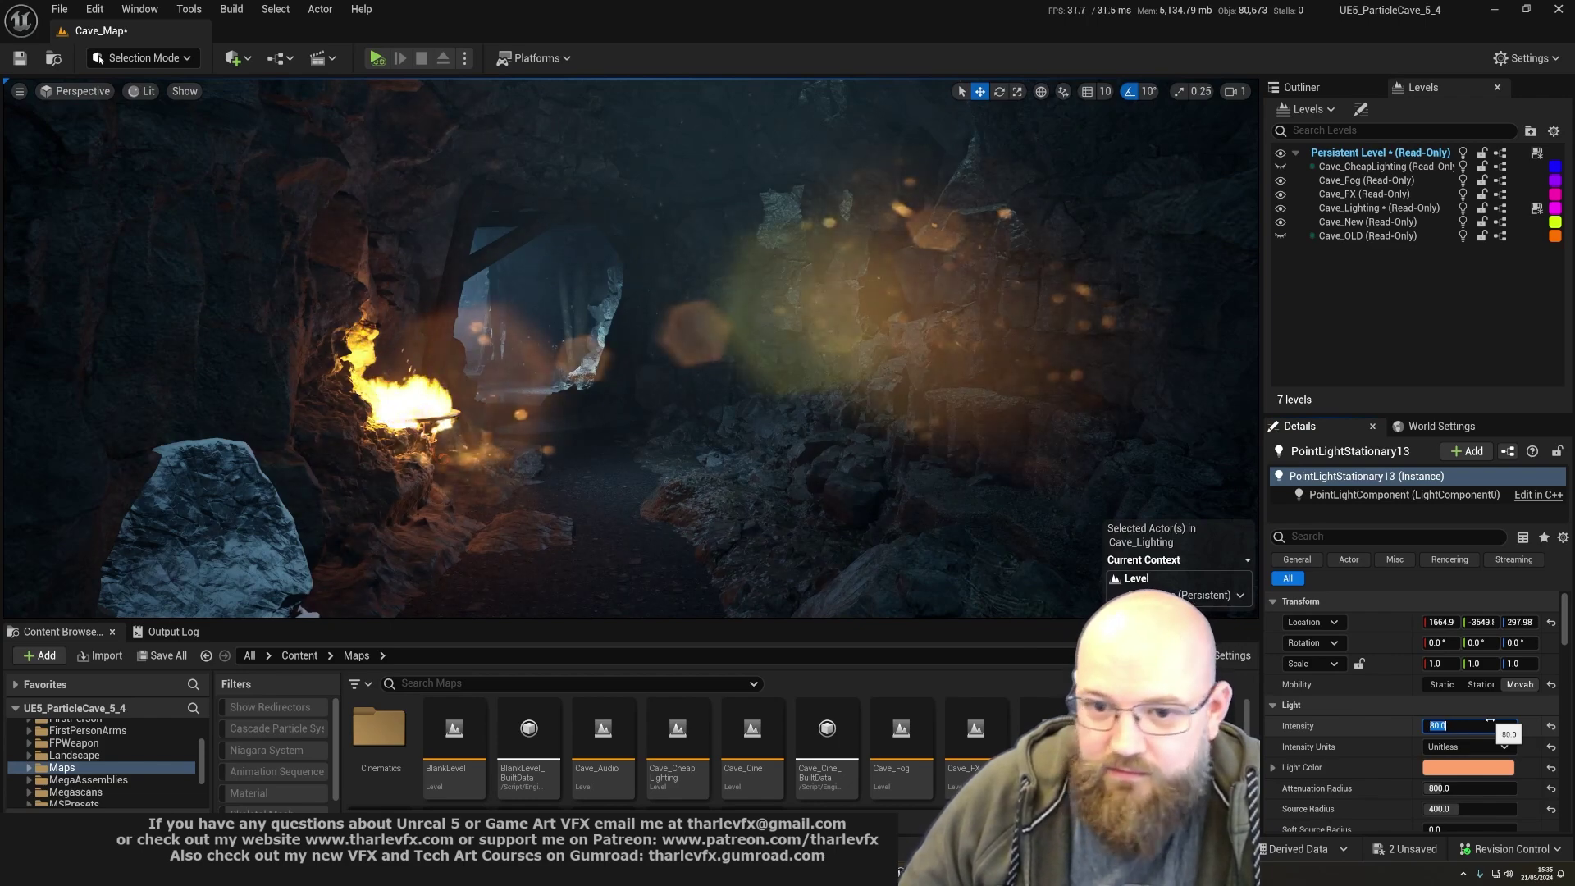
pyautogui.write('800')
pyautogui.press('Return')
pyautogui.moveTo(771, 504); pyautogui.dragTo(779, 503, button='right')
pyautogui.press('Escape')
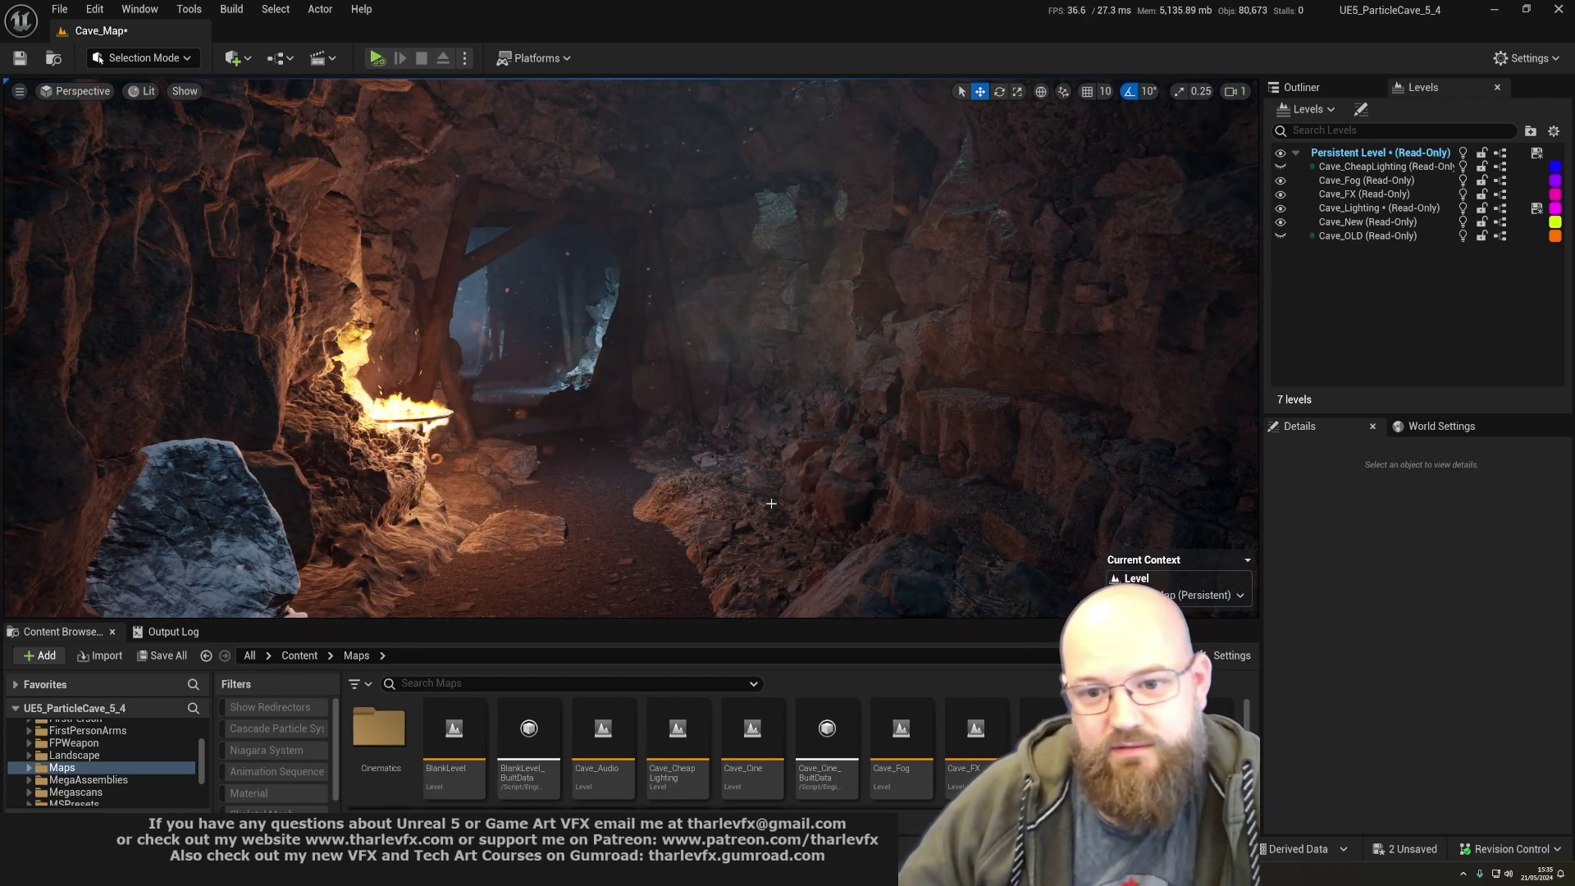
# - Inspect the firelight on the tunnel walls and select the diagonal log beam across the passage opening
pyautogui.press('s')
pyautogui.moveTo(550, 405); pyautogui.dragTo(559, 402, button='right')
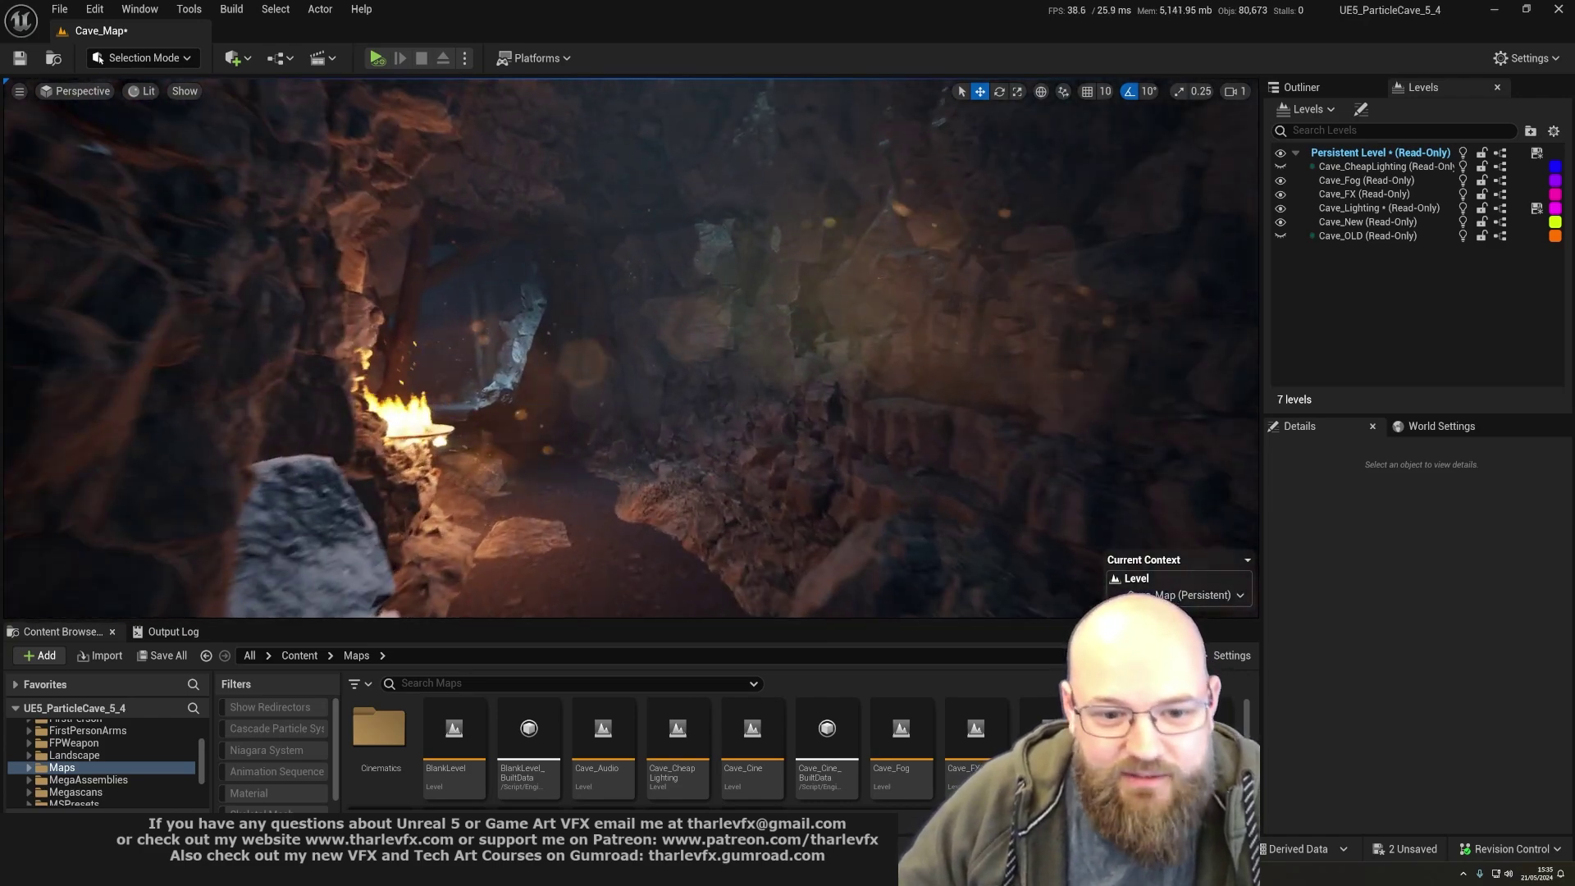
pyautogui.press('w')
pyautogui.moveTo(436, 190); pyautogui.dragTo(436, 191, button='right')
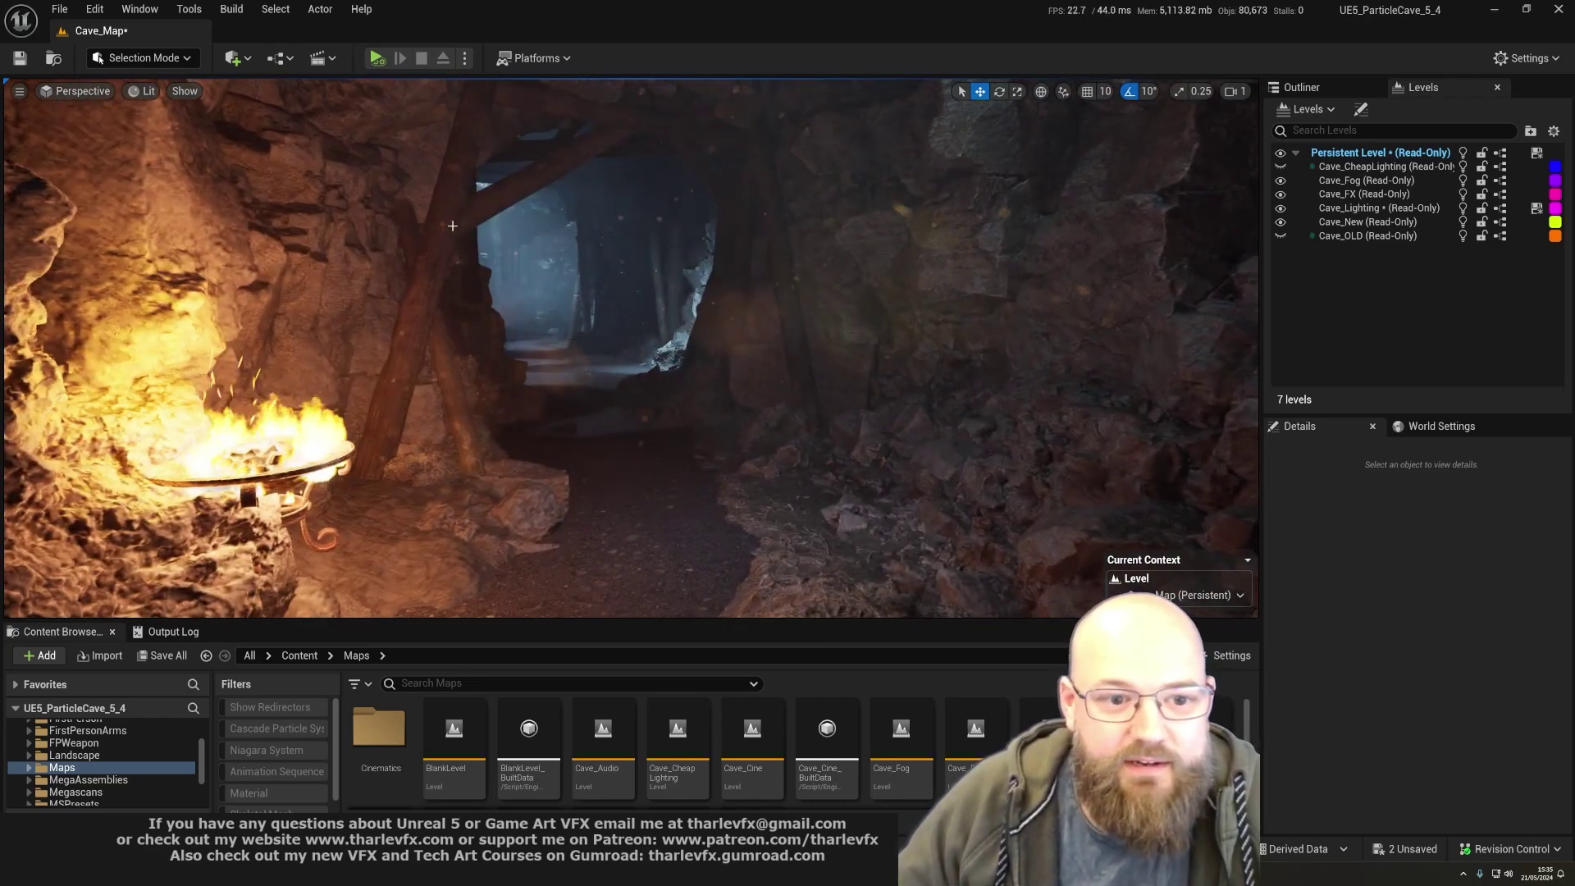
pyautogui.click(452, 225)
pyautogui.moveTo(613, 298); pyautogui.dragTo(614, 298, button='right')
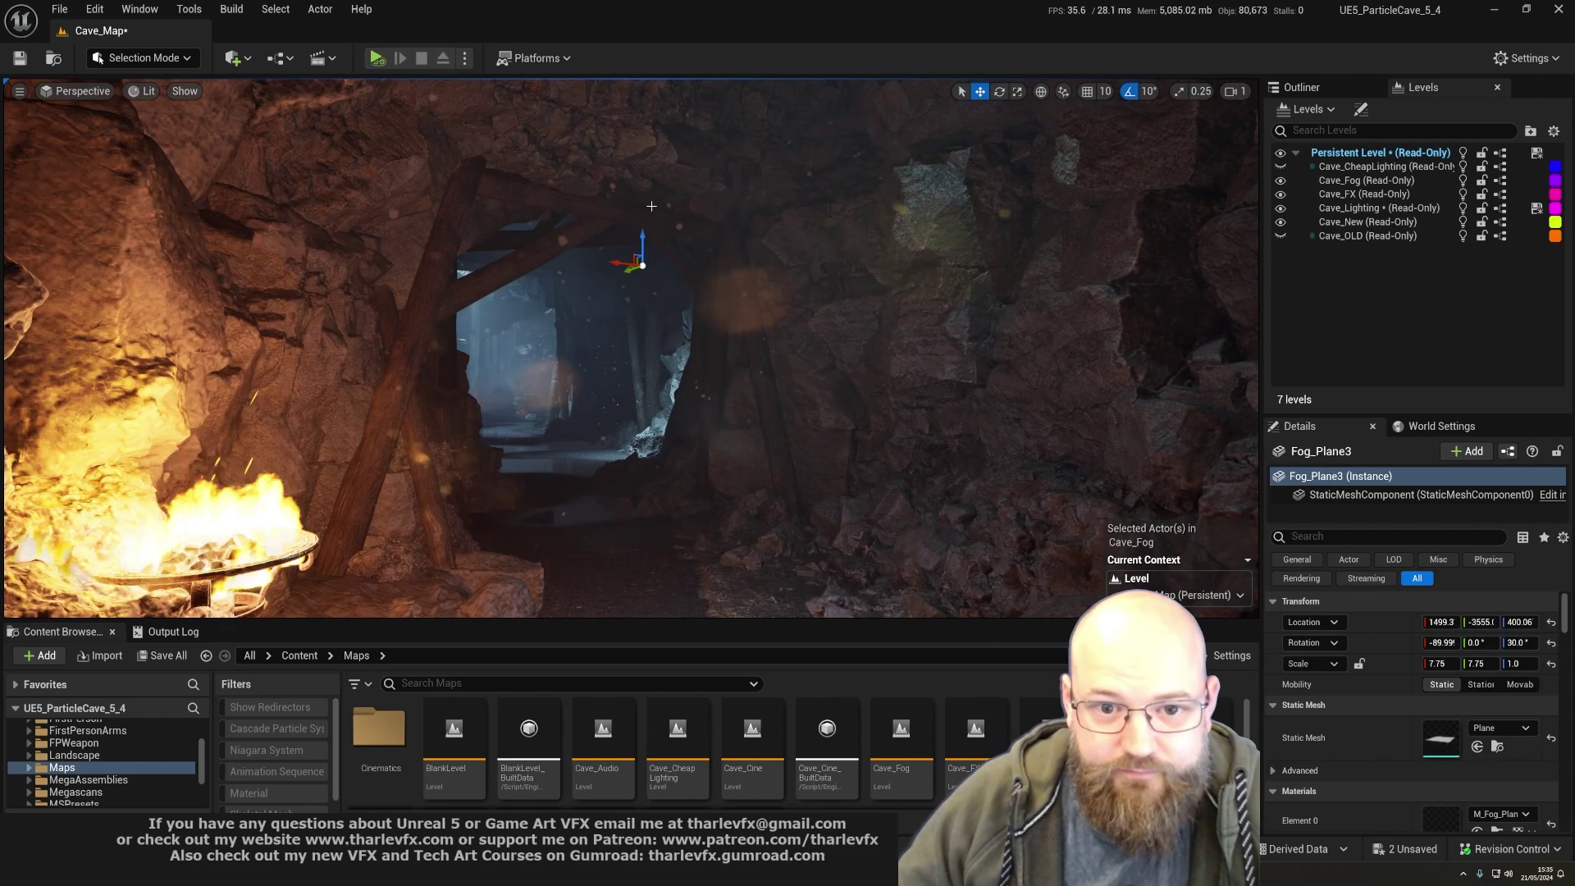
pyautogui.click(370, 161)
pyautogui.click(446, 246)
pyautogui.click(515, 266)
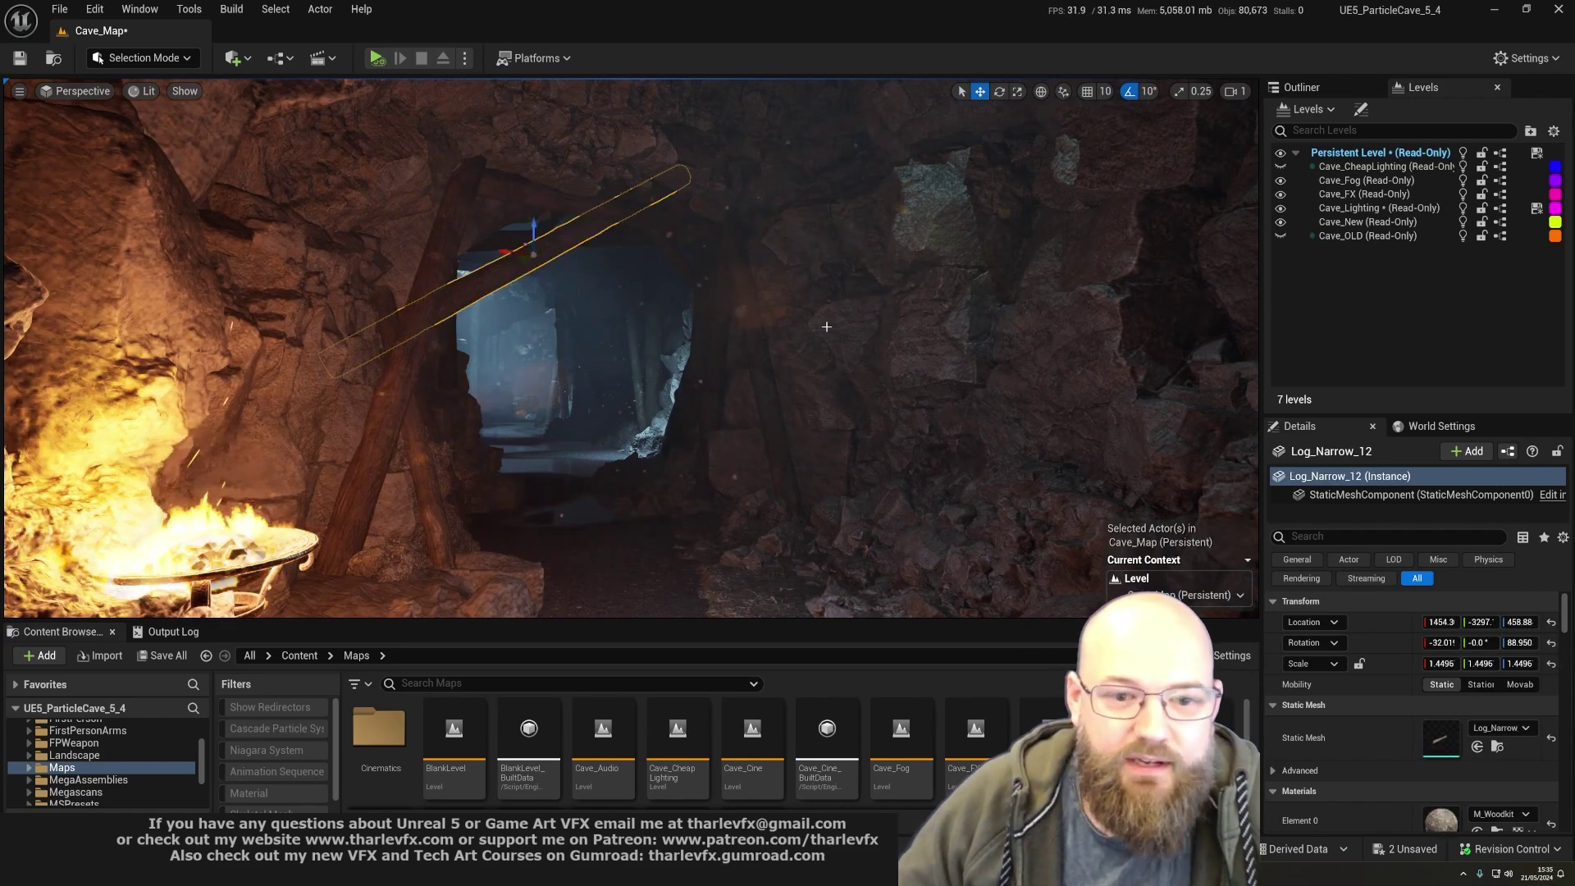
# - Clear the log selection and inspect the dark tunnel passage beyond the brazier
pyautogui.press('Escape')
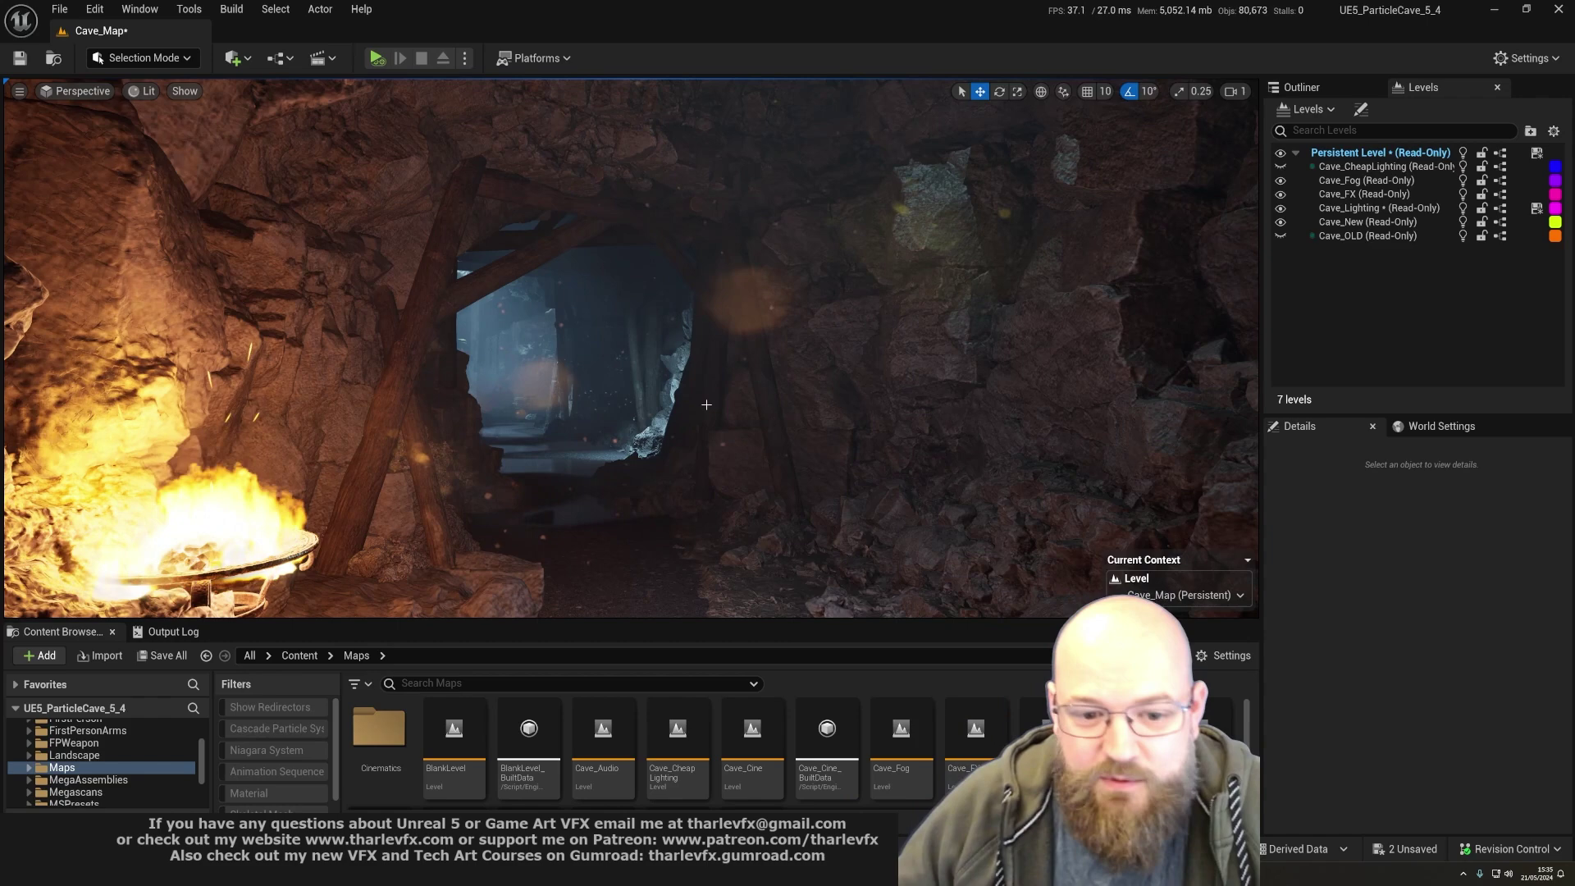
pyautogui.moveTo(677, 393)
pyautogui.mouseDown(button='right')
pyautogui.moveTo(651, 414)
pyautogui.moveTo(694, 404)
pyautogui.mouseUp(button='right')
pyautogui.press('w')
pyautogui.moveTo(681, 346); pyautogui.dragTo(682, 324)
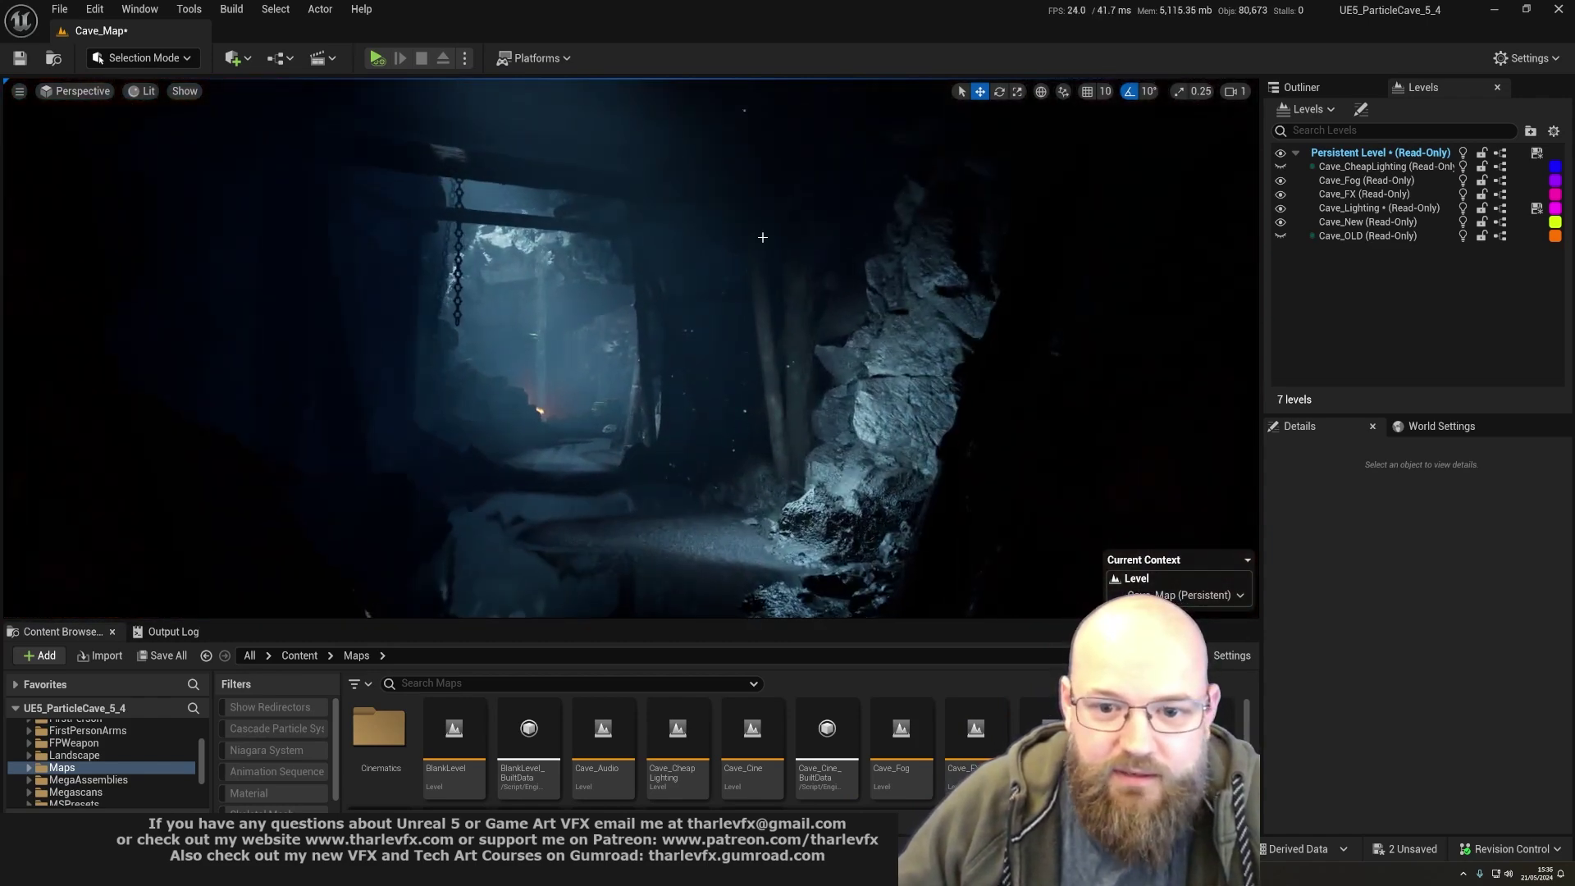
pyautogui.press('w')
pyautogui.moveTo(443, 343)
pyautogui.mouseDown(button='right')
pyautogui.moveTo(417, 320)
pyautogui.moveTo(385, 334)
pyautogui.moveTo(382, 369)
pyautogui.moveTo(447, 347)
pyautogui.moveTo(453, 321)
pyautogui.mouseUp(button='right')
pyautogui.press('w')
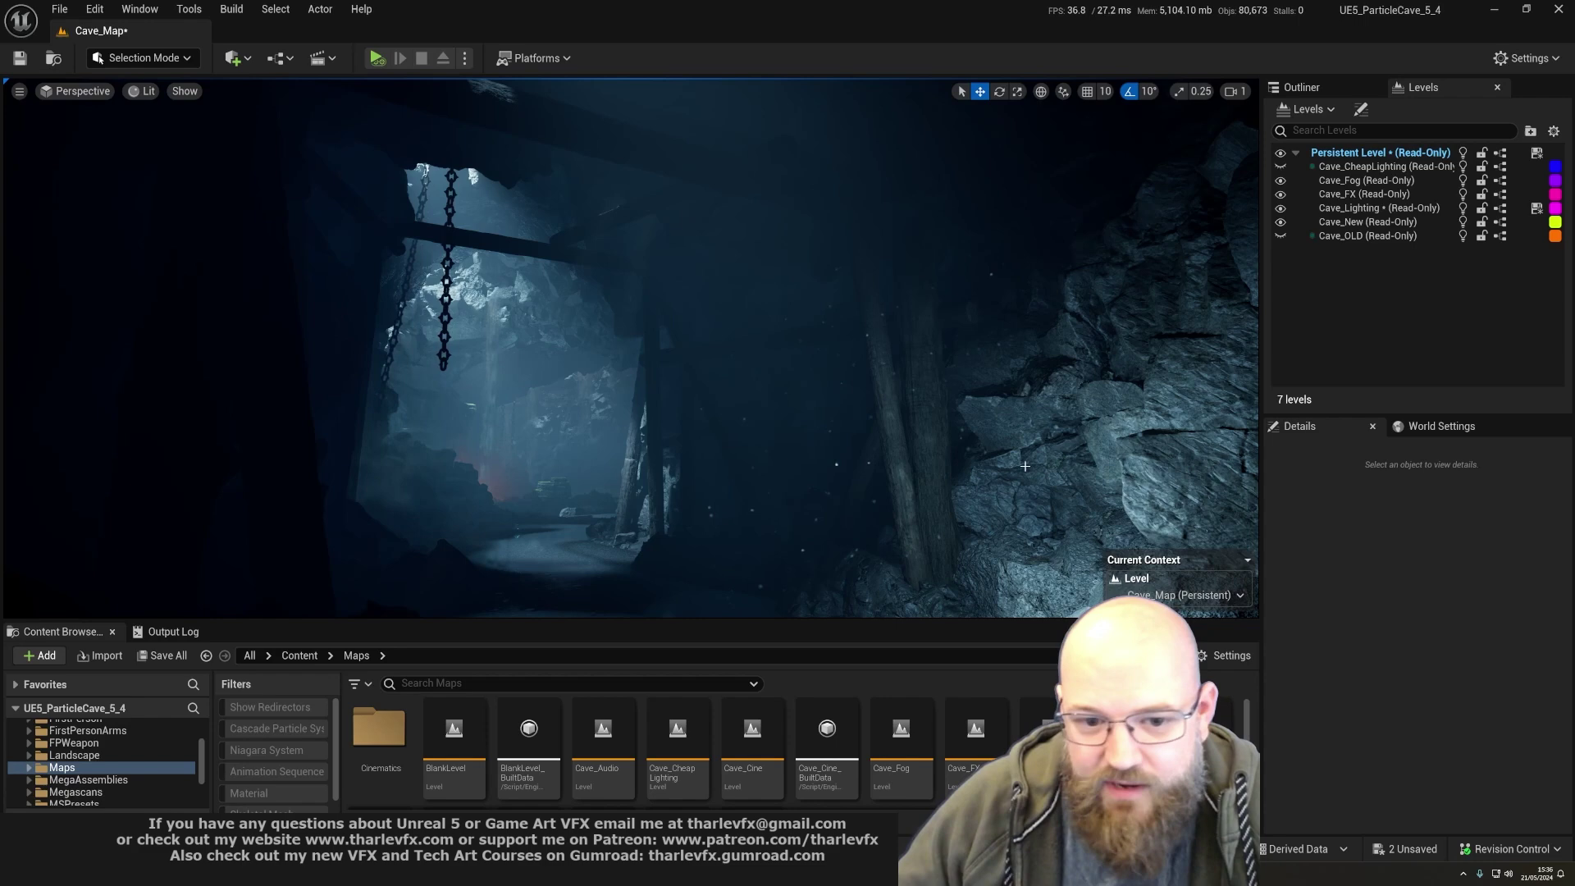
# - Compare the timber-framed passage in Unlit and Lit shading, looking toward the far cavern
pyautogui.hotkey('alt', '3')
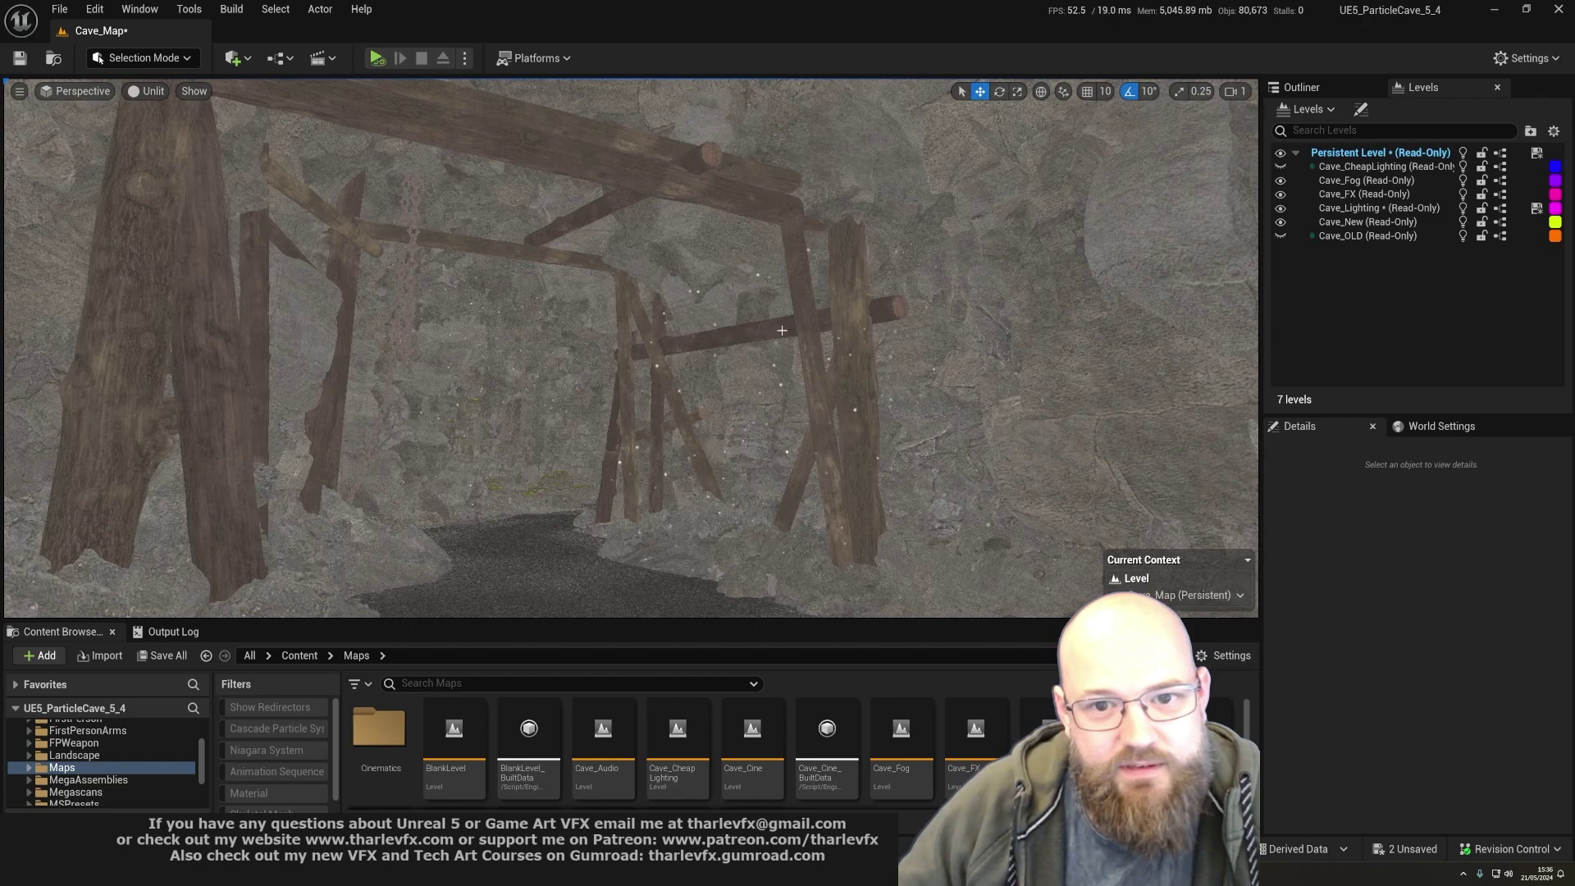
pyautogui.hotkey('alt', '4')
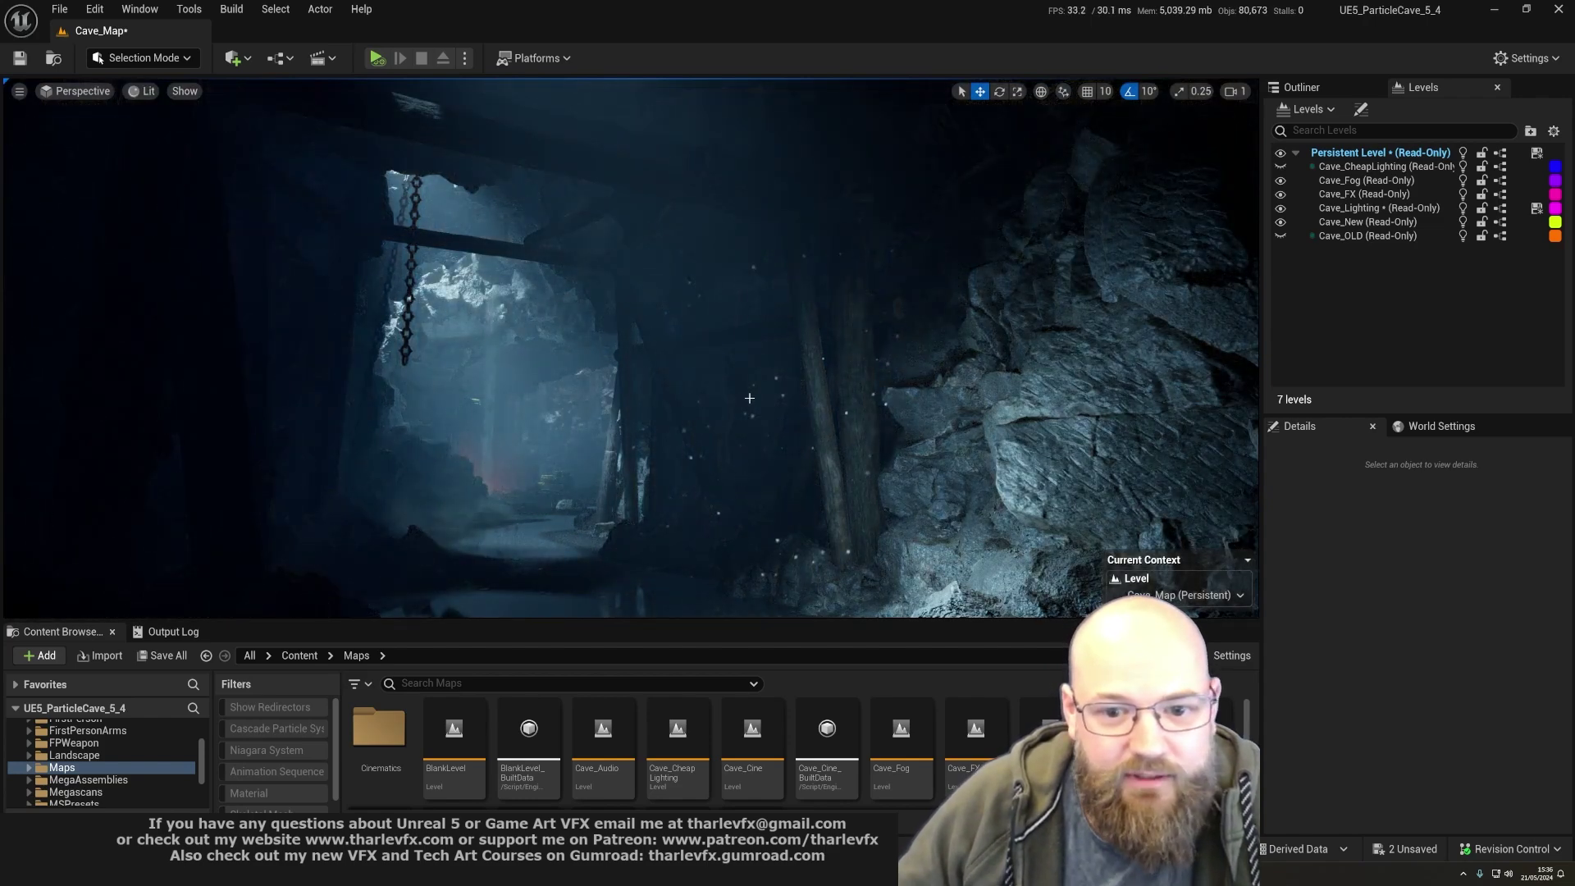
pyautogui.press('w')
pyautogui.moveTo(630, 349); pyautogui.dragTo(670, 373, button='right')
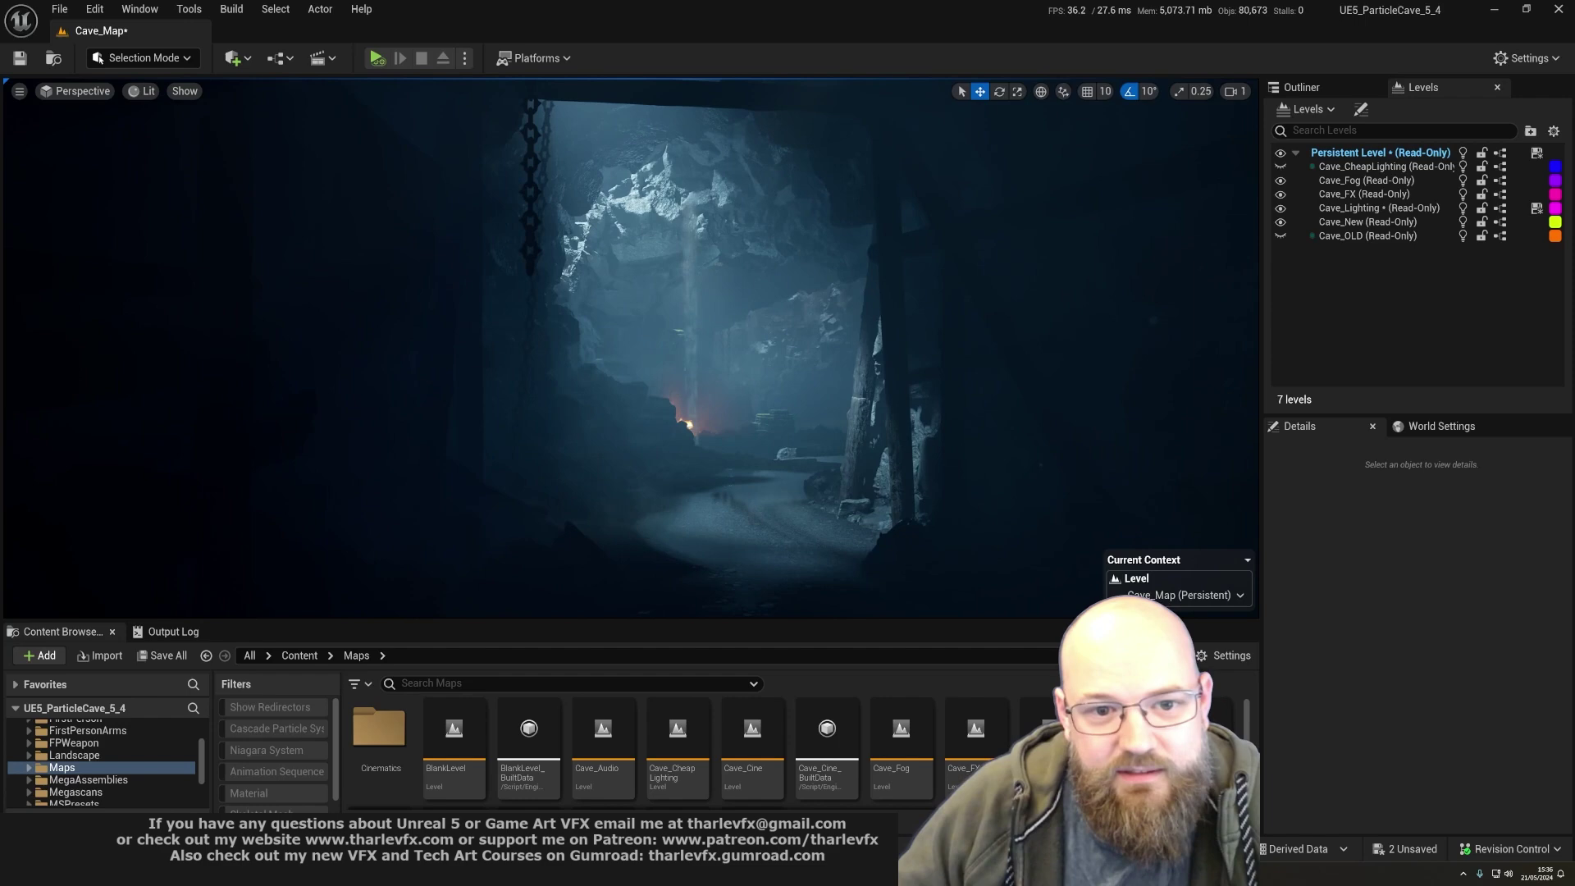
# - Select the chain hanging by the passage opening and shift it along X to about 1289.4
pyautogui.click(527, 167)
pyautogui.moveTo(527, 167); pyautogui.dragTo(542, 97, button='right')
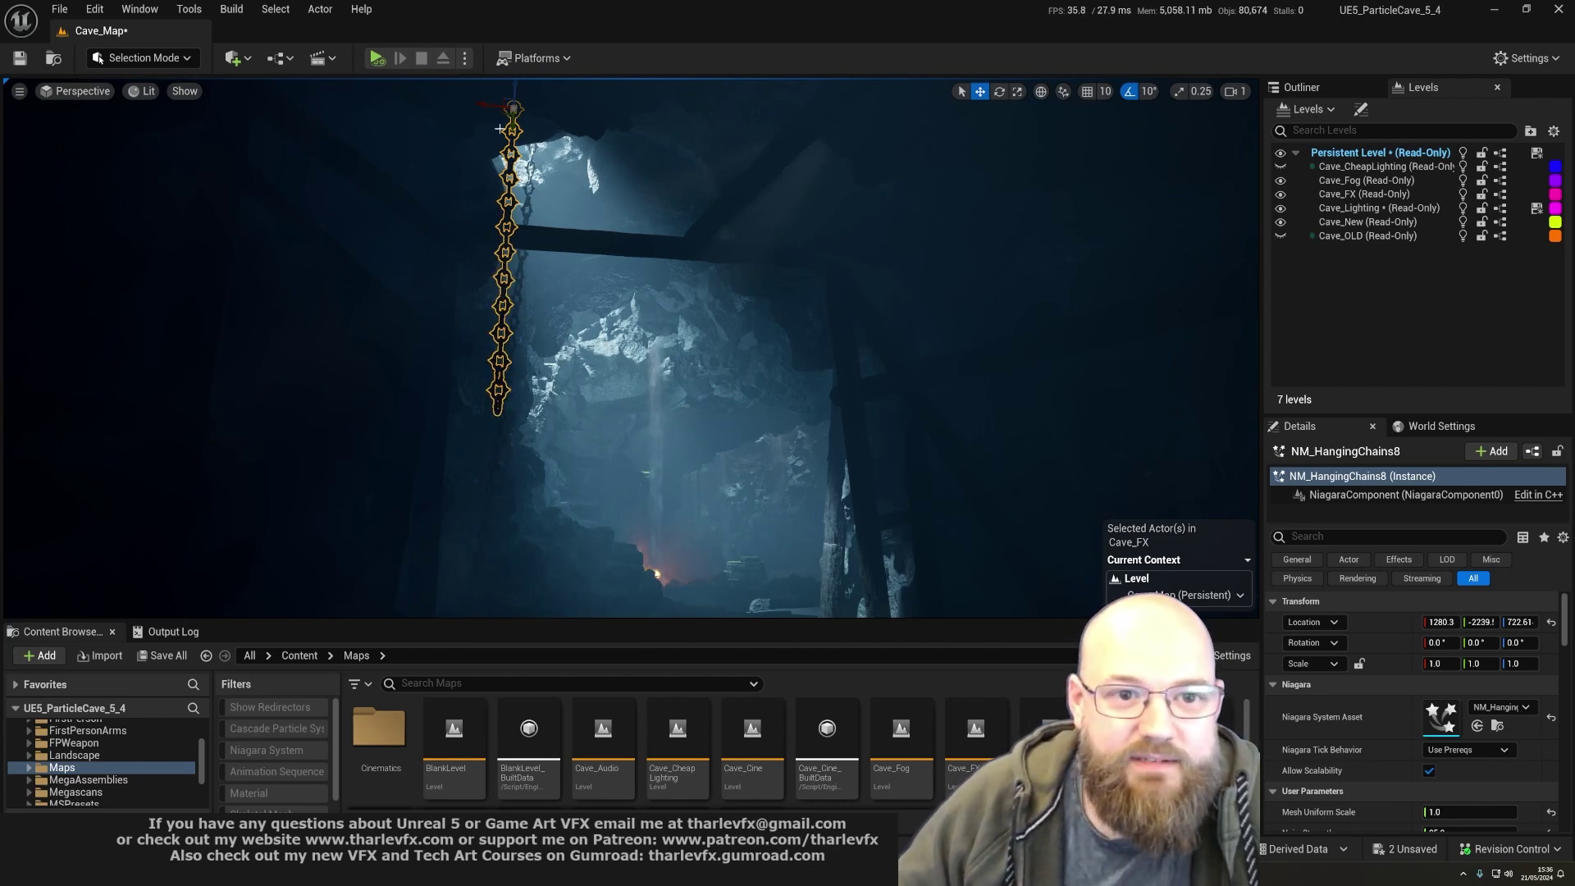
pyautogui.moveTo(489, 140); pyautogui.dragTo(484, 102, button='right')
pyautogui.moveTo(495, 153)
pyautogui.mouseDown()
pyautogui.moveTo(594, 165)
pyautogui.moveTo(415, 156)
pyautogui.moveTo(483, 160)
pyautogui.mouseUp()
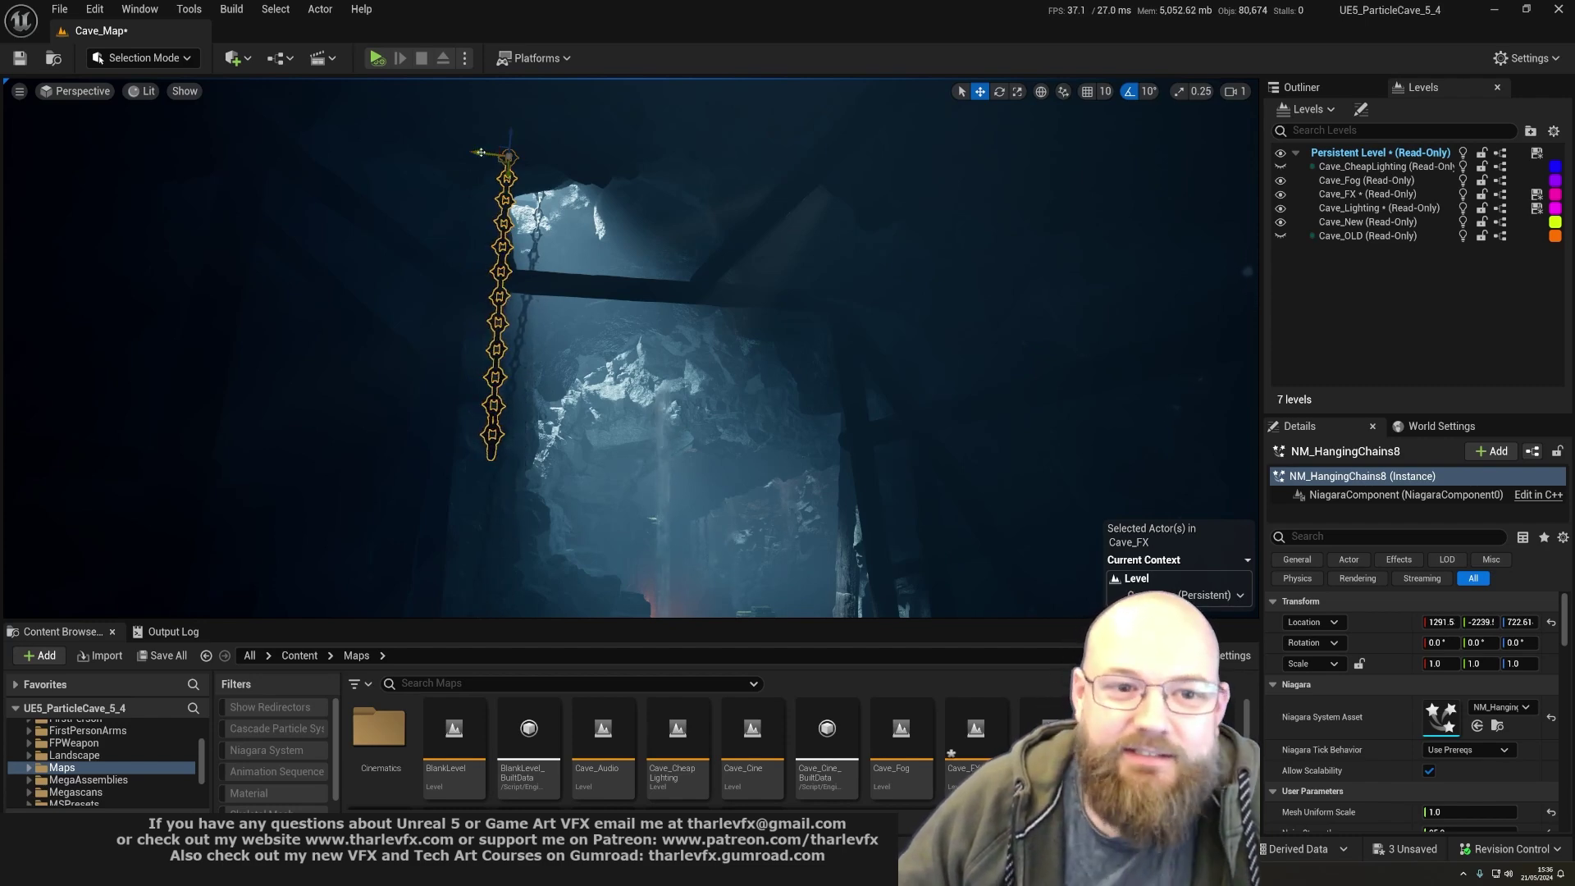
pyautogui.moveTo(475, 155)
pyautogui.mouseDown()
pyautogui.moveTo(534, 155)
pyautogui.moveTo(479, 155)
pyautogui.mouseUp()
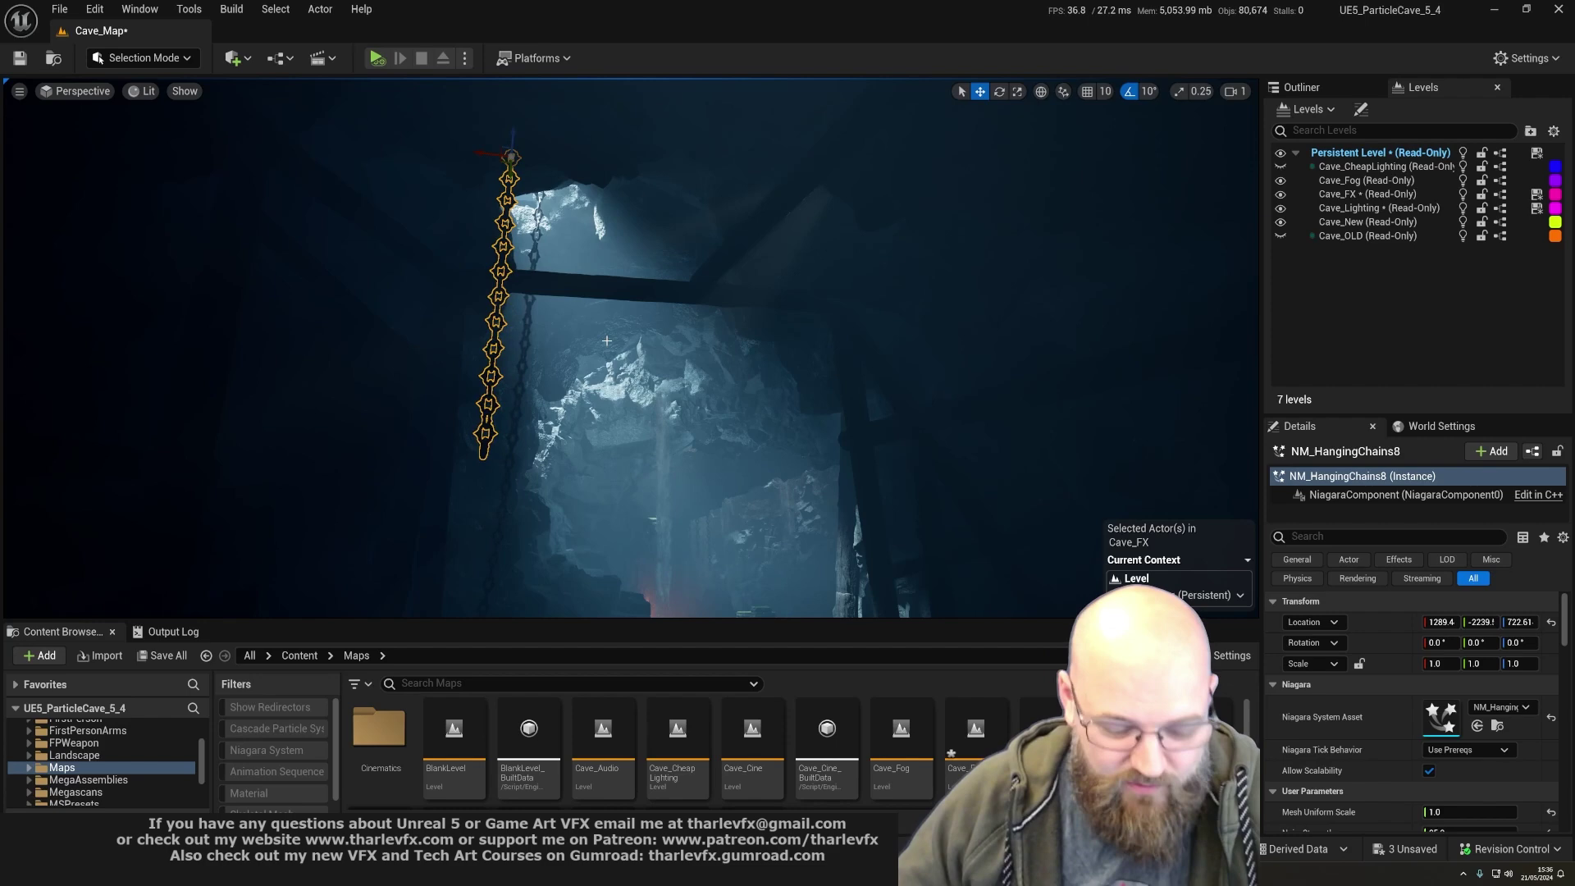
# - Open the hanging chain's NM_HangingChains Niagara system, look over its emitter stack and comments, and return to the level
pyautogui.hotkey('ctrl', 'e')
pyautogui.moveTo(898, 167); pyautogui.dragTo(558, 537)
pyautogui.click(812, 528)
pyautogui.moveTo(516, 148); pyautogui.dragTo(921, 173)
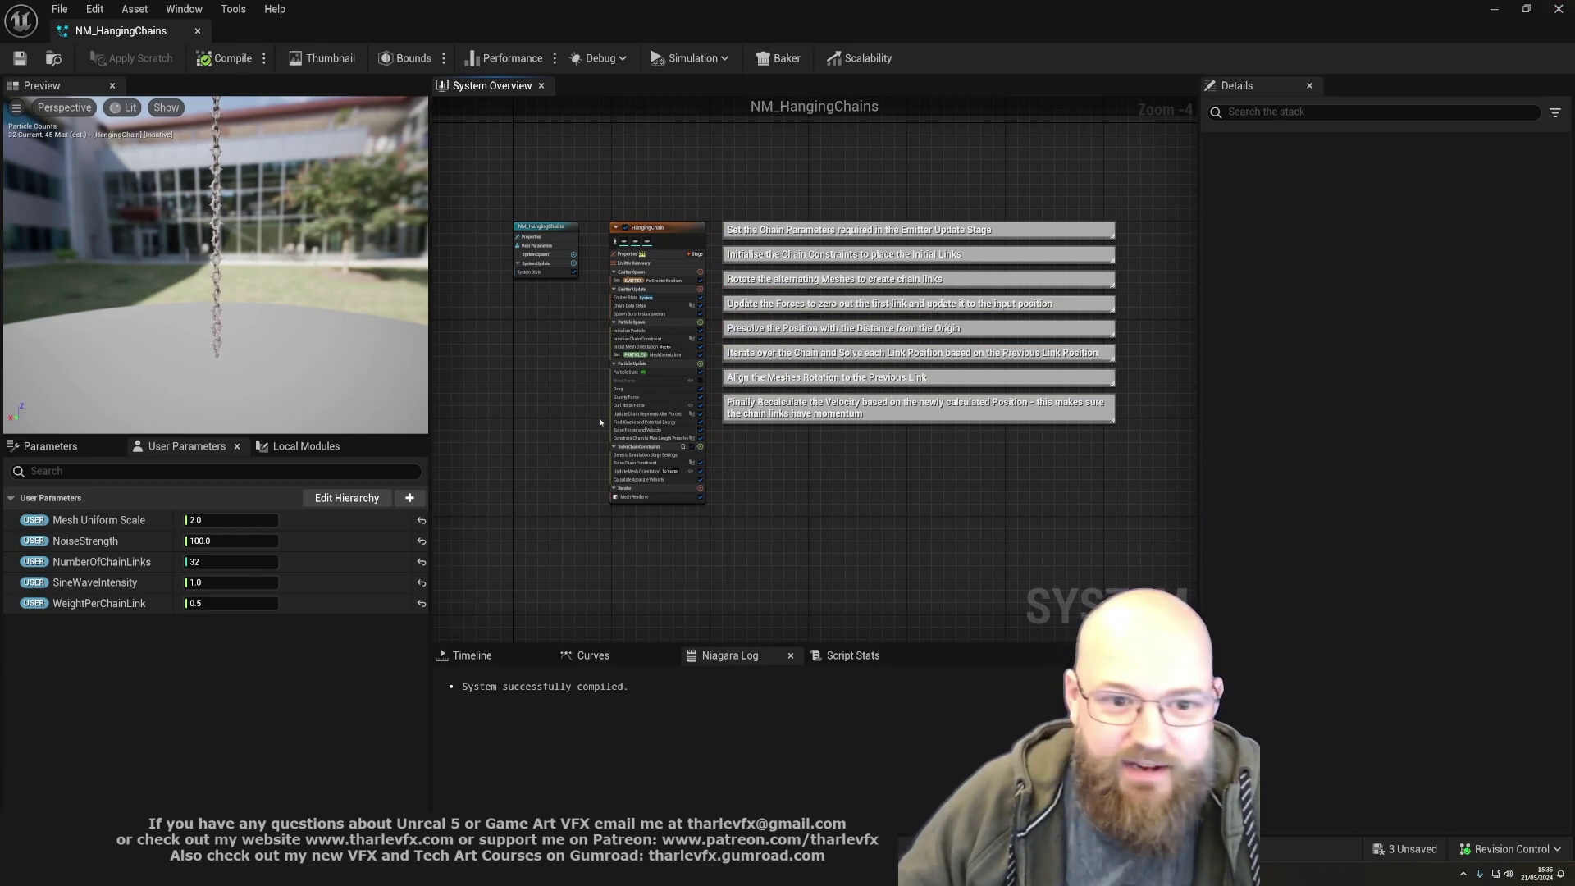
pyautogui.click(1501, 11)
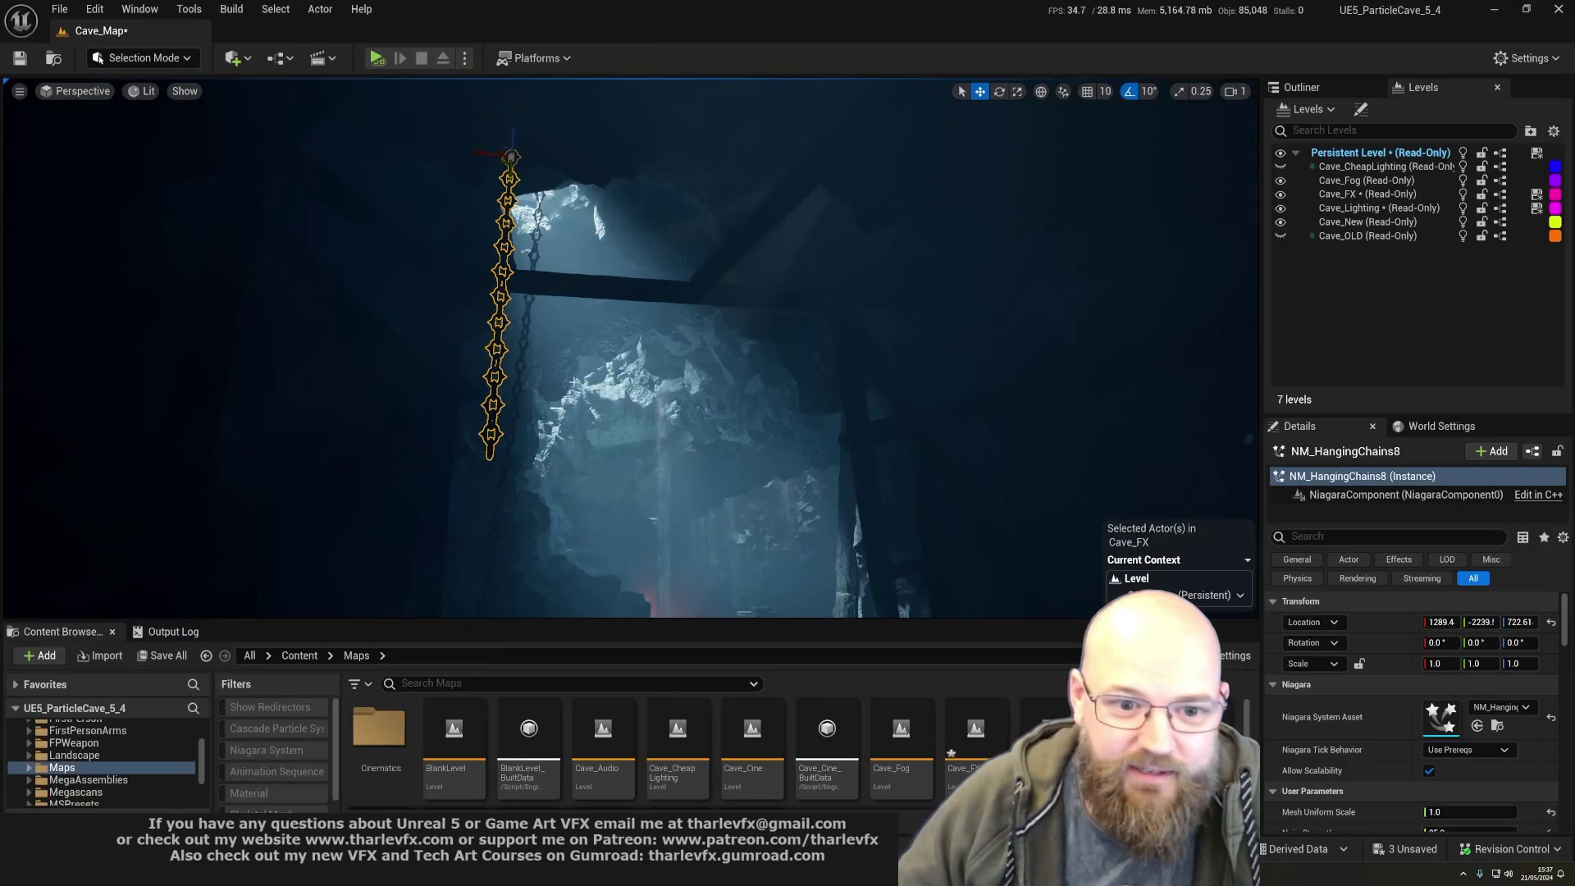
# - Inspect the chains around the passage opening and select the long spline chain hanging from the cave ceiling
pyautogui.press('a')
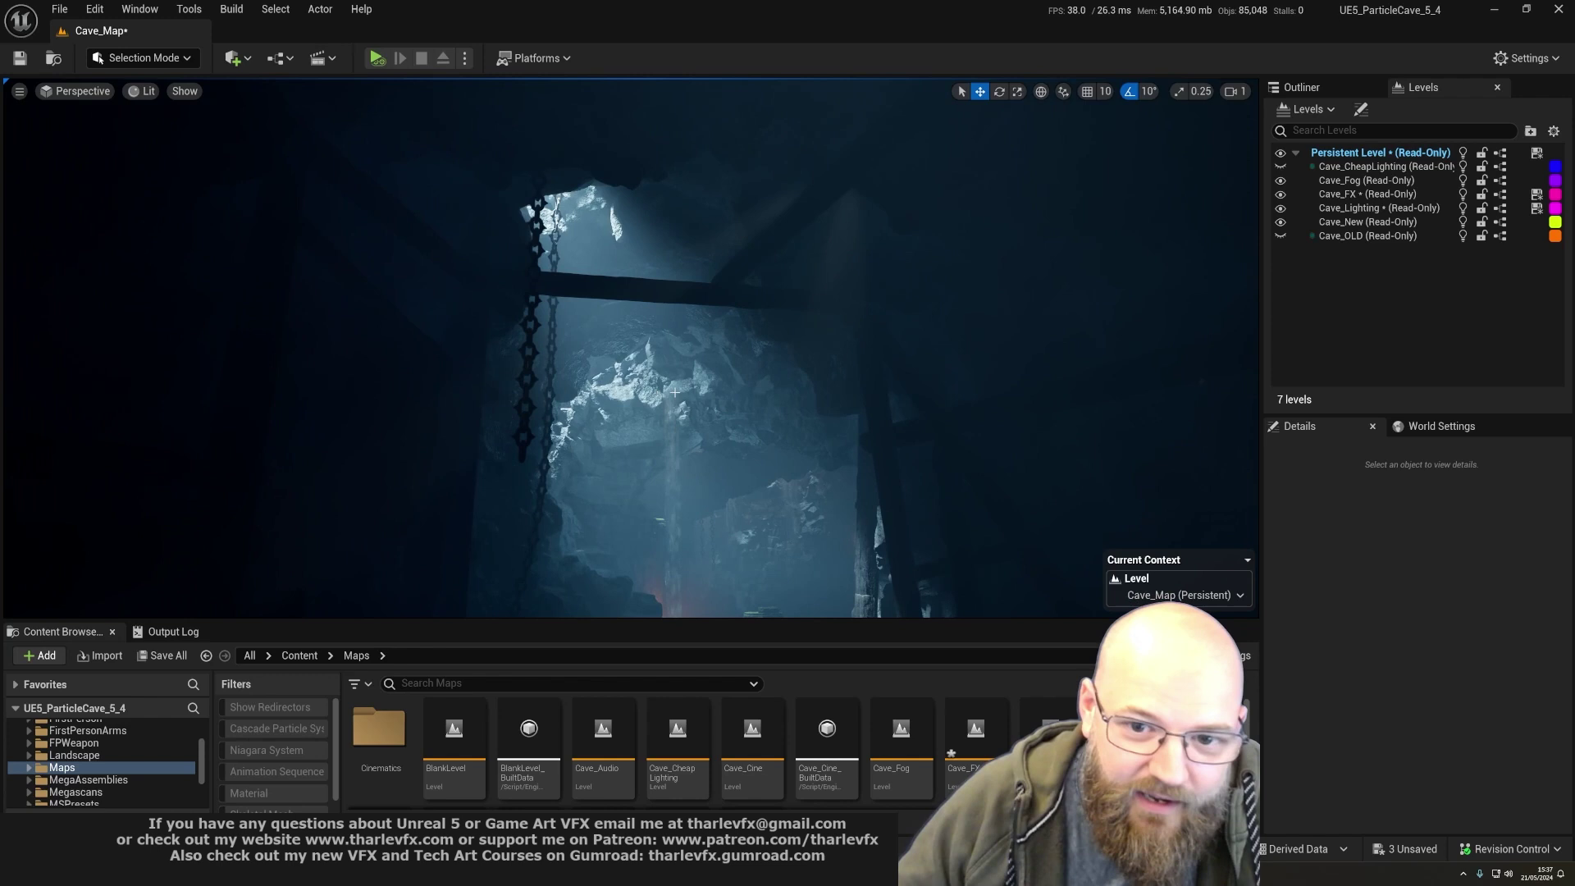
pyautogui.moveTo(674, 392); pyautogui.dragTo(754, 277, button='right')
pyautogui.press('d')
pyautogui.moveTo(682, 404); pyautogui.dragTo(621, 376, button='right')
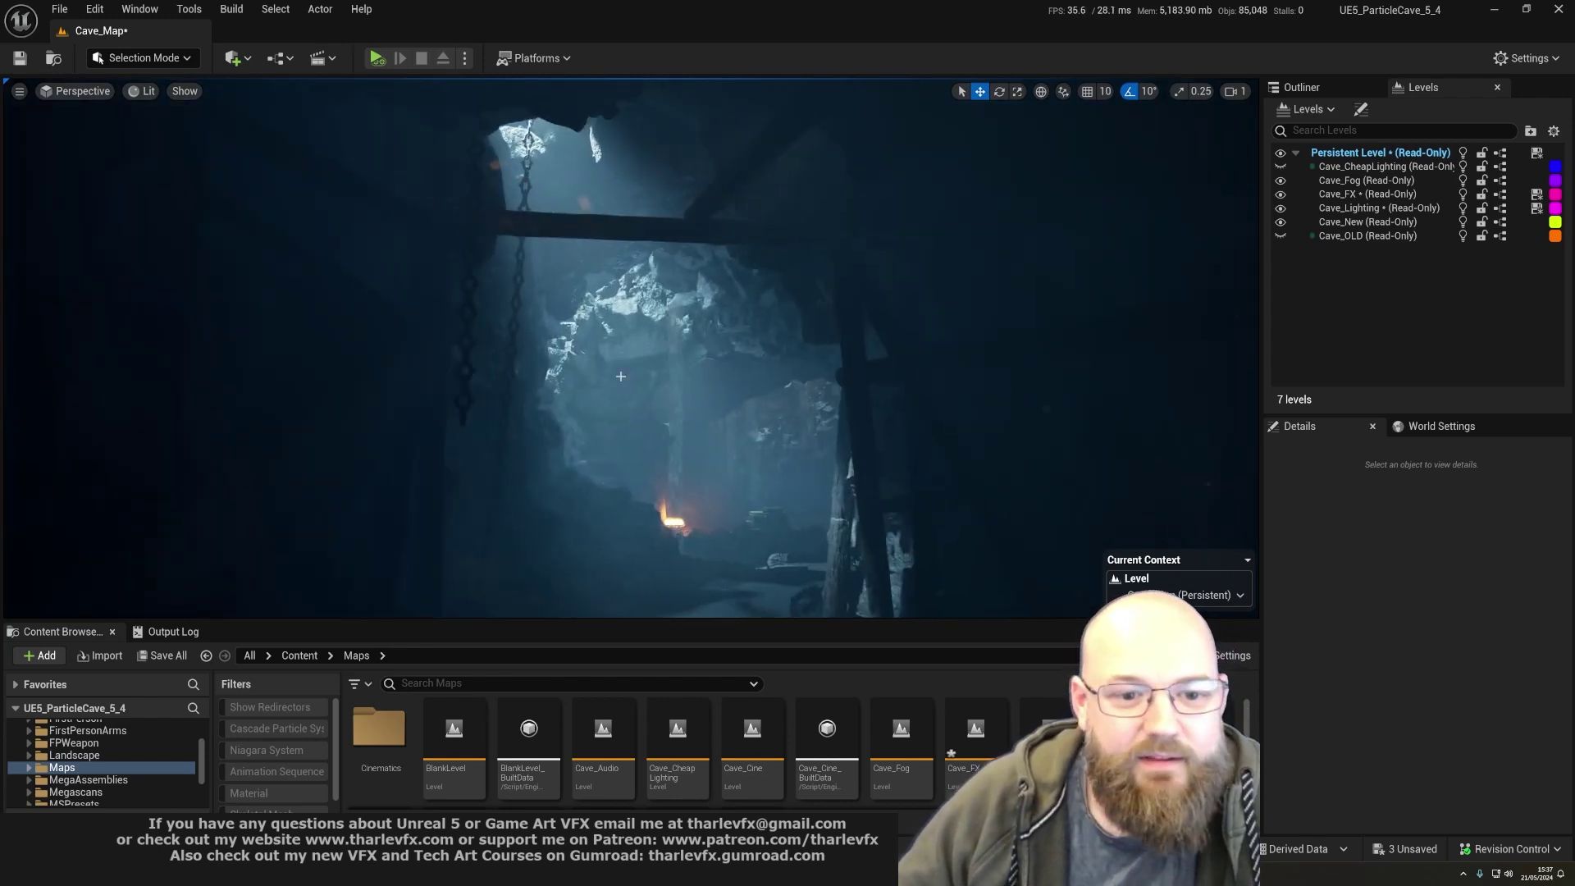
pyautogui.click(515, 358)
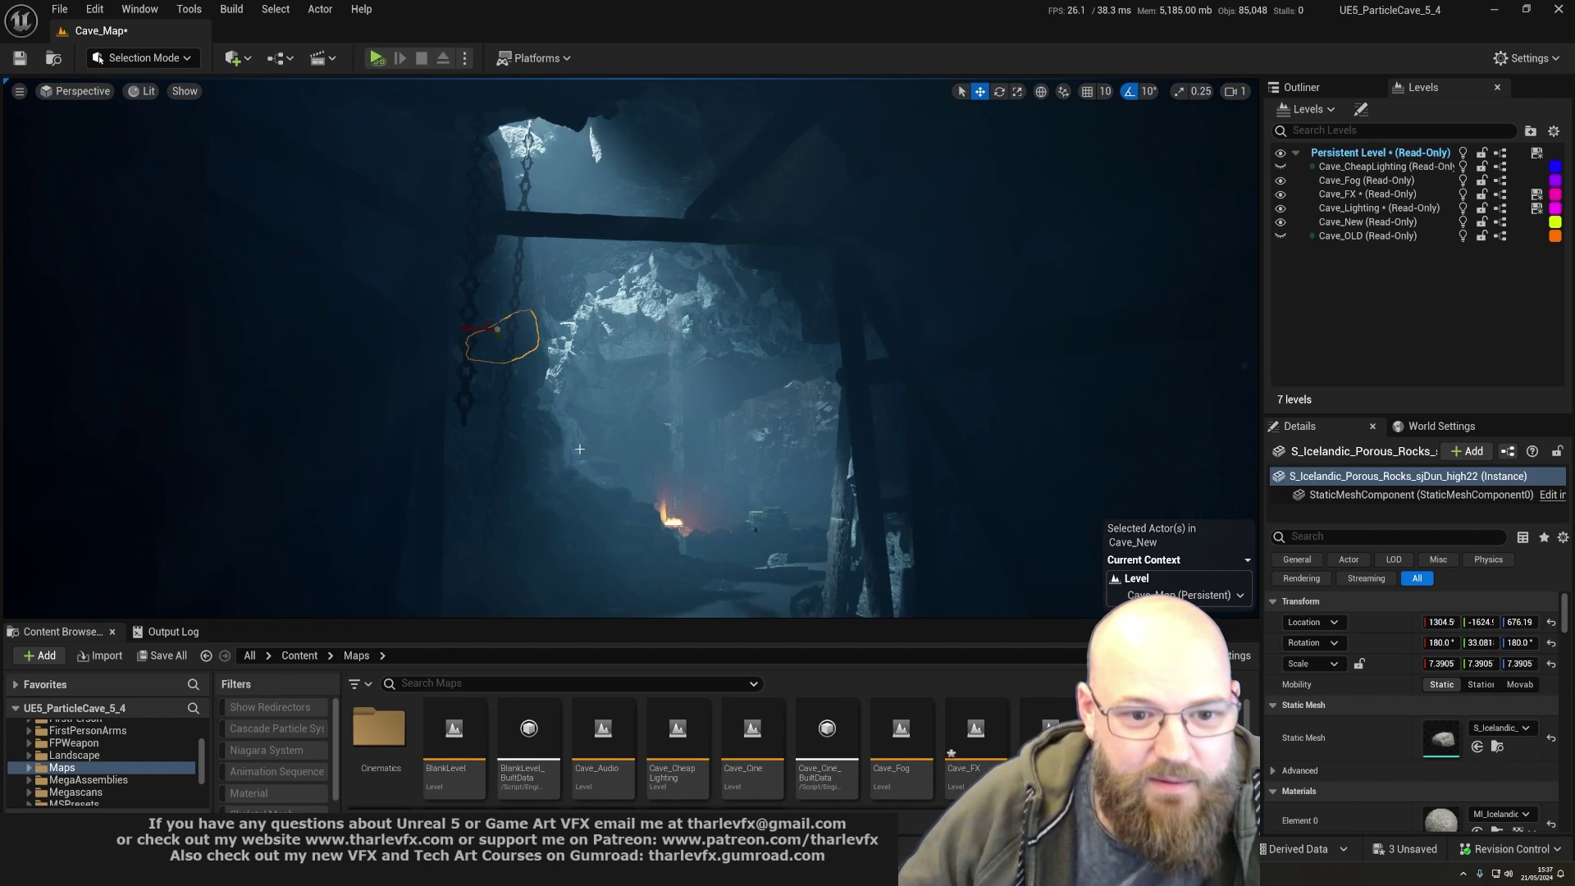
pyautogui.click(514, 353)
pyautogui.moveTo(514, 354); pyautogui.dragTo(459, 394, button='right')
pyautogui.moveTo(555, 245); pyautogui.dragTo(538, 251, button='right')
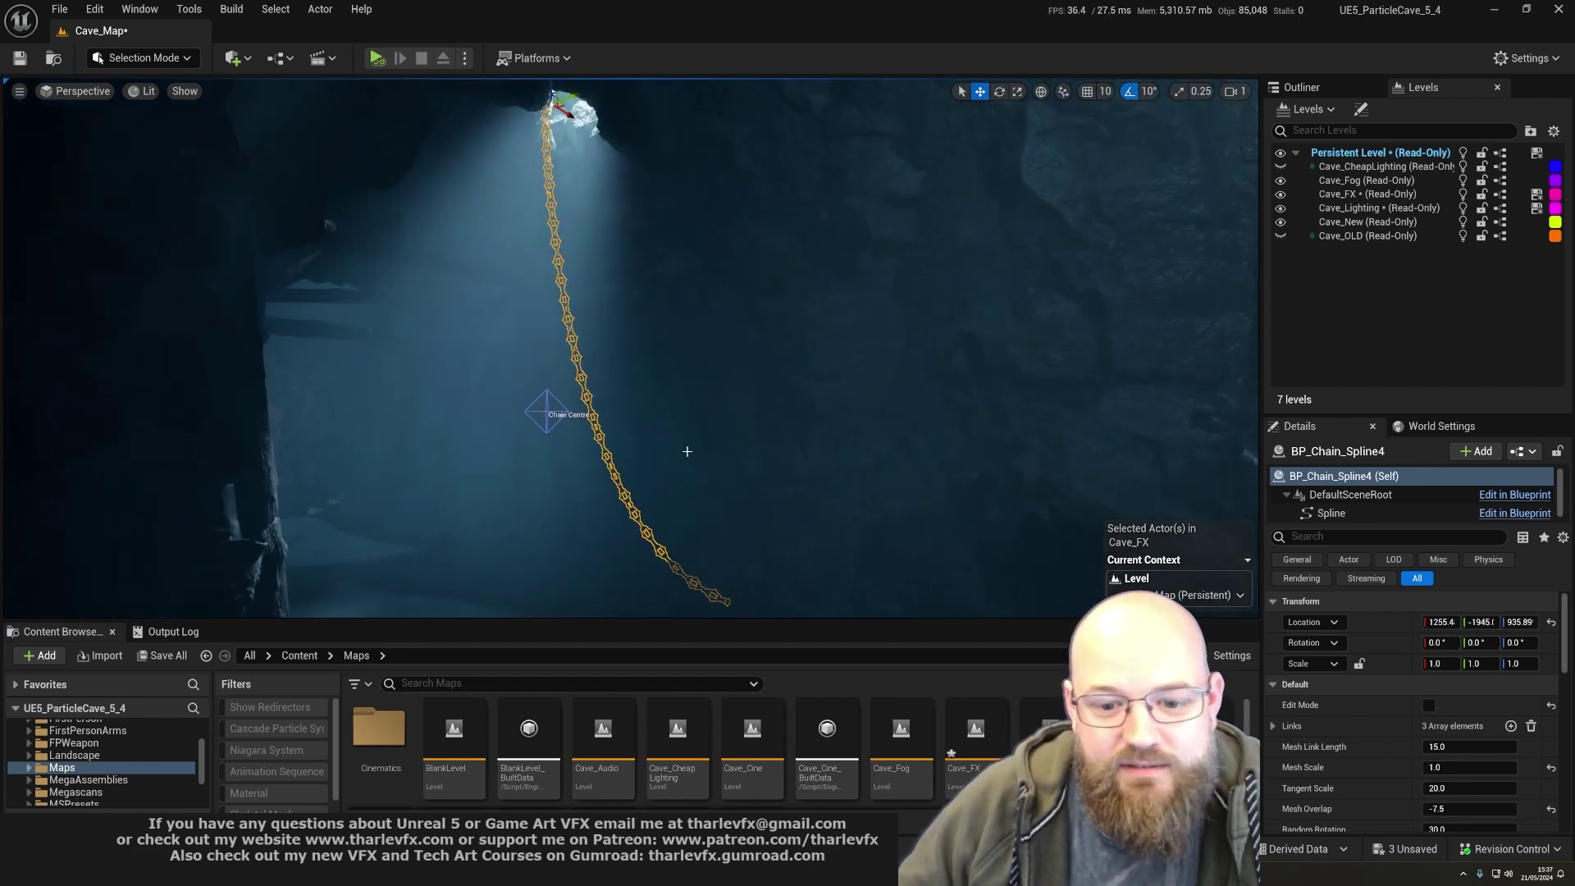
# - Jump to camera bookmark 1 outside the cave and select the large chain crossing the ravine near the rope bridge
pyautogui.press('1')
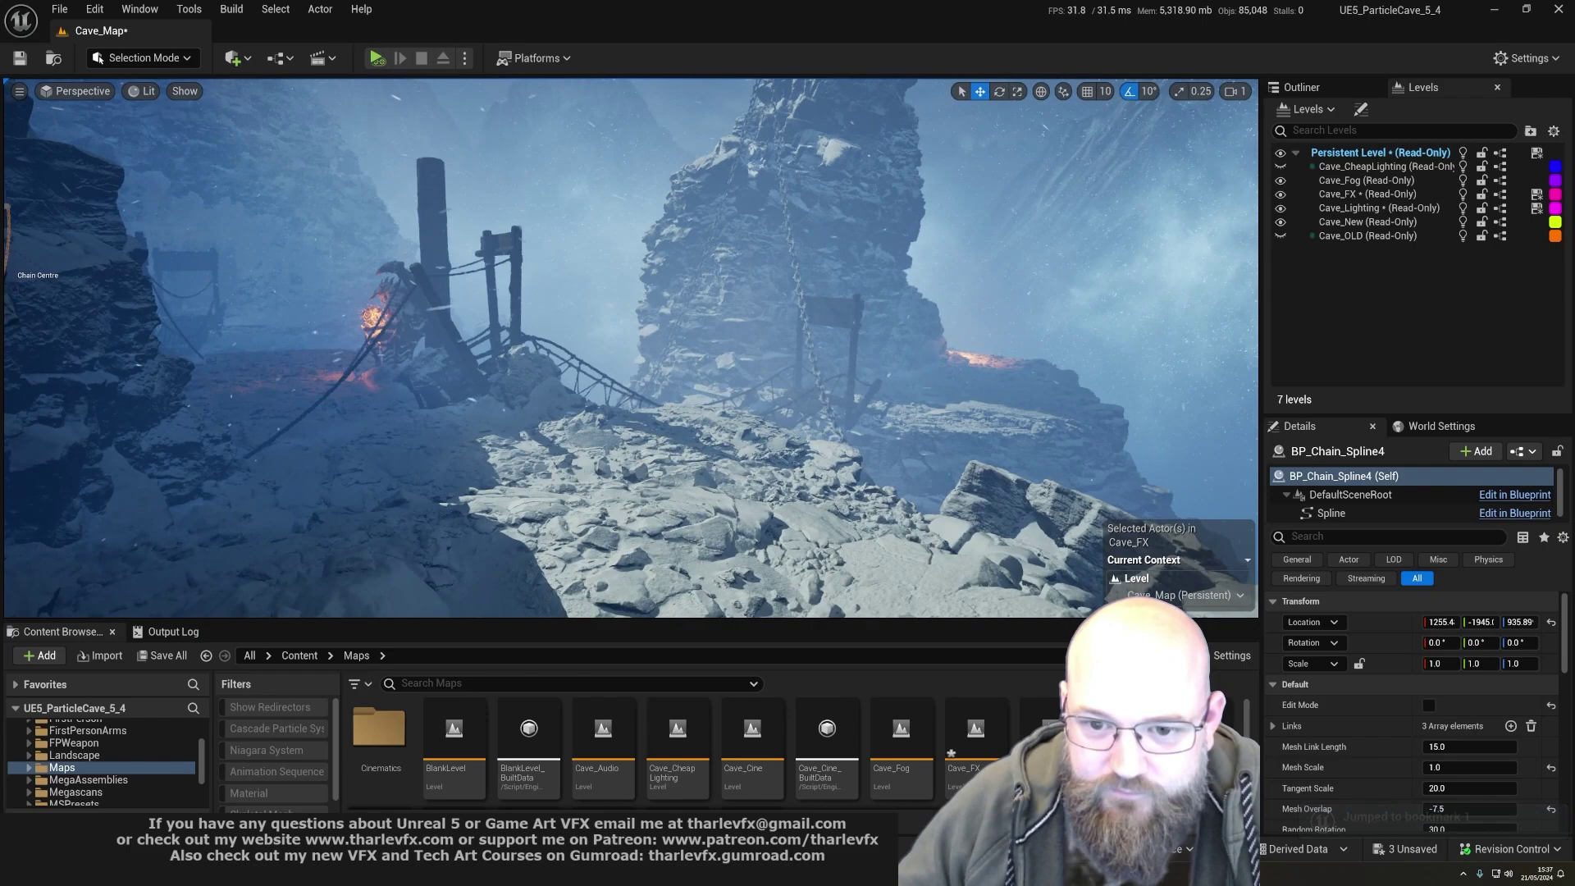
pyautogui.click(714, 388)
pyautogui.moveTo(700, 366); pyautogui.dragTo(699, 366, button='right')
pyautogui.click(699, 367)
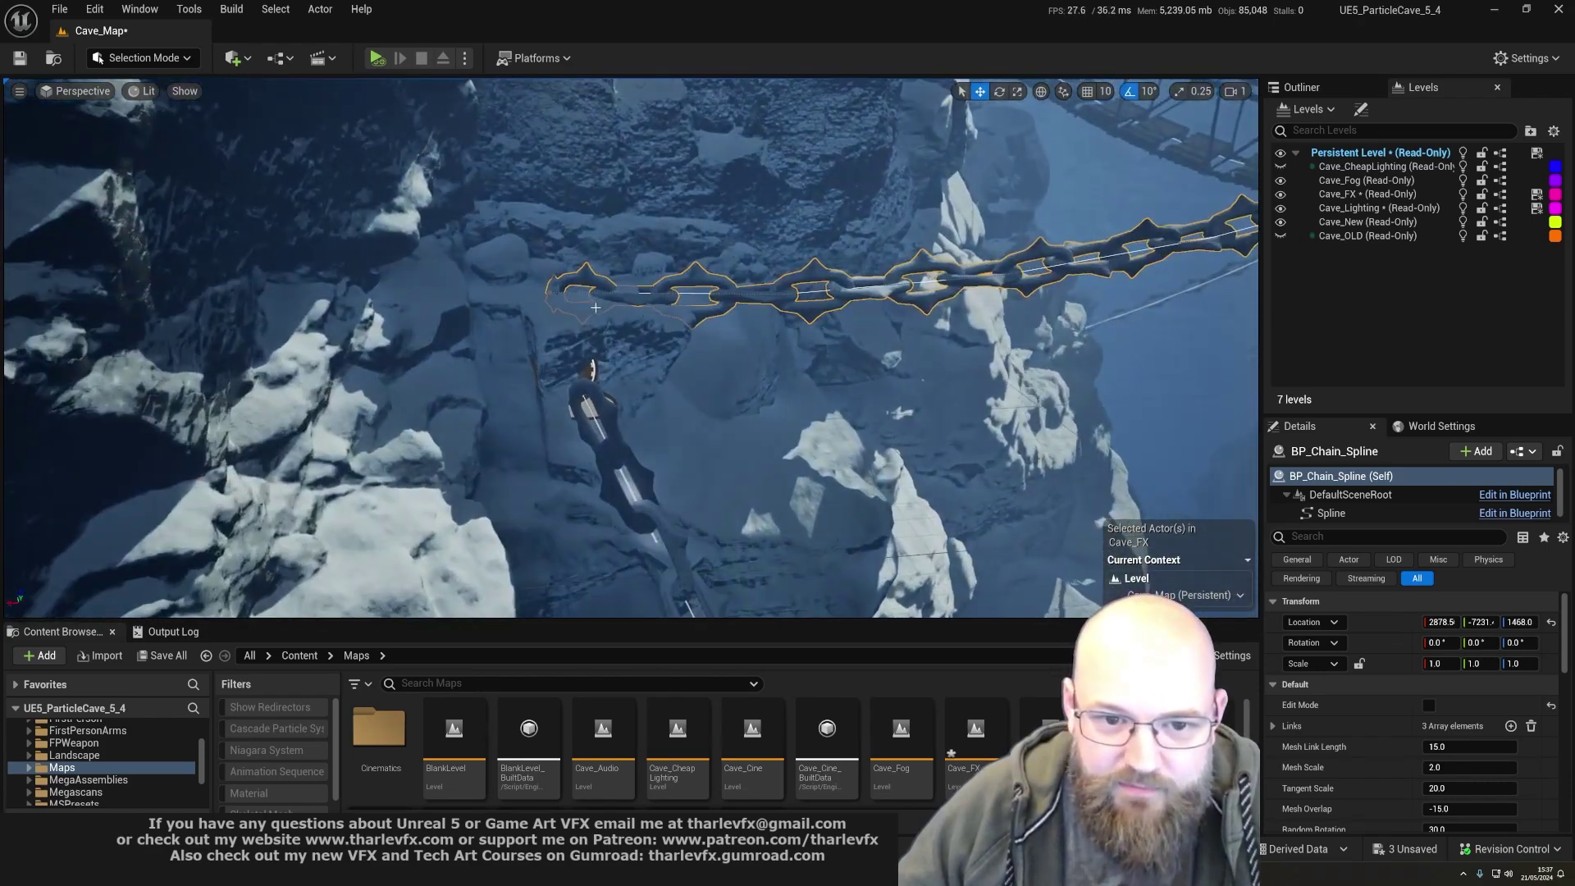
# - Raise the ravine chain's lower spline end point to a Z location of about -1148
pyautogui.click(547, 290)
pyautogui.click(547, 291)
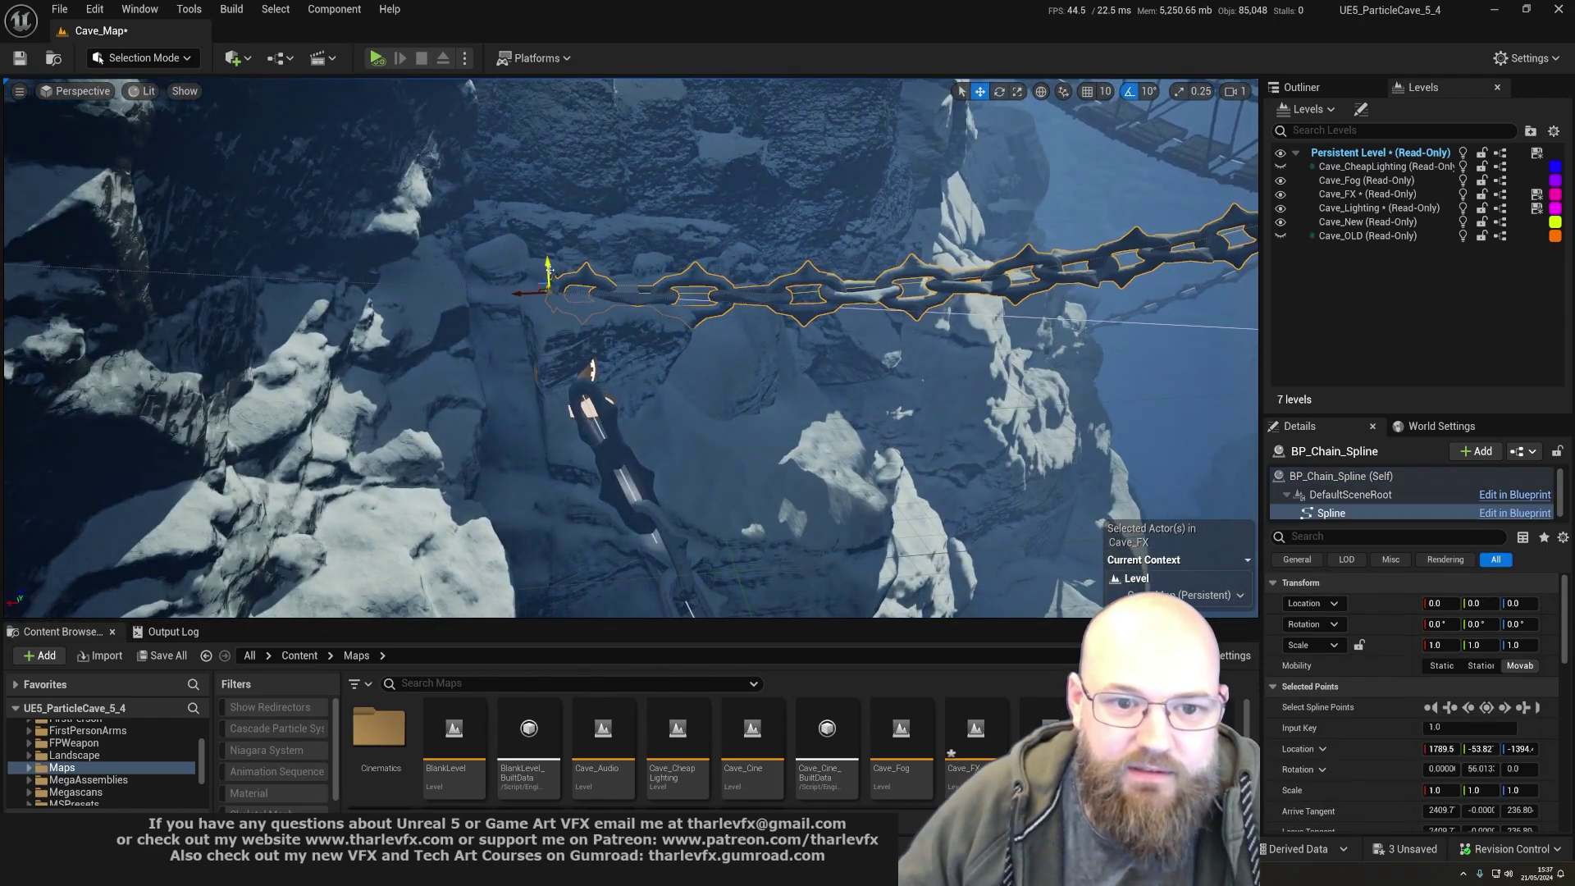
pyautogui.moveTo(547, 245); pyautogui.dragTo(538, 90)
pyautogui.moveTo(538, 91); pyautogui.dragTo(538, 90, button='right')
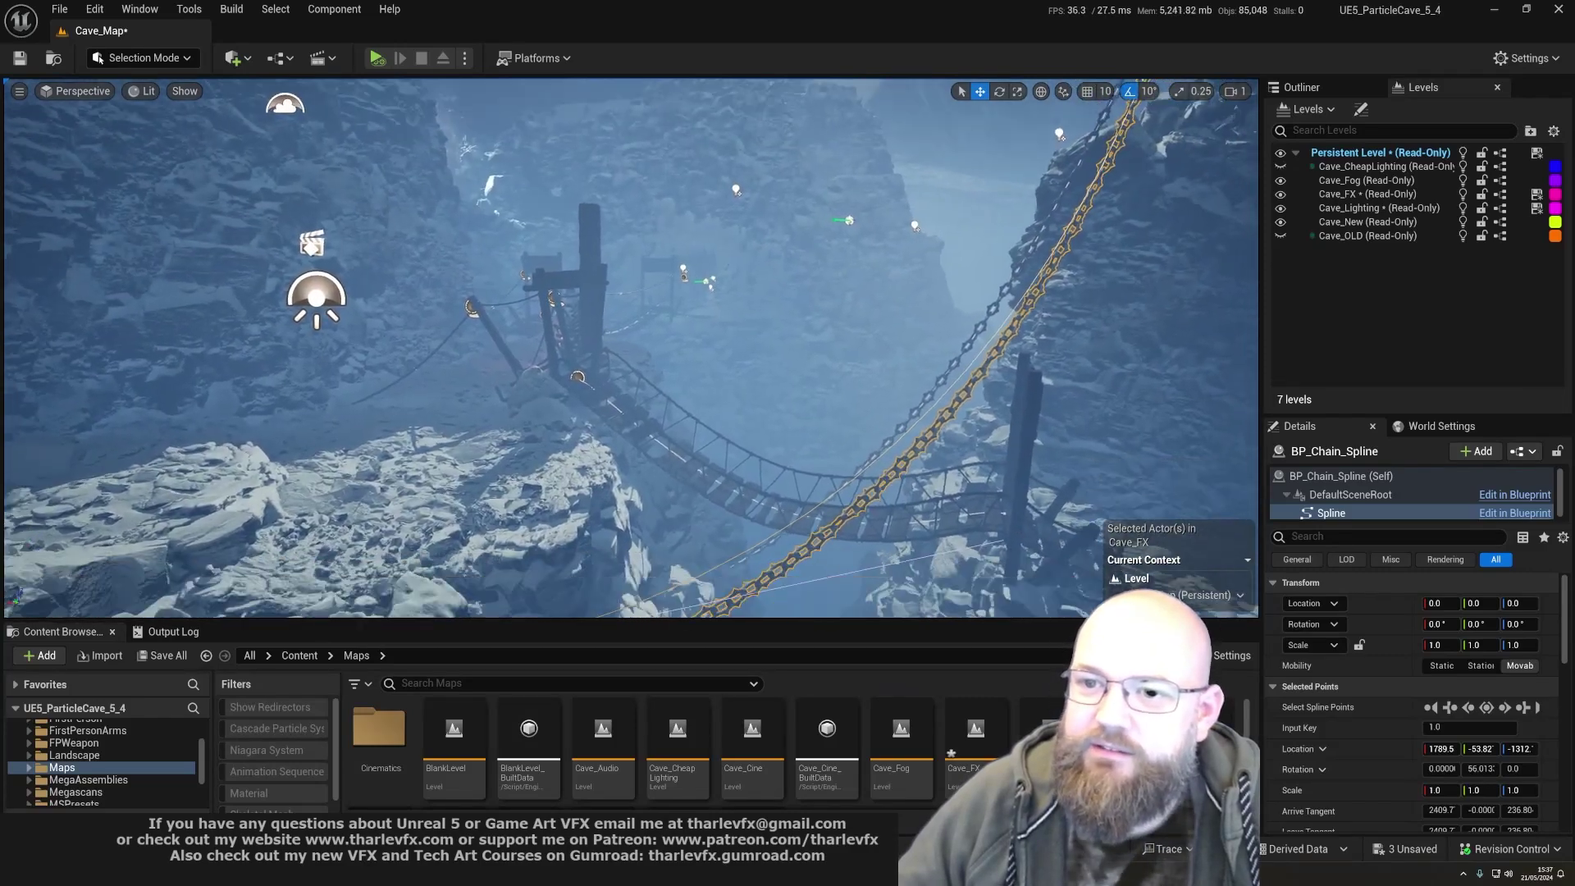
pyautogui.moveTo(615, 271); pyautogui.dragTo(617, 305, button='right')
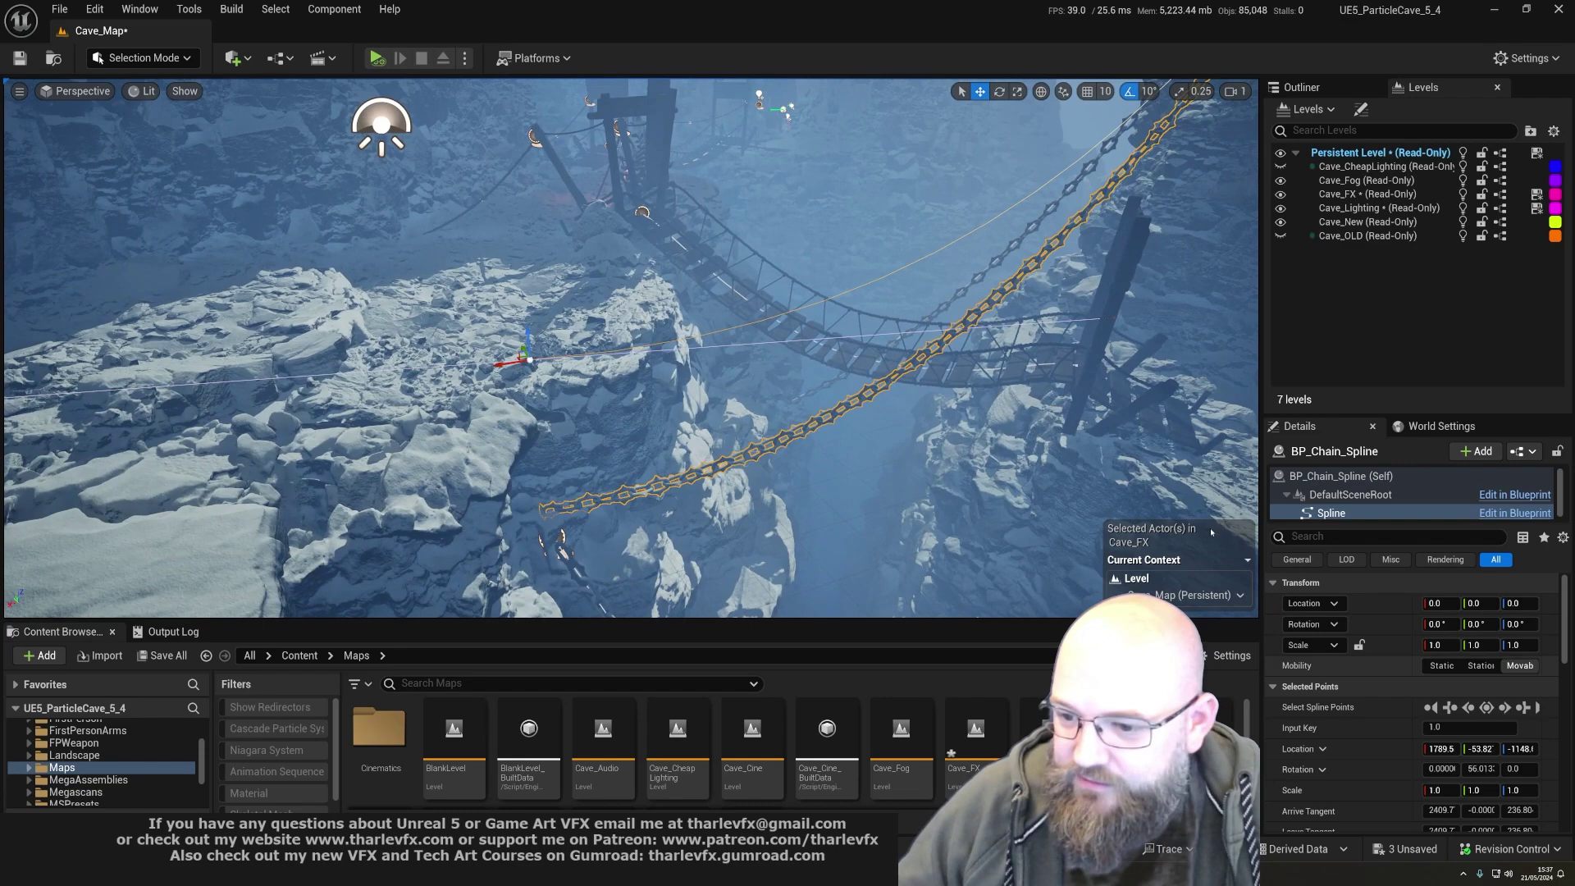
# - Toggle Edit Mode on and off for the ravine chain and examine how it hangs between the cliffs
pyautogui.click(1362, 475)
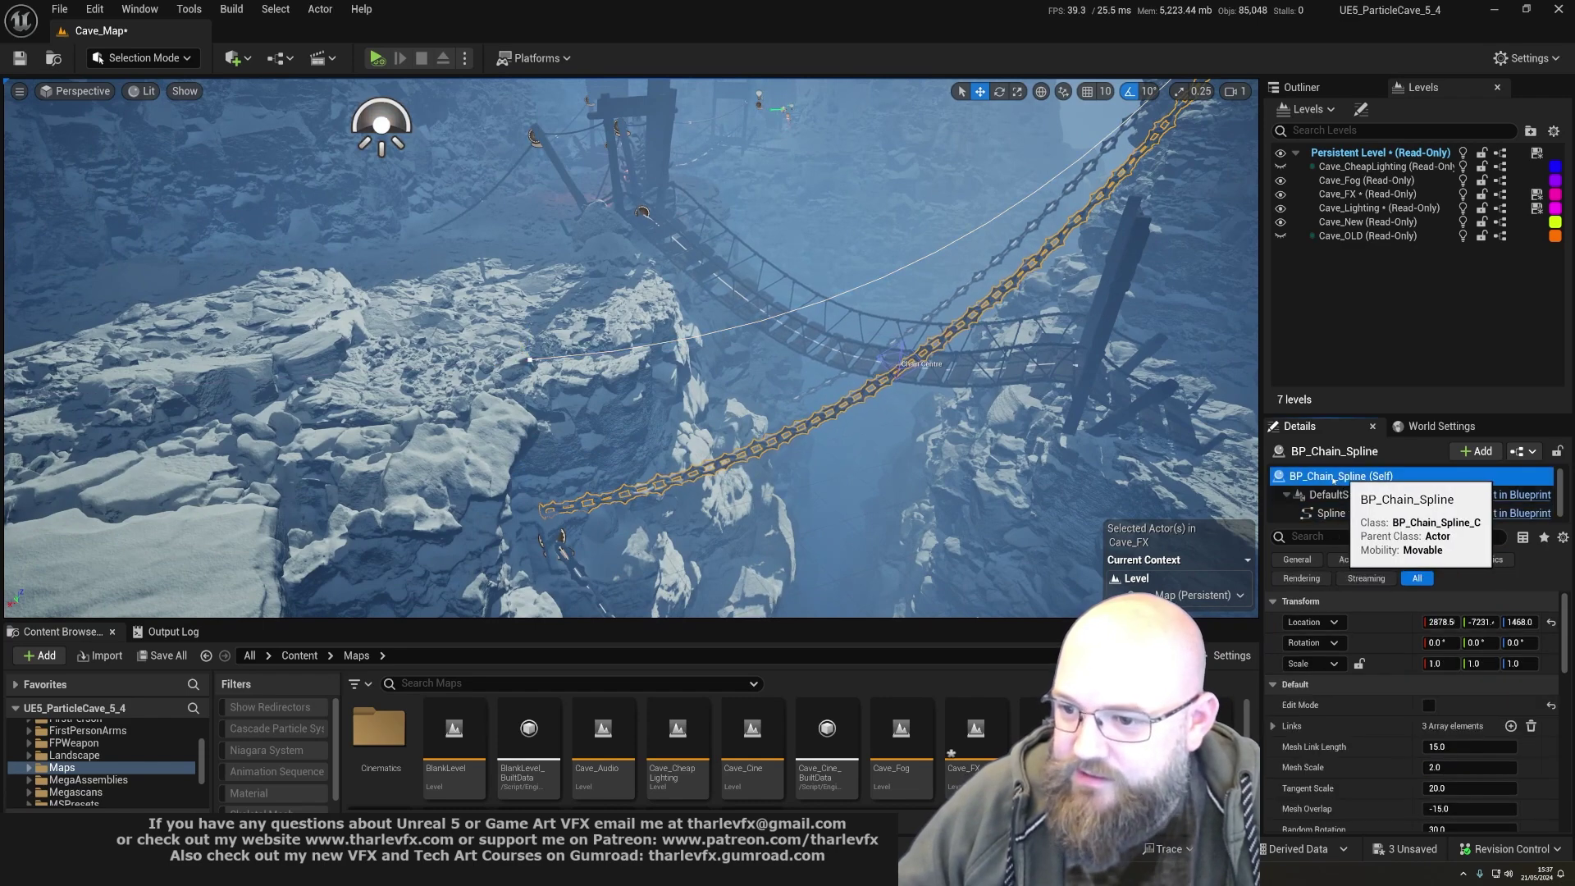
pyautogui.click(1429, 705)
pyautogui.click(1429, 705)
pyautogui.moveTo(788, 344); pyautogui.dragTo(808, 426, button='right')
pyautogui.moveTo(894, 109); pyautogui.dragTo(943, 113, button='right')
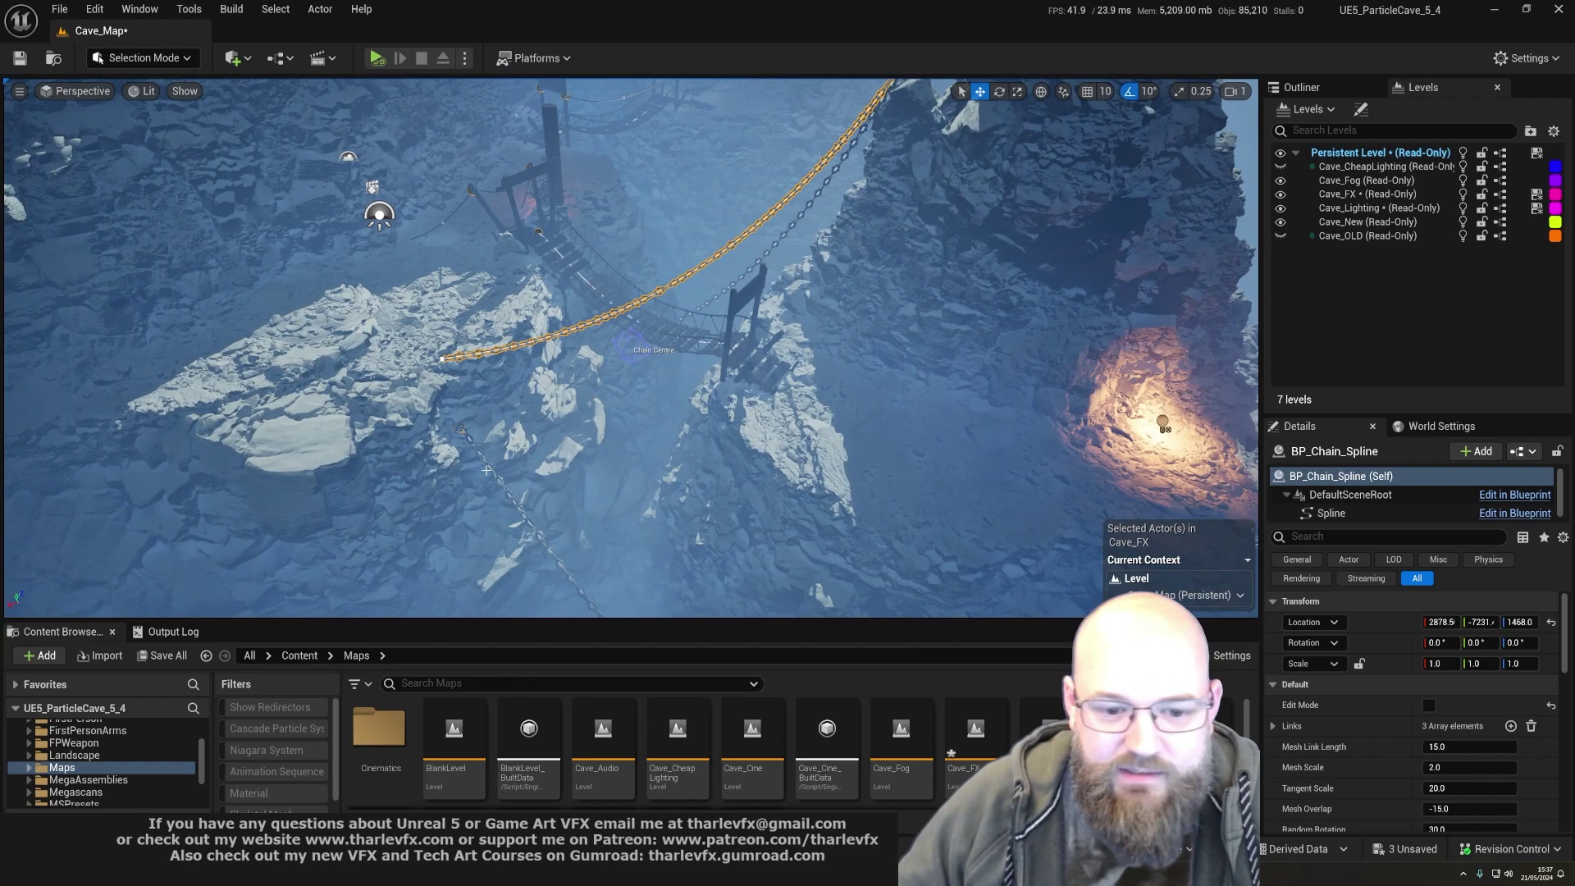
pyautogui.moveTo(784, 279); pyautogui.dragTo(677, 214, button='right')
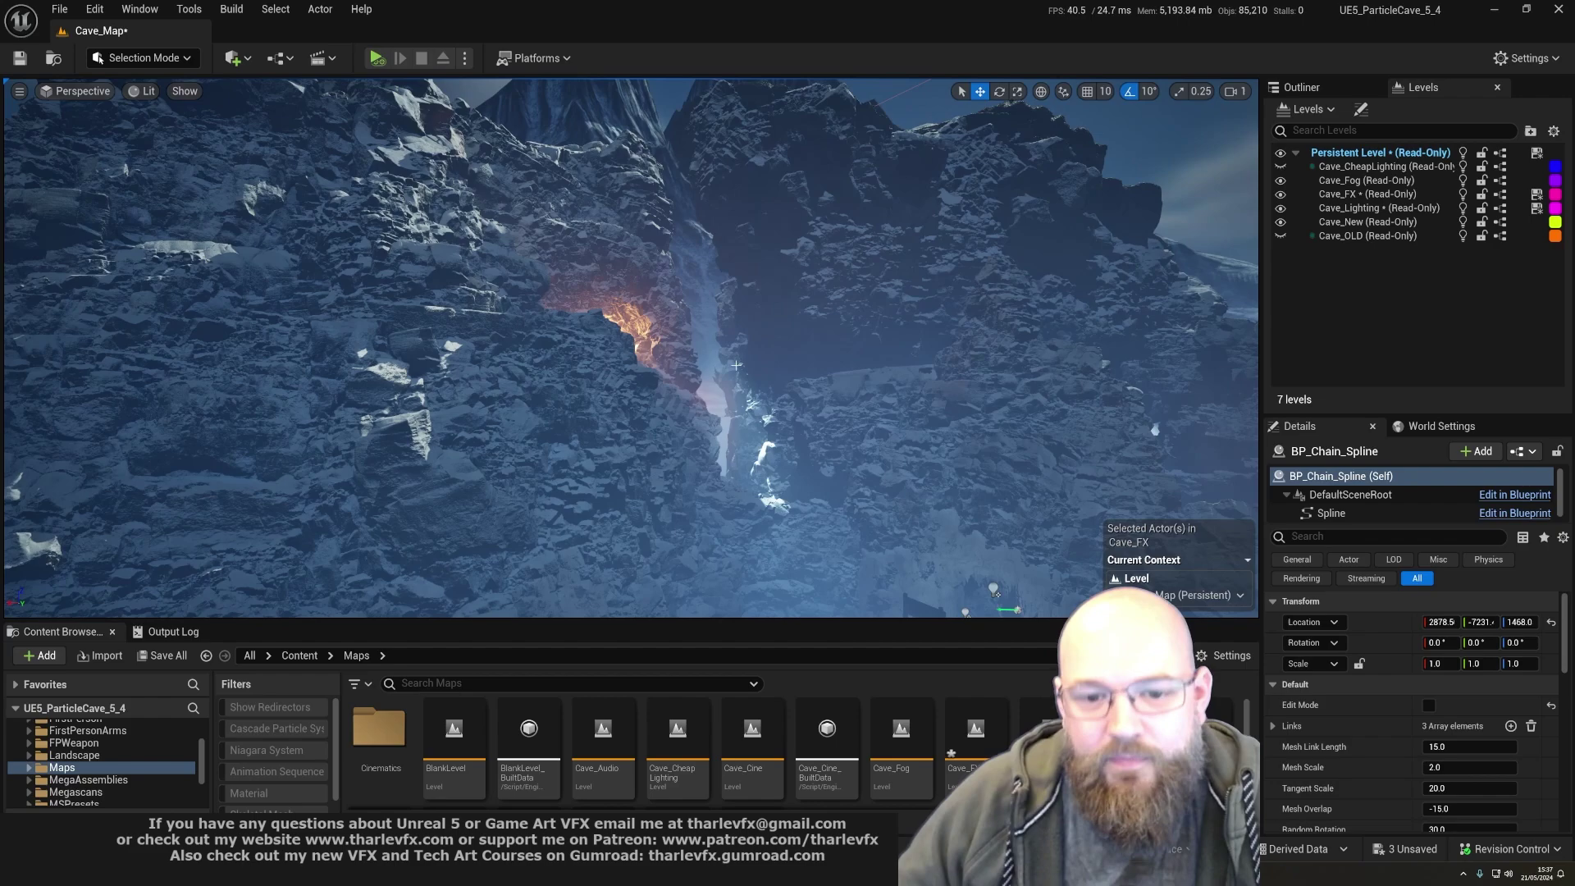
pyautogui.moveTo(736, 366); pyautogui.dragTo(693, 394, button='right')
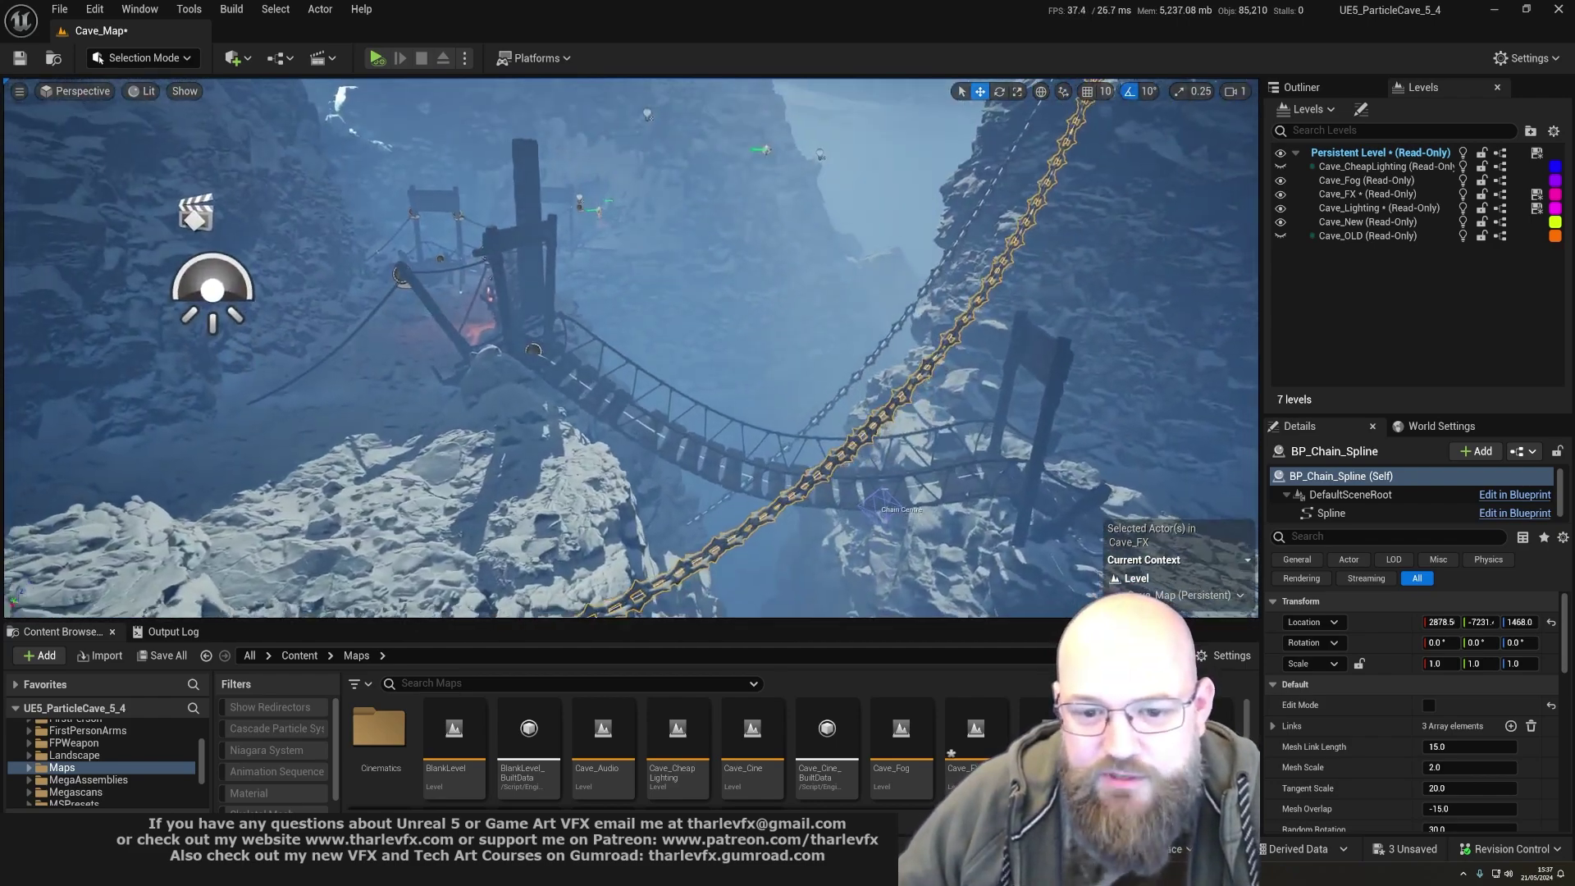
pyautogui.moveTo(592, 500)
pyautogui.mouseDown(button='right')
pyautogui.moveTo(573, 503)
pyautogui.moveTo(566, 533)
pyautogui.moveTo(591, 525)
pyautogui.mouseUp(button='right')
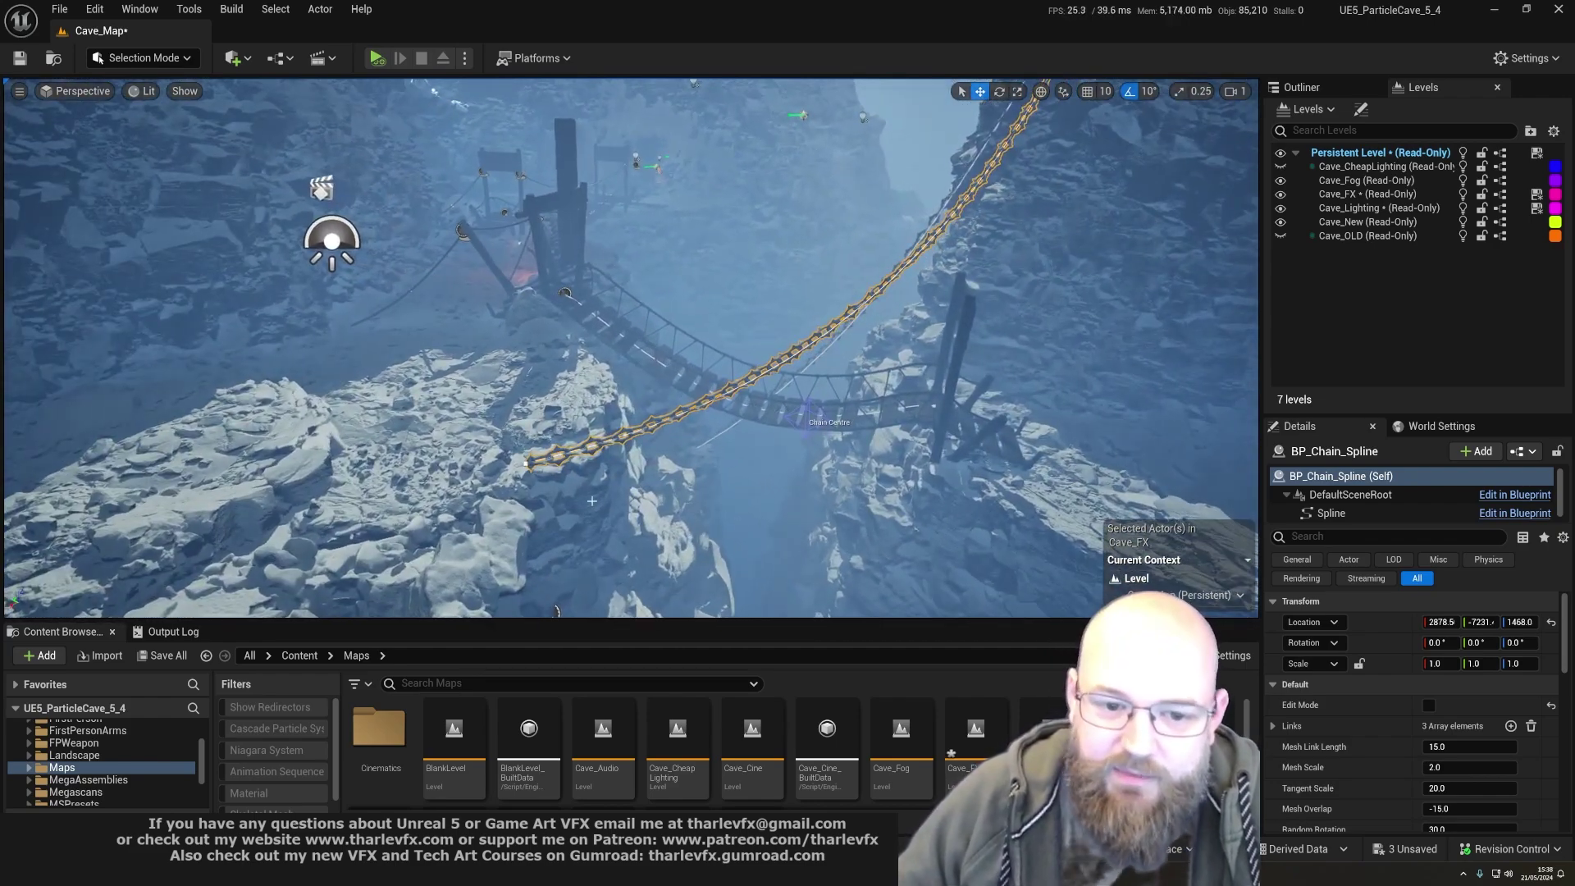
# - Undo the Edit Mode toggles and the spline point move on the ravine chain
pyautogui.hotkey('ctrl', 'z')
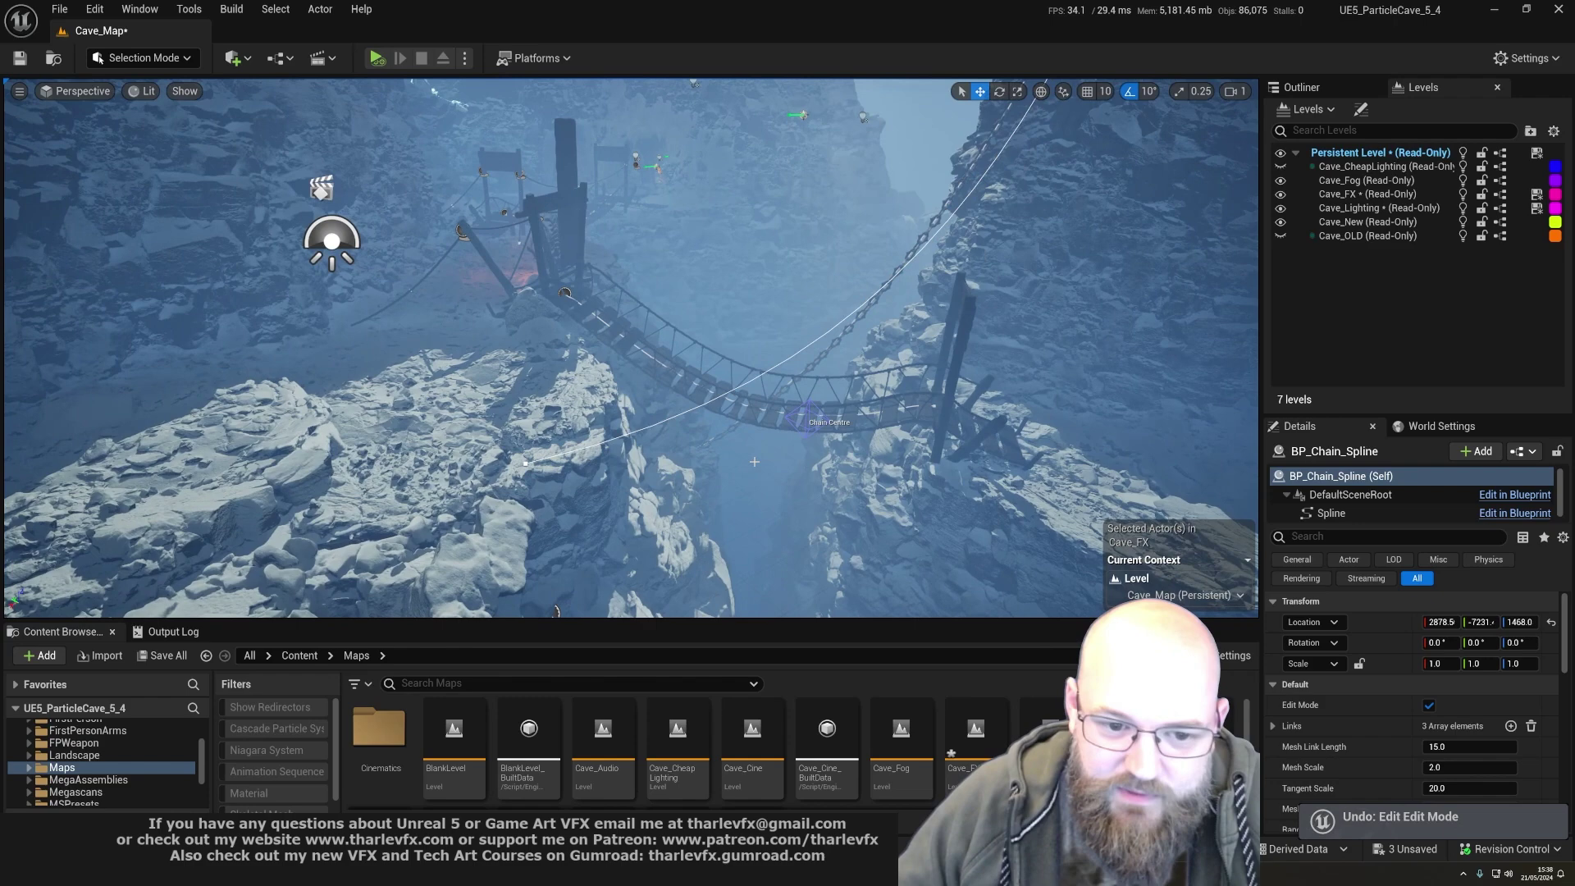
pyautogui.hotkey('ctrl', 'z')
pyautogui.hotkey('ctrl', 'z')
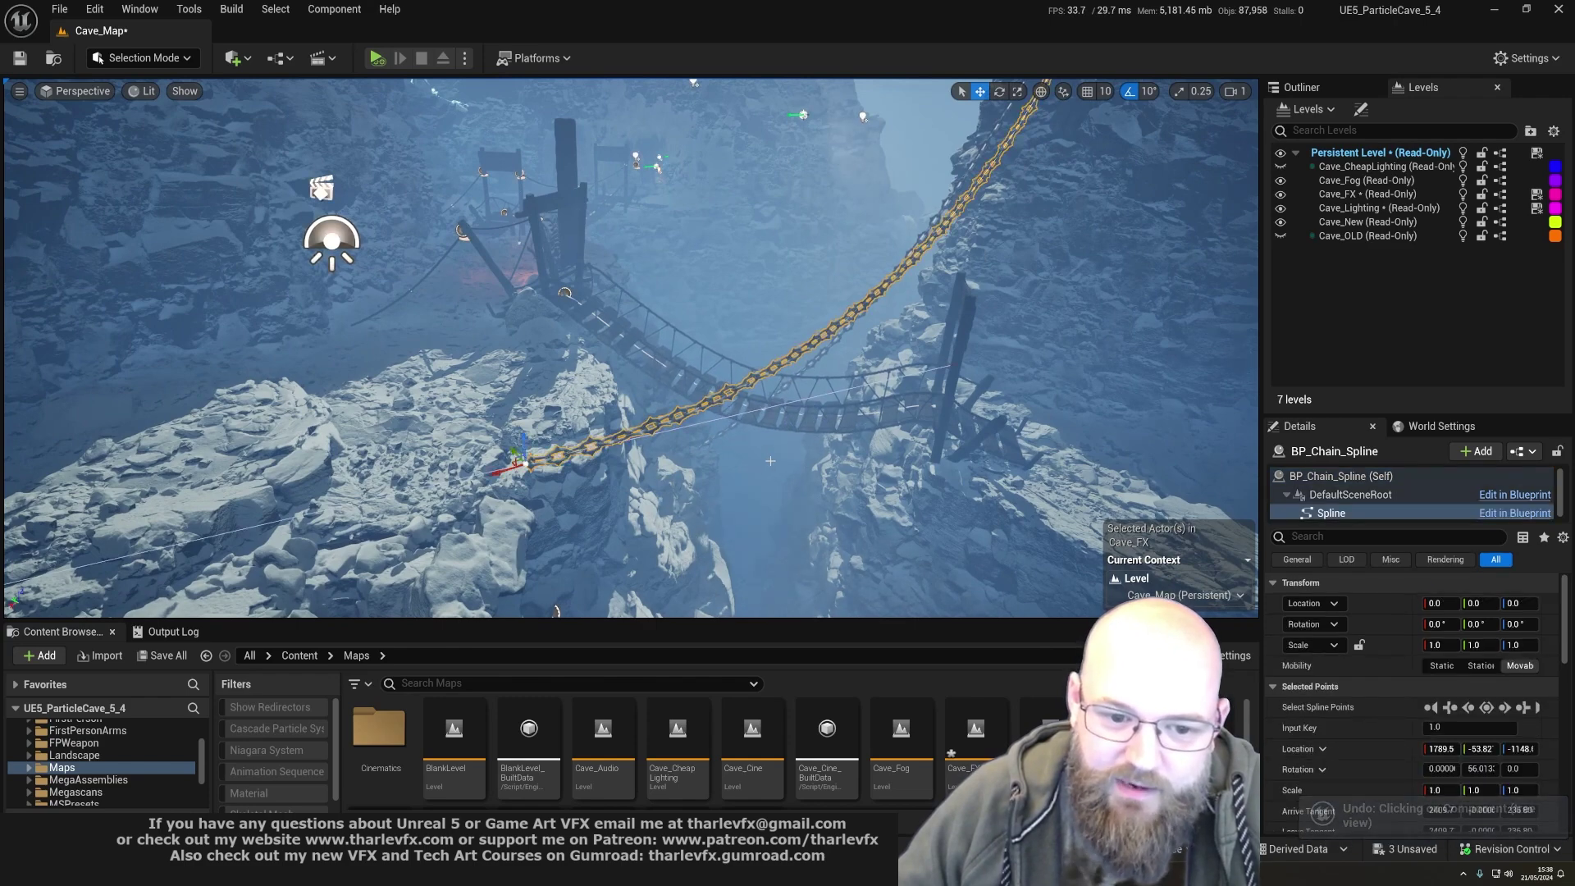
pyautogui.hotkey('ctrl', 'z')
# - Reselect the large ravine chain and inspect it alongside the rope bridge
pyautogui.click(754, 432)
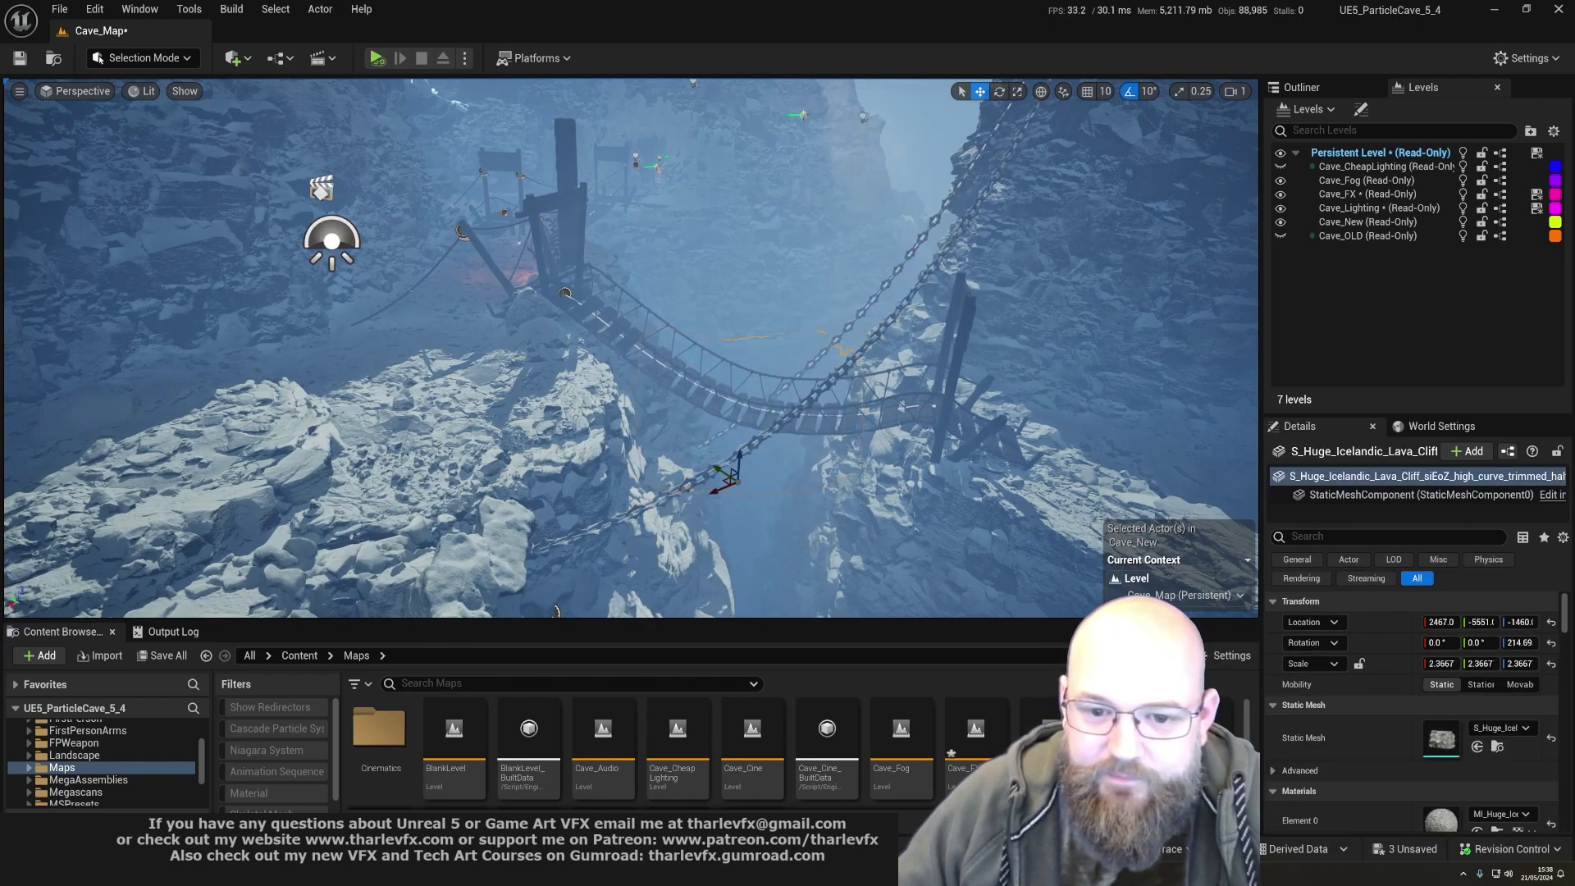
pyautogui.click(753, 429)
pyautogui.click(763, 431)
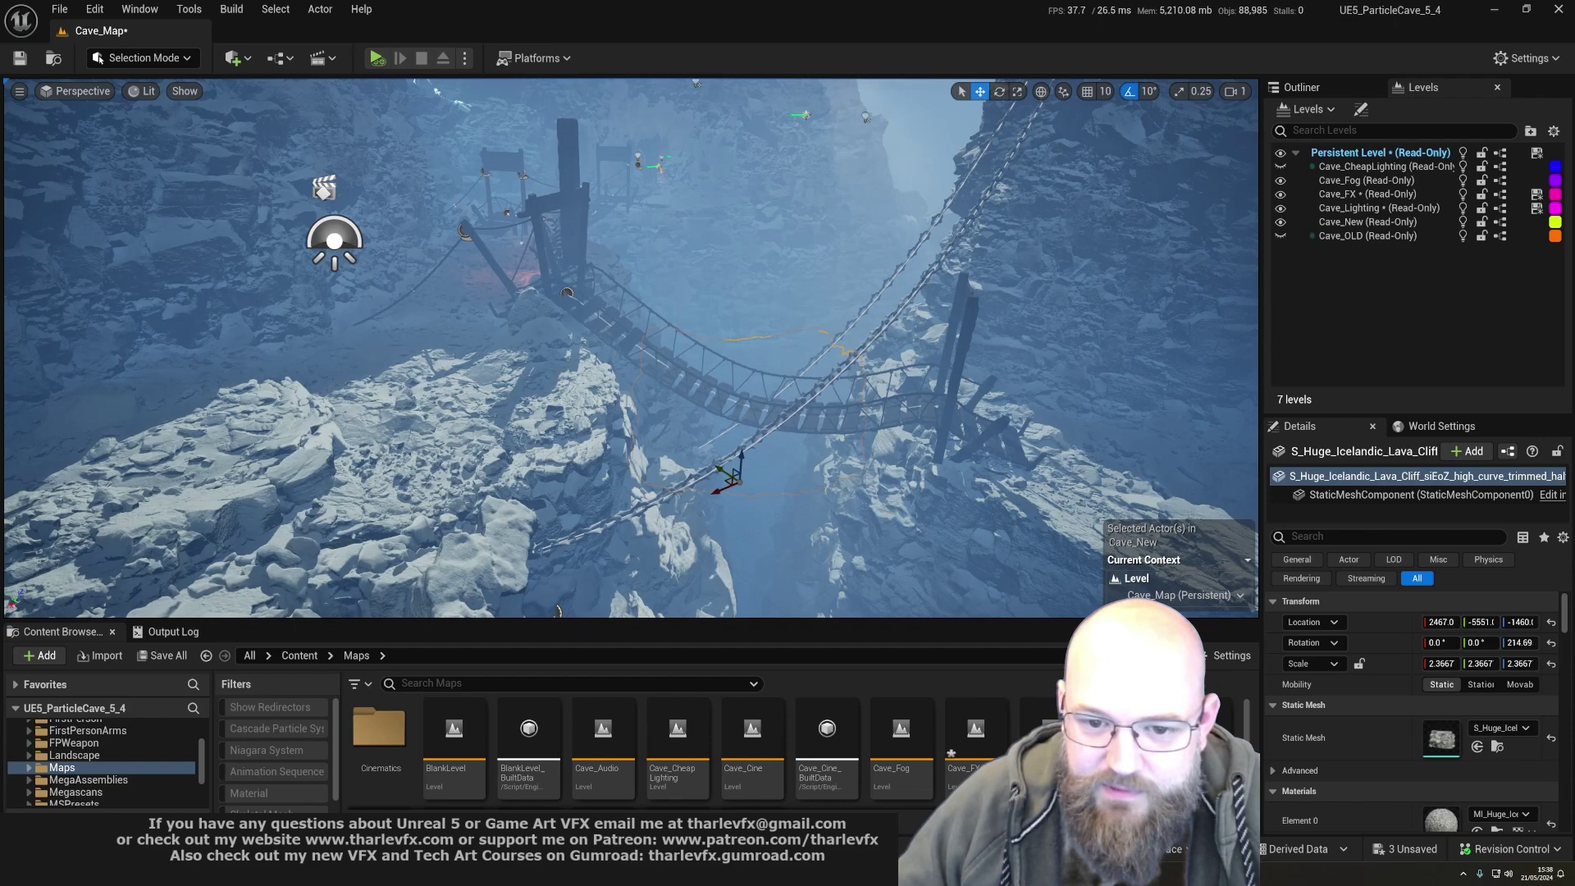
pyautogui.click(794, 426)
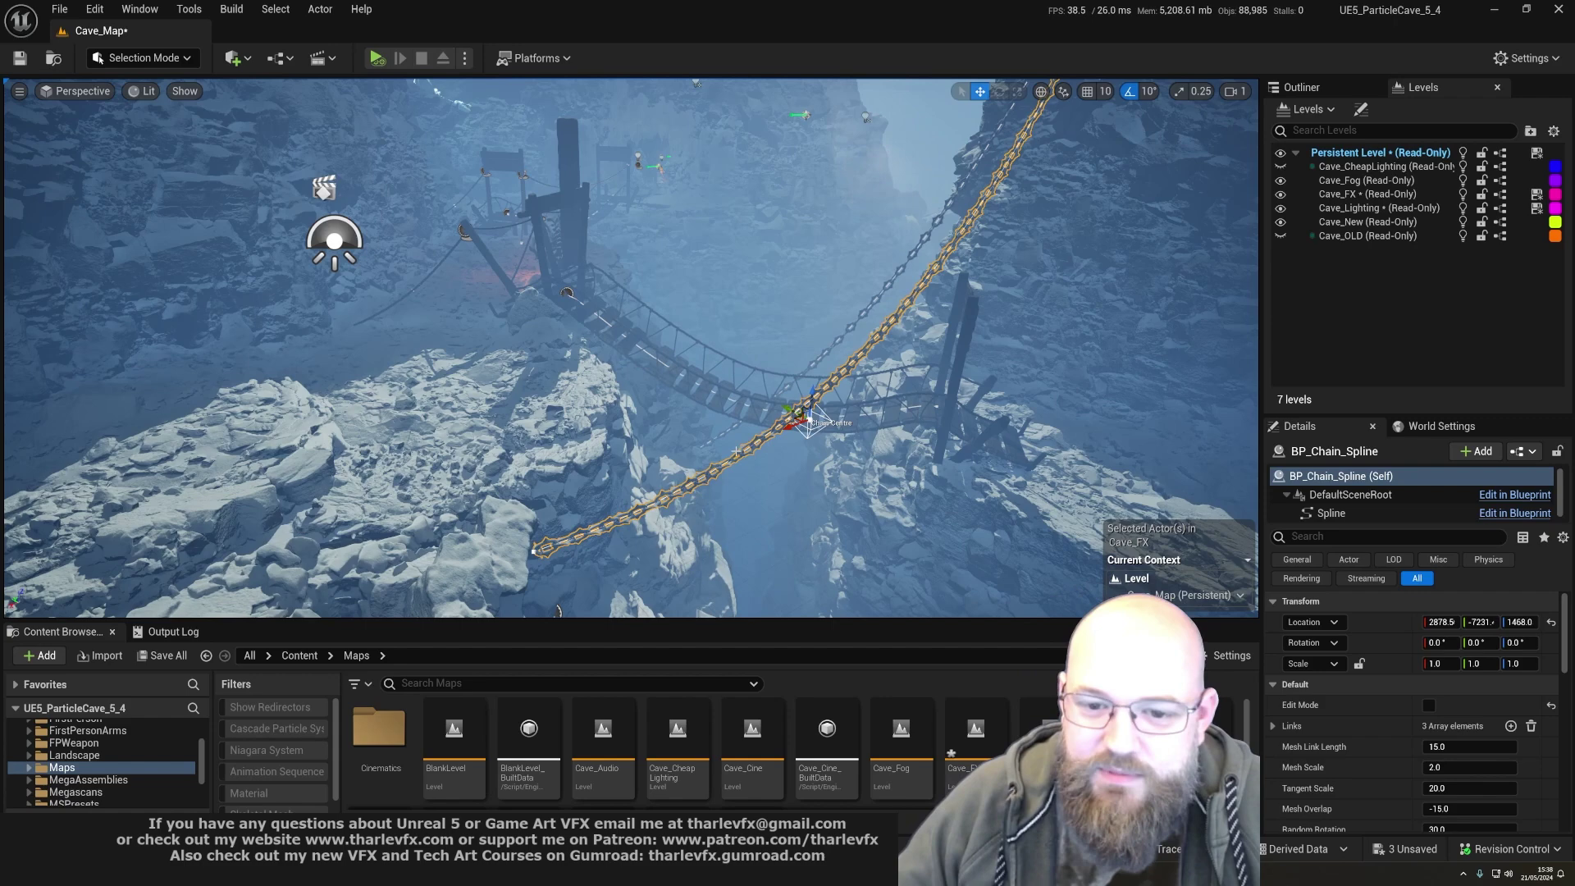
pyautogui.moveTo(735, 451)
pyautogui.mouseDown(button='right')
pyautogui.moveTo(870, 492)
pyautogui.moveTo(907, 468)
pyautogui.moveTo(808, 480)
pyautogui.moveTo(735, 452)
pyautogui.mouseUp(button='right')
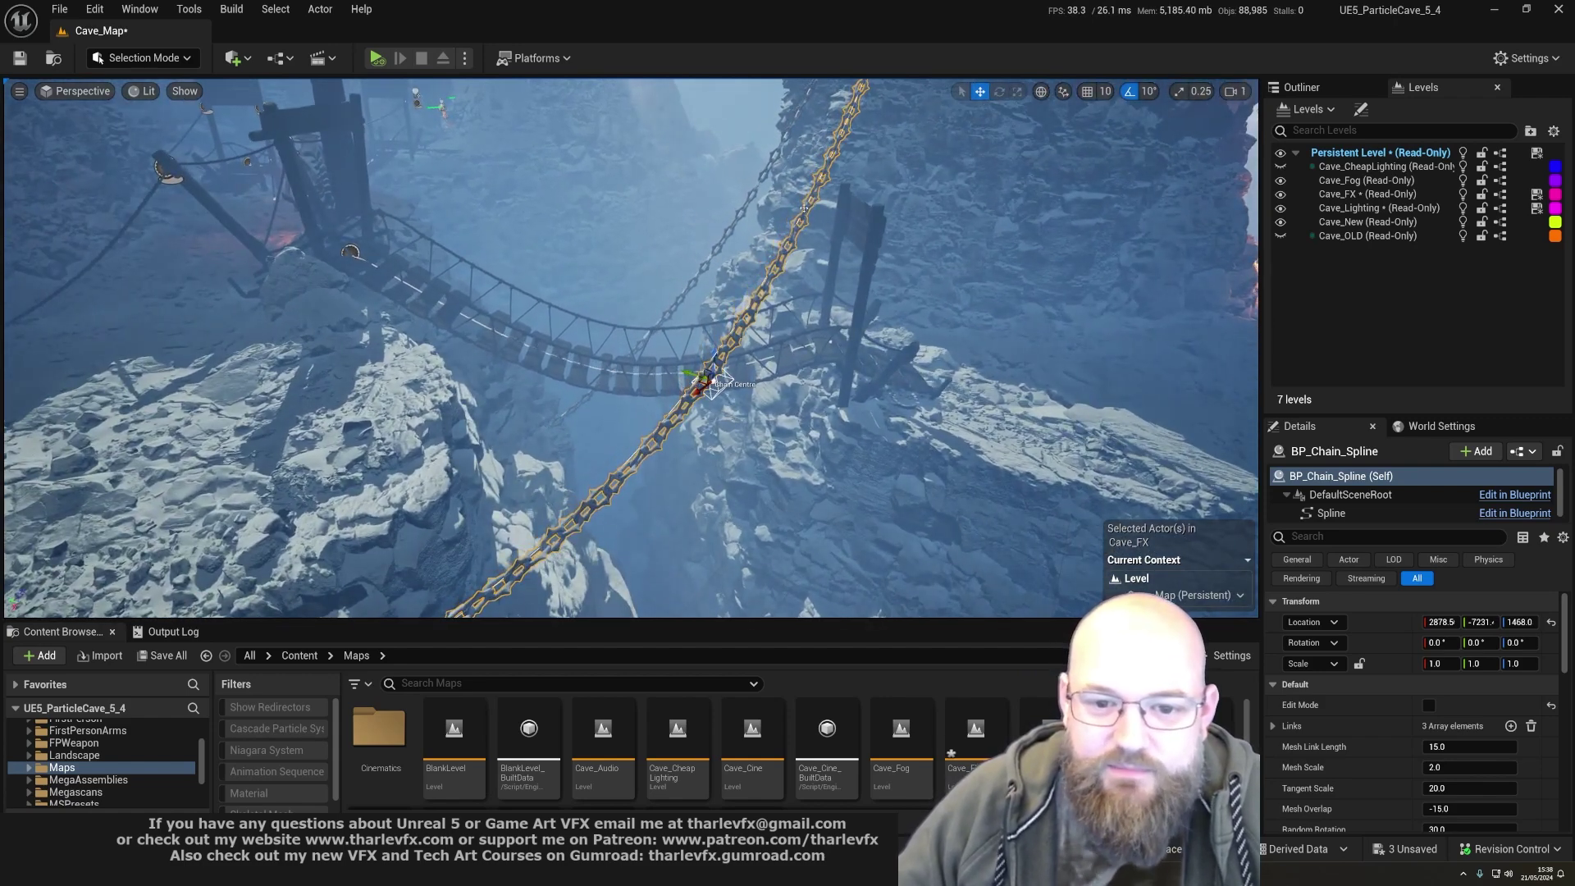
pyautogui.moveTo(743, 396); pyautogui.dragTo(738, 431, button='right')
# - Select the rope bridge, locate its blueprint in the project content, and open the SM_Ropebridge_Span_02 mesh from that folder
pyautogui.click(687, 382)
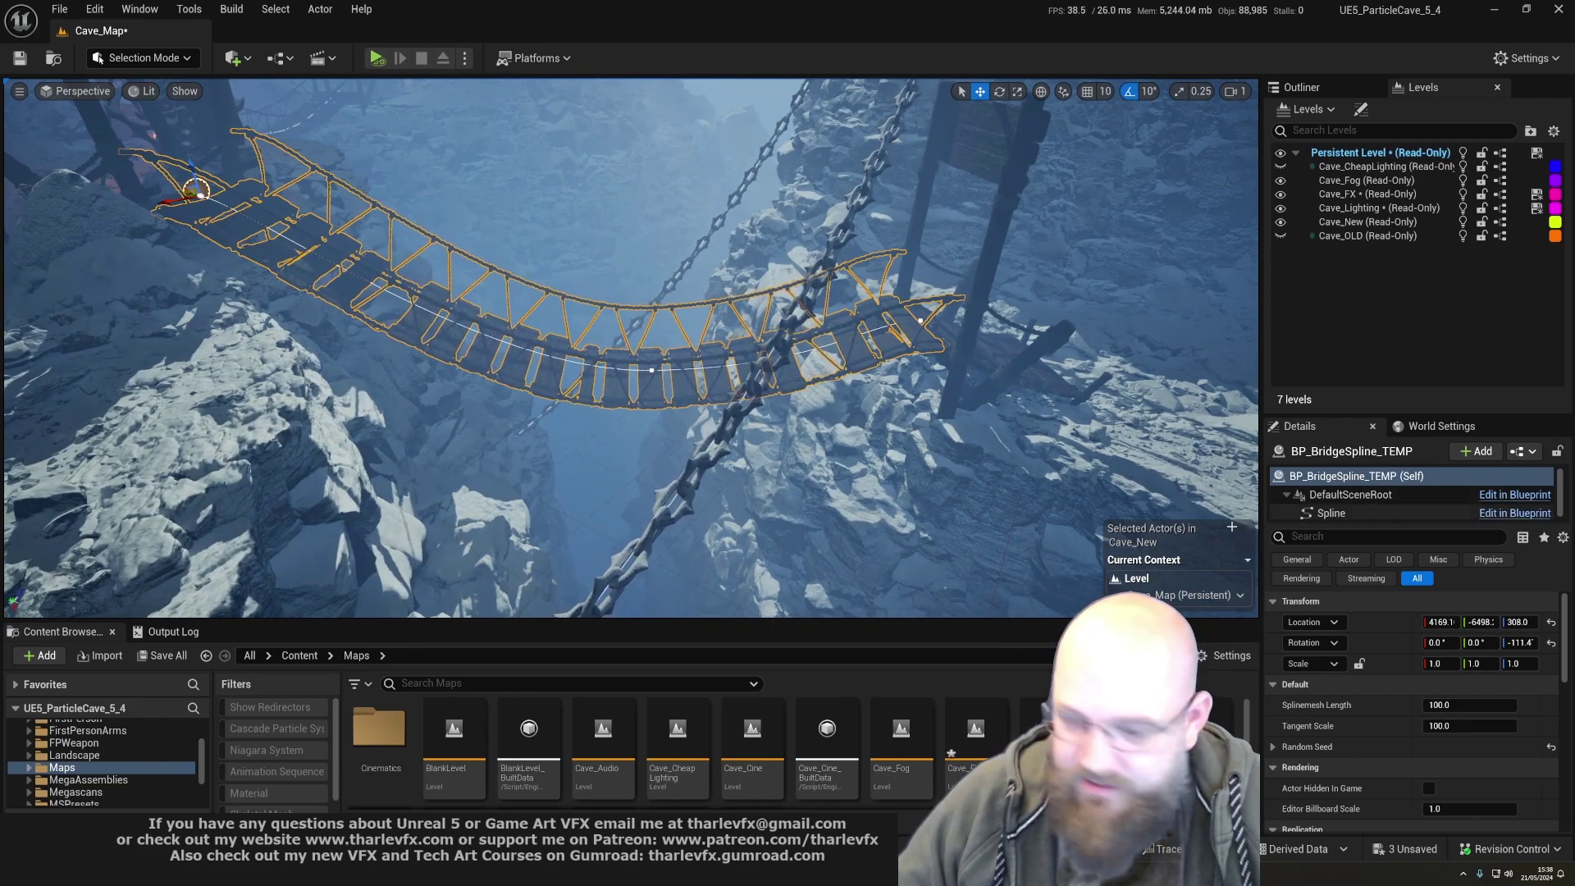
pyautogui.hotkey('ctrl', 'b')
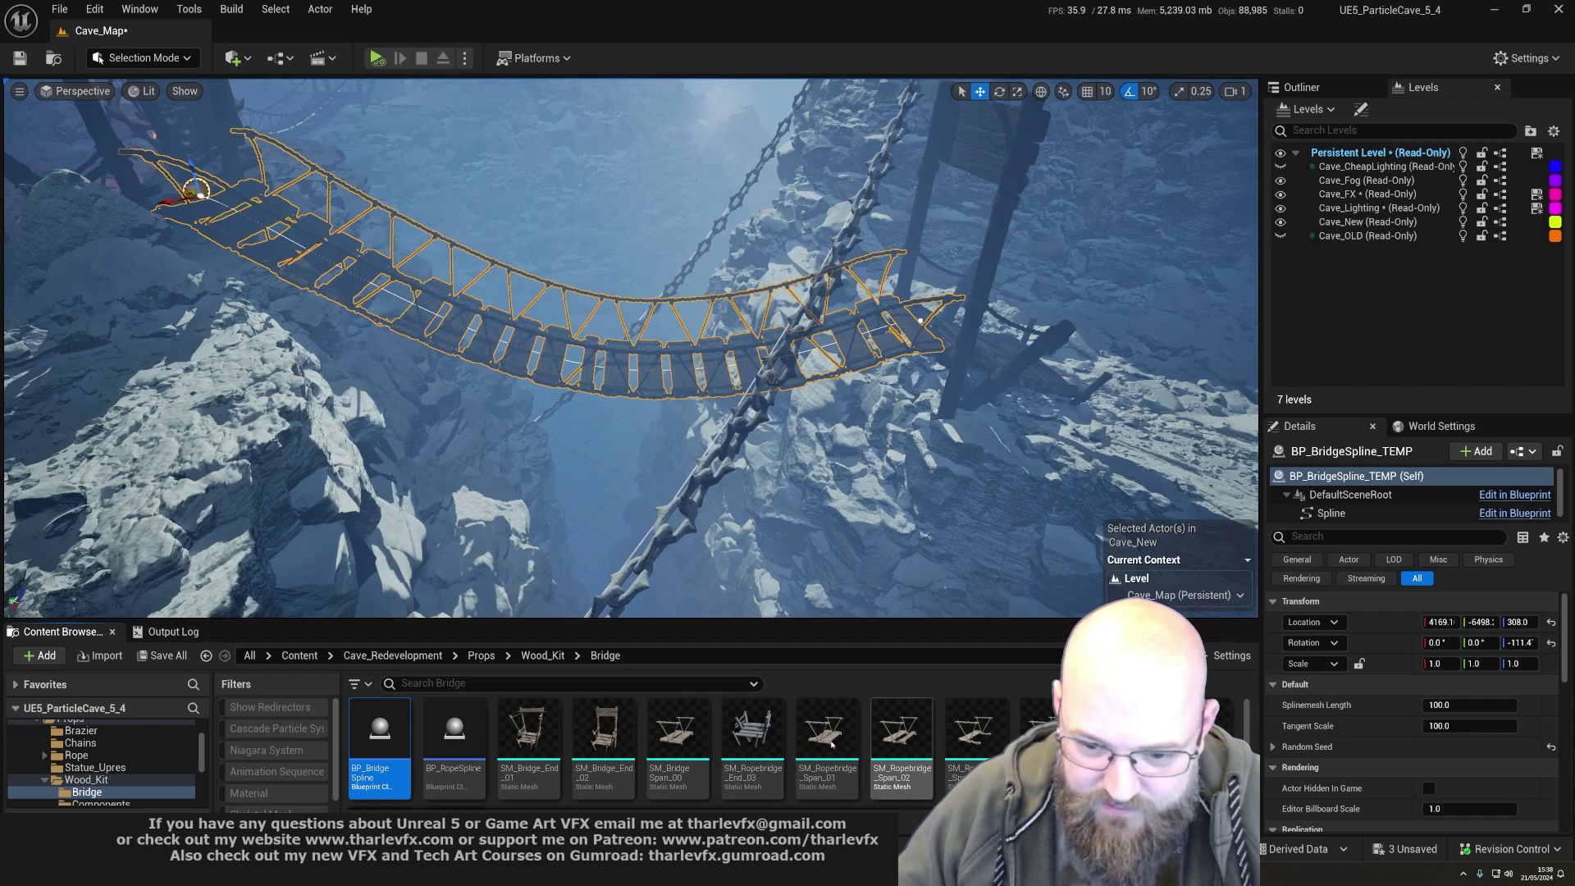
pyautogui.doubleClick(912, 742)
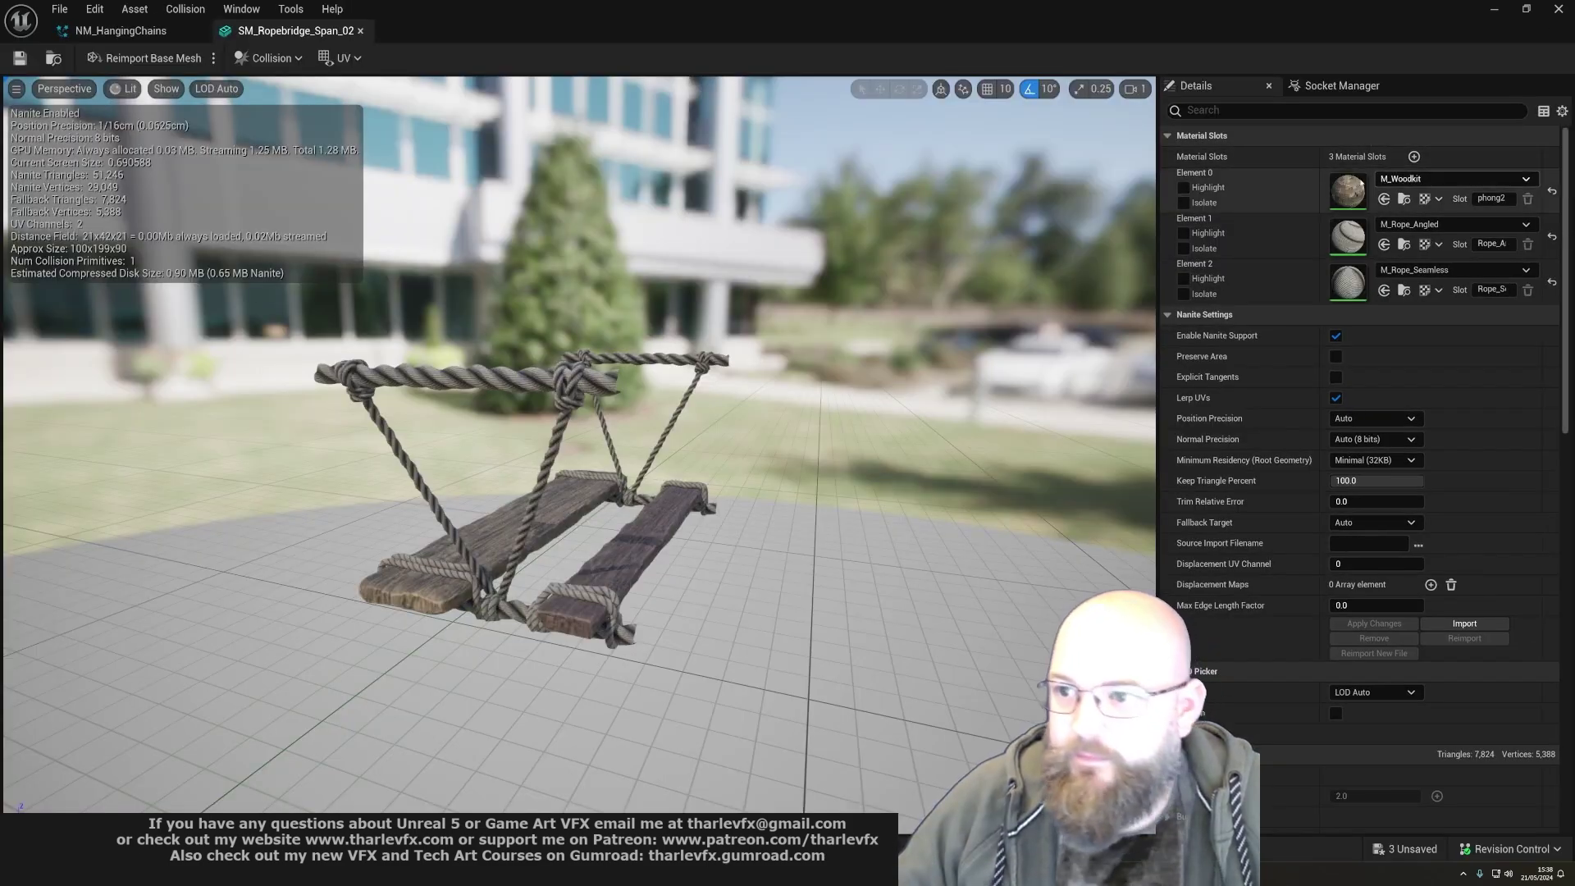
# - Open the span mesh's M_Woodkit material and select the MF_RopeBridge_Wind nodes feeding World Position Offset
pyautogui.doubleClick(1348, 191)
pyautogui.scroll(-2, 727, 496)
pyautogui.moveTo(727, 496); pyautogui.dragTo(1236, 392, button='right')
pyautogui.scroll(-1, 875, 447)
pyautogui.moveTo(1140, 304); pyautogui.dragTo(943, 379)
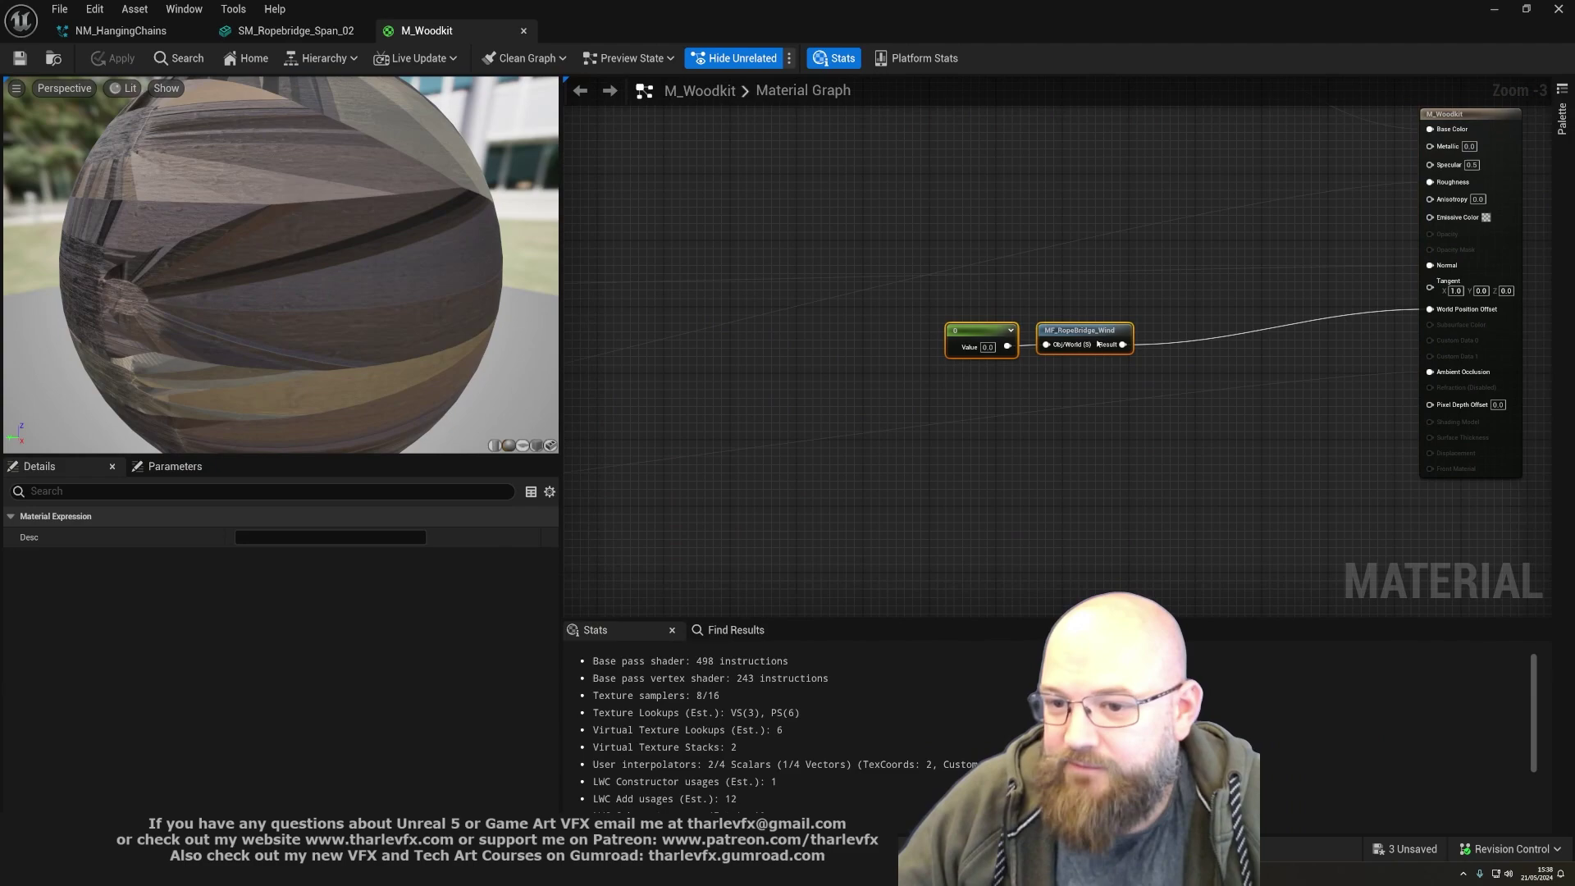
# - Open the MF_RopeBridge_Wind material function and bring its BridgeCentre and SphereMask nodes into view
pyautogui.click(1098, 321)
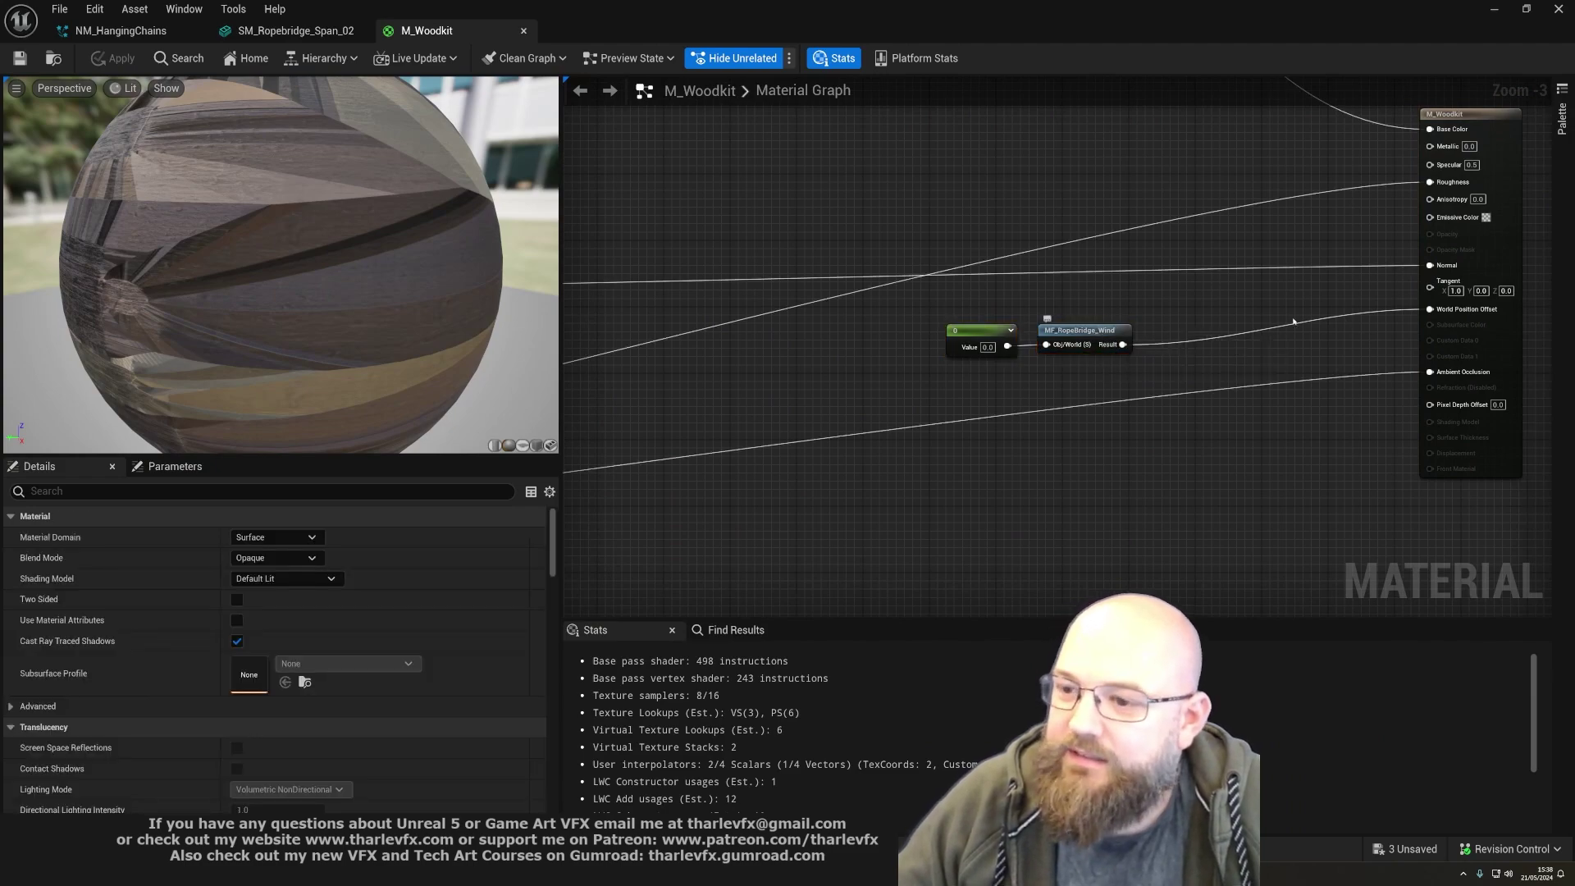
pyautogui.doubleClick(1049, 331)
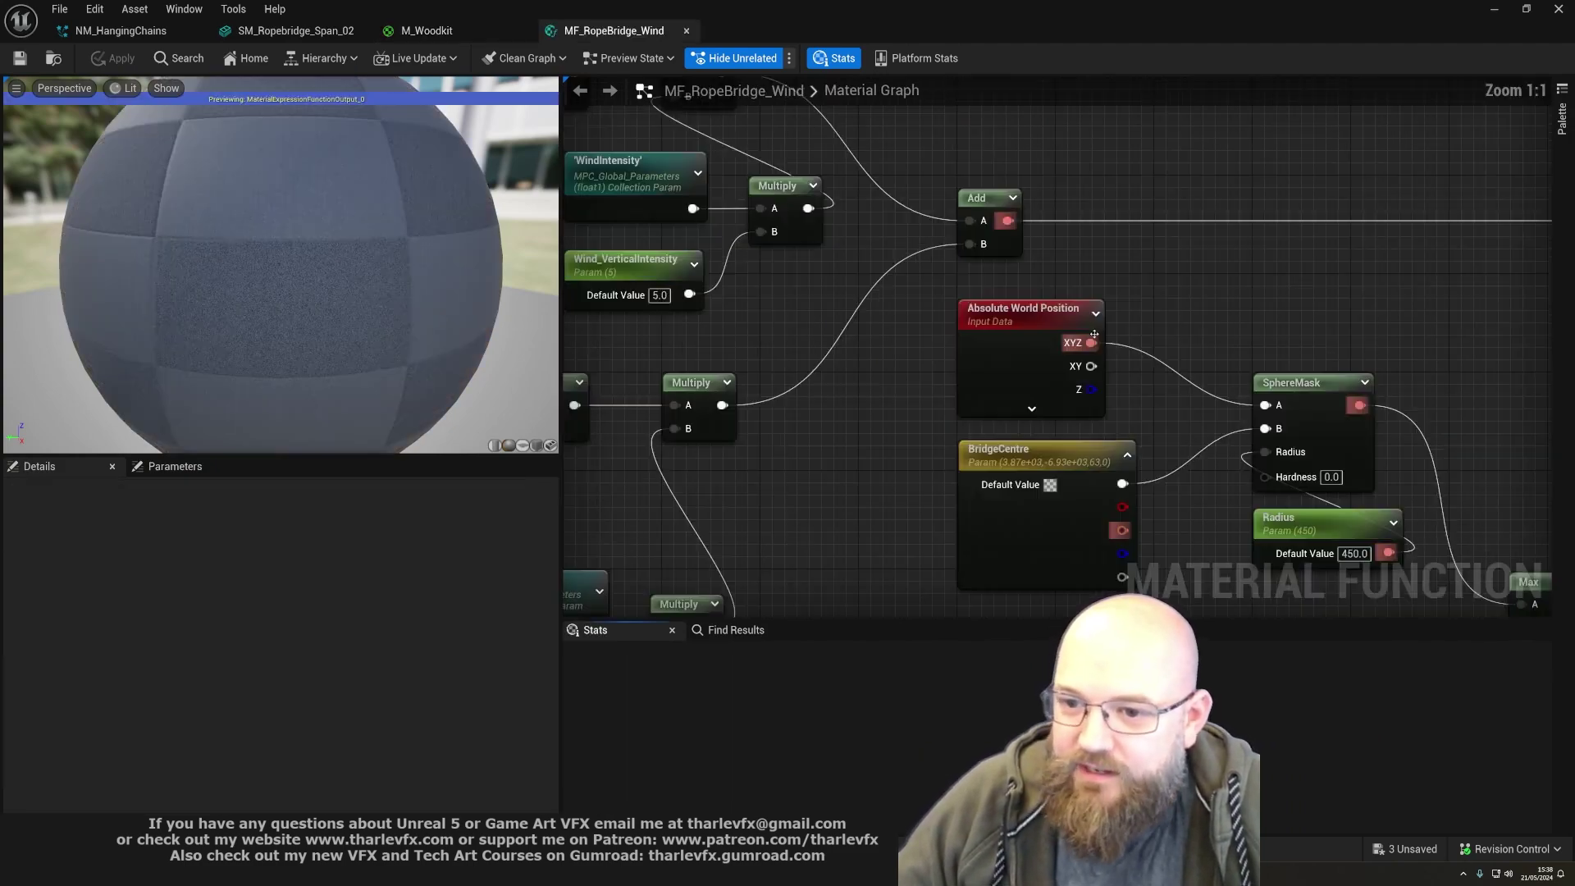
pyautogui.moveTo(728, 442); pyautogui.dragTo(1372, 338, button='right')
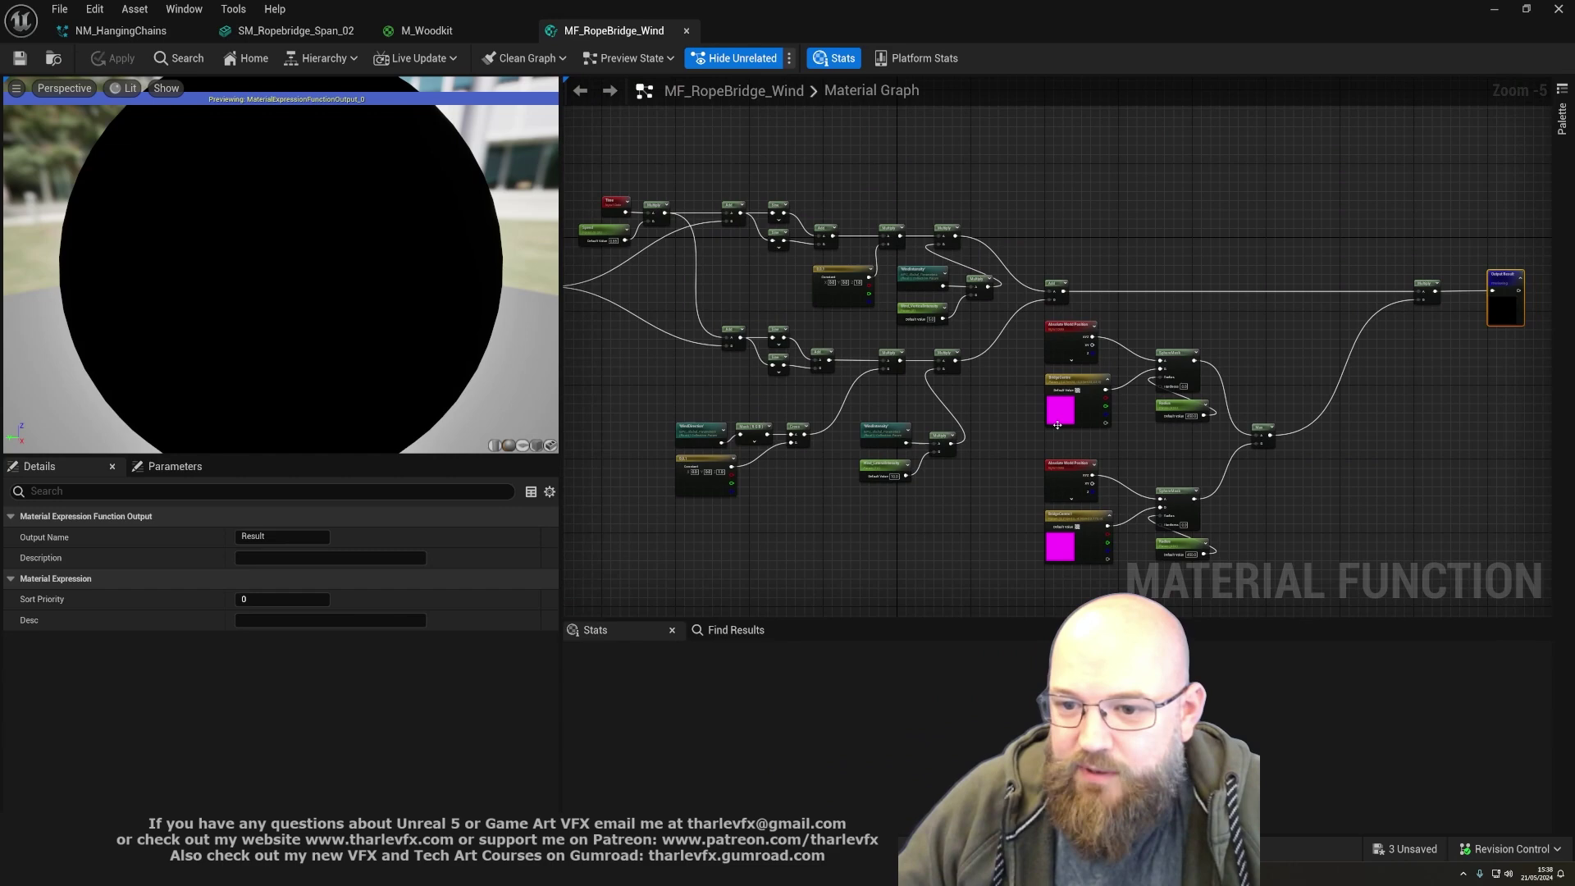
pyautogui.scroll(4, 1041, 425)
pyautogui.moveTo(1041, 425); pyautogui.dragTo(728, 273, button='right')
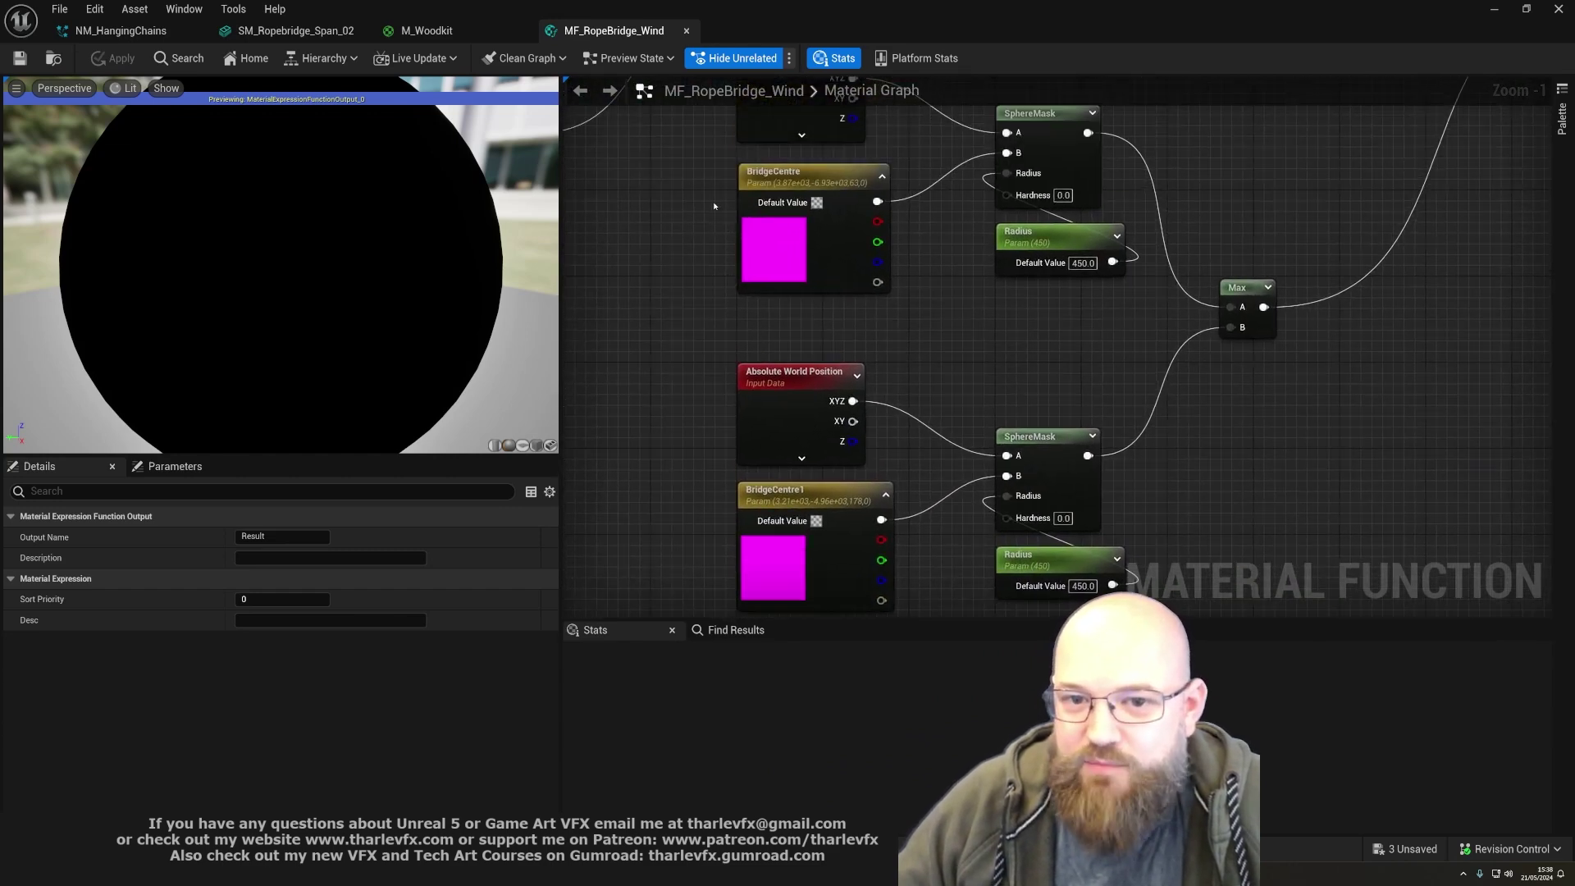
# - Examine the two BridgeCentre parameters and the SphereMask groups that feed the Max node
pyautogui.click(767, 176)
pyautogui.moveTo(661, 501); pyautogui.dragTo(759, 545)
pyautogui.click(671, 353)
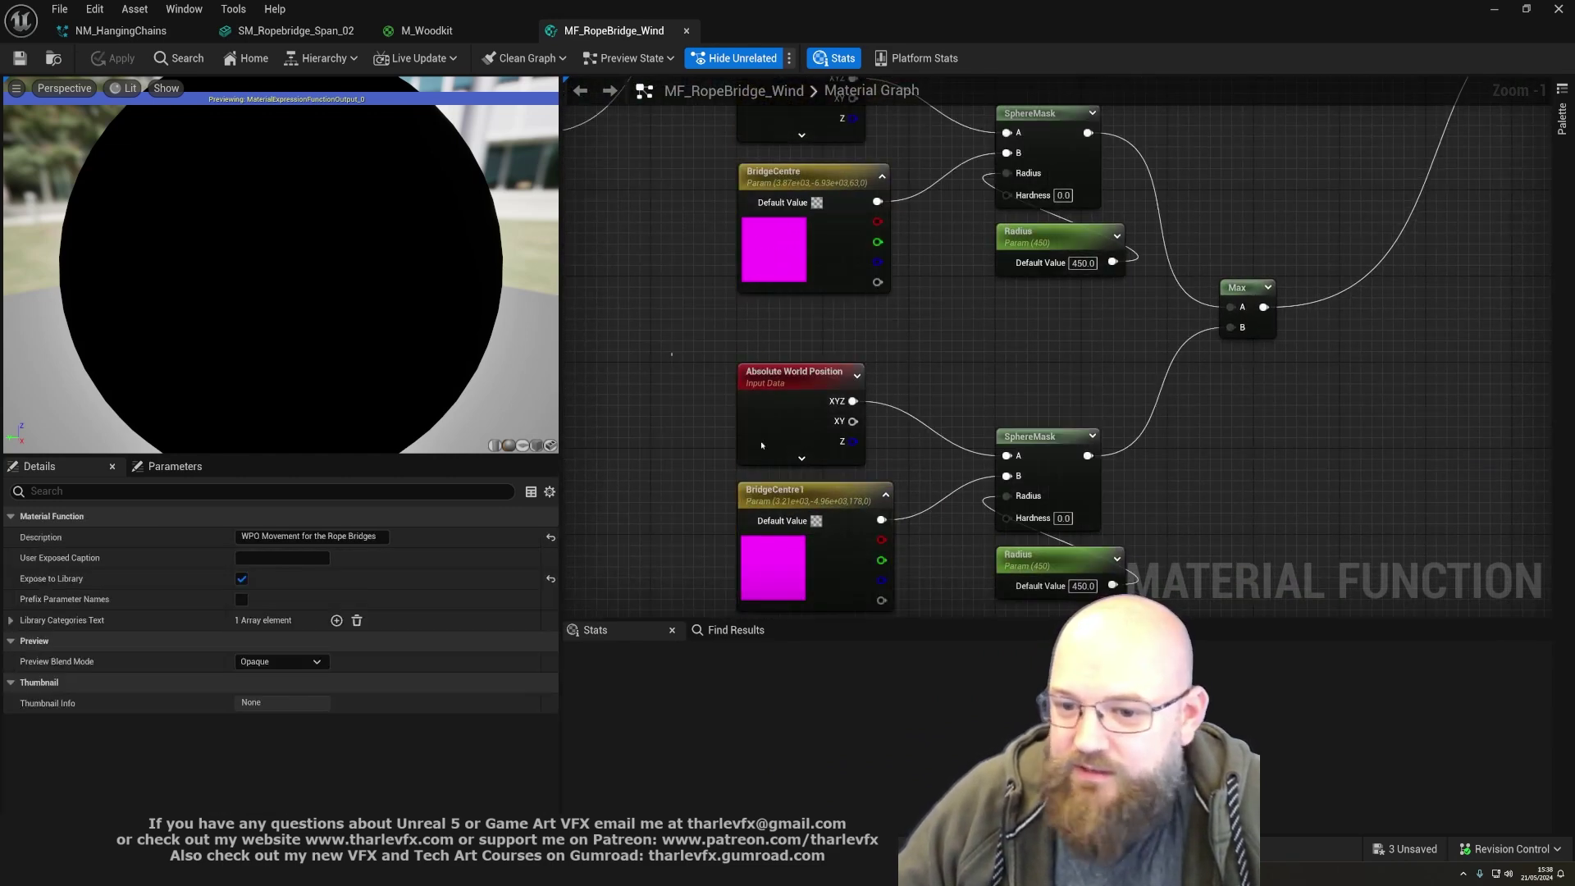
pyautogui.moveTo(670, 353); pyautogui.dragTo(1242, 603)
pyautogui.click(1142, 454)
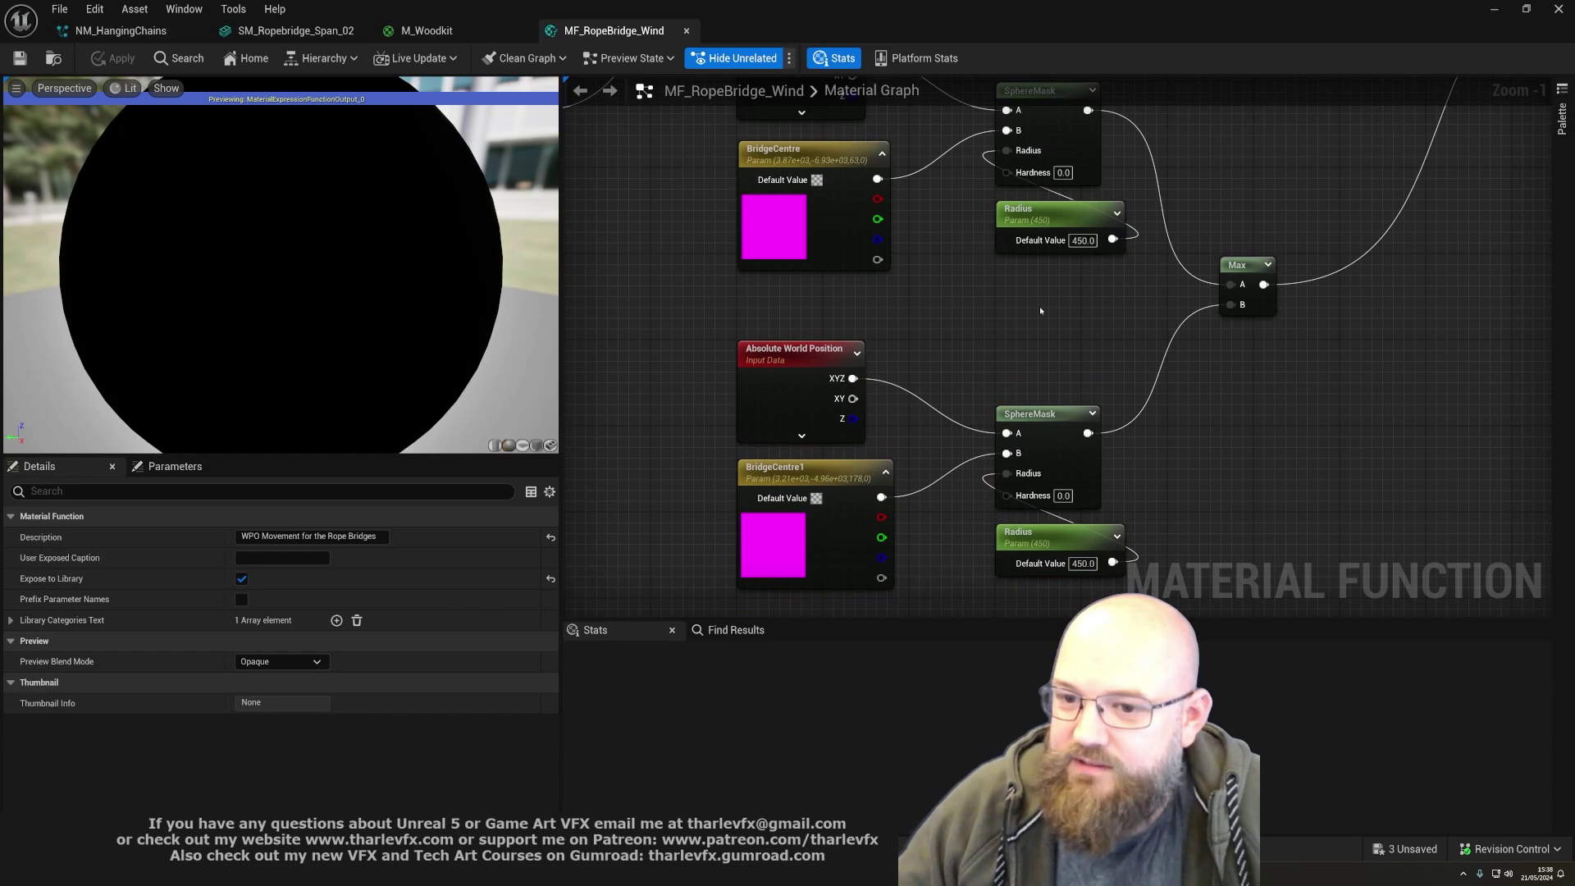
pyautogui.click(1050, 425)
pyautogui.click(1057, 345)
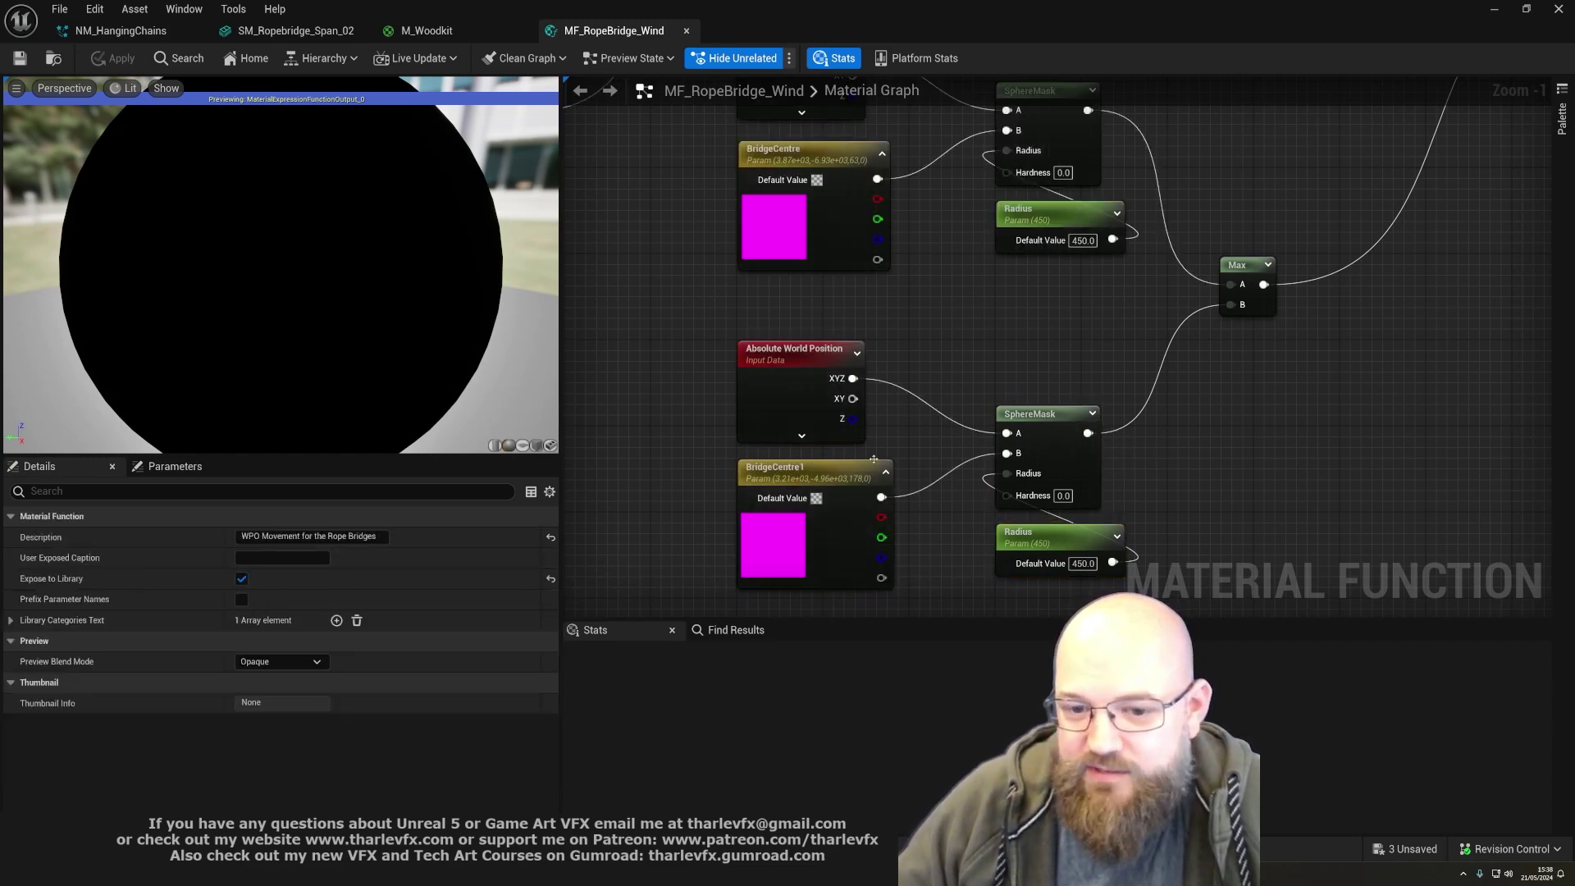
# - Return to the cave level, select the large ravine chain and inspect it beside the rope bridge
pyautogui.click(1492, 12)
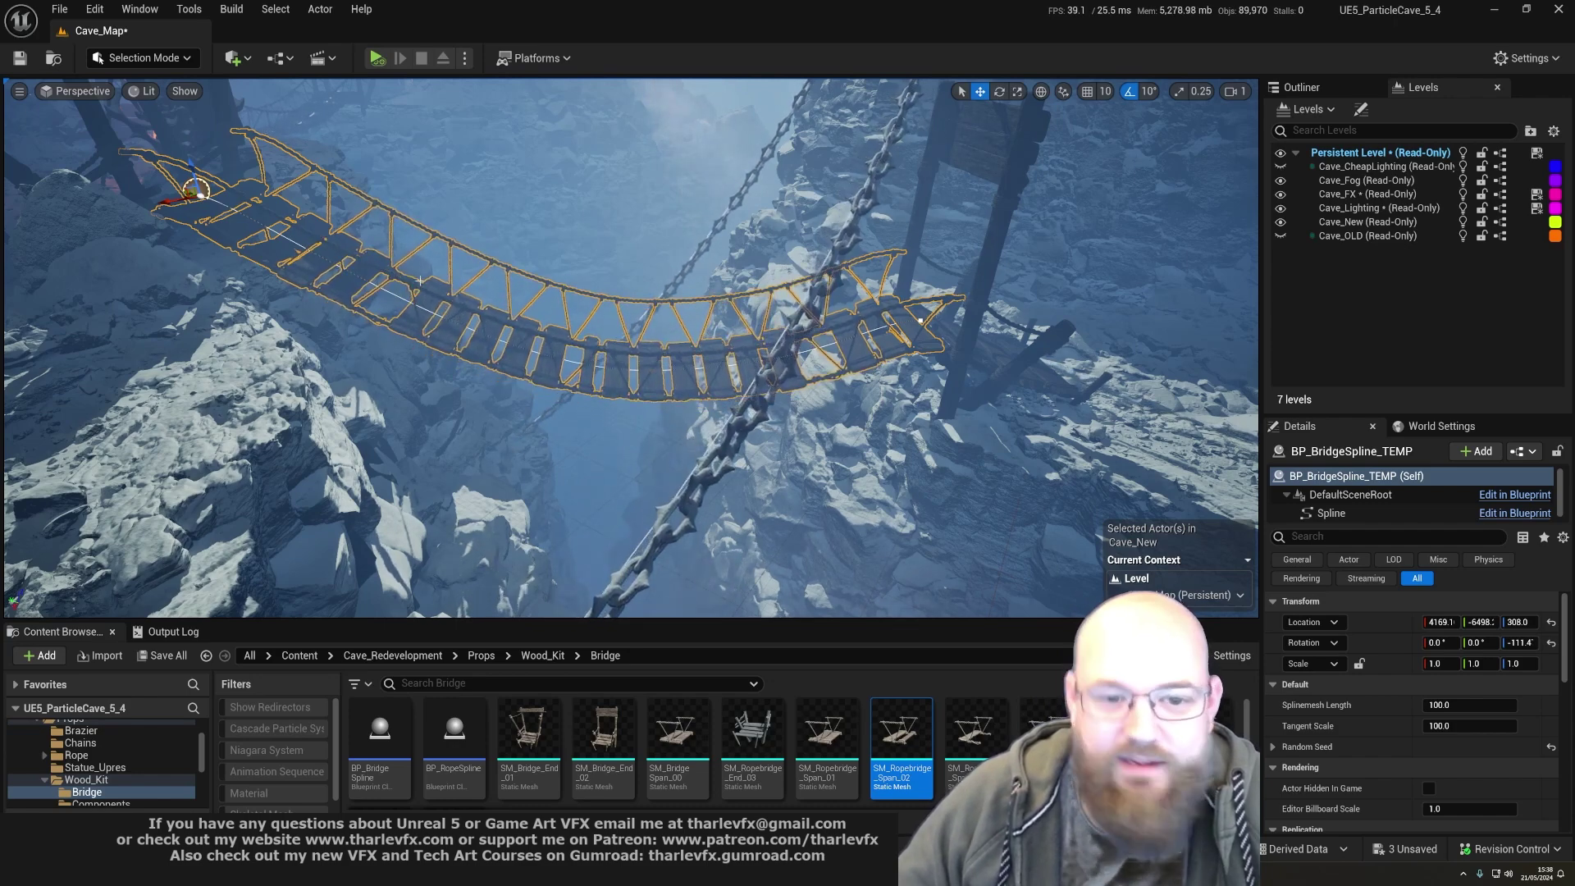
pyautogui.click(820, 283)
pyautogui.press('s')
pyautogui.moveTo(774, 226); pyautogui.dragTo(774, 226, button='right')
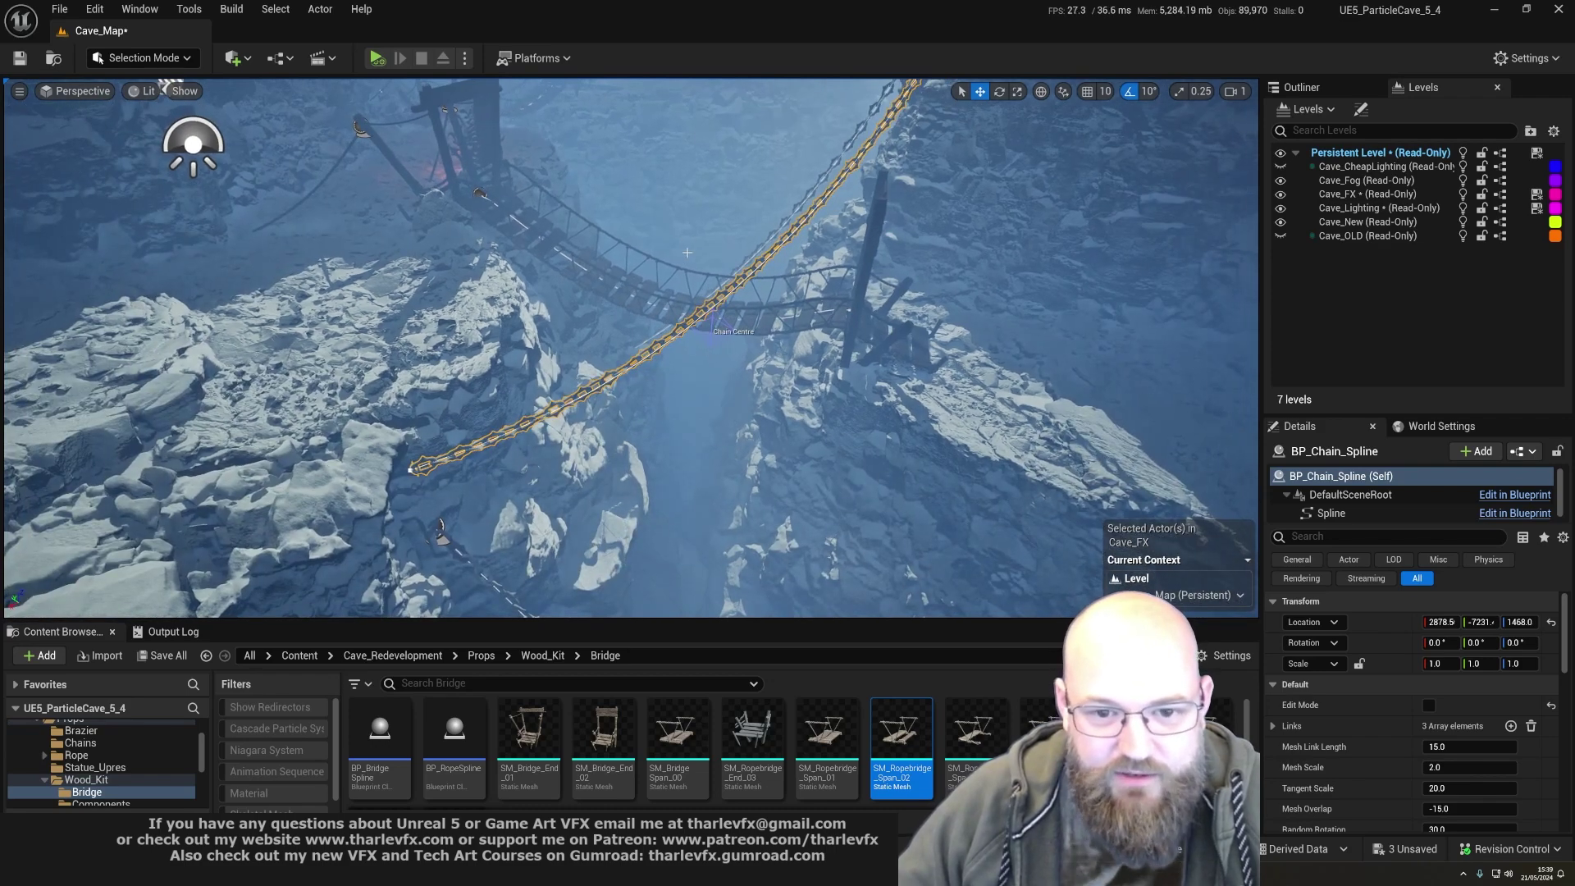
pyautogui.moveTo(774, 226); pyautogui.dragTo(719, 164, button='right')
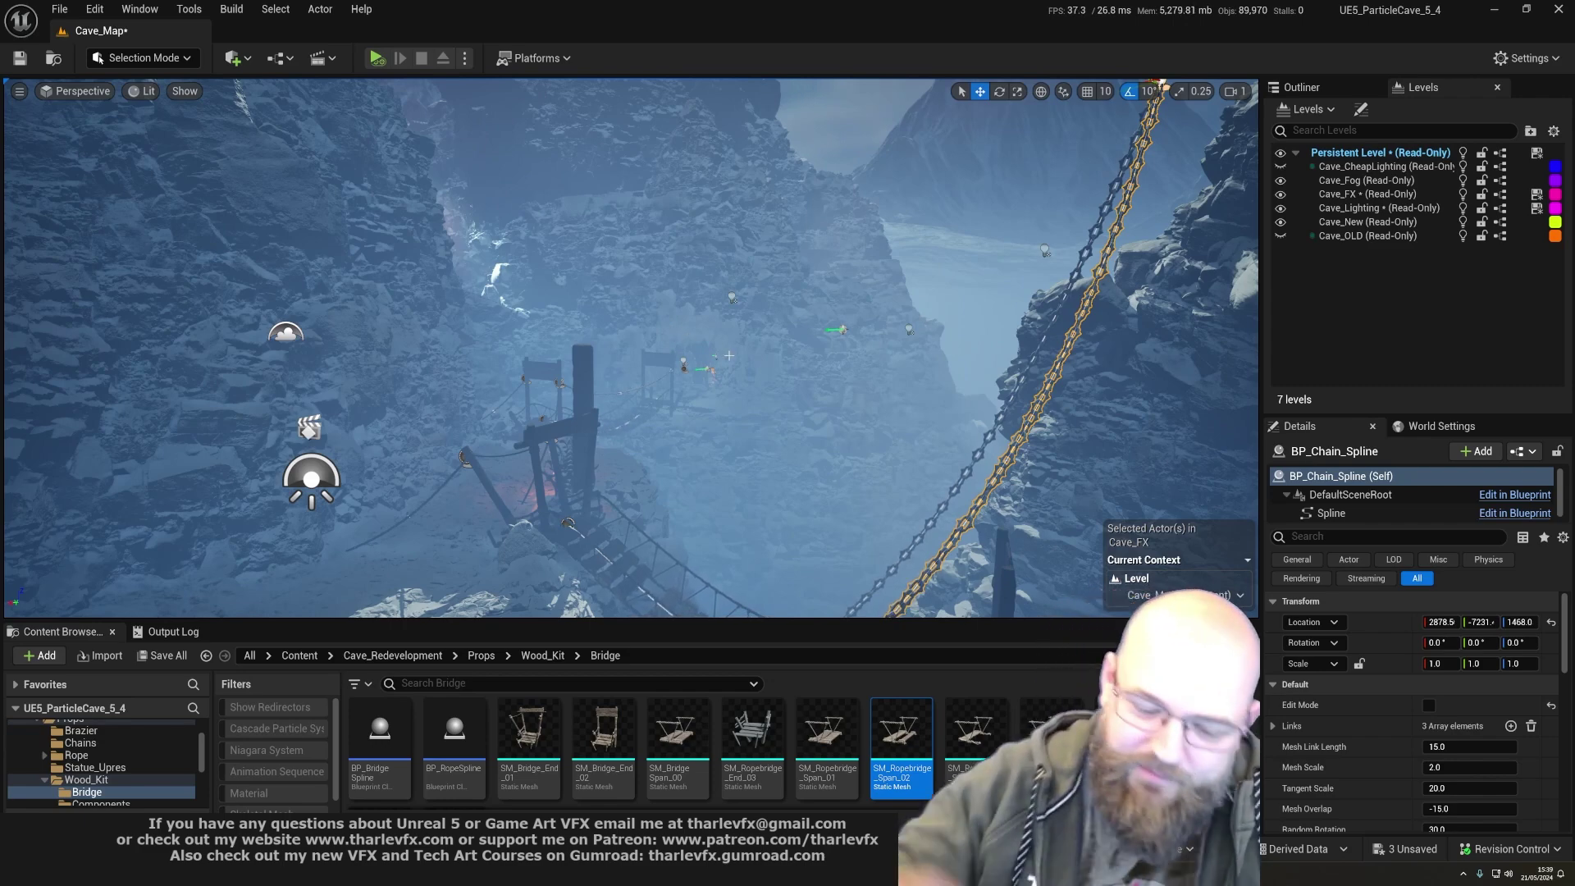
pyautogui.press('f')
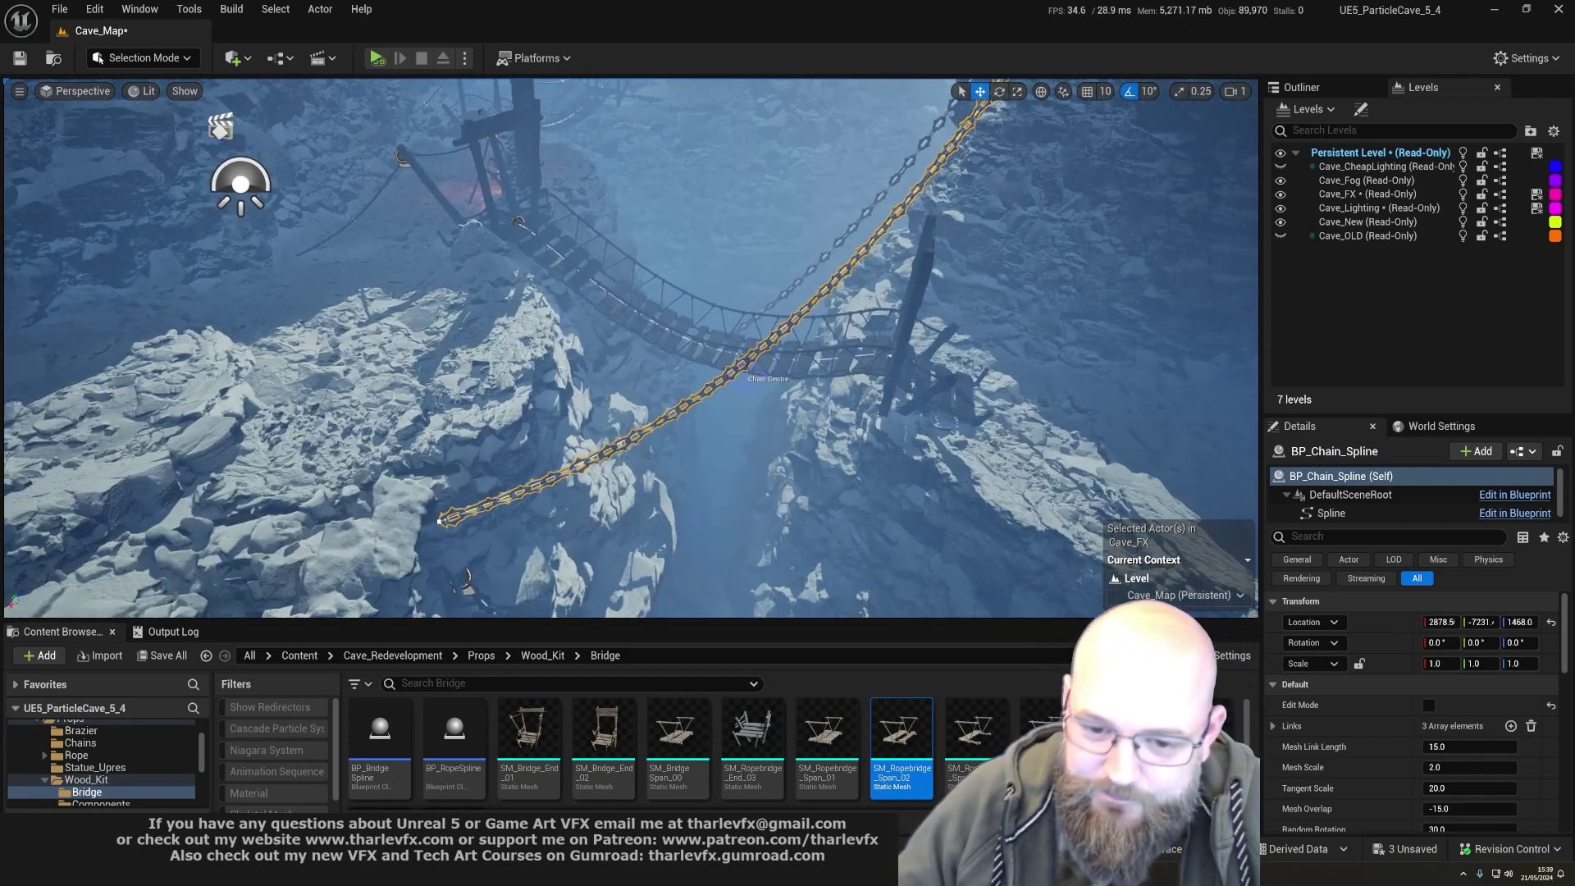
pyautogui.moveTo(630, 348); pyautogui.dragTo(726, 332, button='right')
pyautogui.moveTo(814, 497)
pyautogui.mouseDown(button='right')
pyautogui.moveTo(788, 499)
pyautogui.moveTo(814, 497)
pyautogui.mouseUp(button='right')
# - Open the selected chain's blueprint and examine how its Construction Script creates dynamic materials and sets the ChainCentre and Radius parameters
pyautogui.hotkey('ctrl', 'e')
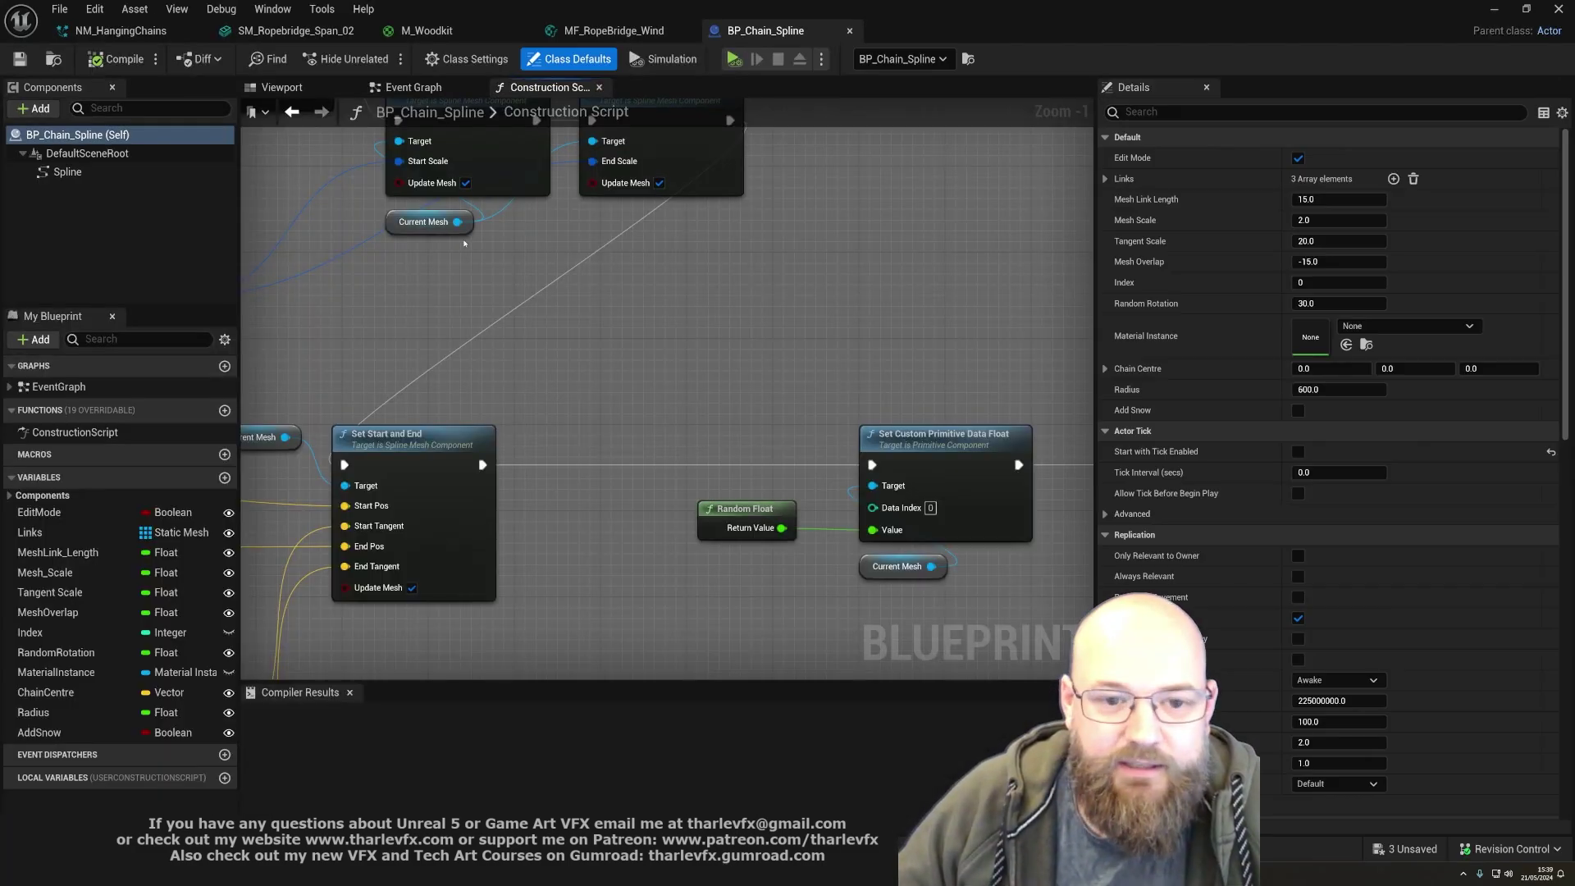
pyautogui.scroll(-7, 466, 239)
pyautogui.moveTo(472, 240); pyautogui.dragTo(1017, 328, button='right')
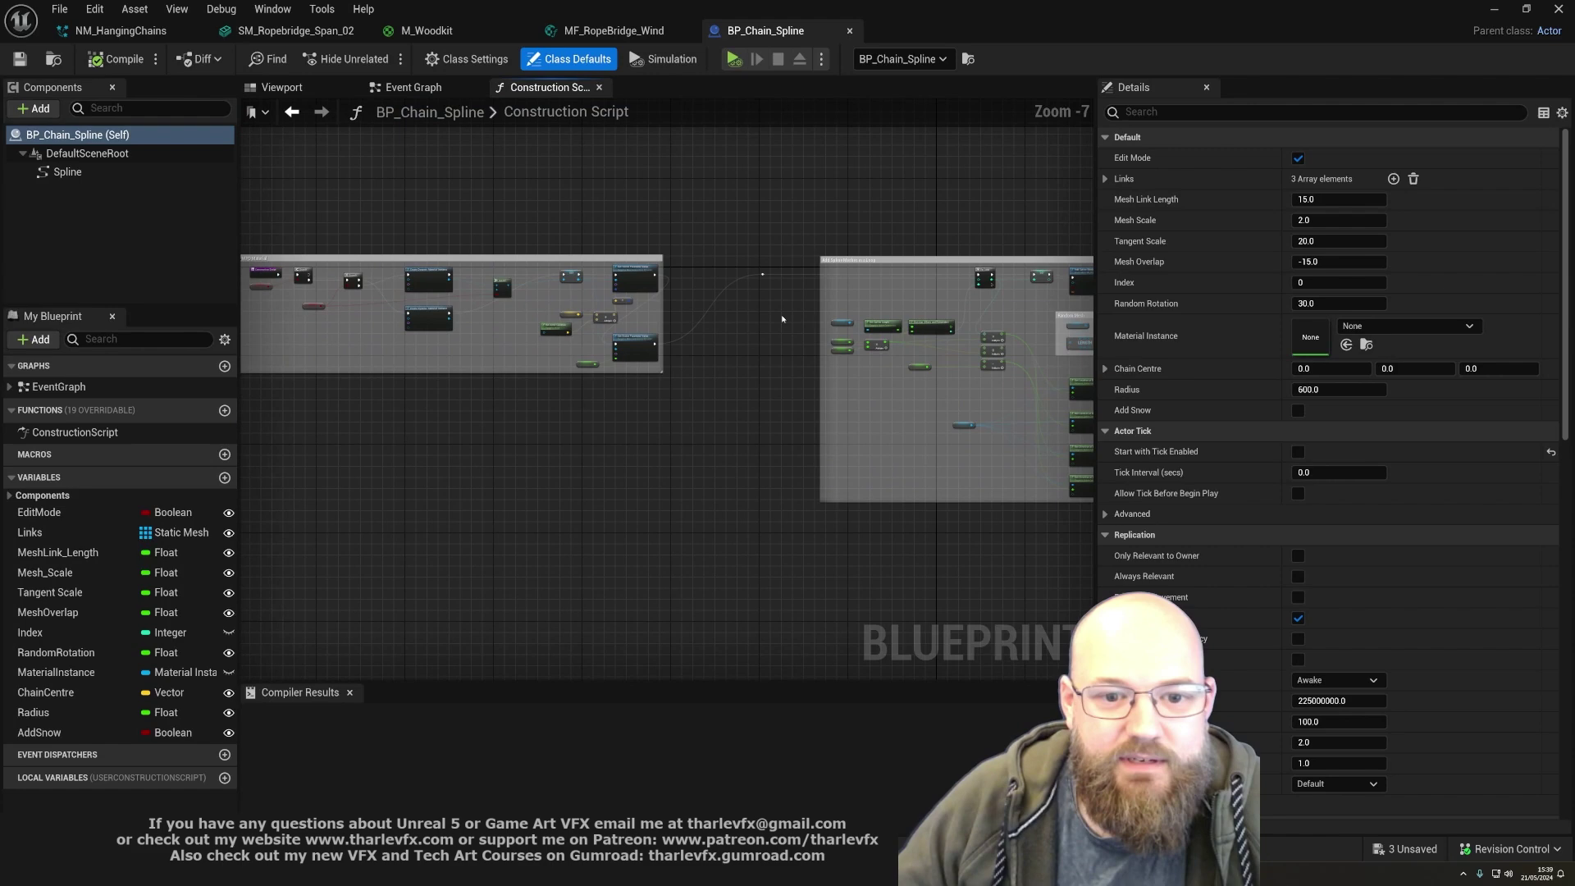
pyautogui.moveTo(775, 319); pyautogui.dragTo(627, 331, button='right')
pyautogui.scroll(6, 647, 331)
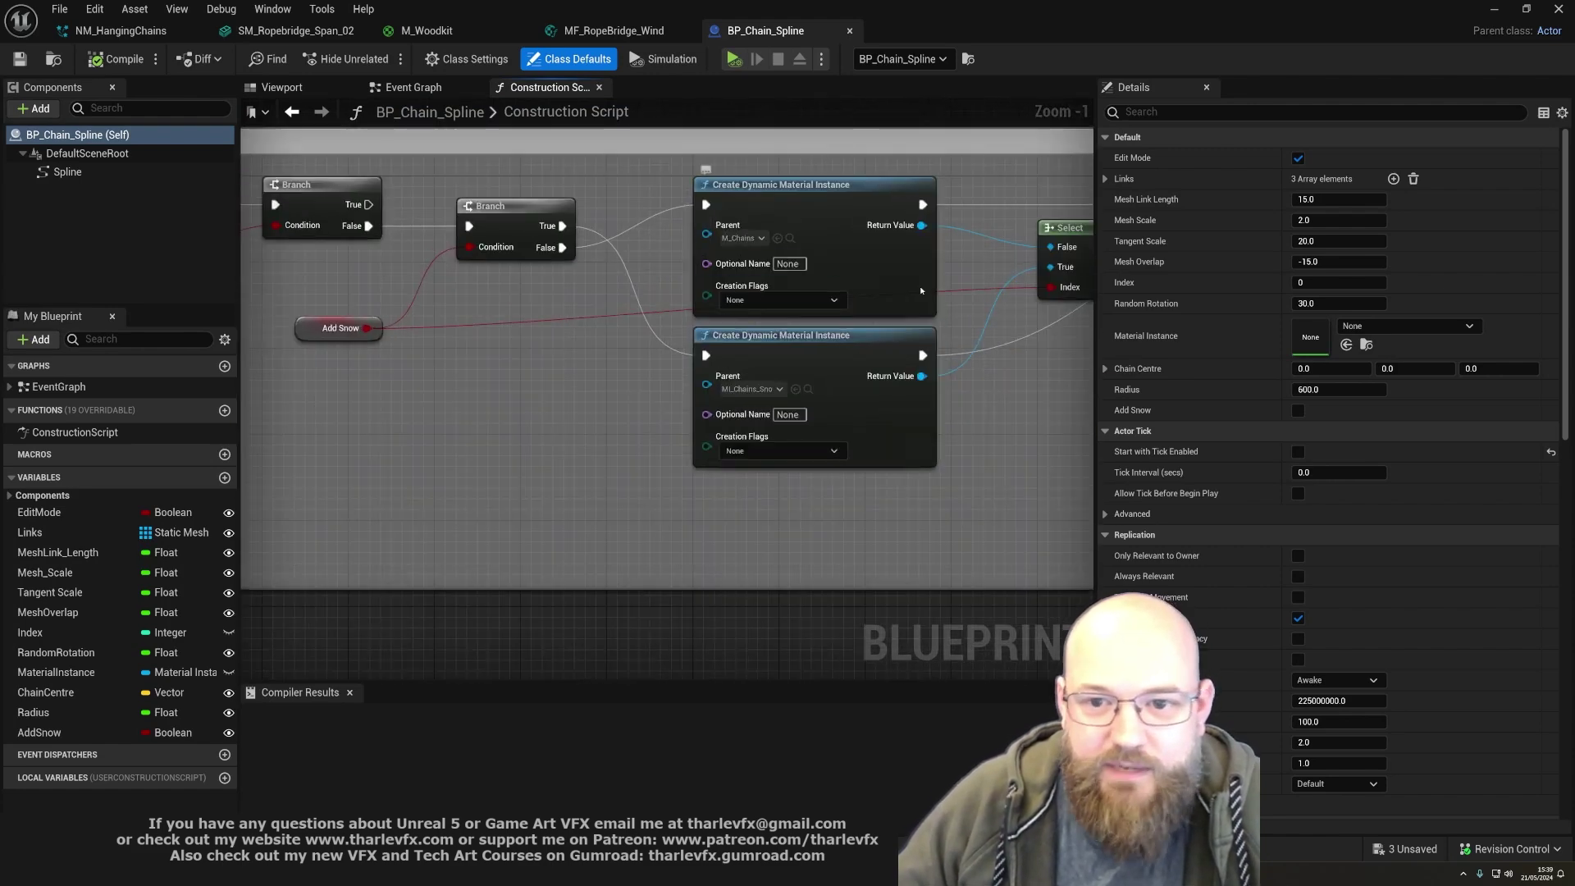
pyautogui.moveTo(920, 290); pyautogui.dragTo(690, 326, button='right')
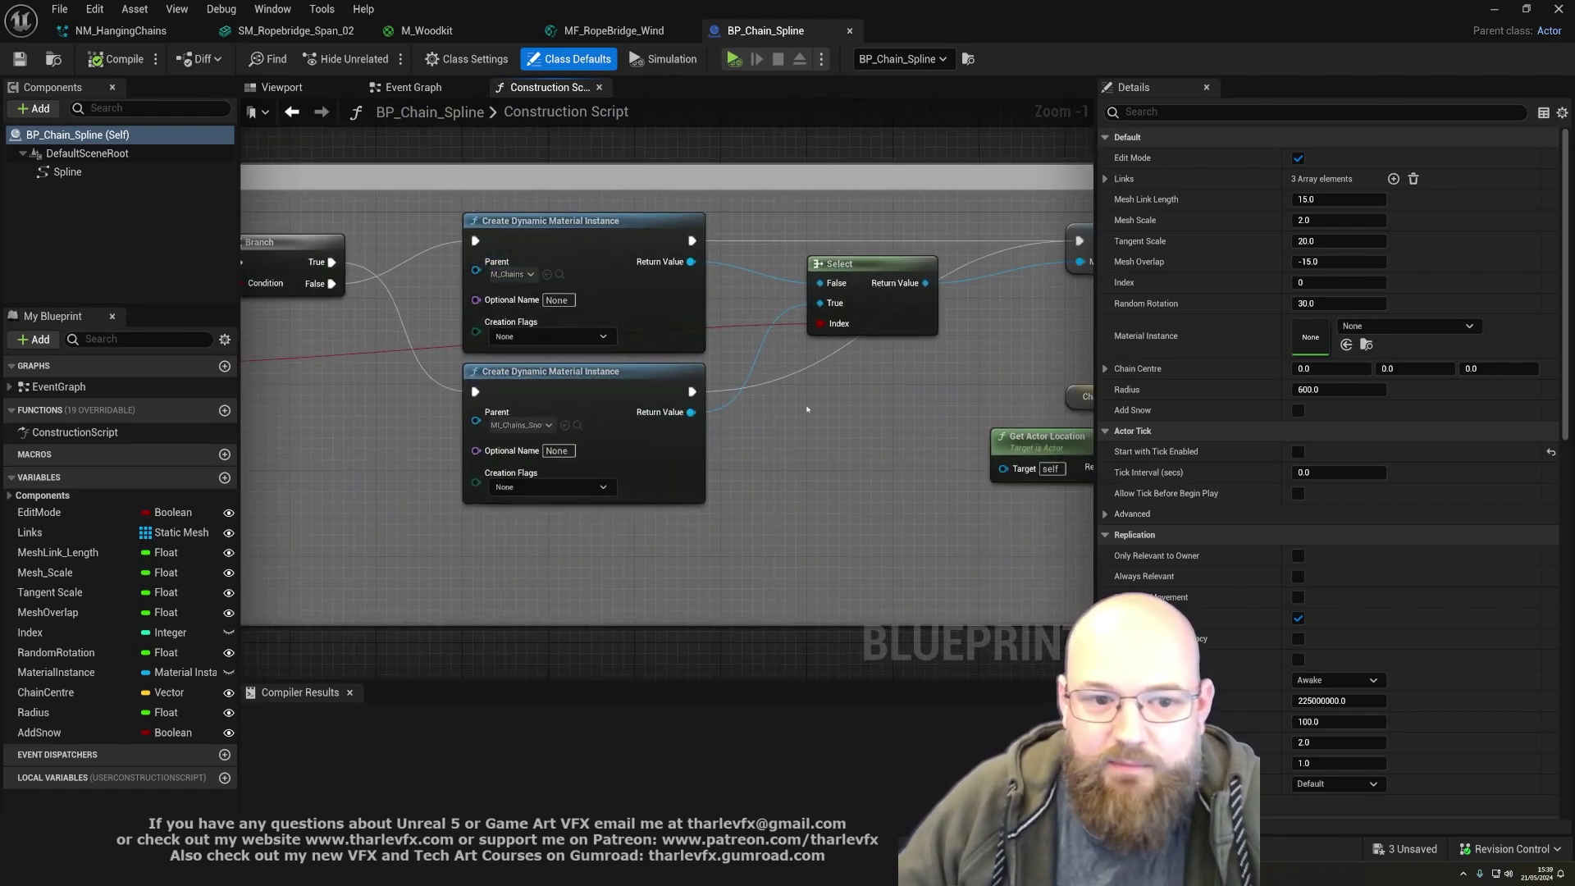
pyautogui.moveTo(886, 393); pyautogui.dragTo(177, 372, button='right')
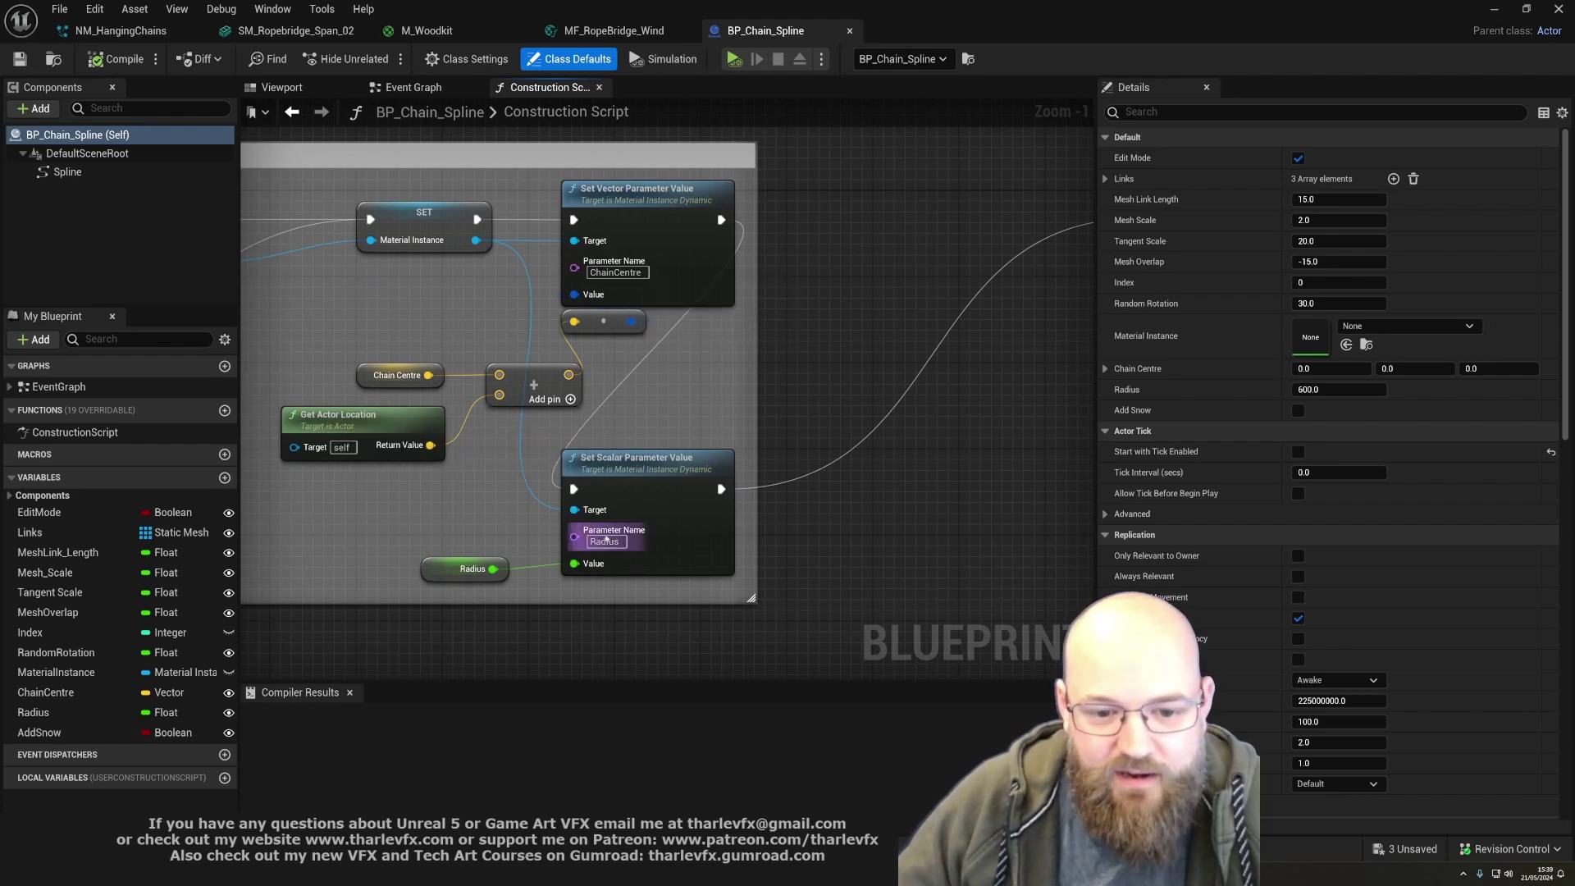
pyautogui.click(615, 273)
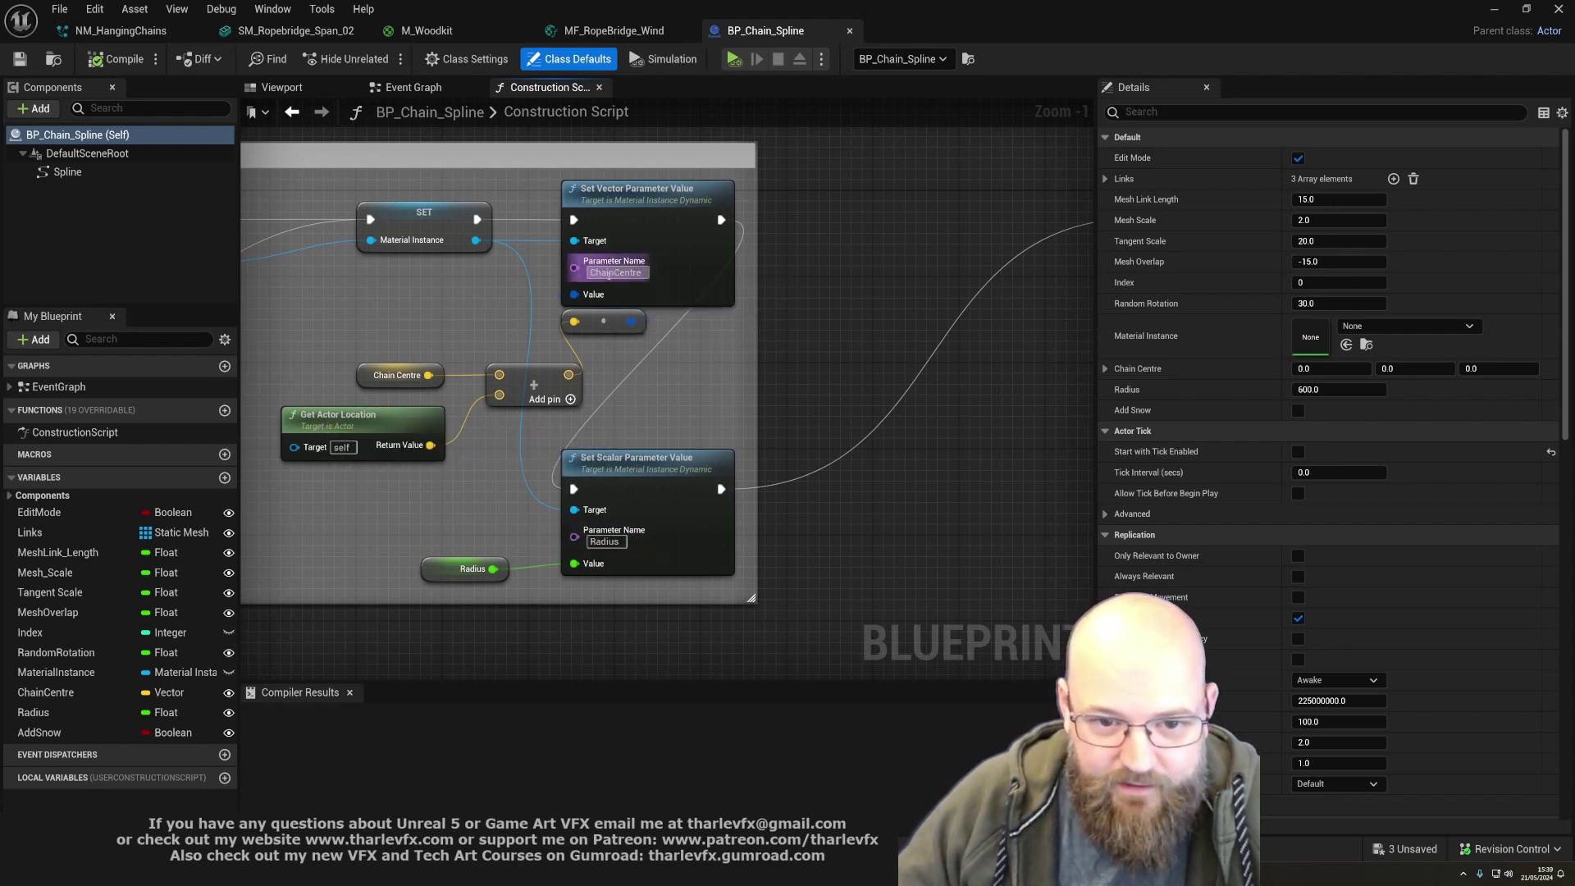
pyautogui.click(415, 331)
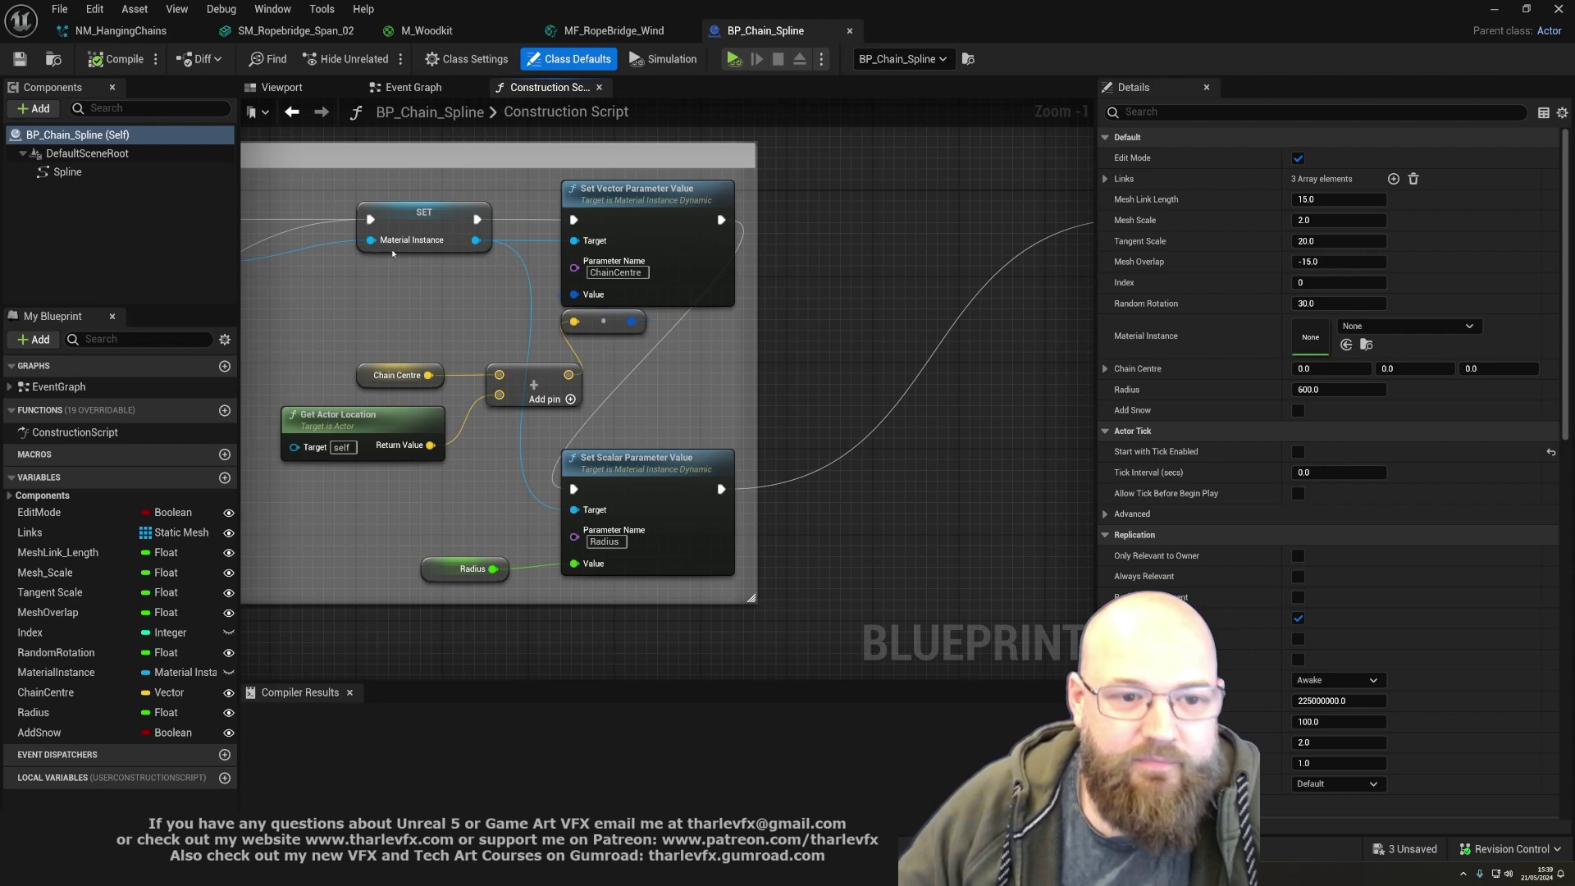
# - Review the spline mesh loop in the chain's Construction Script, including the Random Float feeding Set Custom Primitive Data Float
pyautogui.moveTo(555, 355); pyautogui.dragTo(1096, 319, button='right')
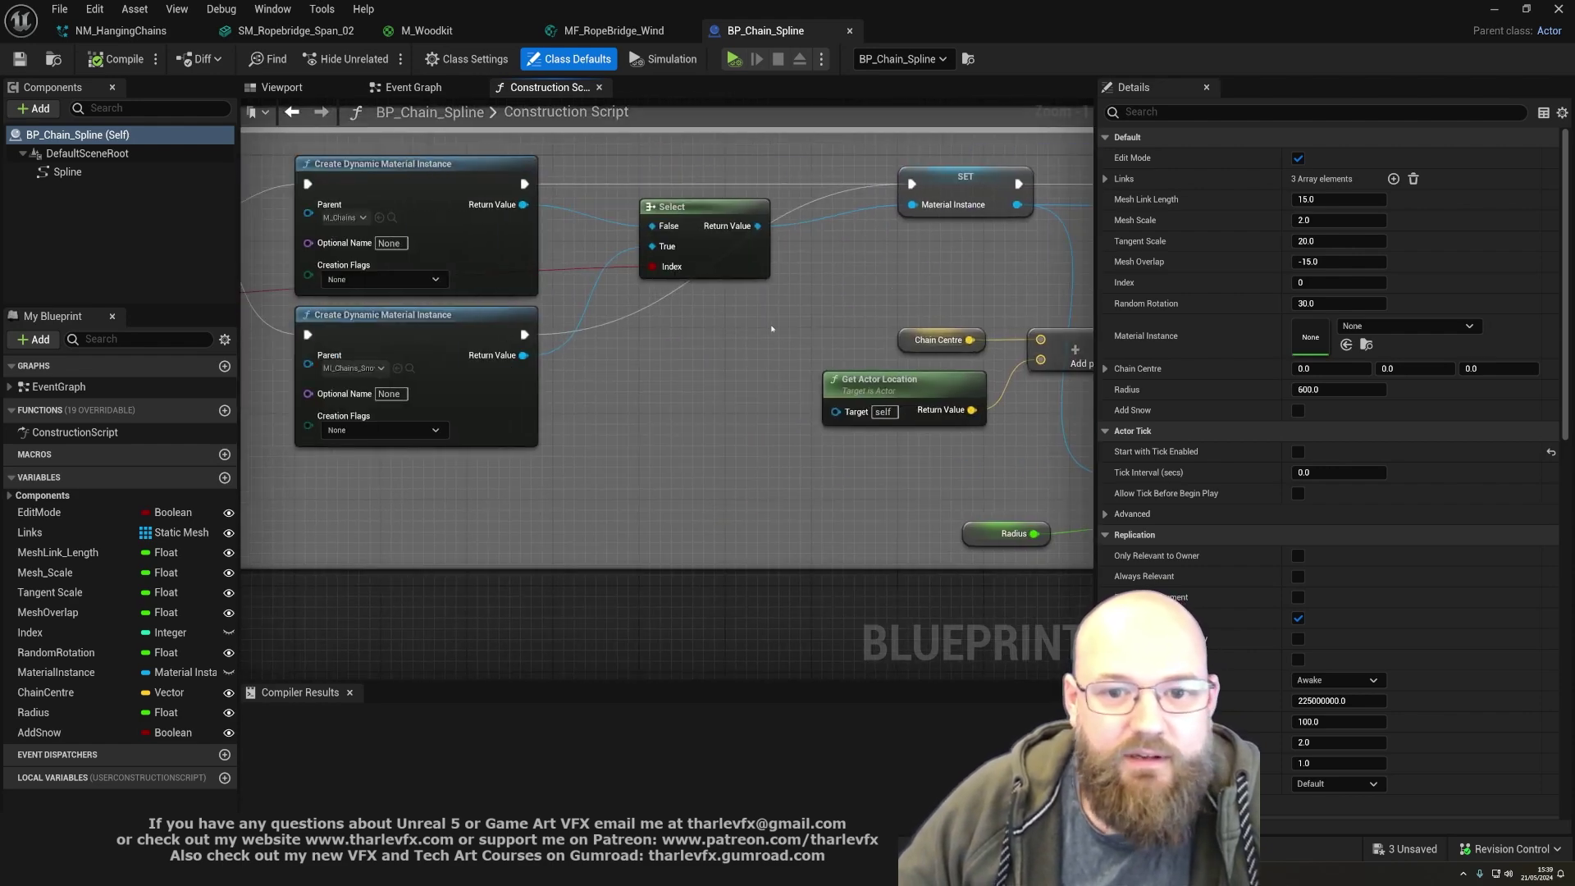
pyautogui.scroll(-3, 771, 329)
pyautogui.moveTo(929, 305); pyautogui.dragTo(242, 247, button='right')
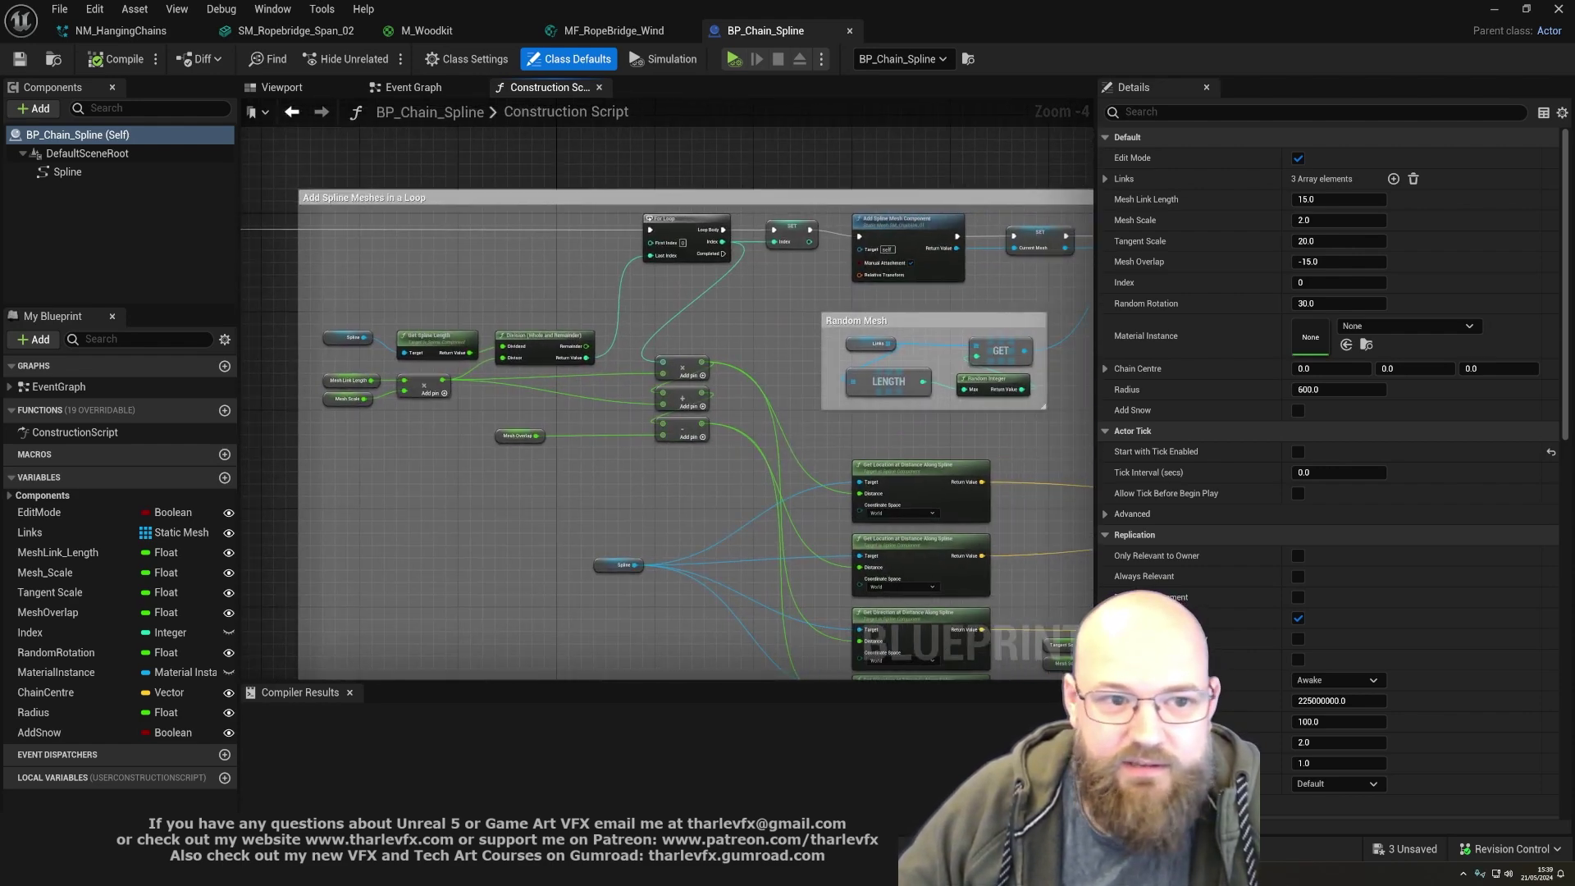
pyautogui.scroll(-4, 682, 322)
pyautogui.scroll(4, 537, 345)
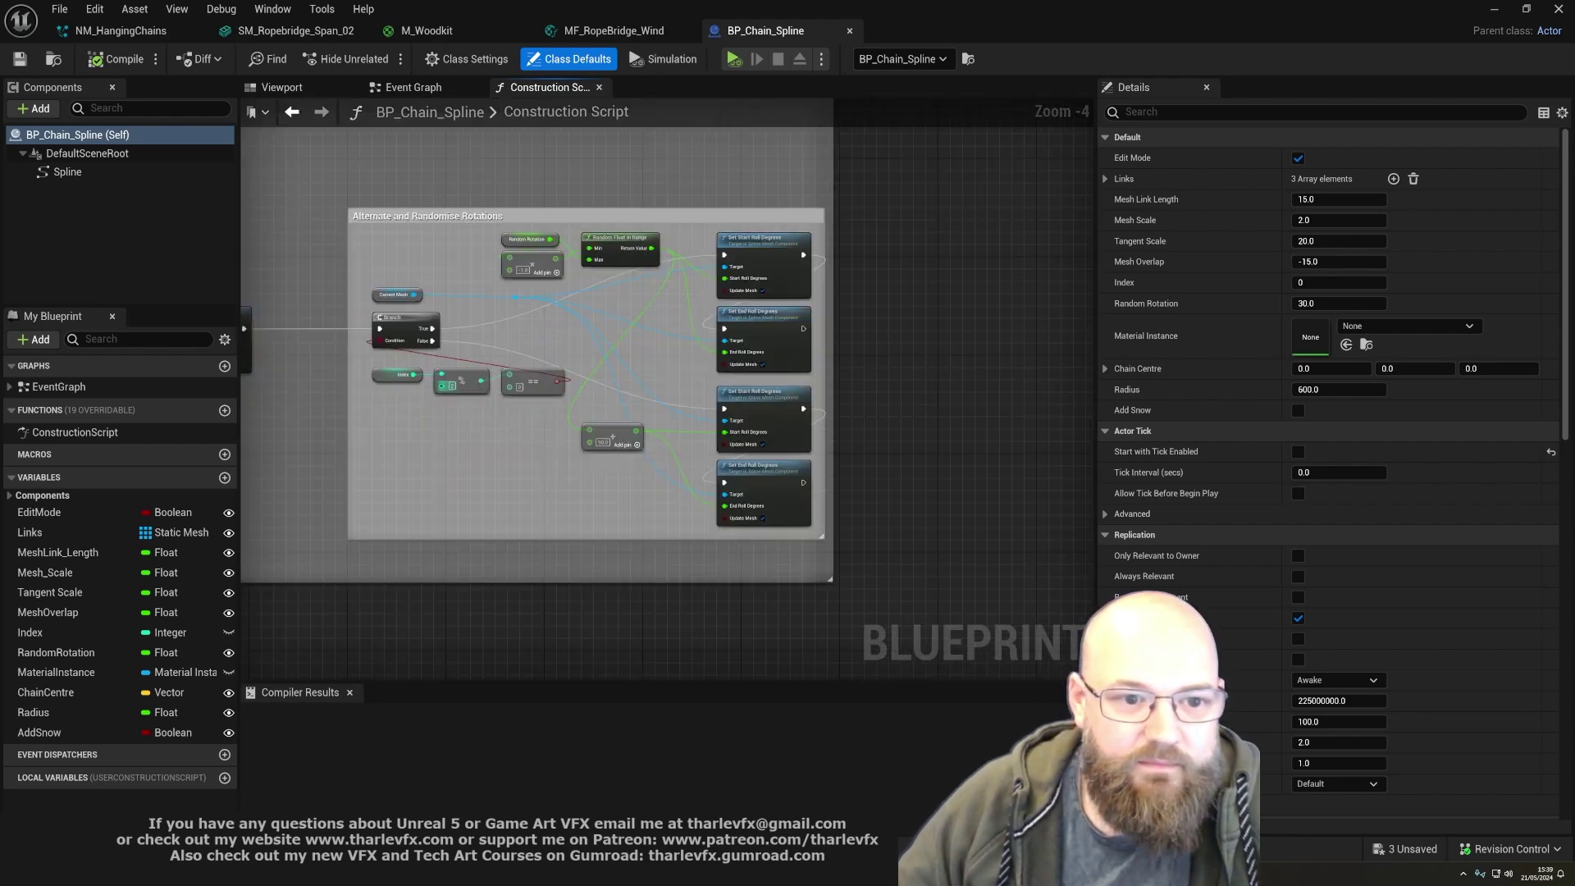
pyautogui.moveTo(448, 383); pyautogui.dragTo(1084, 479, button='right')
pyautogui.moveTo(914, 341); pyautogui.dragTo(725, 502)
pyautogui.scroll(5, 822, 489)
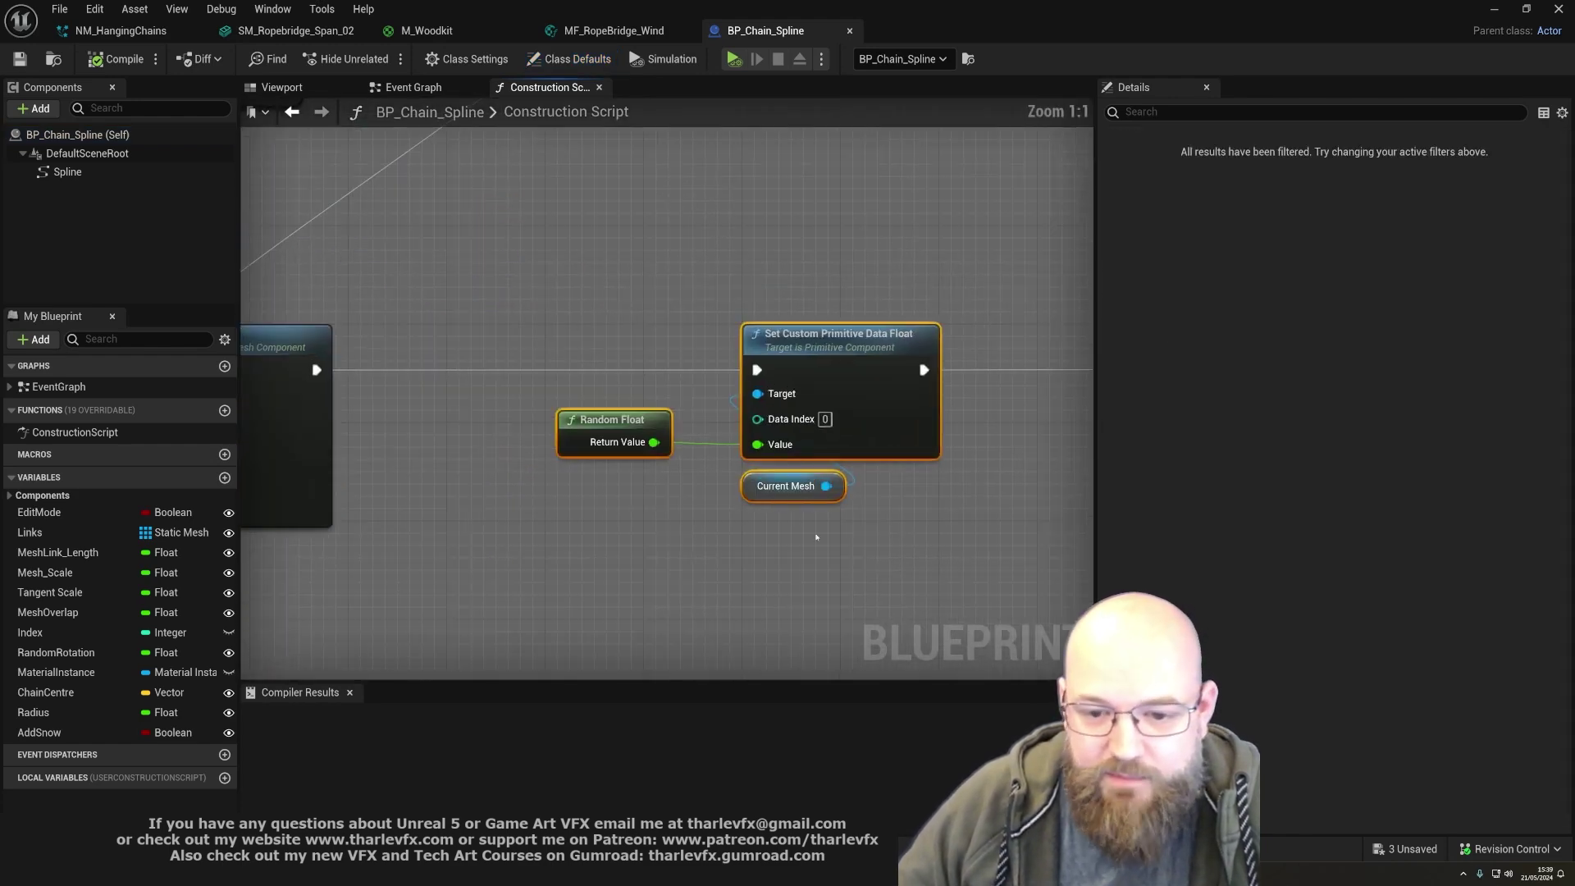
pyautogui.click(654, 409)
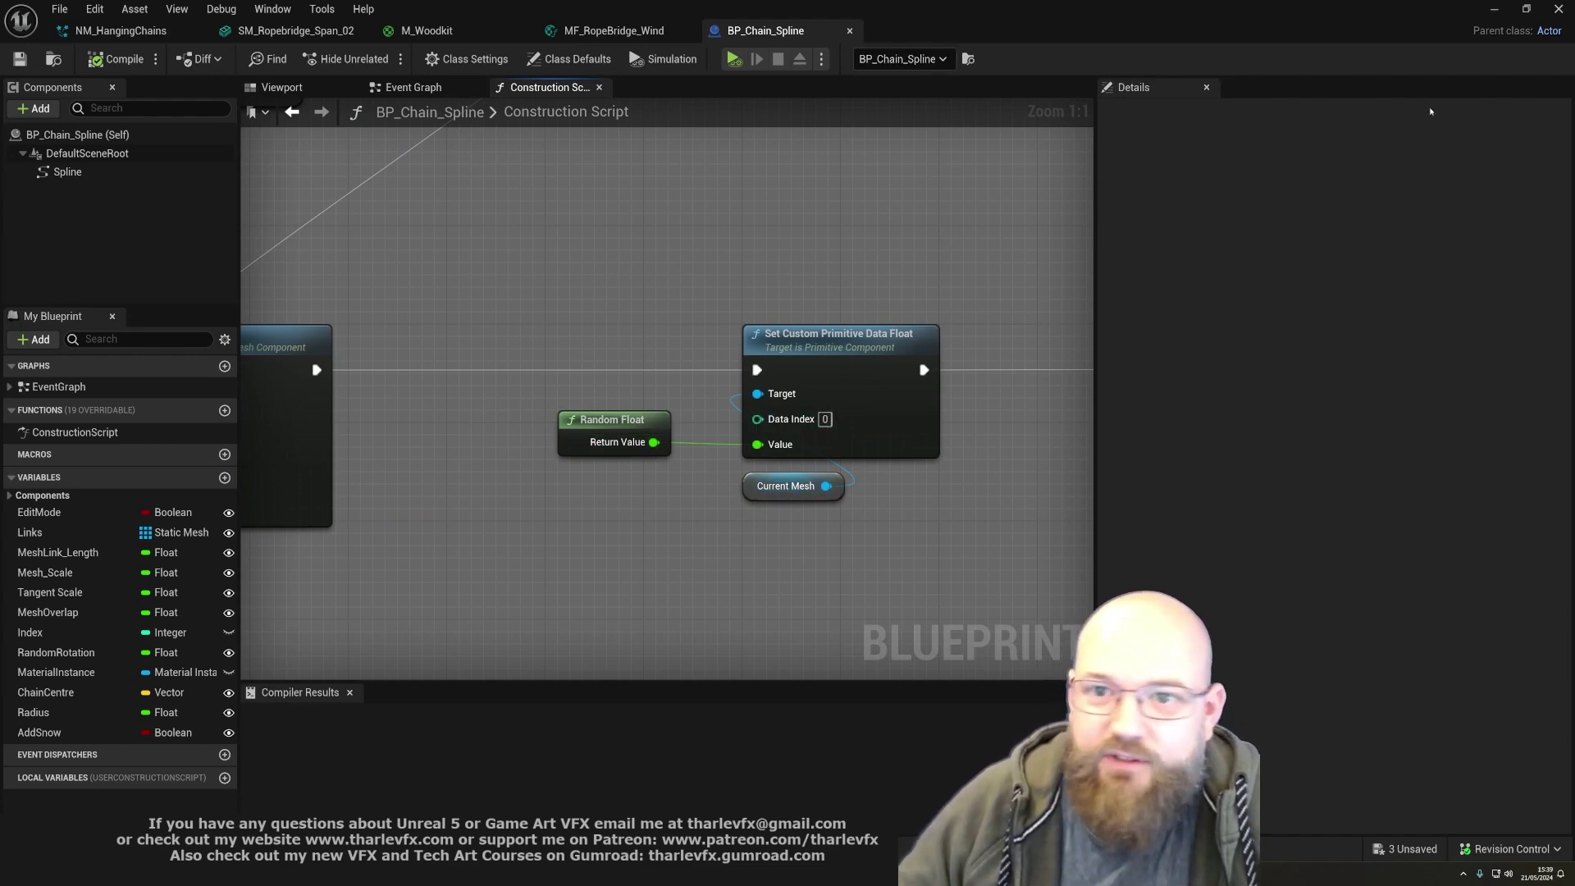
# - Return to the cave level and view the ravine chains and rope bridge with nothing selected
pyautogui.click(1494, 10)
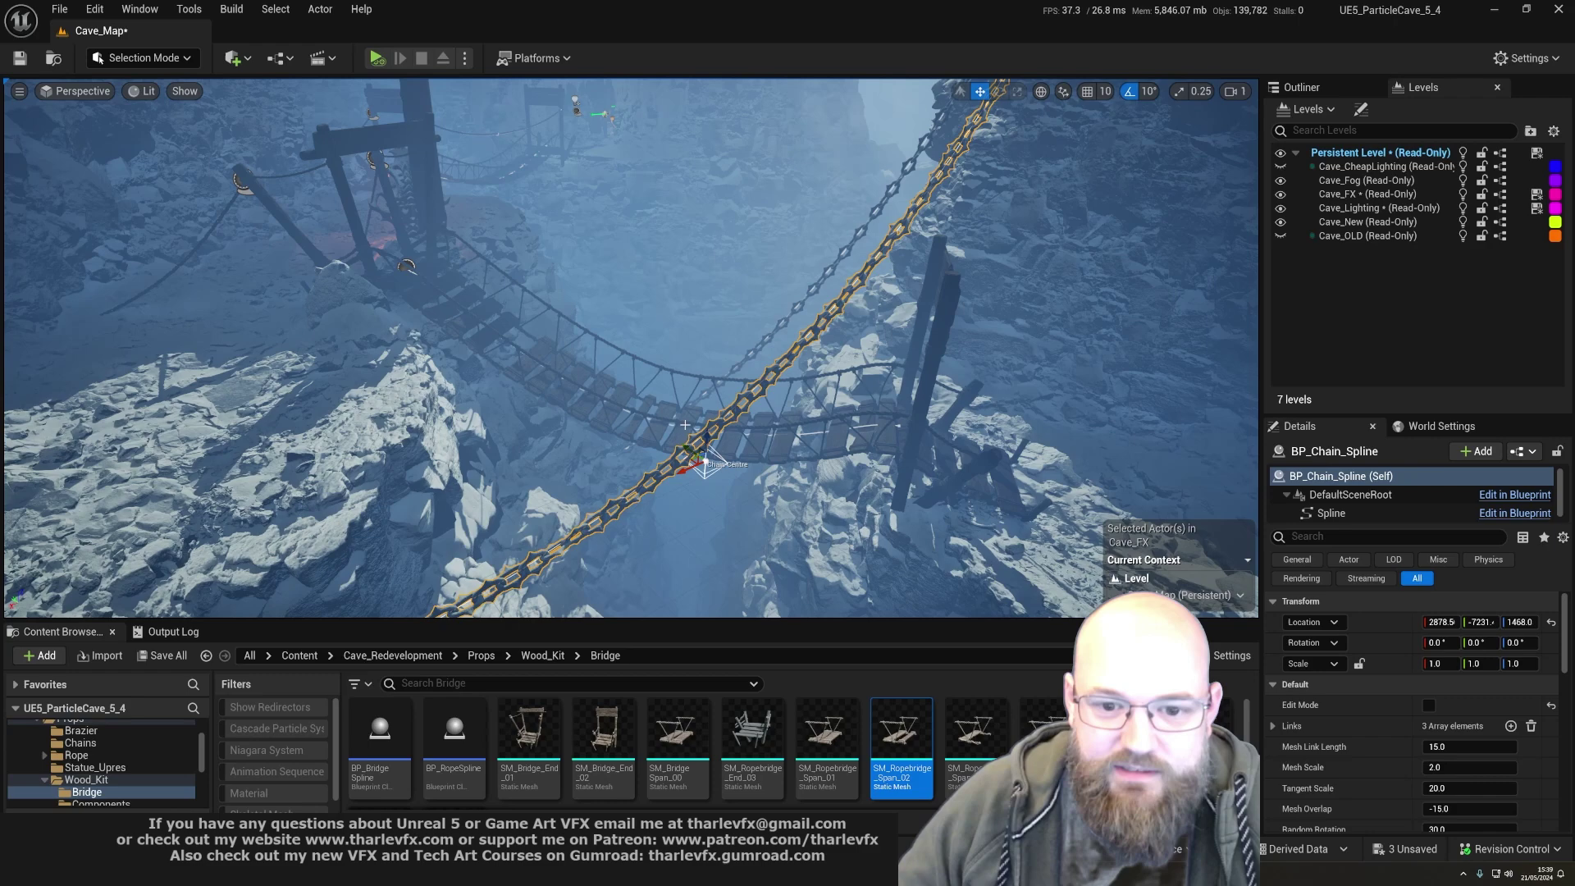
pyautogui.moveTo(608, 477); pyautogui.dragTo(576, 517, button='right')
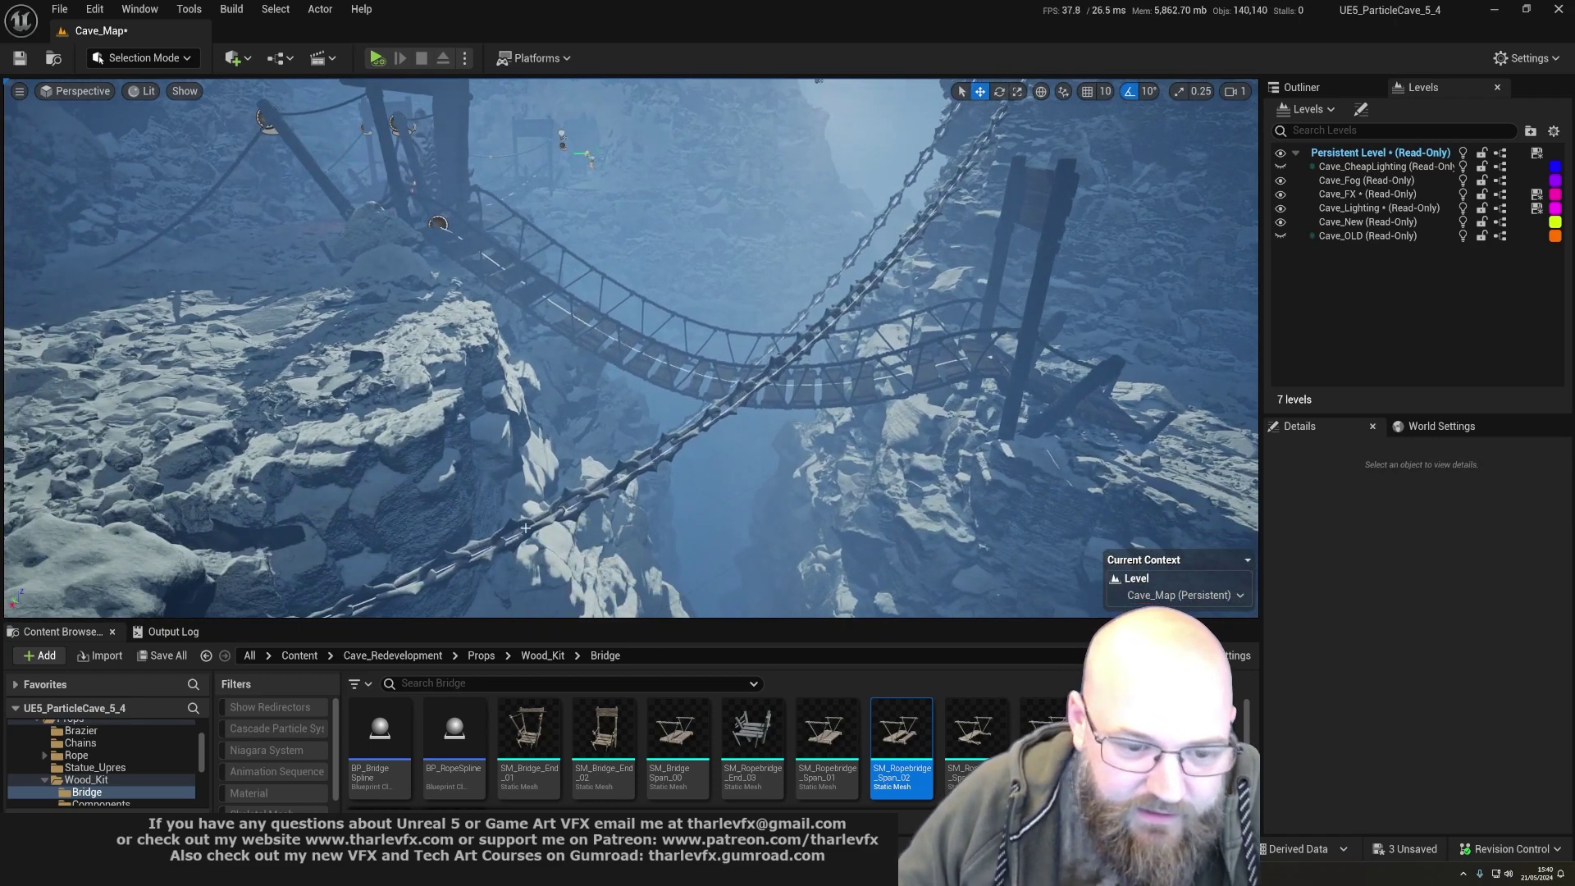
pyautogui.moveTo(727, 427); pyautogui.dragTo(843, 439, button='right')
pyautogui.press('g')
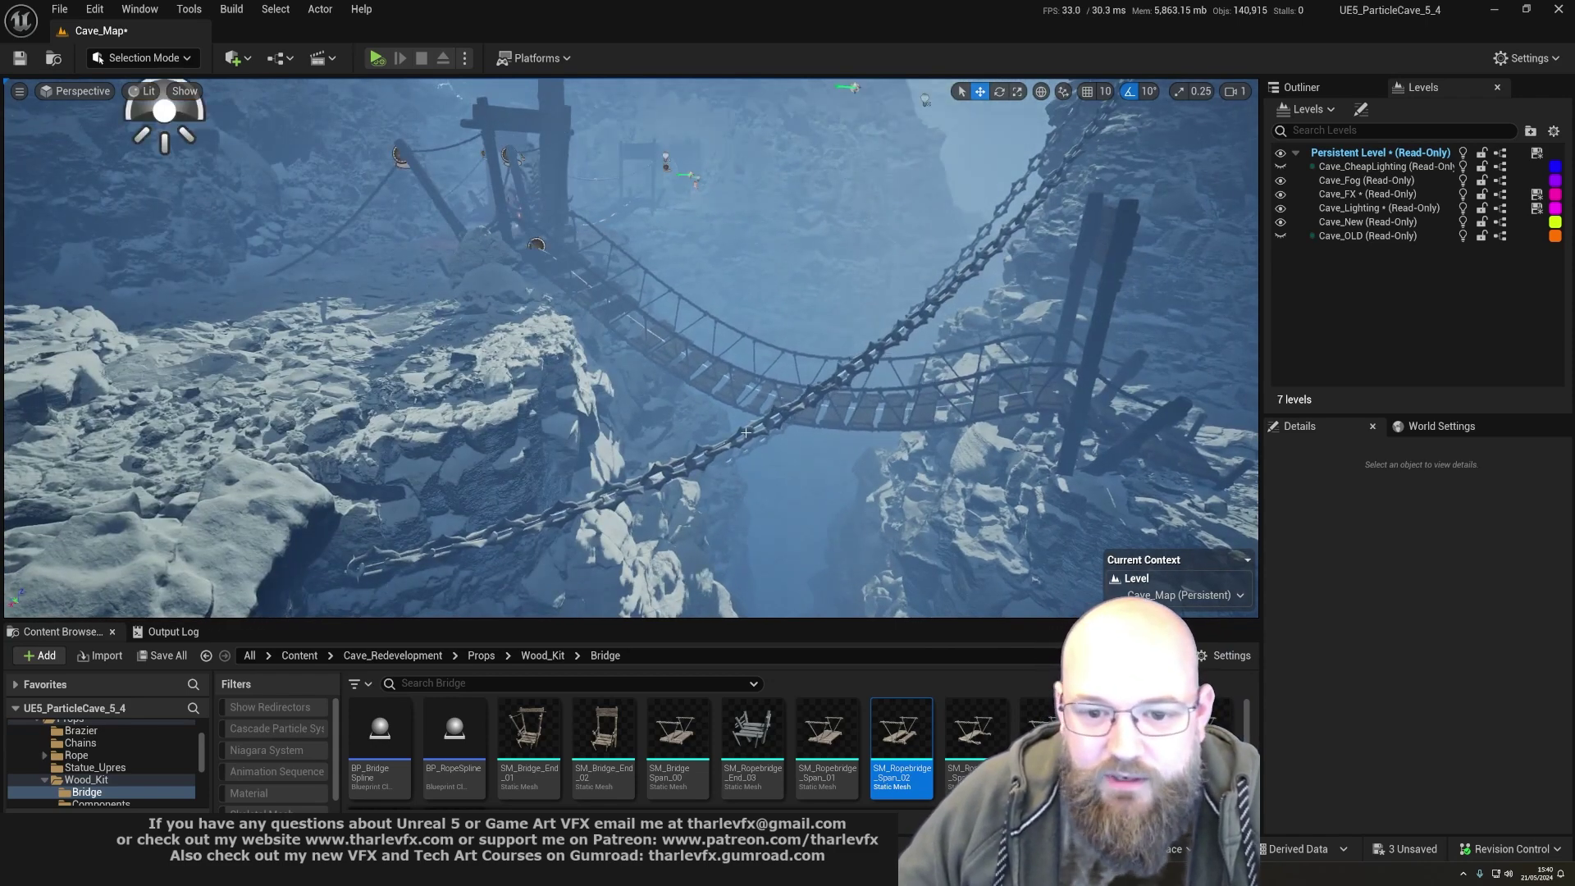
# - Reopen the large ravine chain's blueprint and check the ChainCentre variable's Instance Editable and Show 3D Widget settings
pyautogui.click(844, 386)
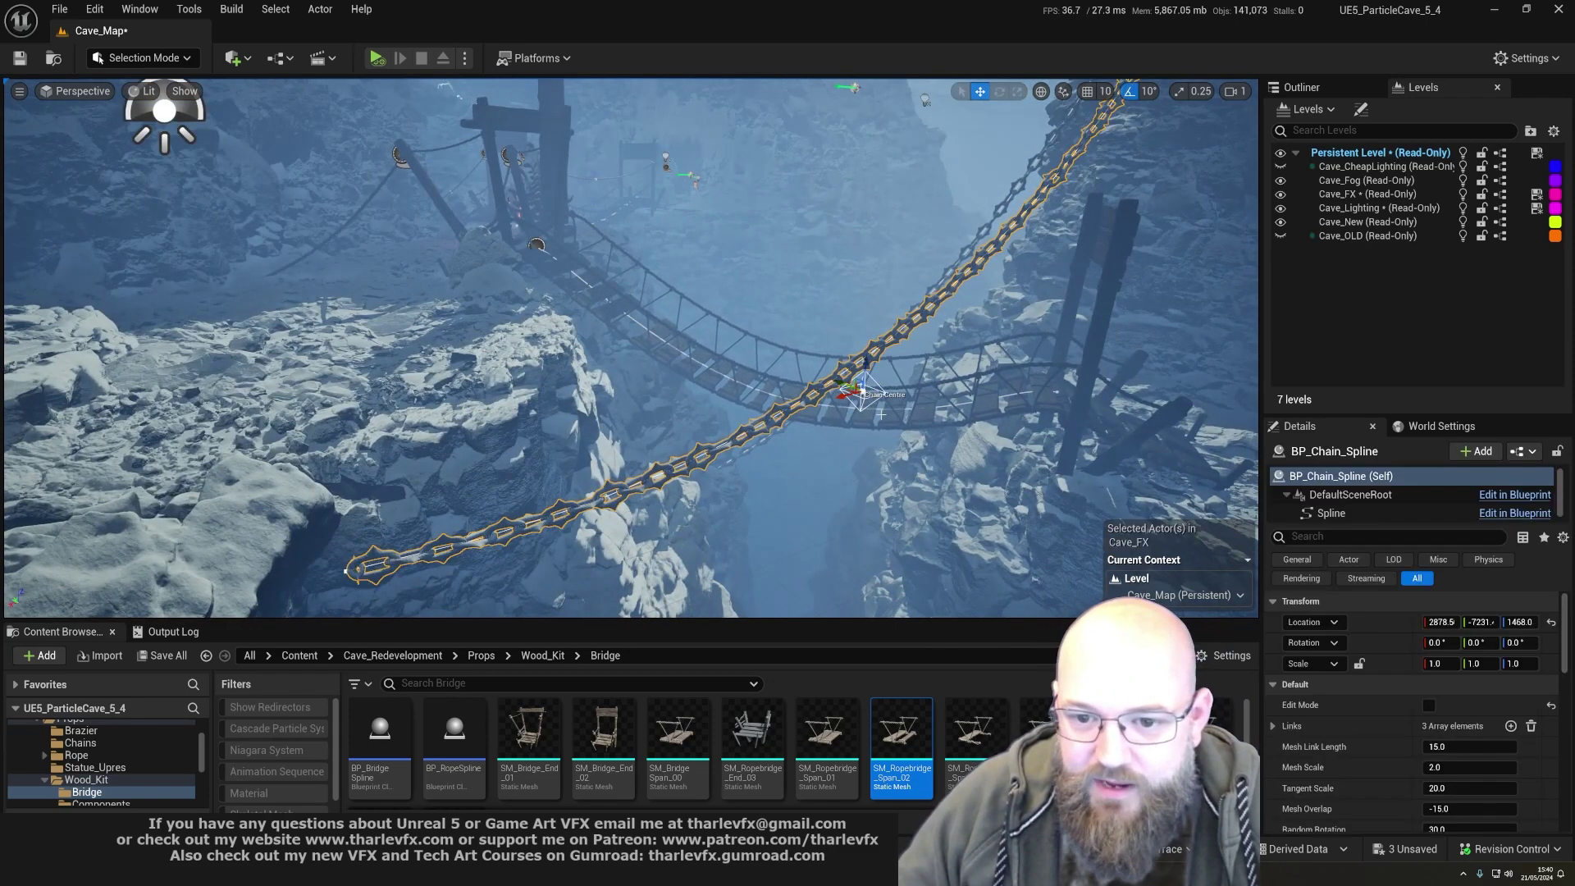
pyautogui.hotkey('ctrl', 'e')
pyautogui.scroll(-2, 484, 241)
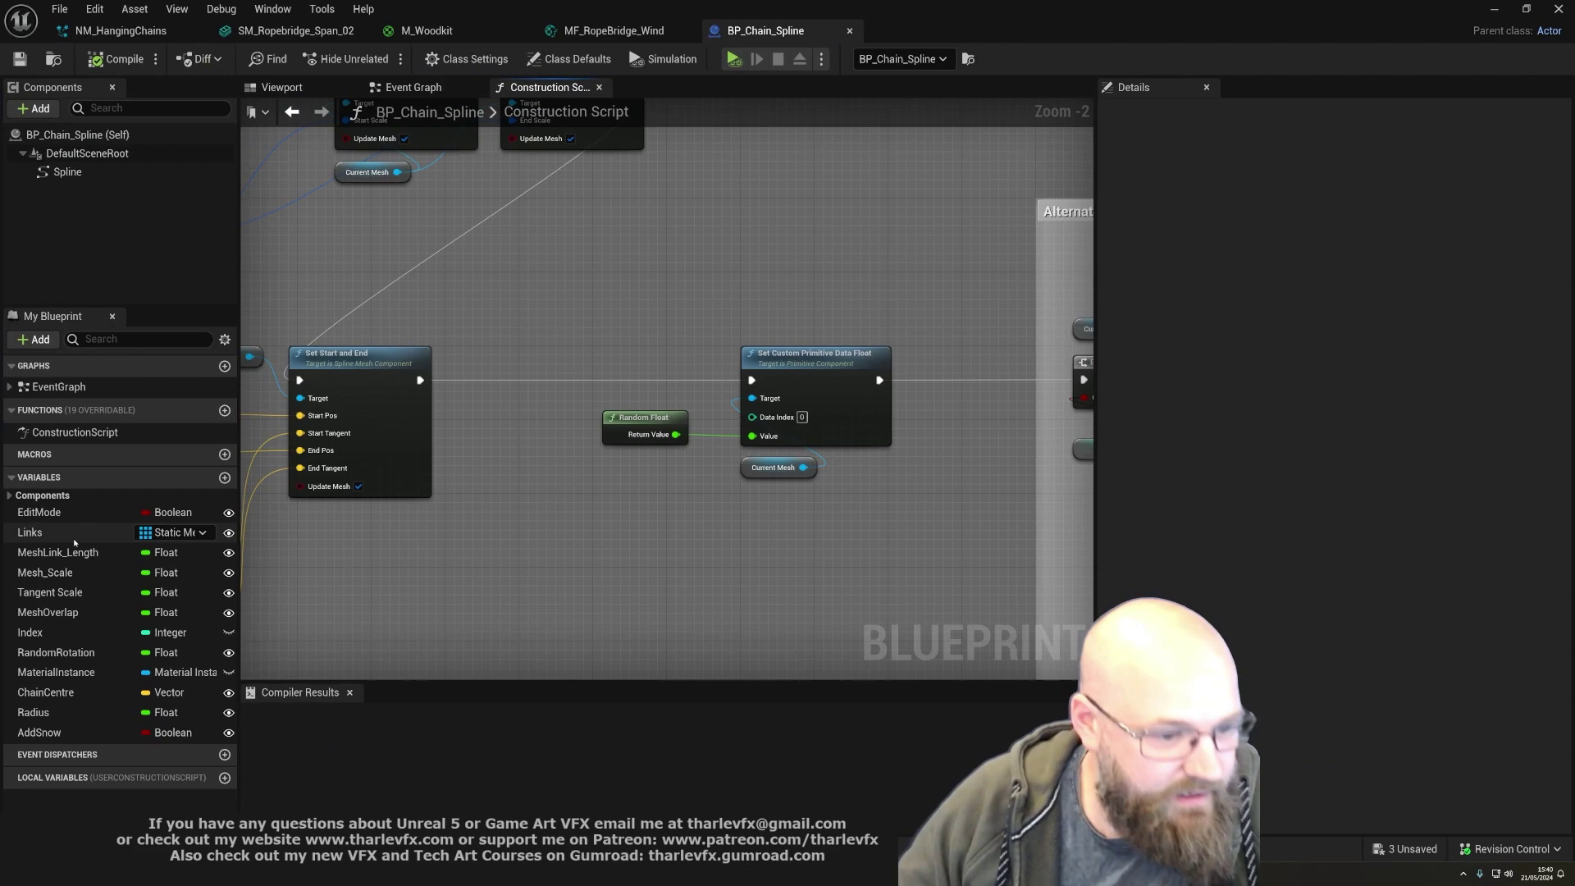
pyautogui.click(33, 693)
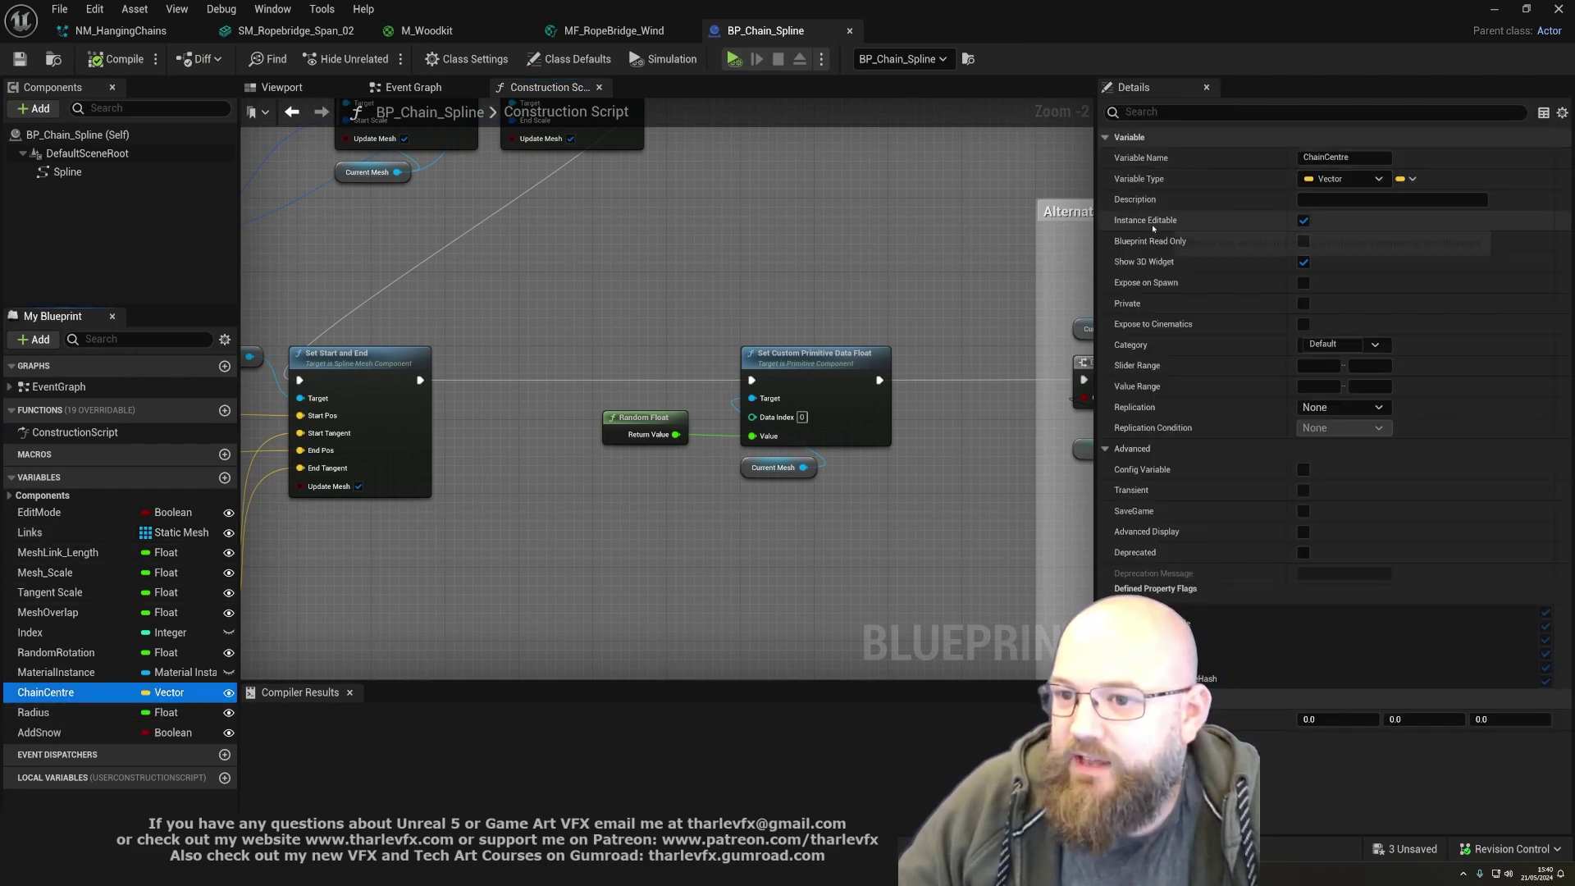
pyautogui.moveTo(1148, 265)
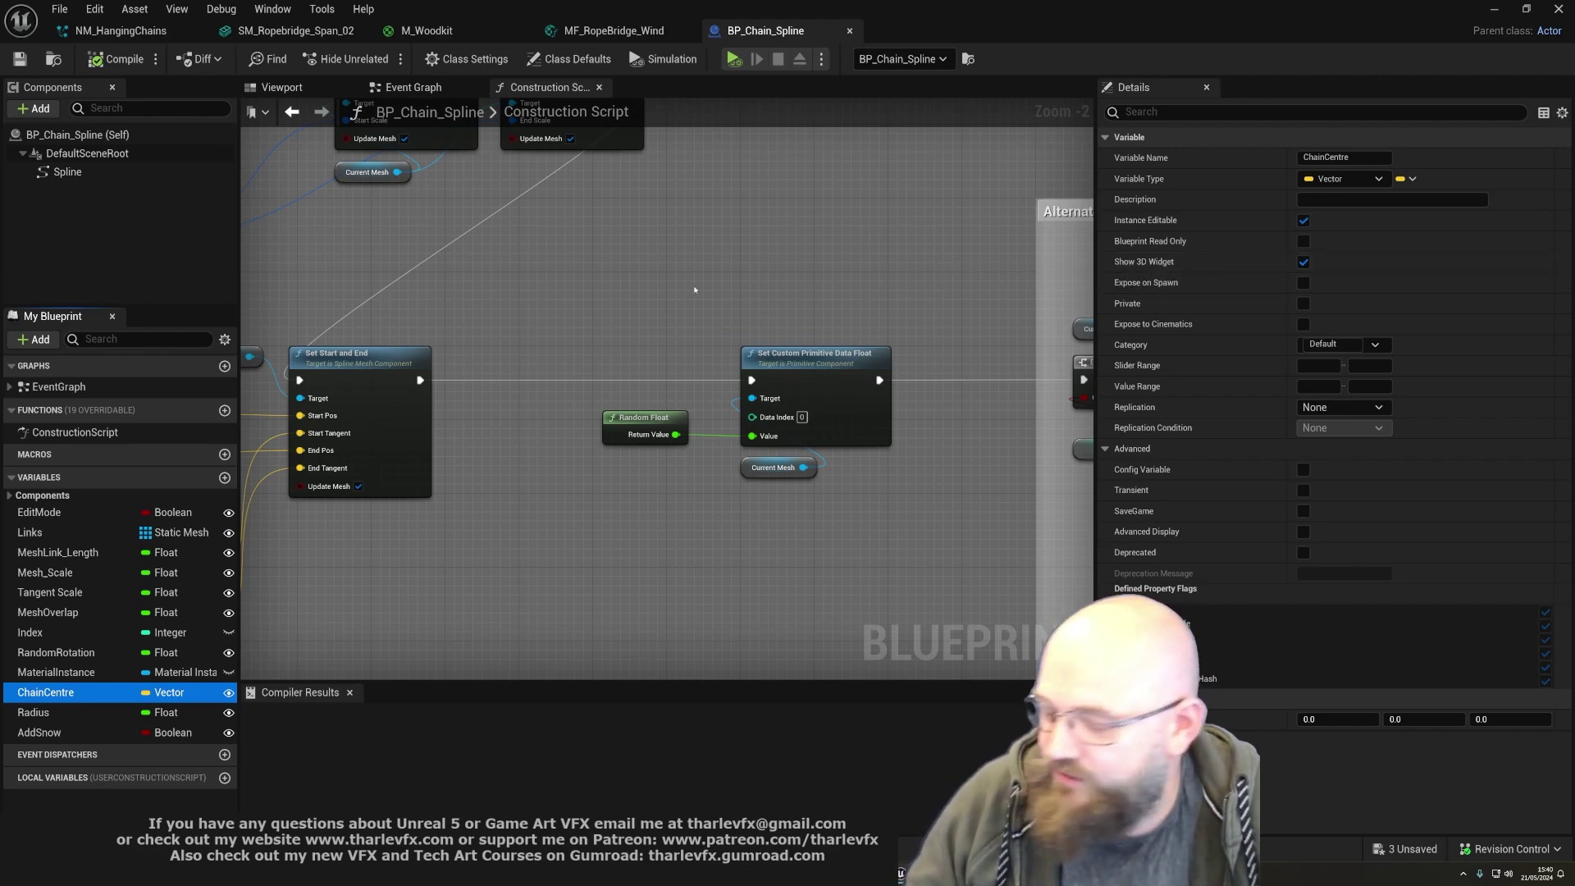
# - Return to the cave level, select the second ravine chain to inspect it, and clear the selection near the rope bridge
pyautogui.click(1494, 9)
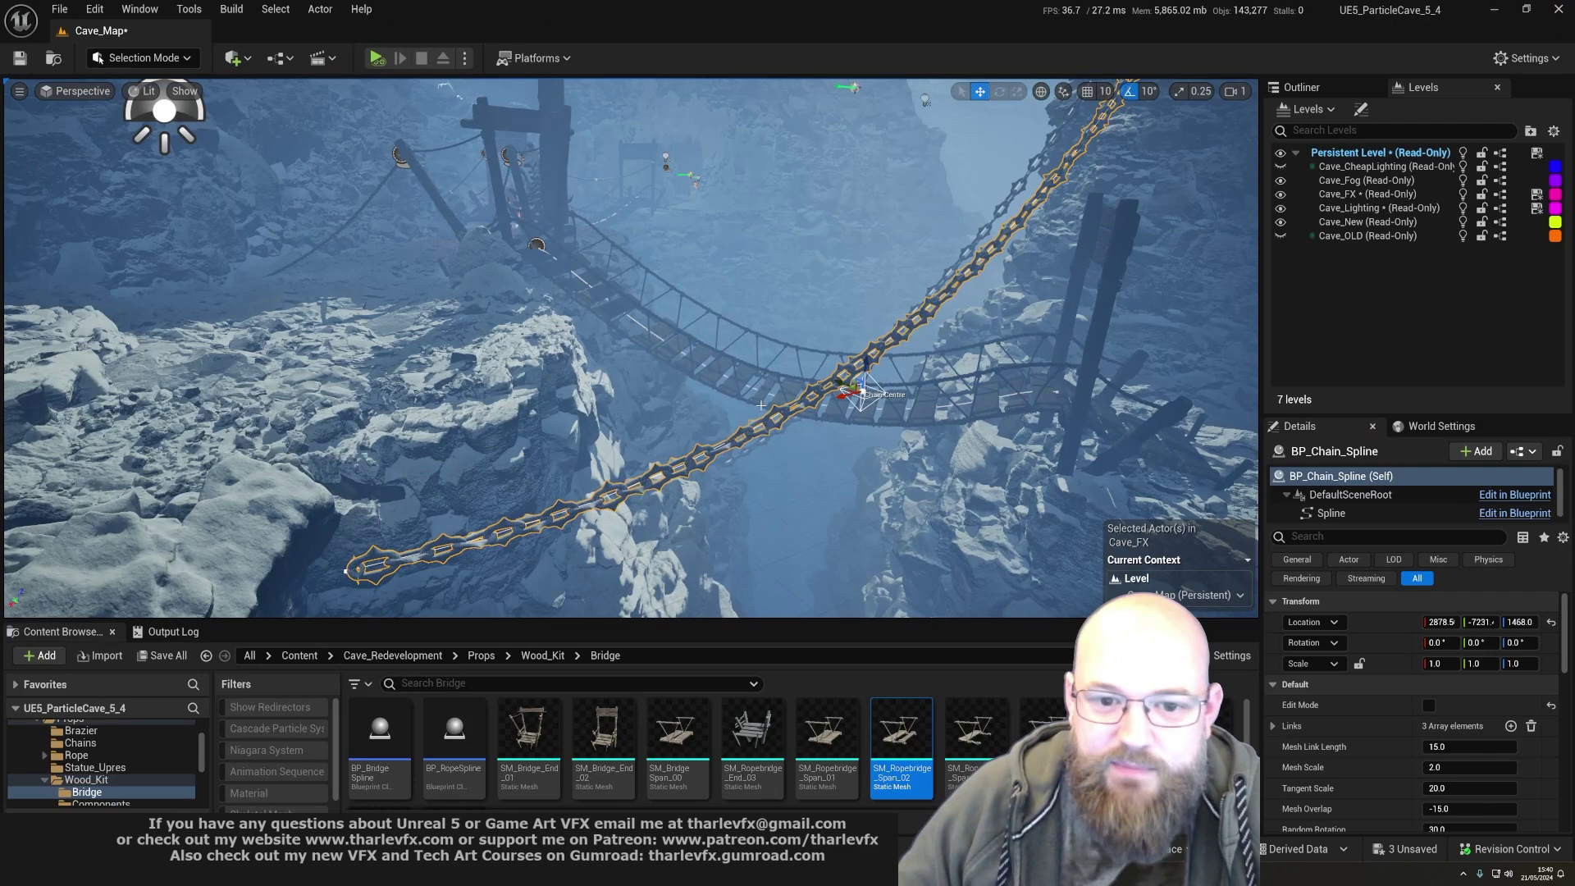
pyautogui.click(944, 376)
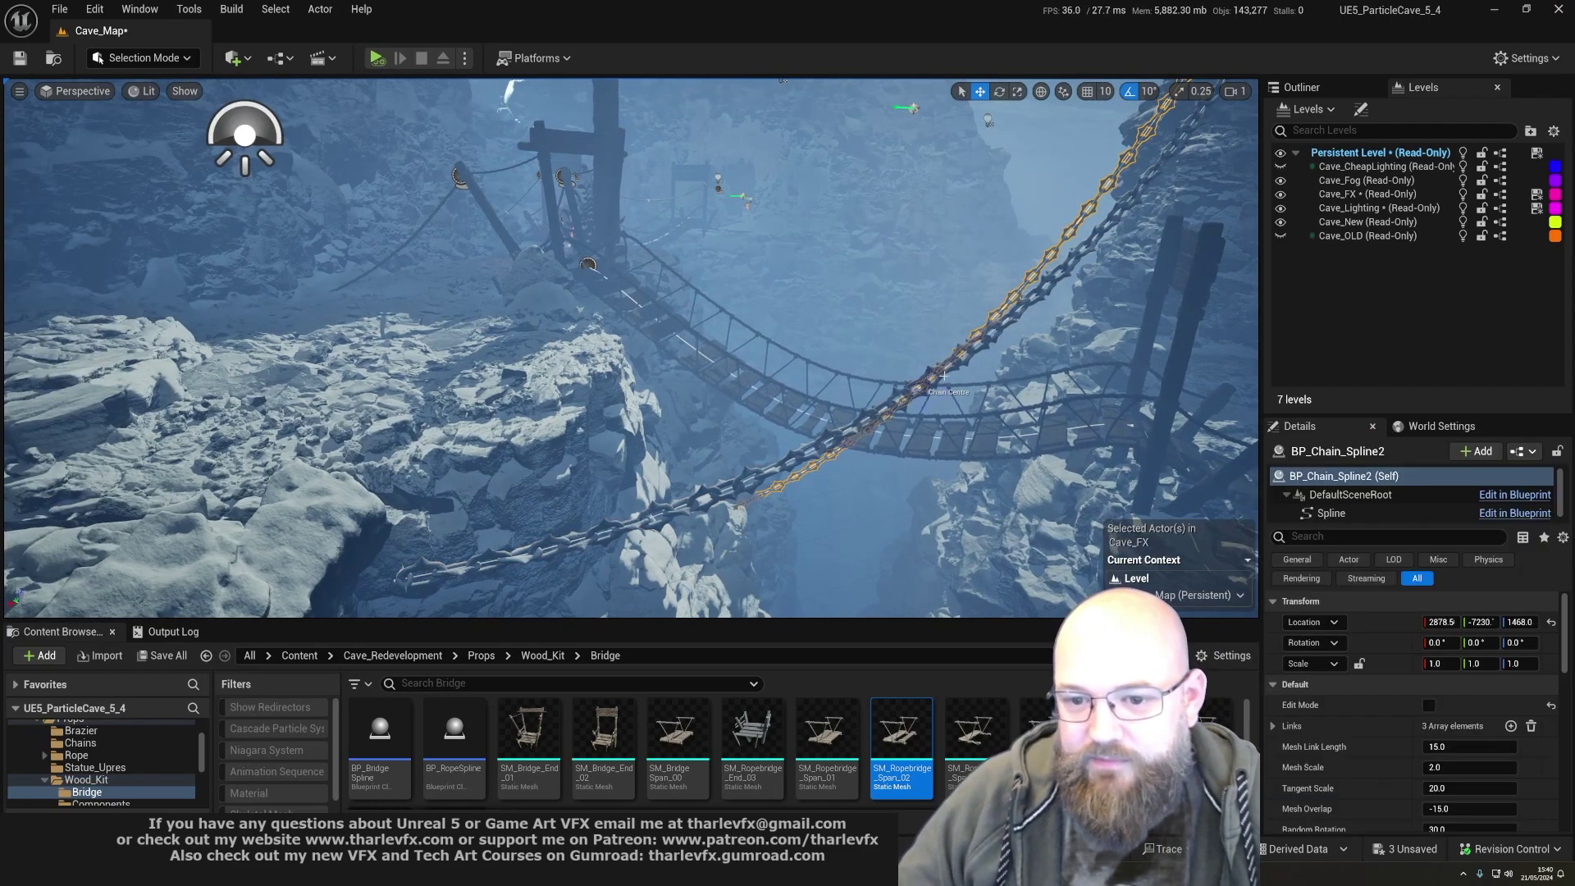
pyautogui.moveTo(934, 382); pyautogui.dragTo(742, 457, button='right')
pyautogui.press('Escape')
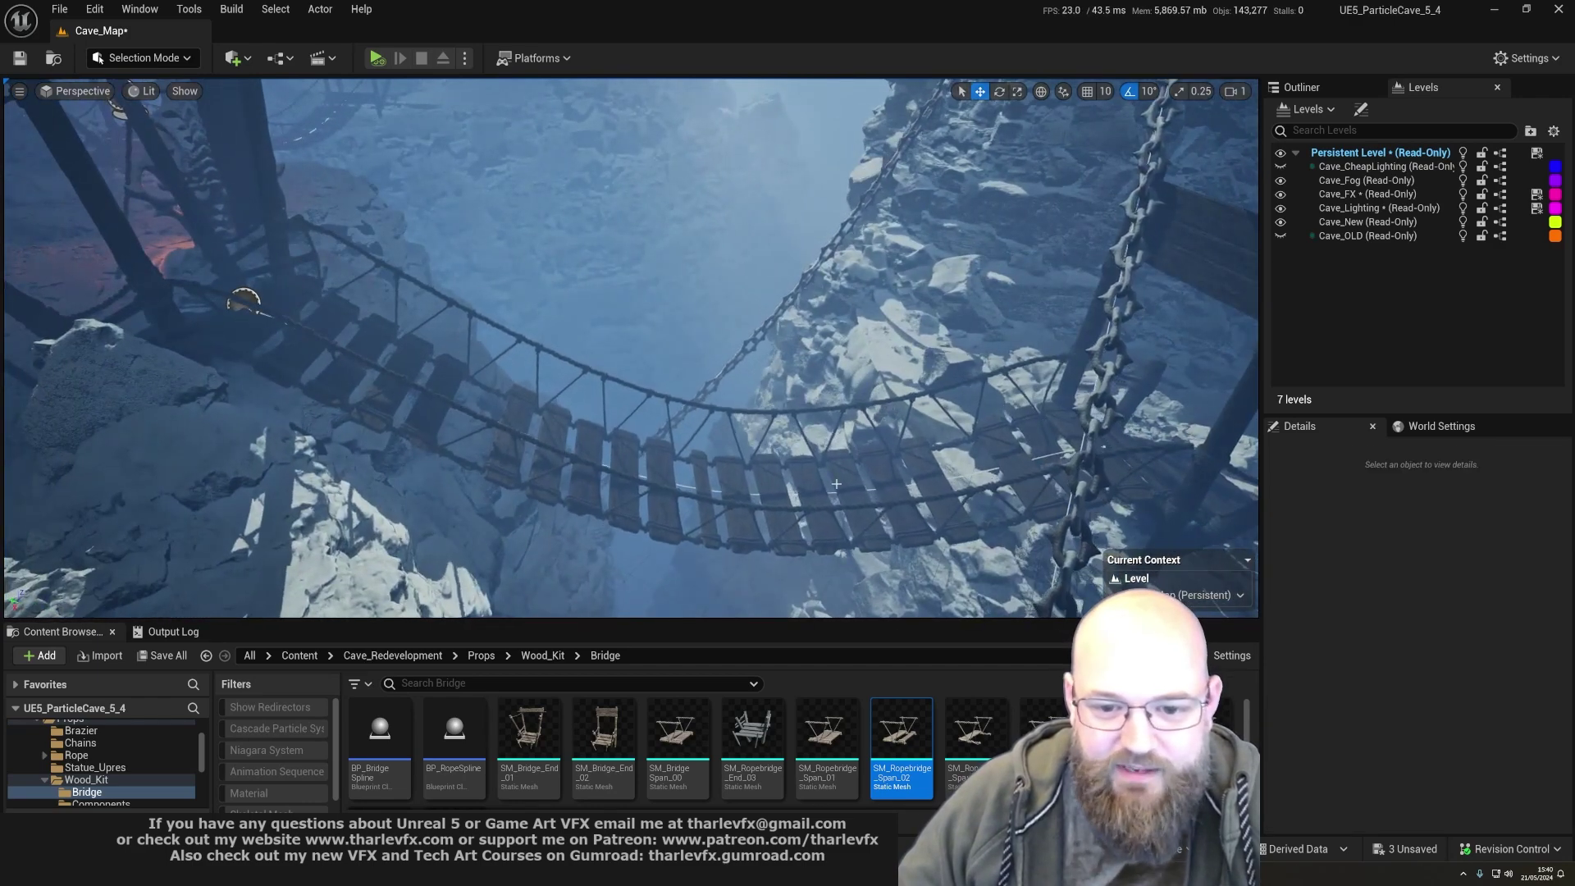
# - Place a basic Cube shape in the level at the middle of the rope bridge
pyautogui.click(238, 58)
pyautogui.moveTo(329, 238)
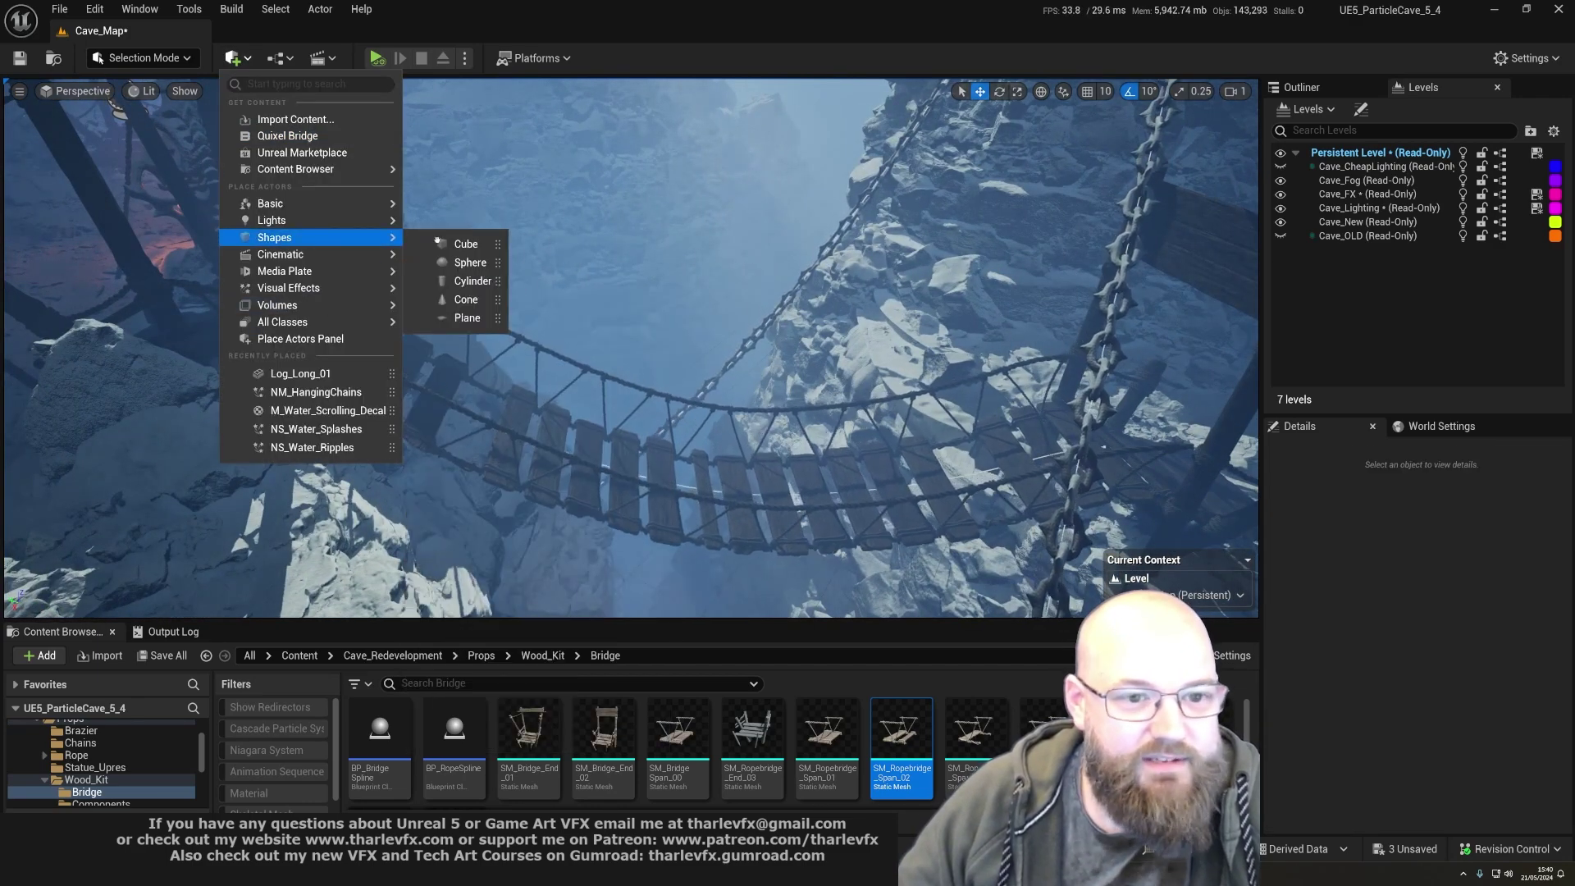
pyautogui.click(443, 243)
pyautogui.click(891, 473)
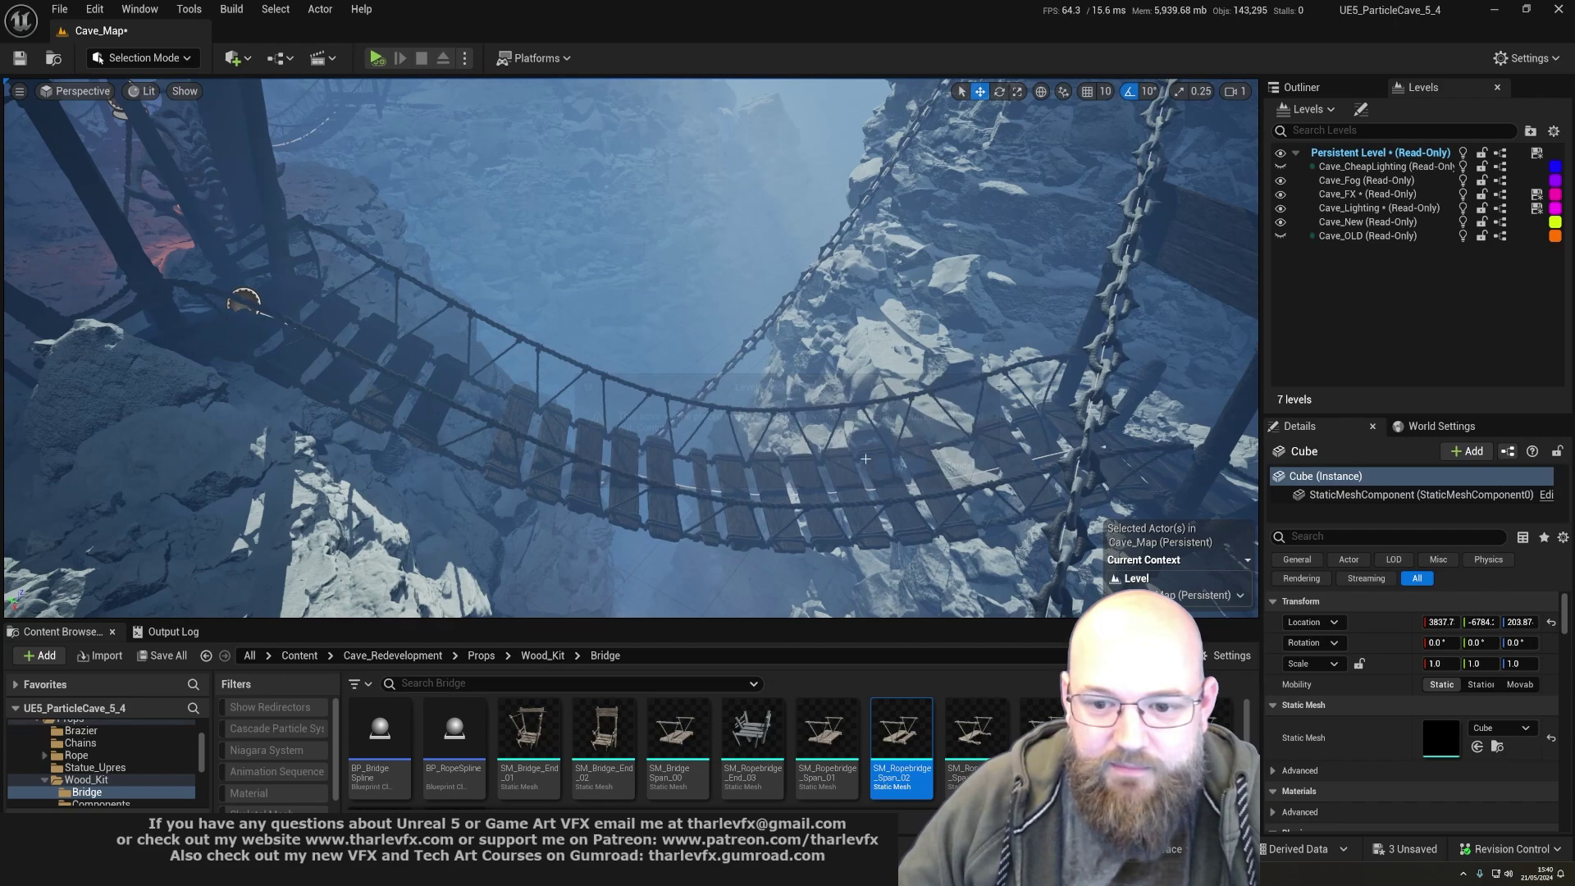
# - Delete the Cube from the middle of the rope bridge and select the large chain crossing the ravine
pyautogui.moveTo(597, 321); pyautogui.dragTo(592, 318, button='right')
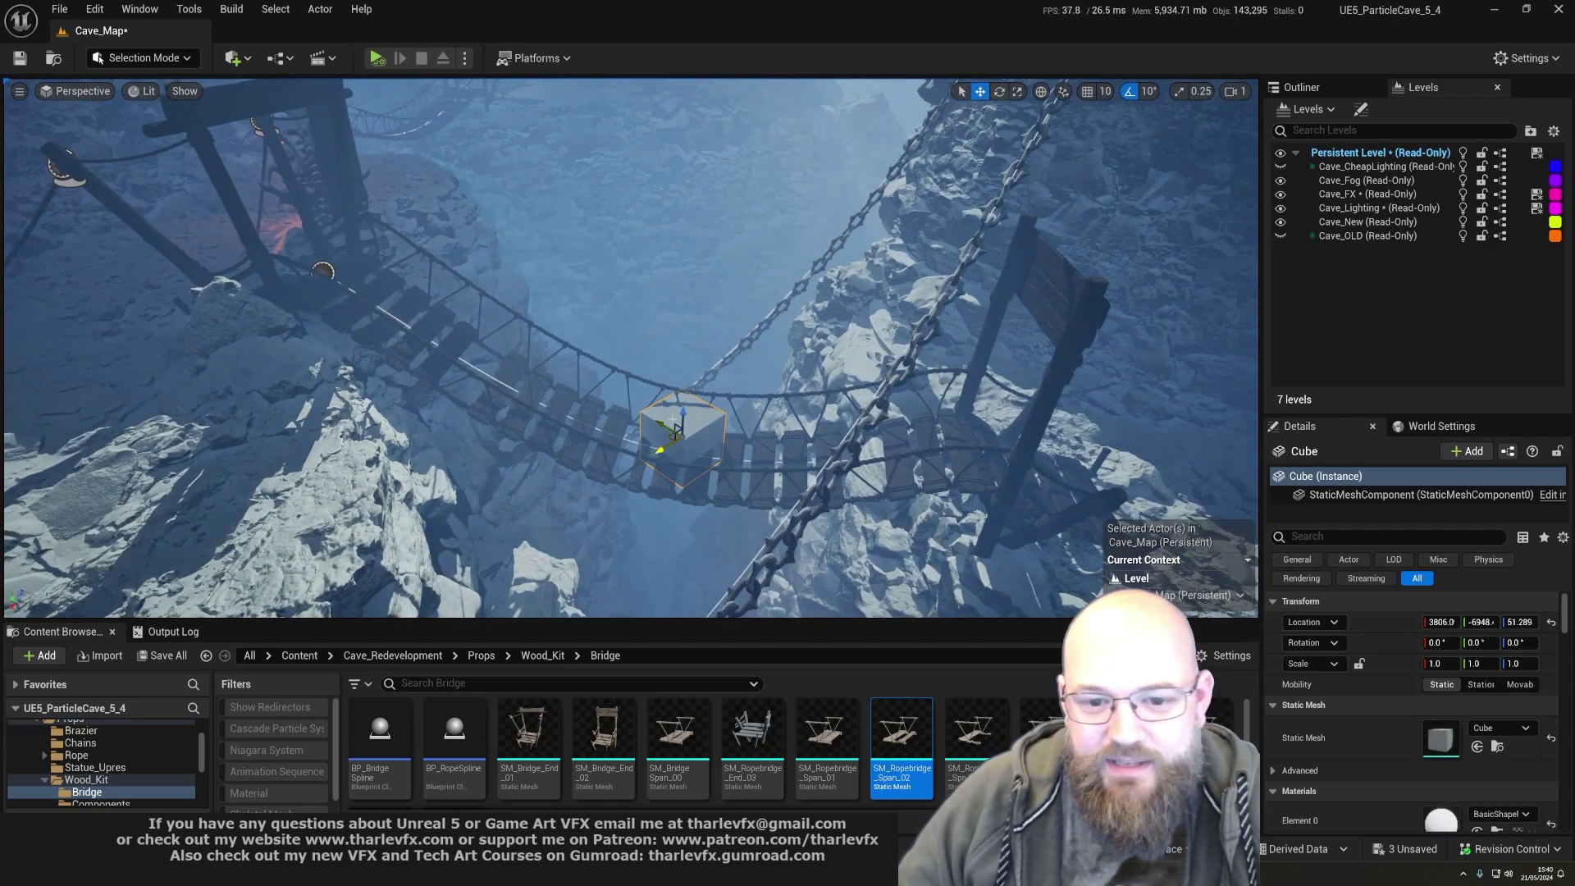
pyautogui.press('Delete')
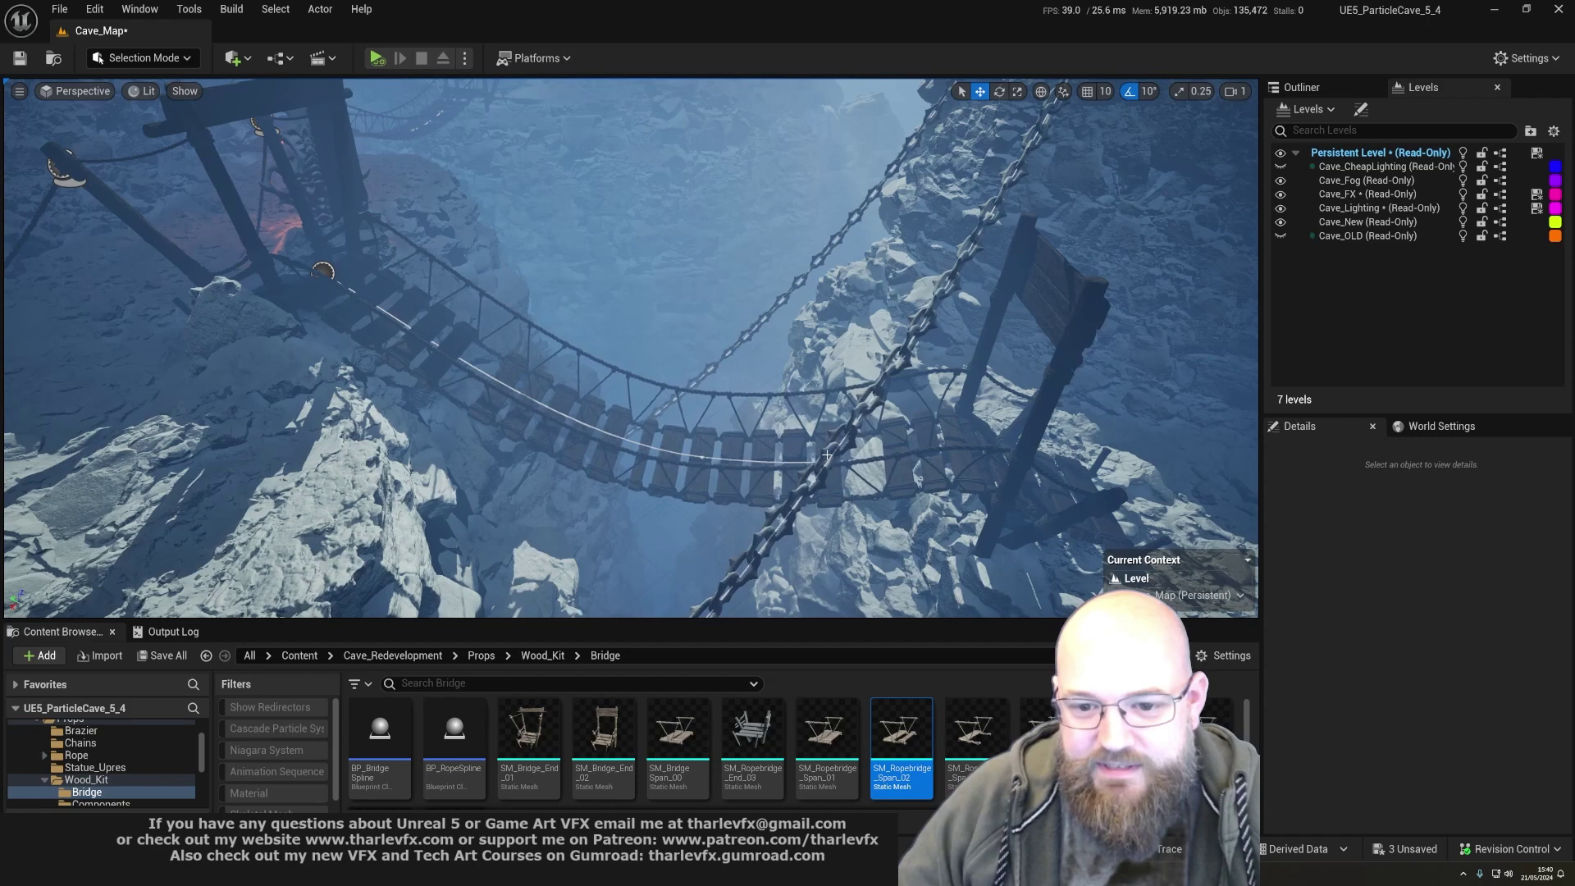
pyautogui.click(827, 455)
pyautogui.moveTo(827, 455)
pyautogui.mouseDown(button='right')
pyautogui.moveTo(809, 452)
pyautogui.moveTo(817, 479)
pyautogui.mouseUp(button='right')
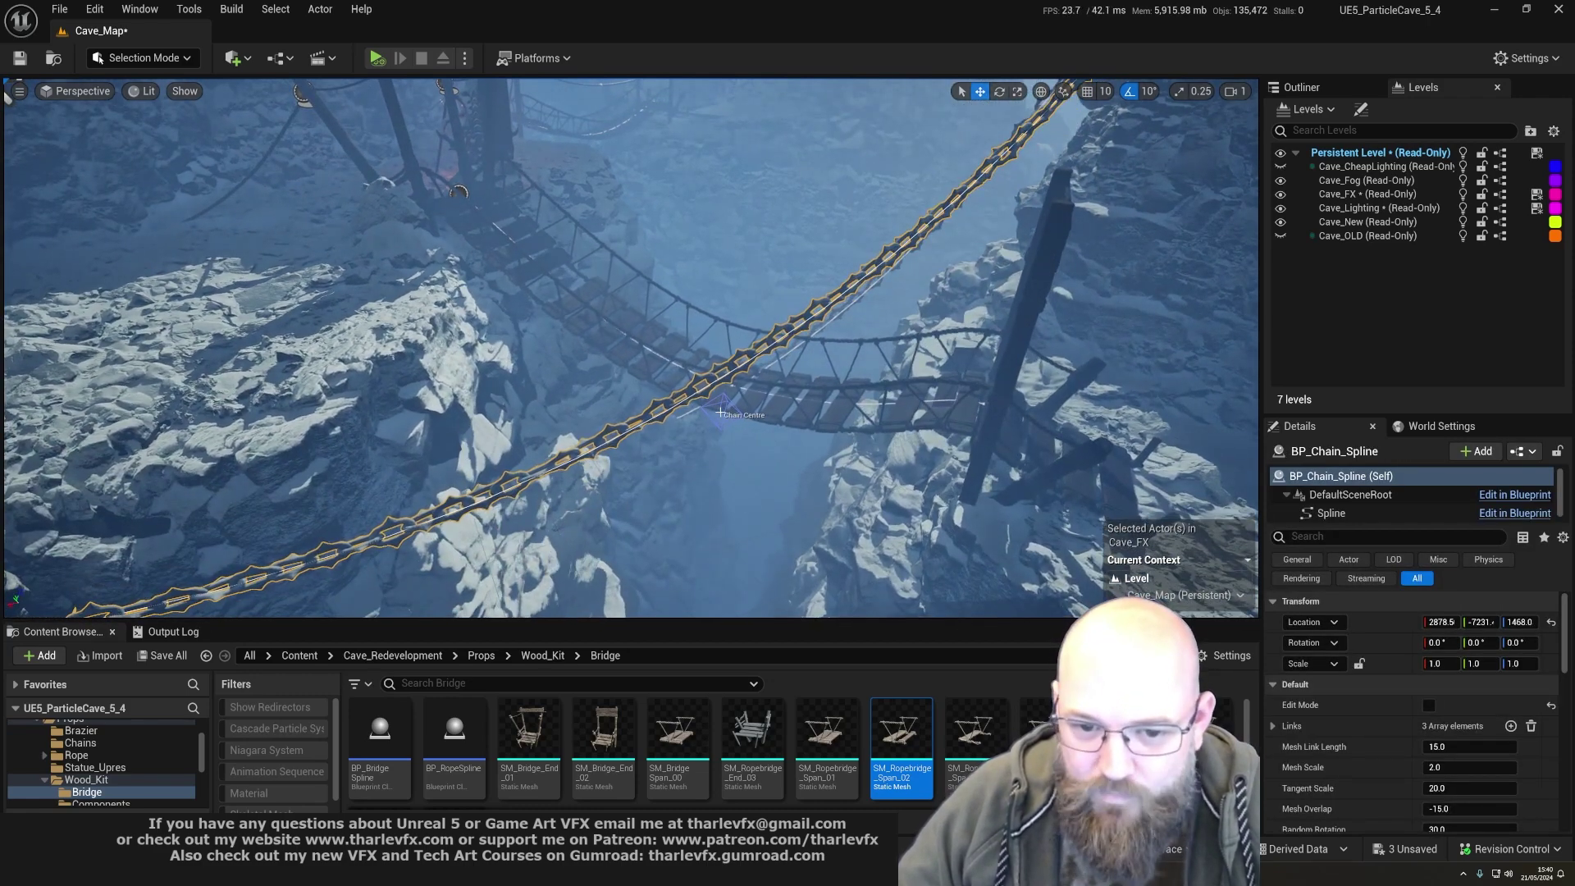
# - Try moving the ravine chain's Chain Centre point away onto the rocks beside the bridge, and undo the move
pyautogui.click(721, 411)
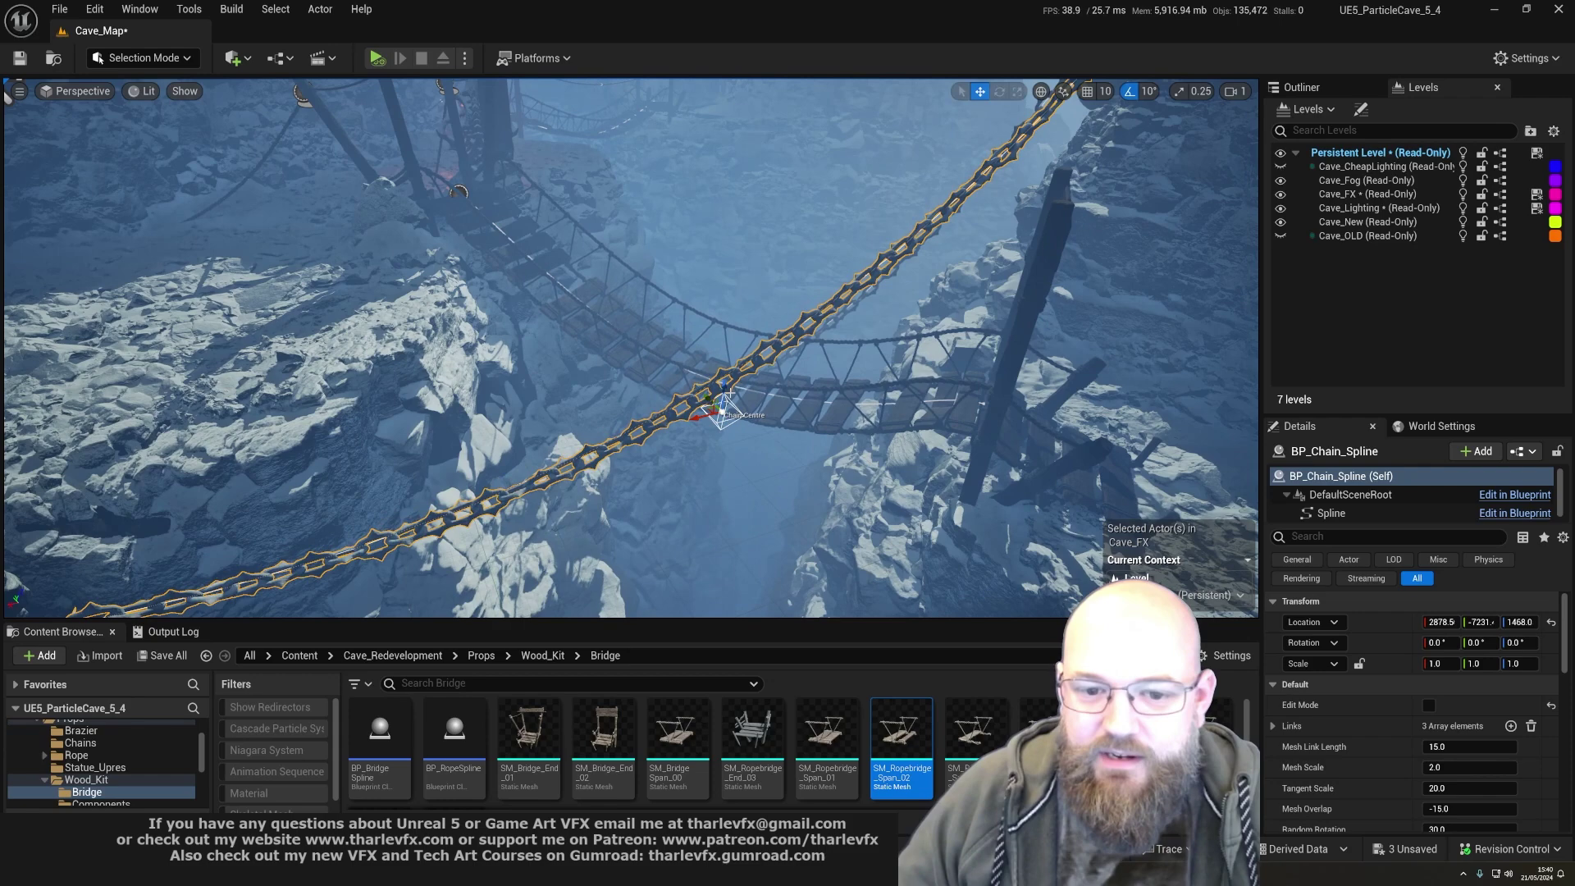
pyautogui.press('Escape')
pyautogui.moveTo(808, 515); pyautogui.dragTo(693, 375, button='right')
pyautogui.click(727, 384)
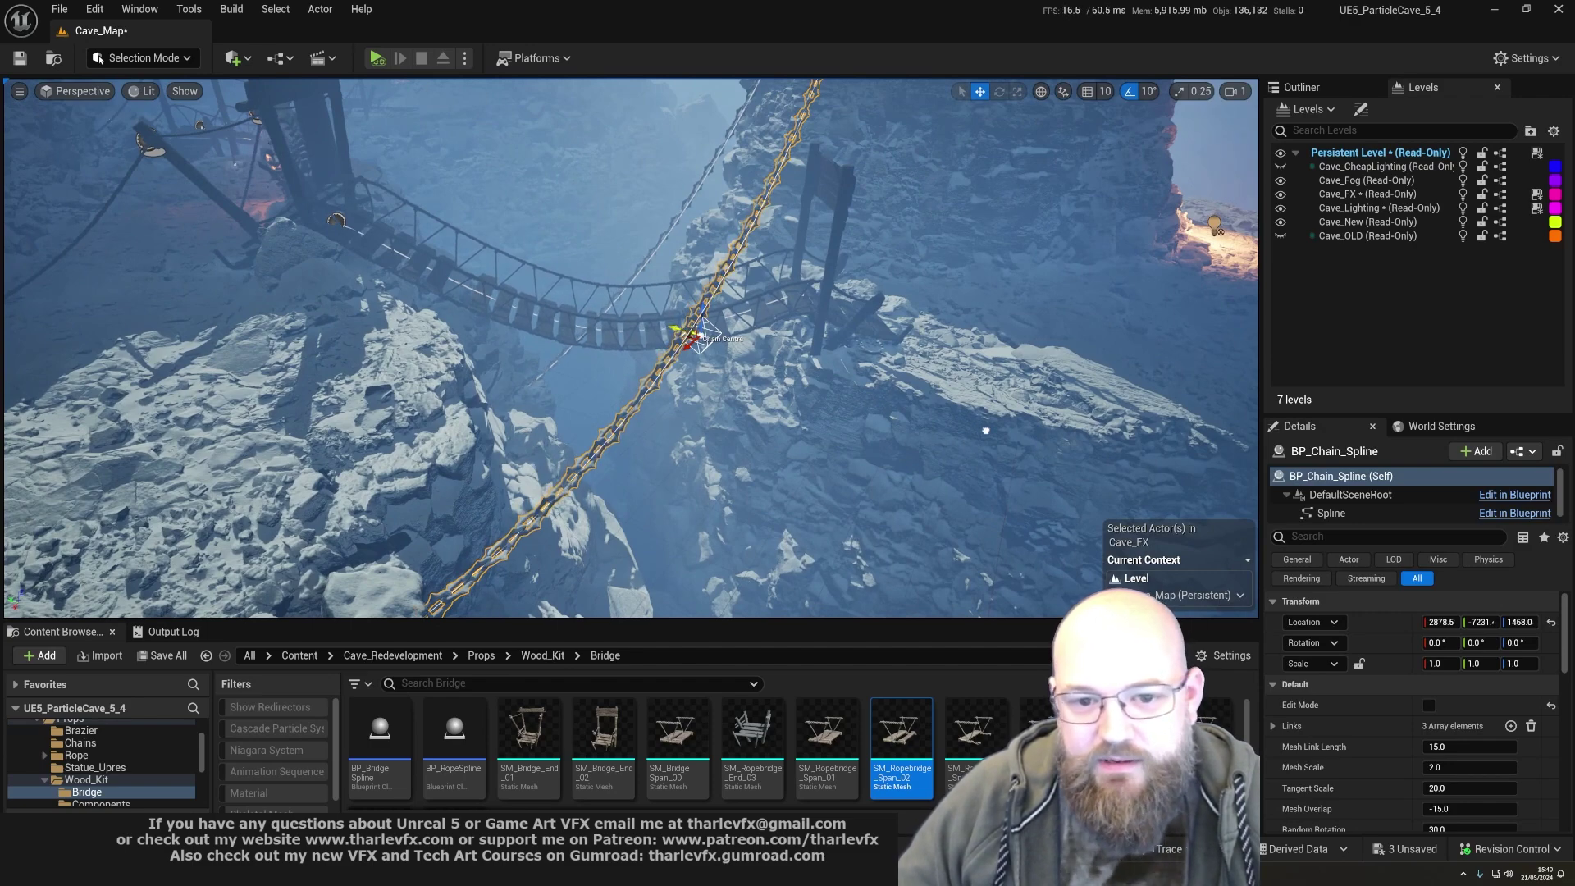
pyautogui.moveTo(986, 430); pyautogui.dragTo(994, 429)
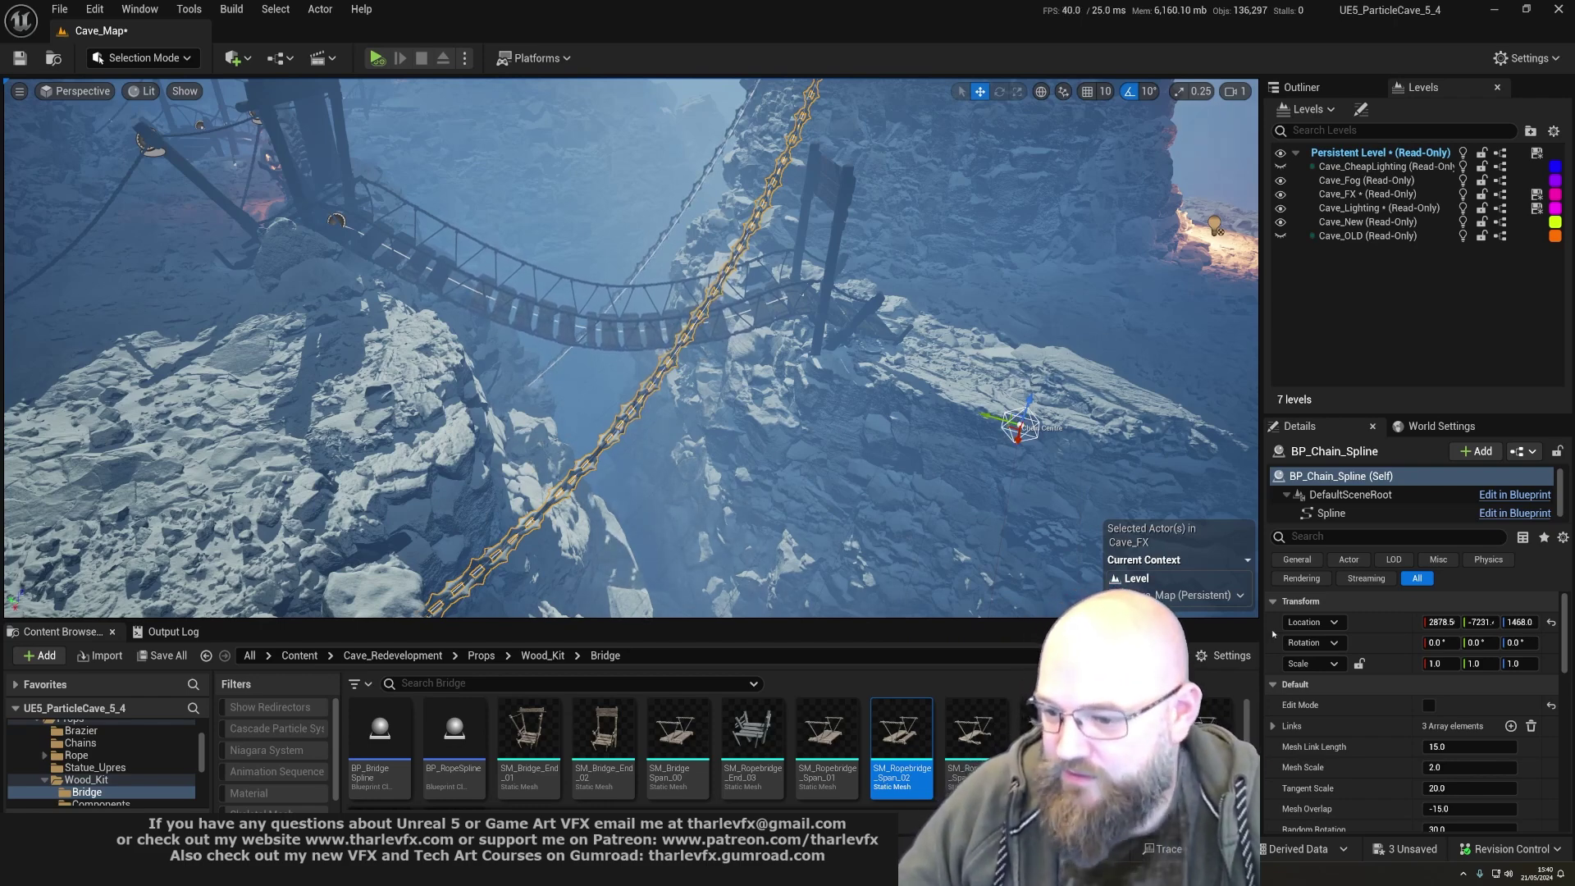
pyautogui.hotkey('ctrl', 'z')
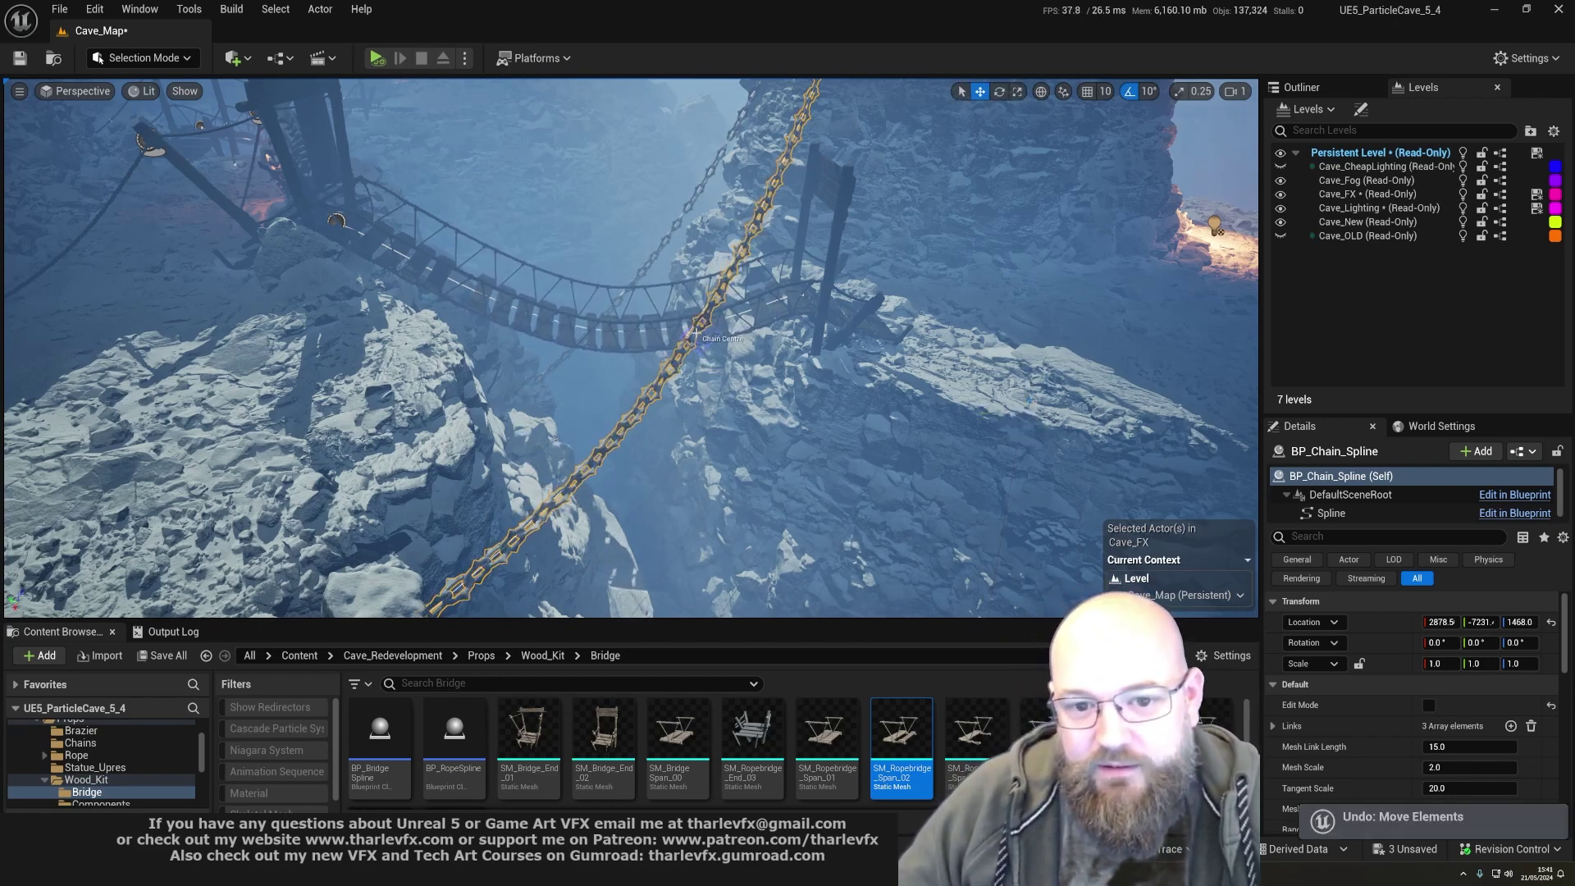
# - Review the ravine chain's Chain Centre and Radius settings, and view it deselected in game view
pyautogui.scroll(-3, 1460, 751)
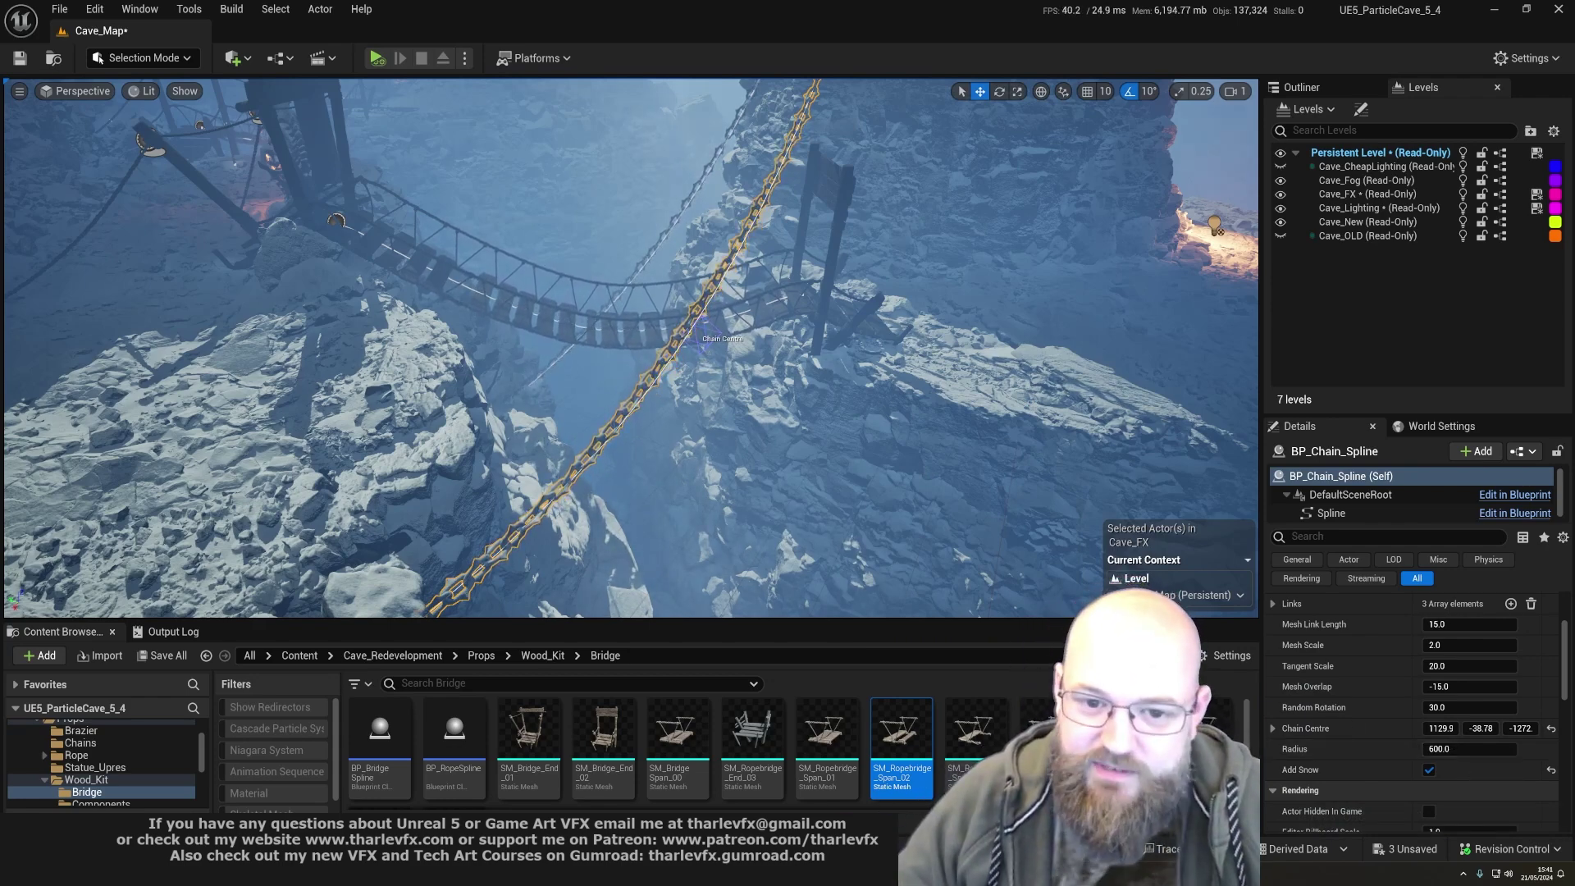
pyautogui.press('g')
pyautogui.press('g')
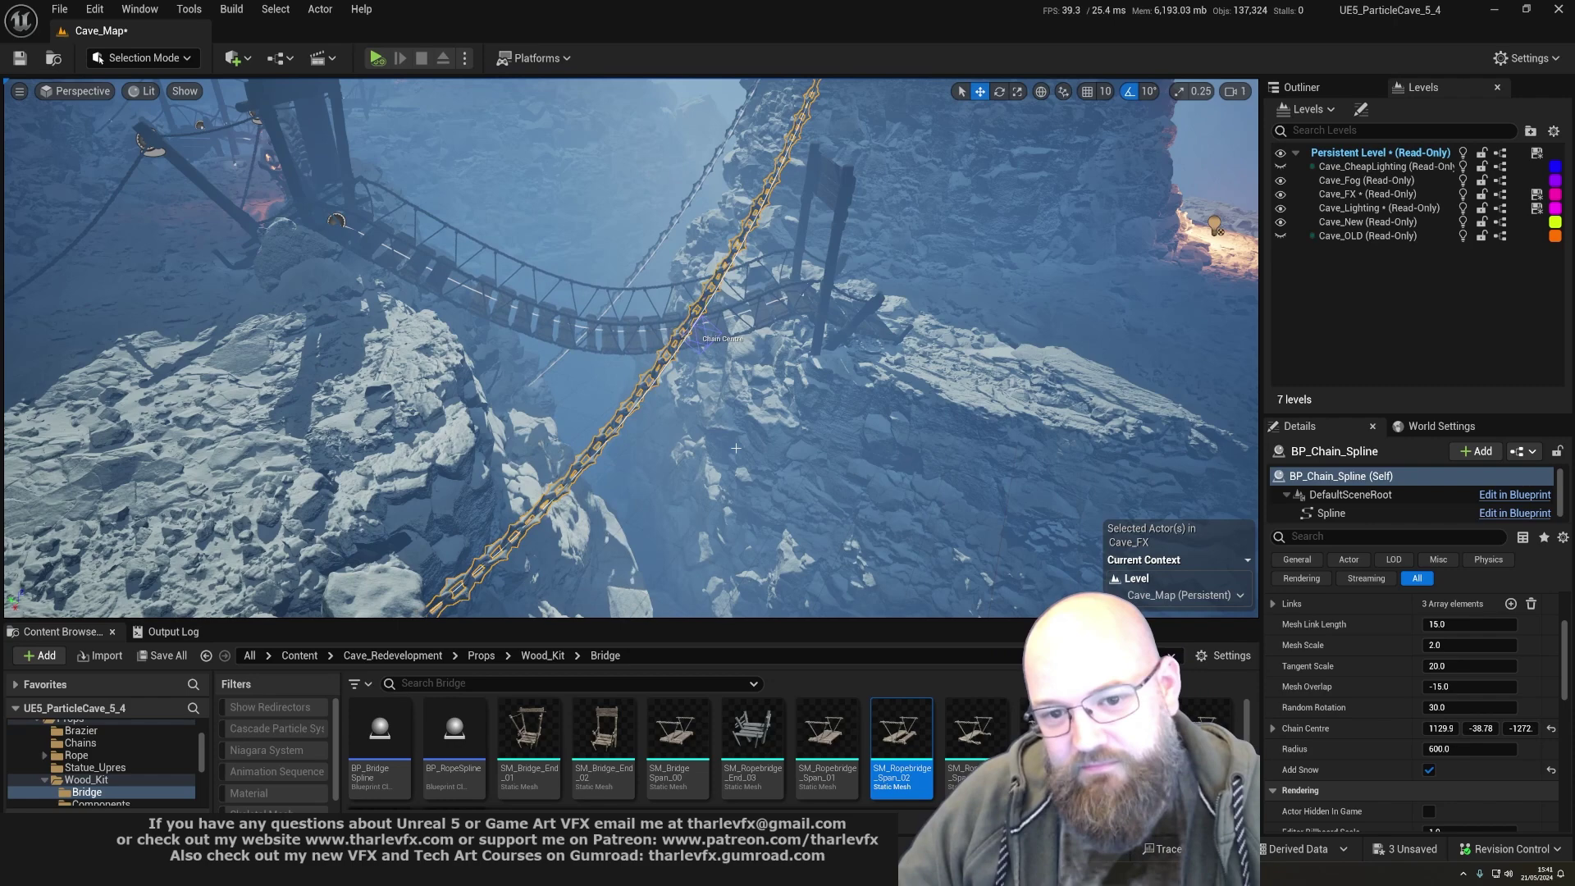
pyautogui.press('g')
pyautogui.press('Escape')
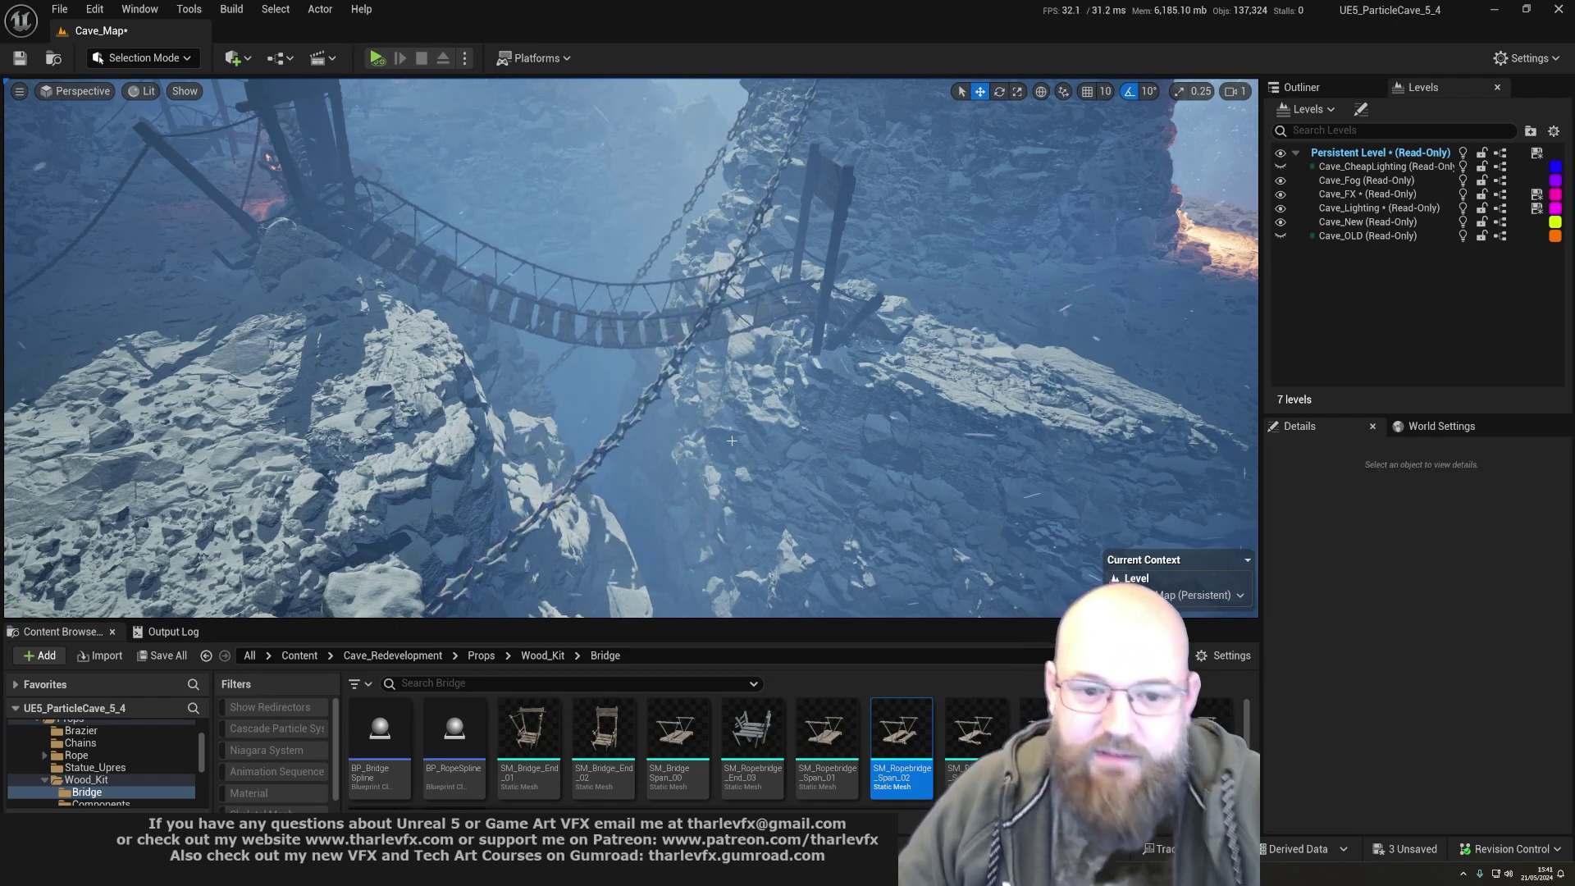
# - Reselect the ravine chain to inspect its Chain Centre marker, and clear the selection to view both chains with the bridge
pyautogui.moveTo(736, 434); pyautogui.dragTo(699, 393, button='right')
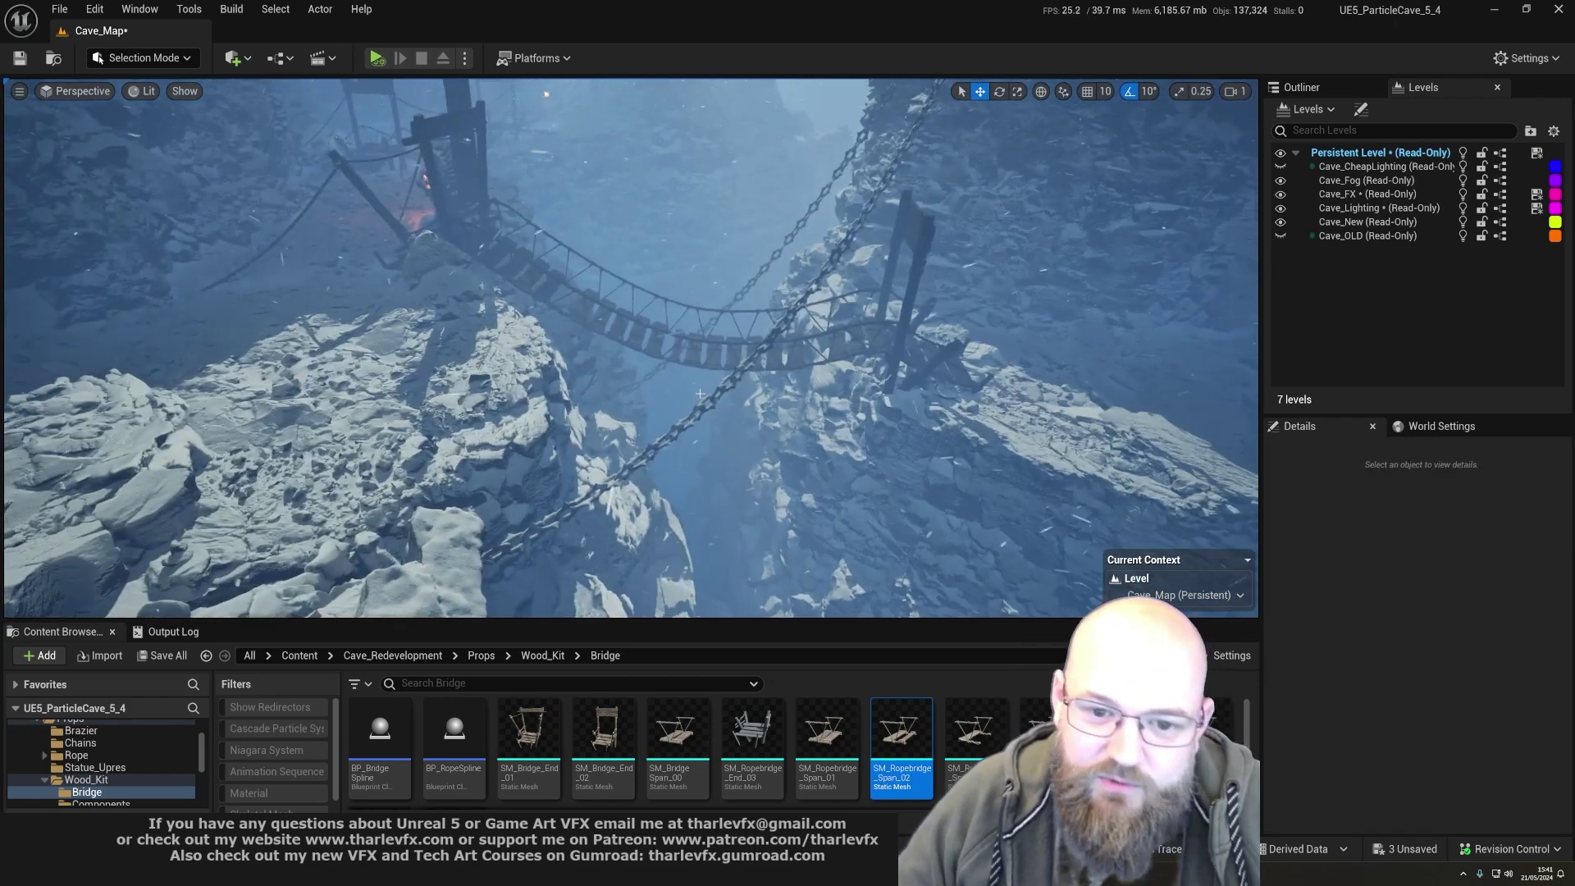
pyautogui.click(763, 334)
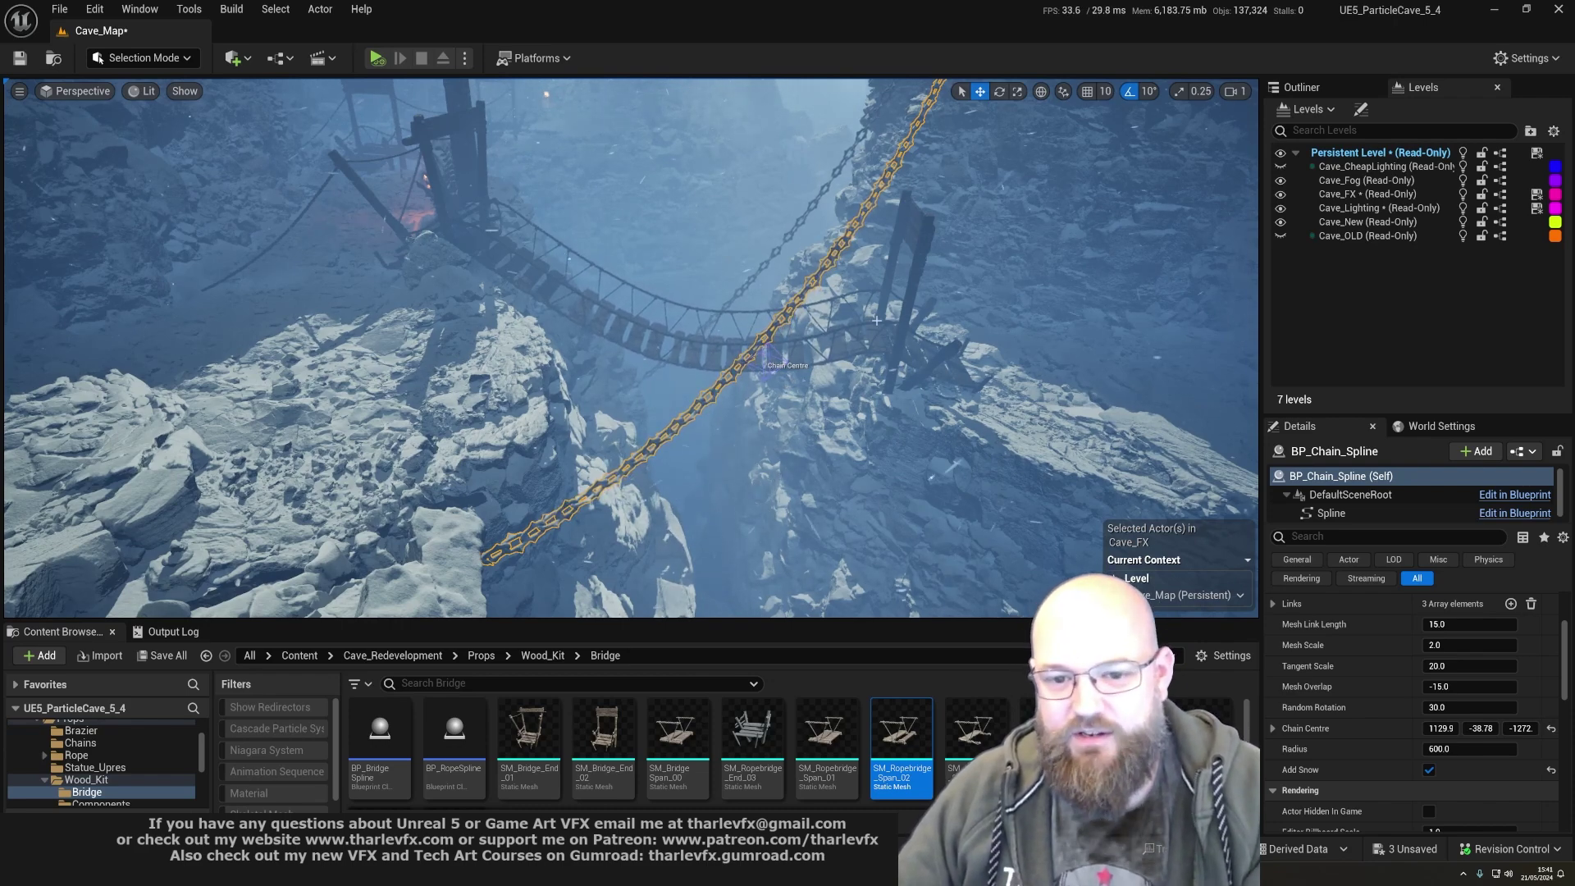
pyautogui.press('Escape')
pyautogui.moveTo(804, 415); pyautogui.dragTo(837, 385, button='right')
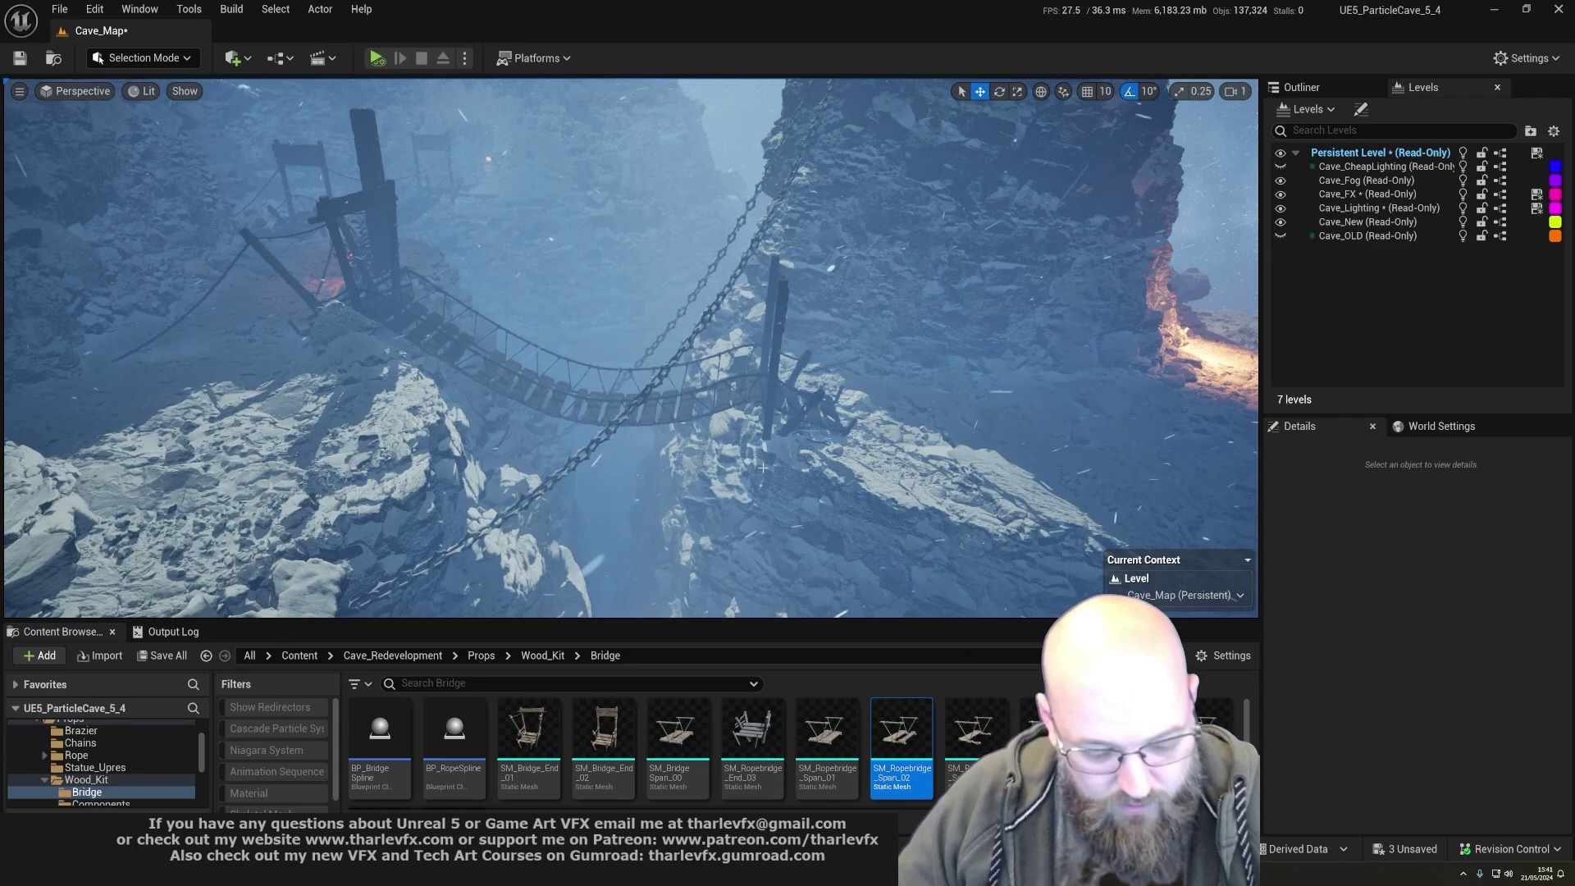
# - Go to the bookmarked waterfall area of the cave and select the SM_Waterfall_Small_Vertical2 mesh to inspect it
pyautogui.press('2')
pyautogui.press('3')
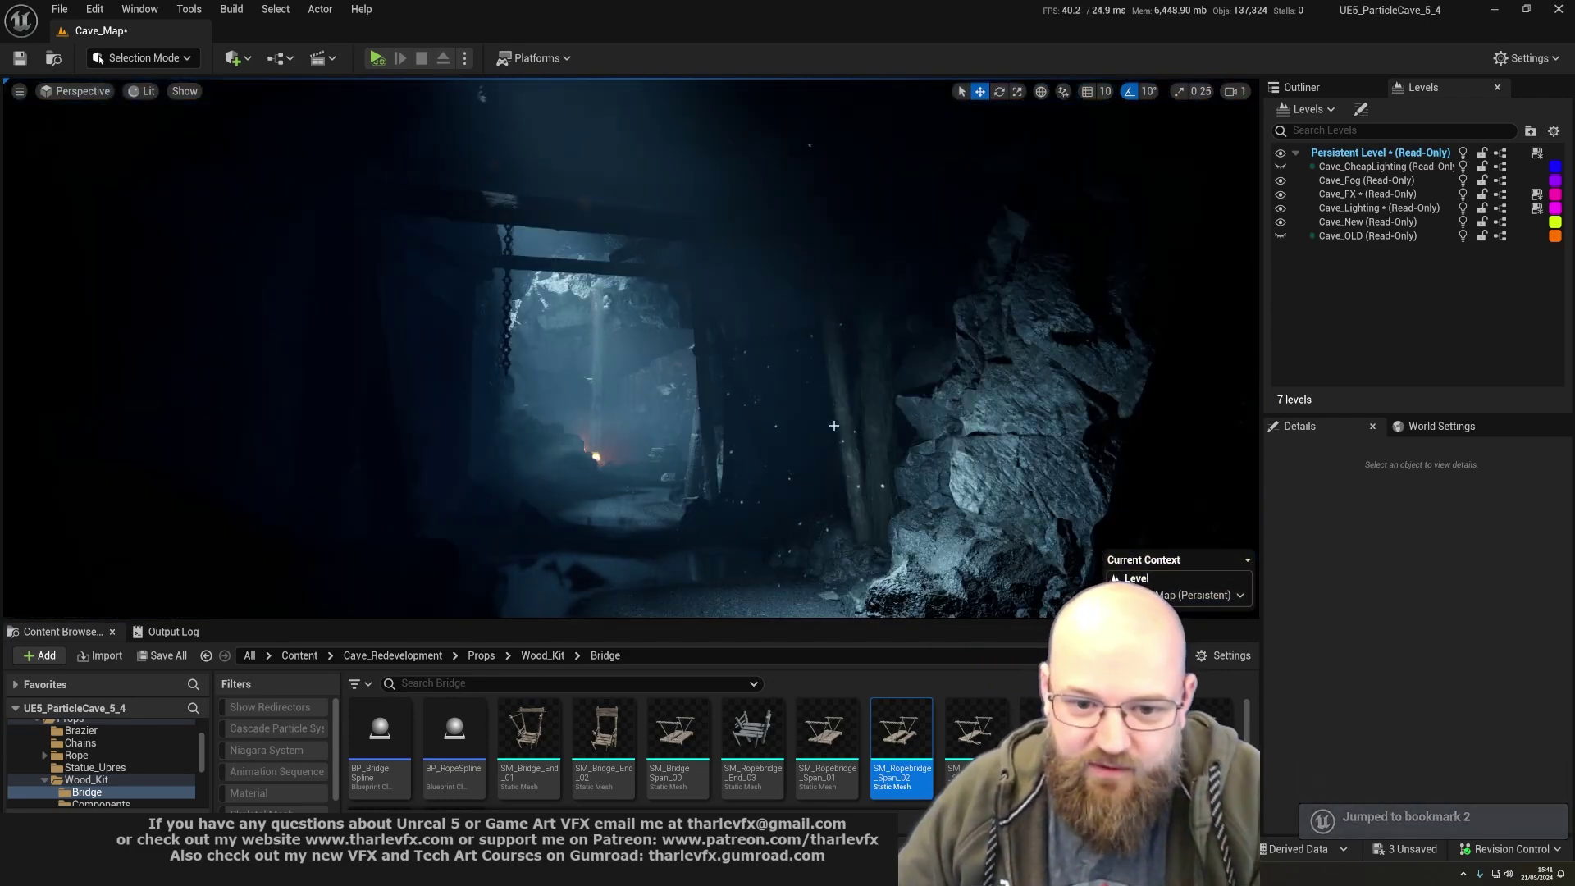
pyautogui.press('w')
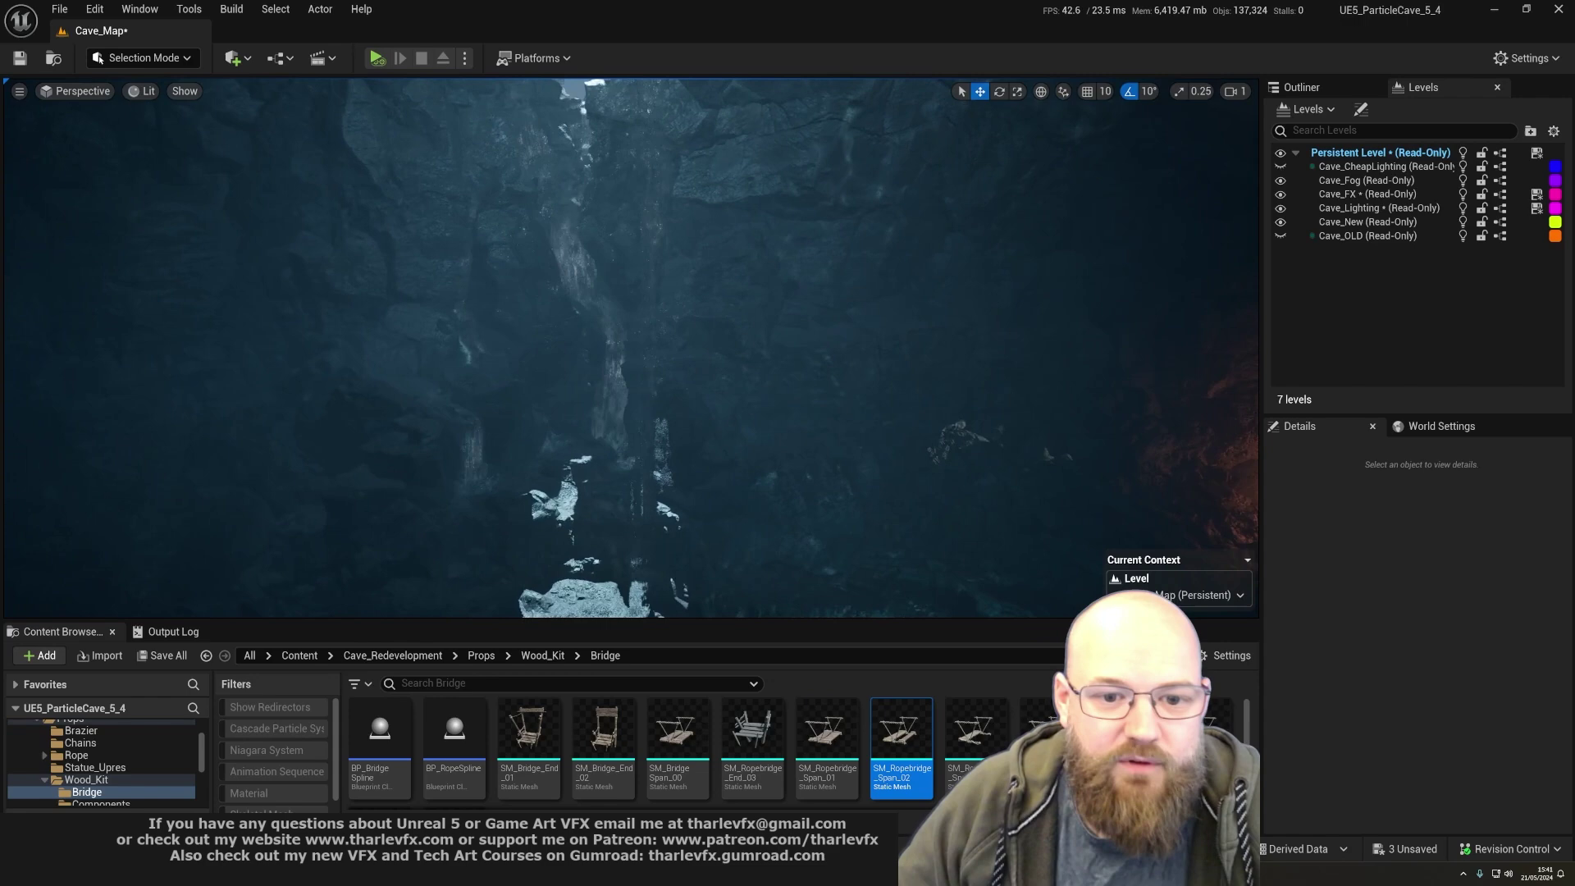
pyautogui.click(564, 228)
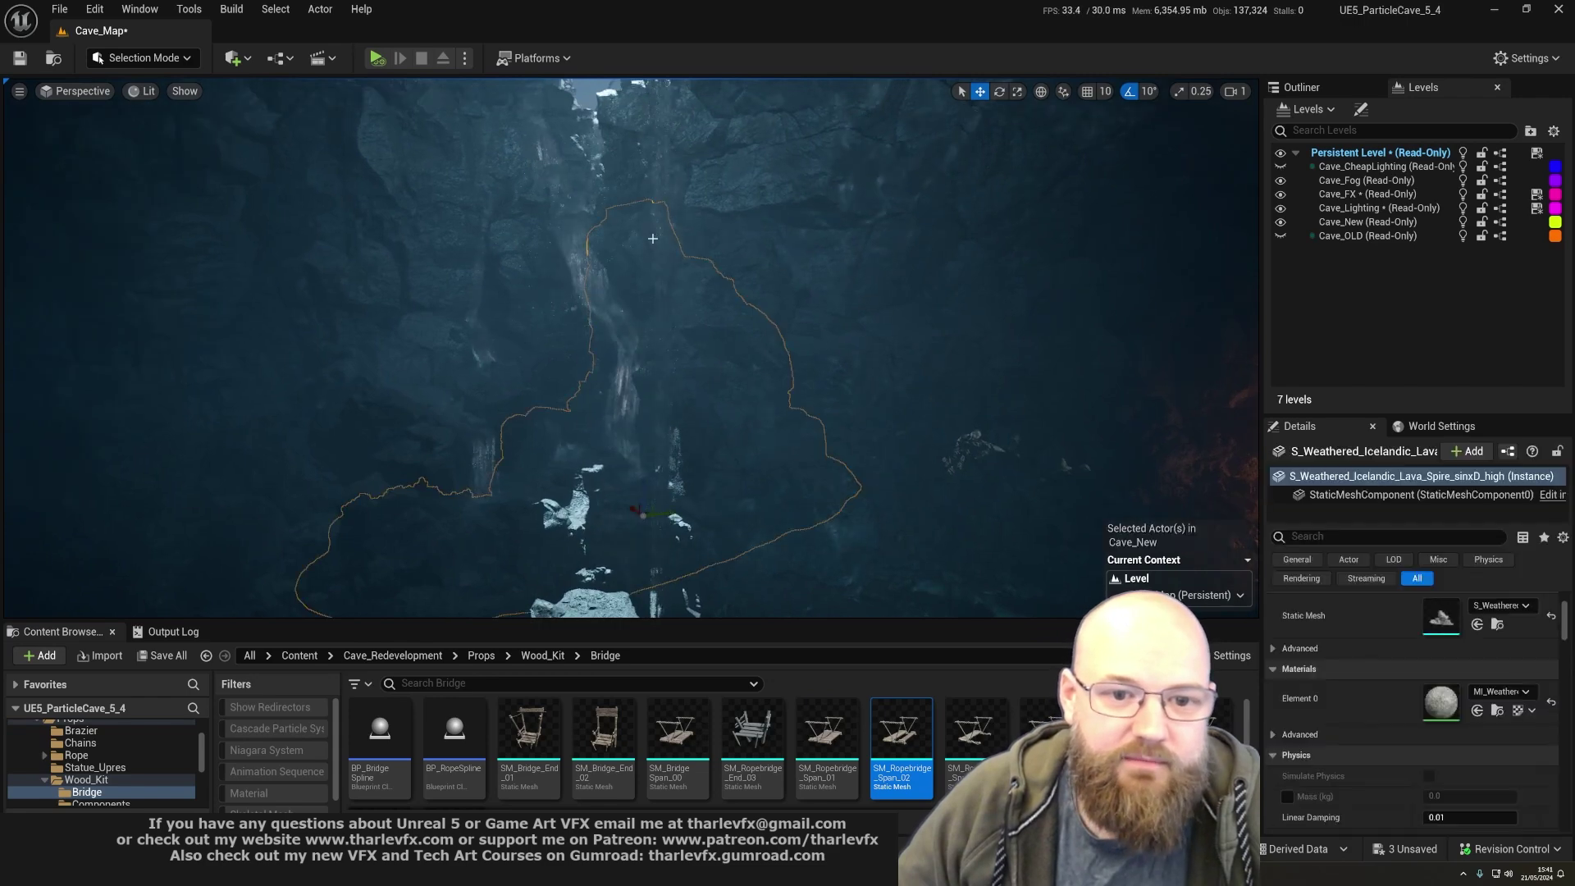
pyautogui.click(568, 216)
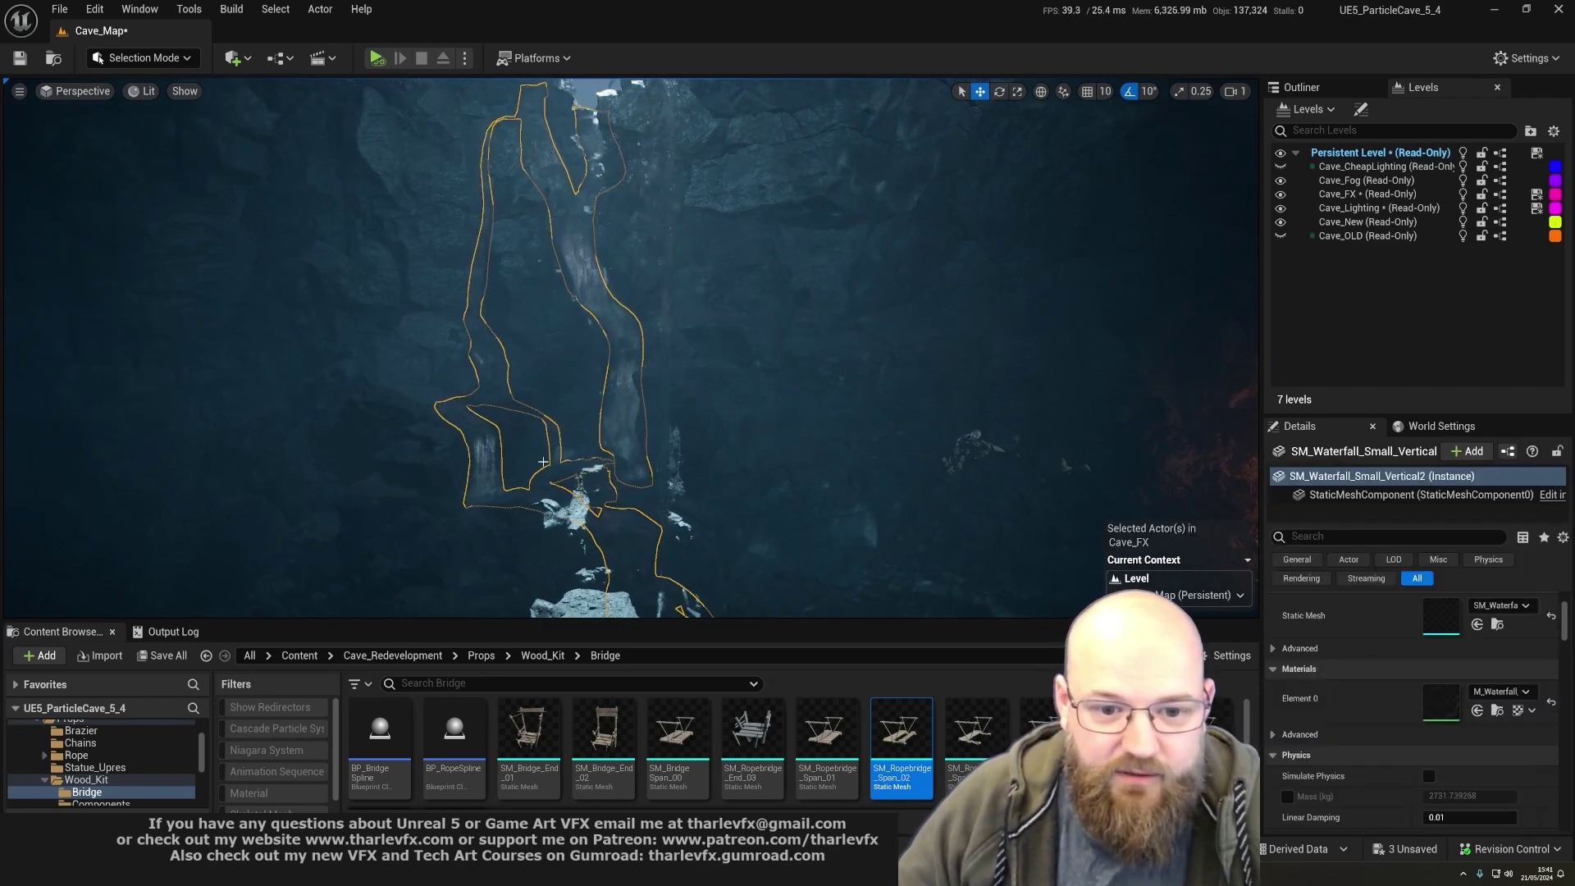
pyautogui.moveTo(590, 402); pyautogui.dragTo(712, 397, button='right')
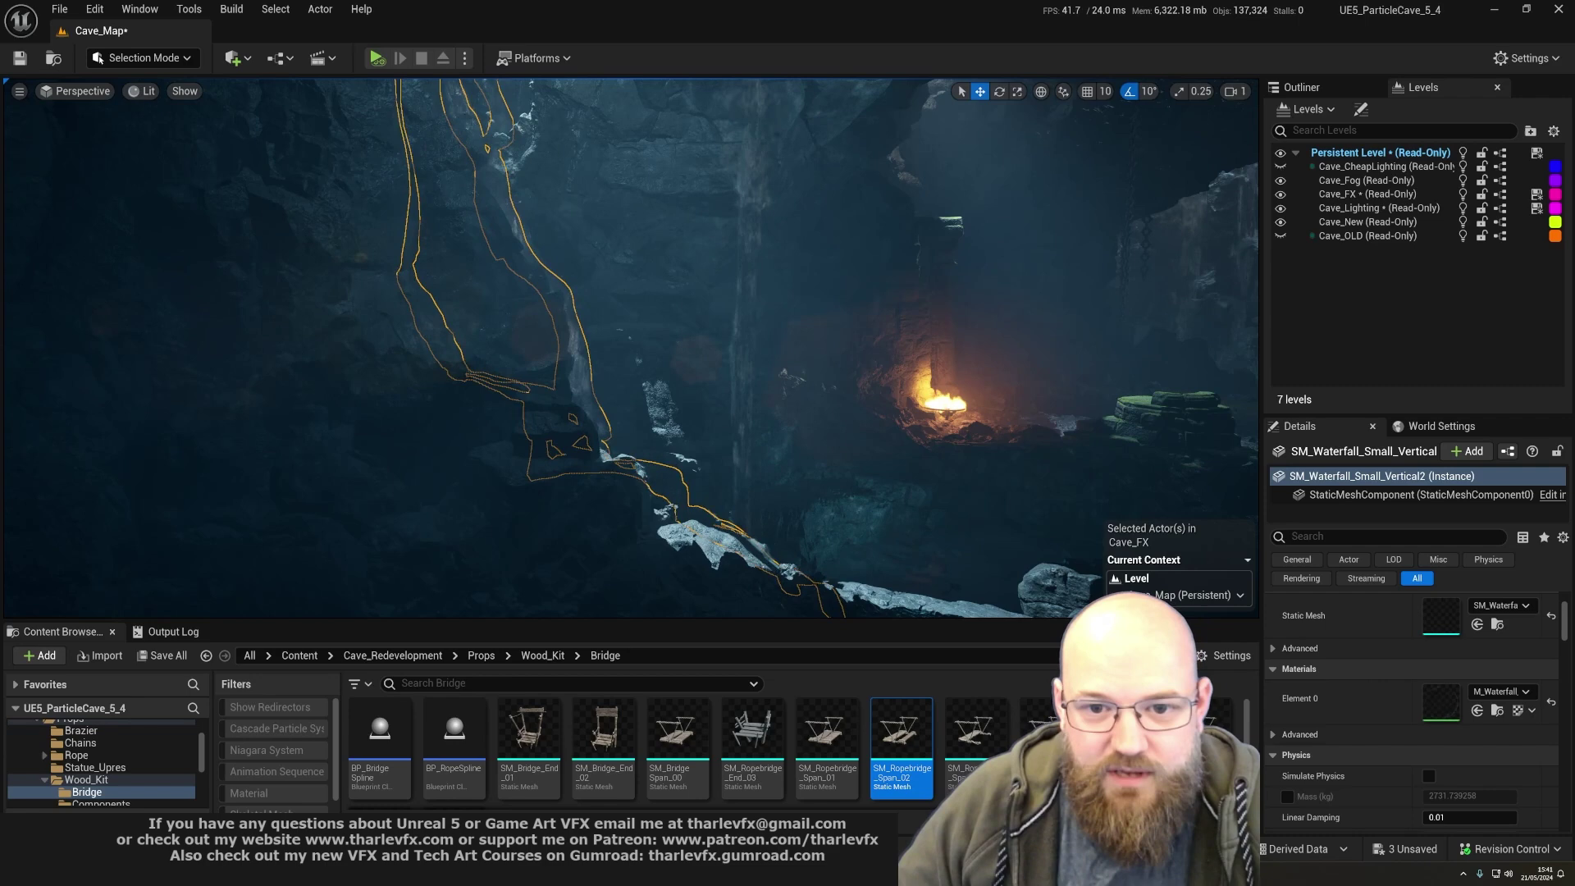
# - Select the NS_Waterfall5 Niagara system to inspect its user parameters, and clear the selection
pyautogui.click(732, 427)
pyautogui.click(1200, 327)
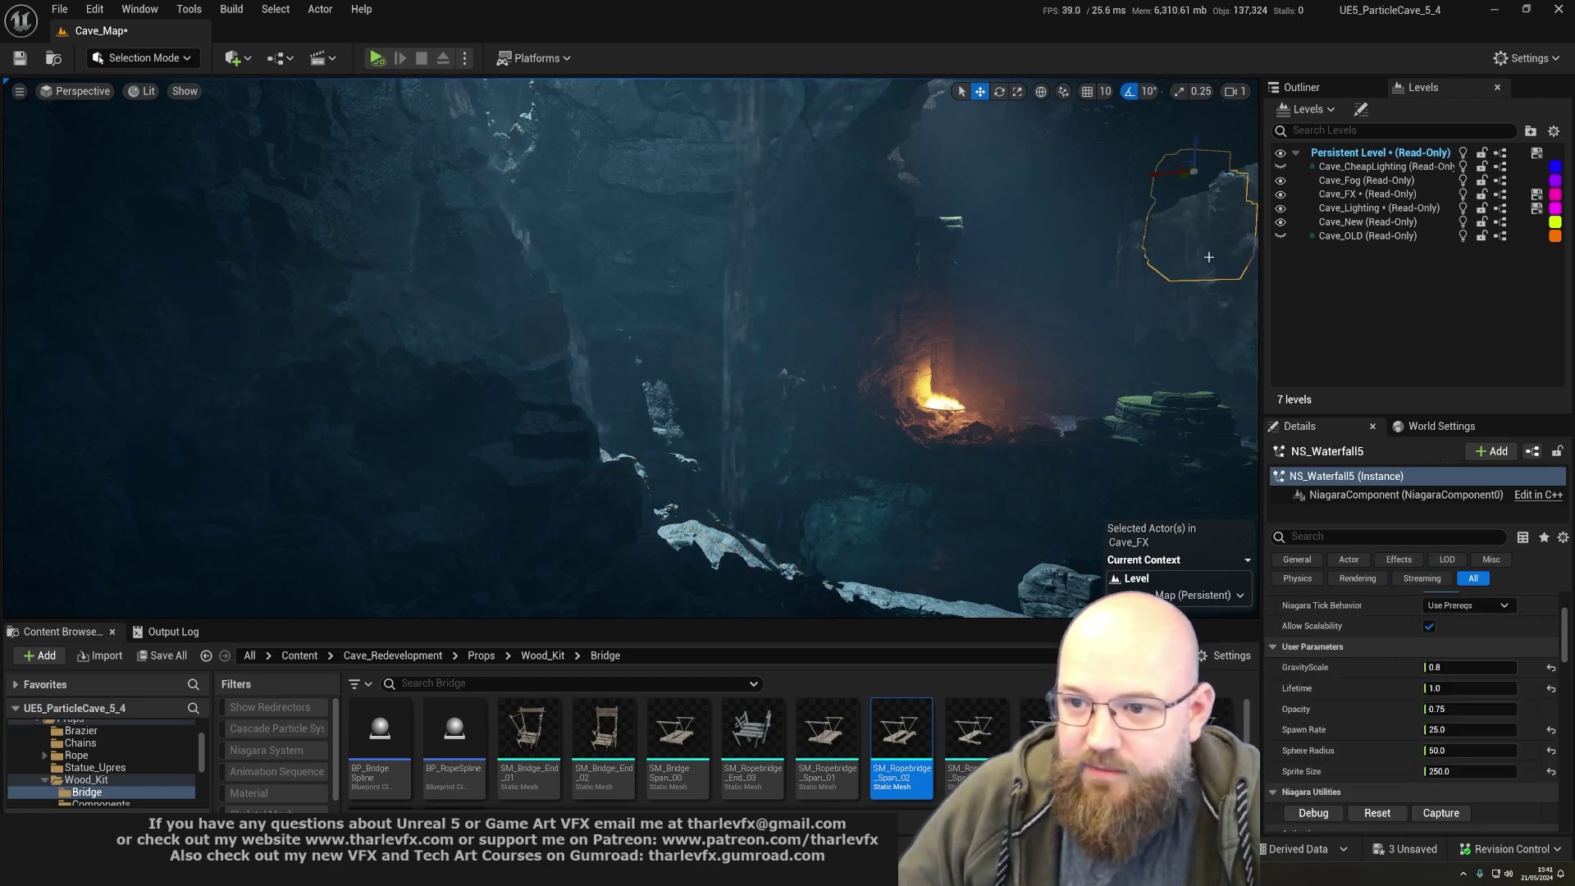
pyautogui.press('Escape')
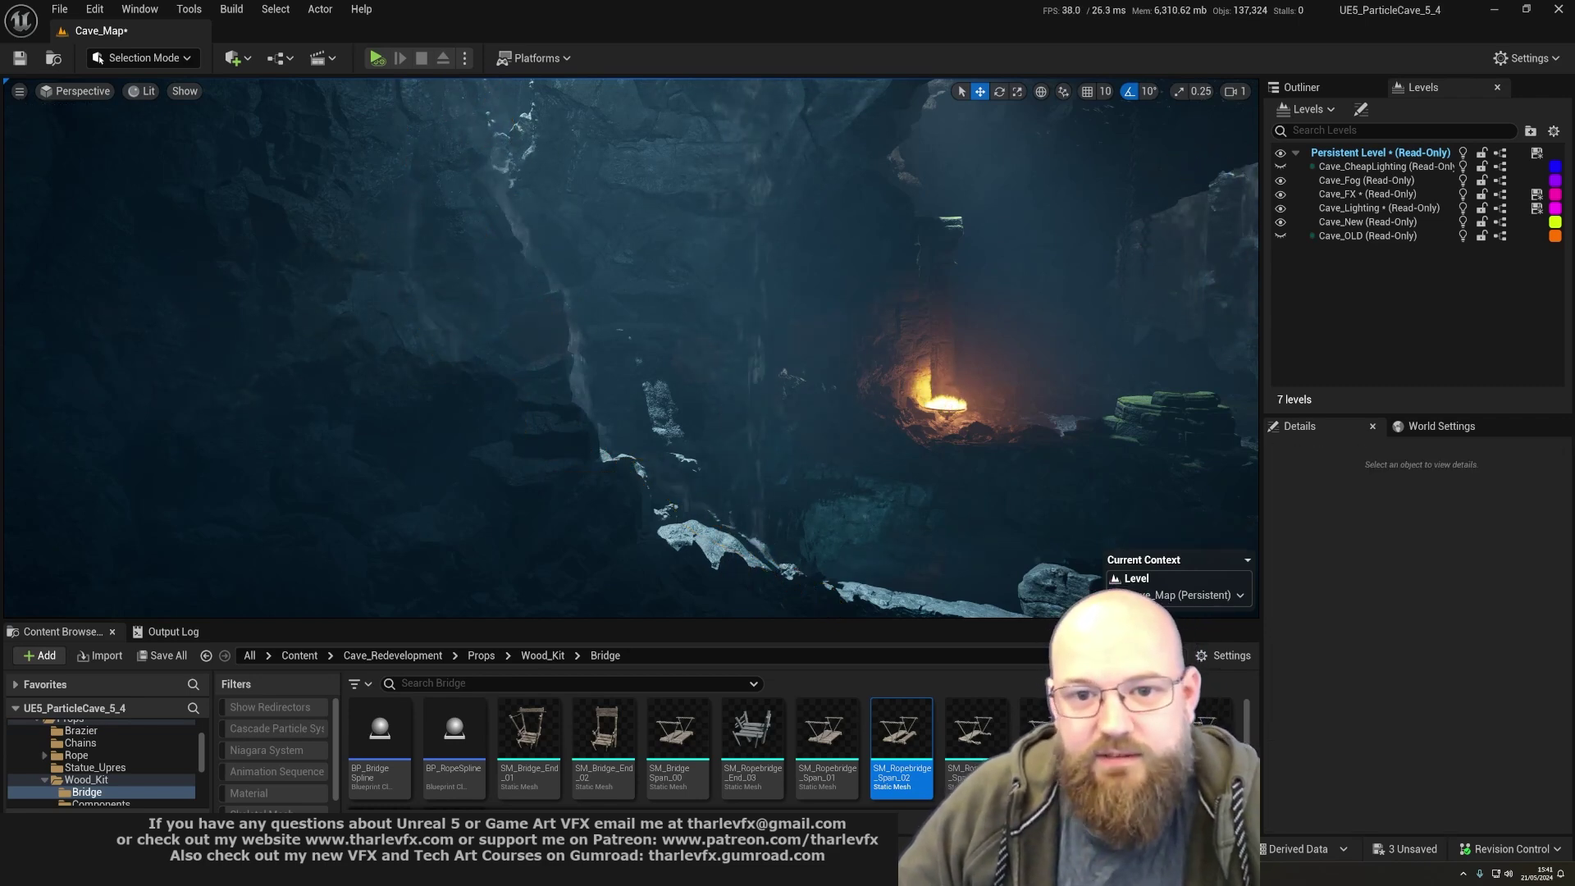
# - Select the SM_Waterfall_Plane5 mesh on the waterfall to inspect it, and clear the selection
pyautogui.click(755, 371)
pyautogui.moveTo(756, 371); pyautogui.dragTo(711, 337, button='right')
pyautogui.press('Escape')
pyautogui.click(588, 337)
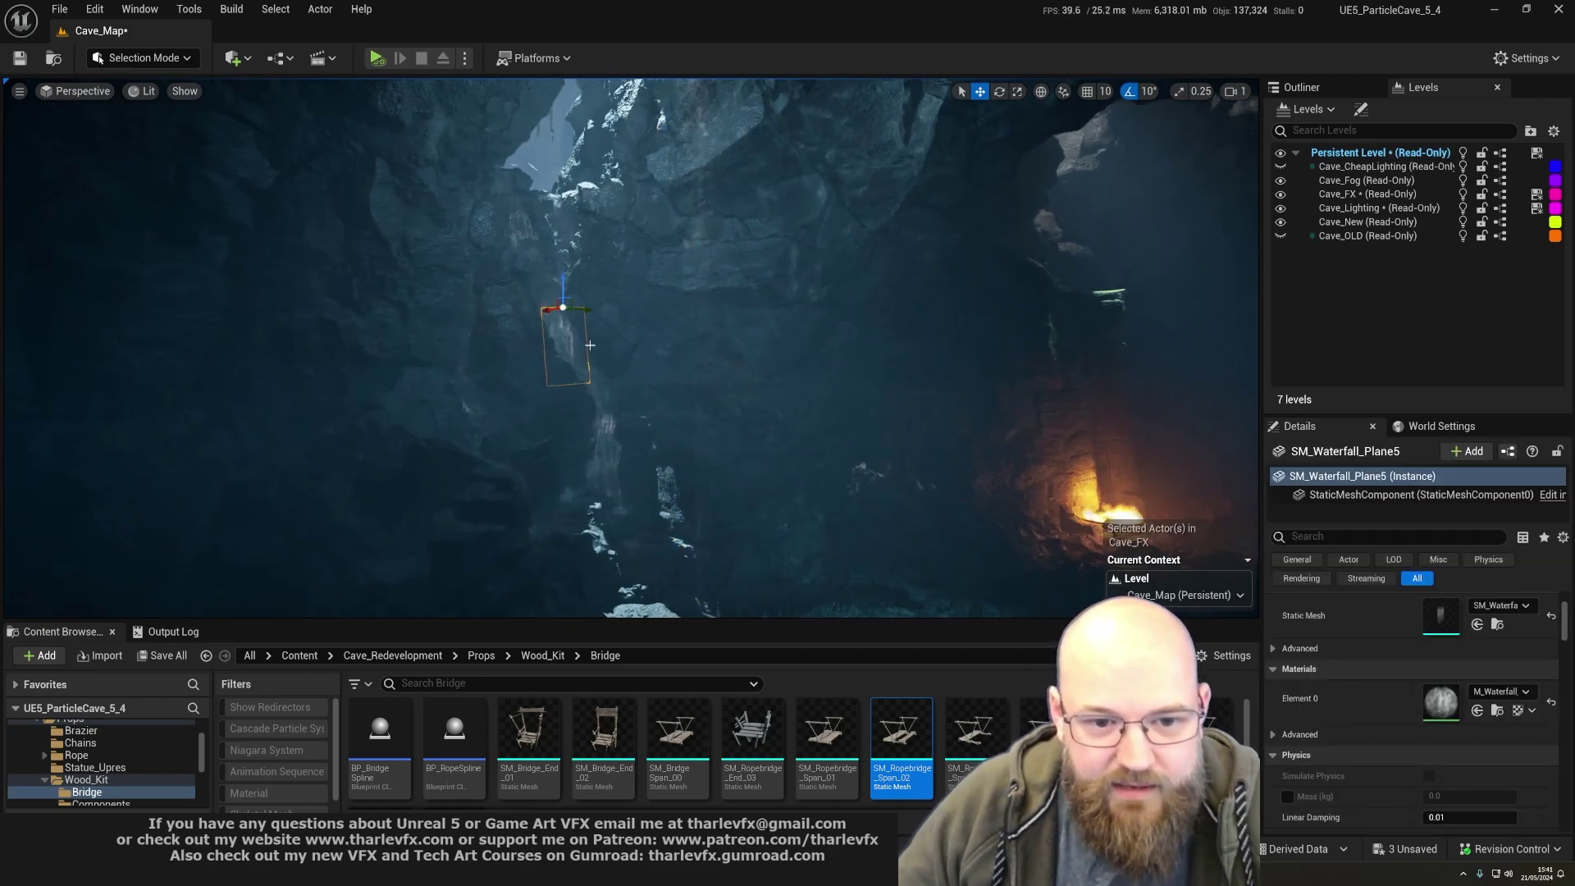
pyautogui.press('Escape')
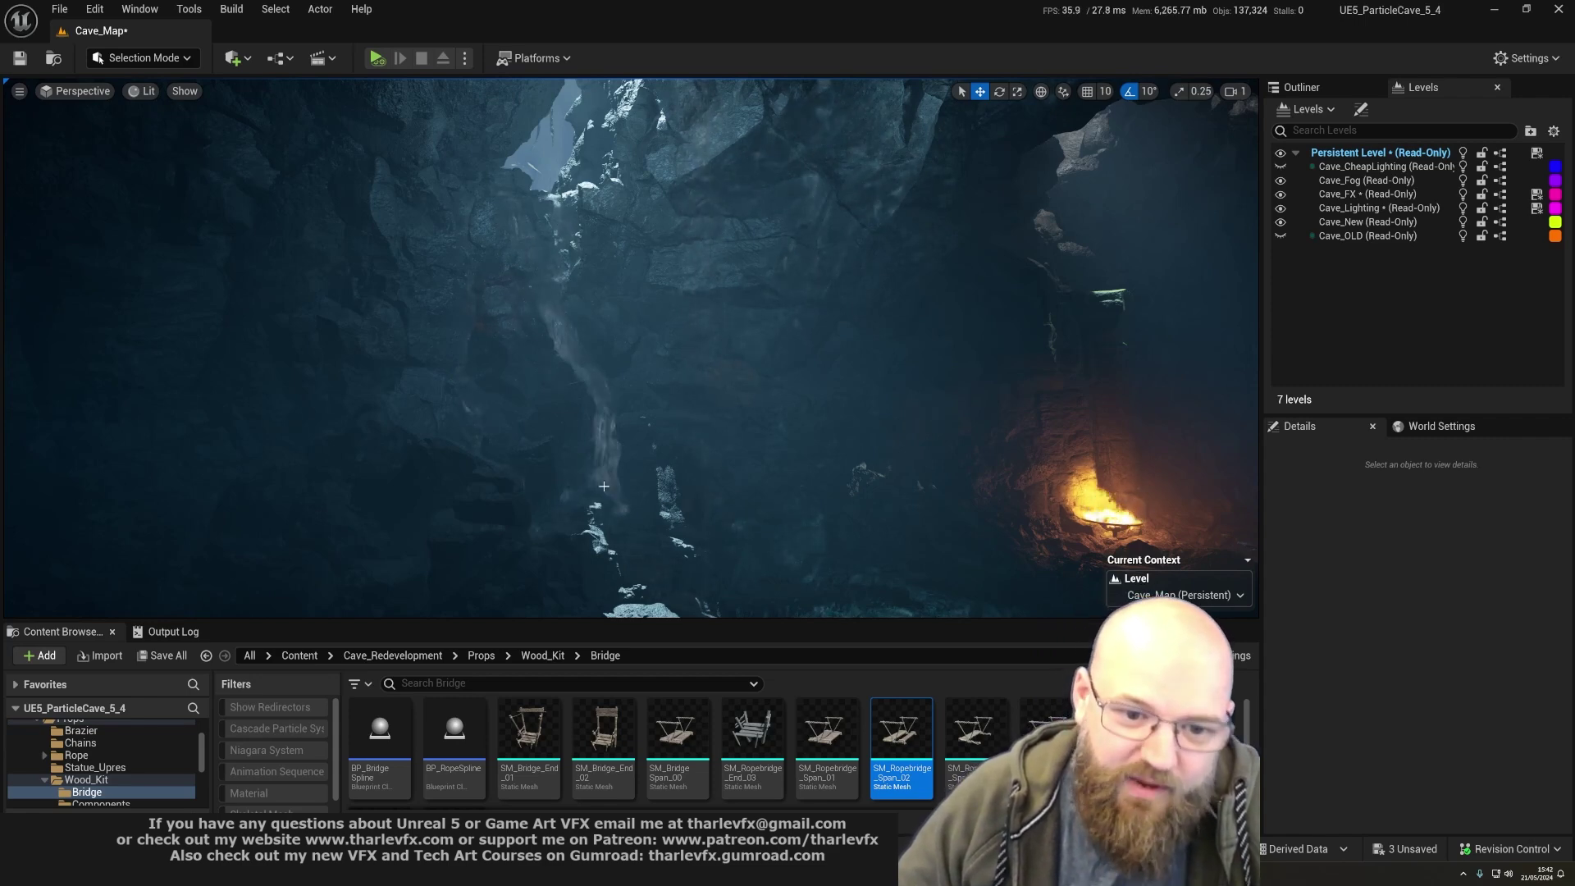
# - Show the editor icons by the waterfall and select the M_Water_Scrolling_Decal6 decal to inspect its settings
pyautogui.press('w')
pyautogui.moveTo(617, 345); pyautogui.dragTo(617, 345, button='right')
pyautogui.press('g')
pyautogui.click(608, 285)
pyautogui.press('w')
pyautogui.moveTo(608, 284)
pyautogui.mouseDown(button='right')
pyautogui.moveTo(576, 289)
pyautogui.moveTo(592, 288)
pyautogui.mouseUp(button='right')
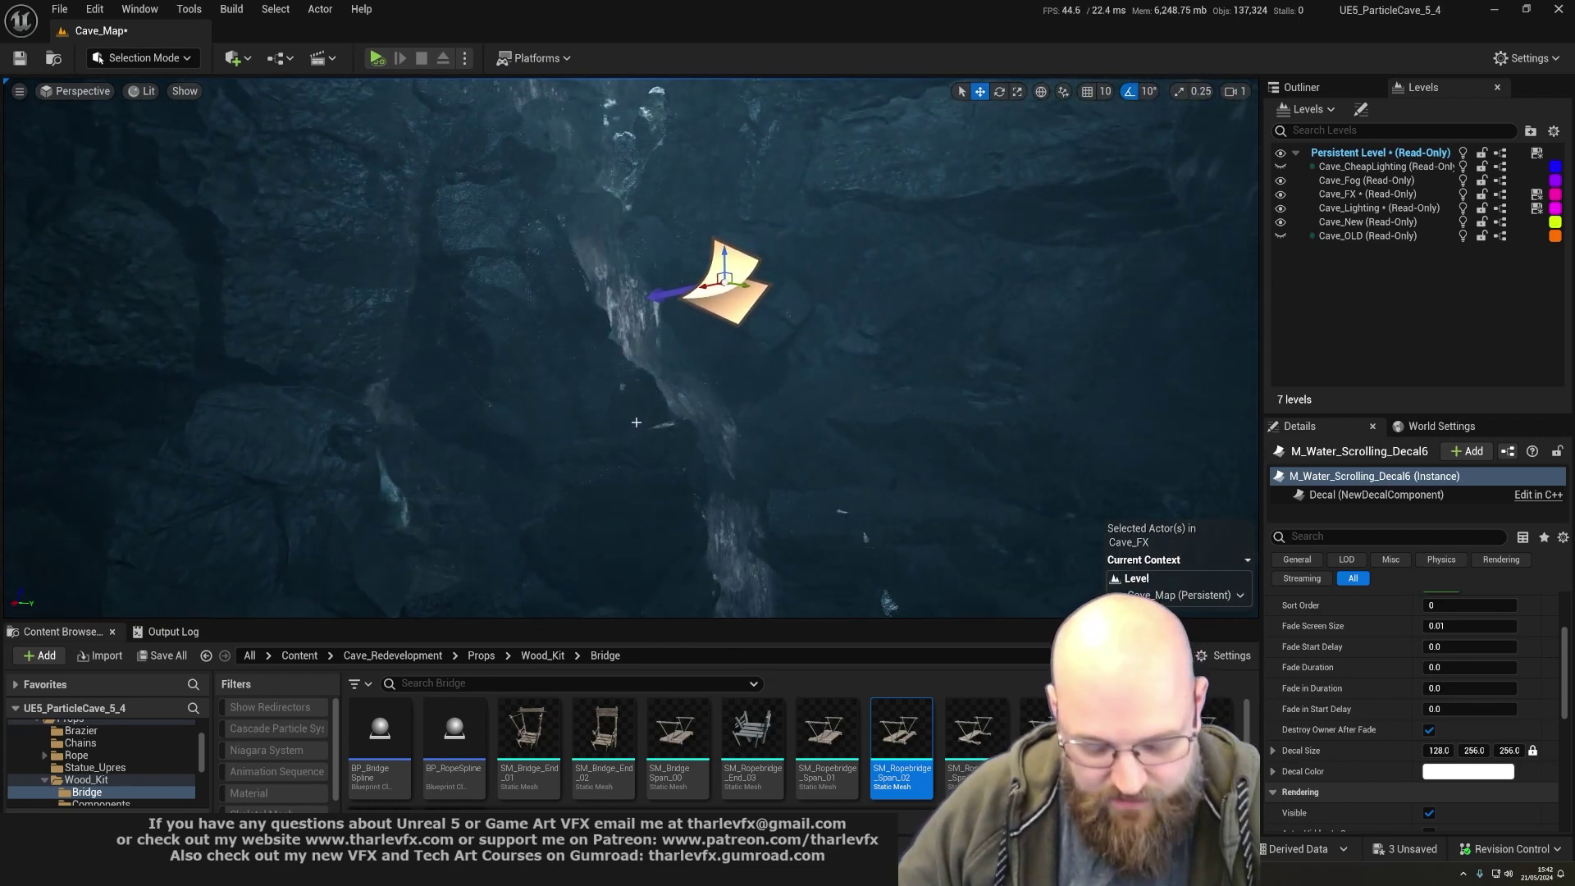
# - Hide the selected water scrolling decal to compare the rock wall without it, and undo the hiding
pyautogui.press('h')
pyautogui.press('Escape')
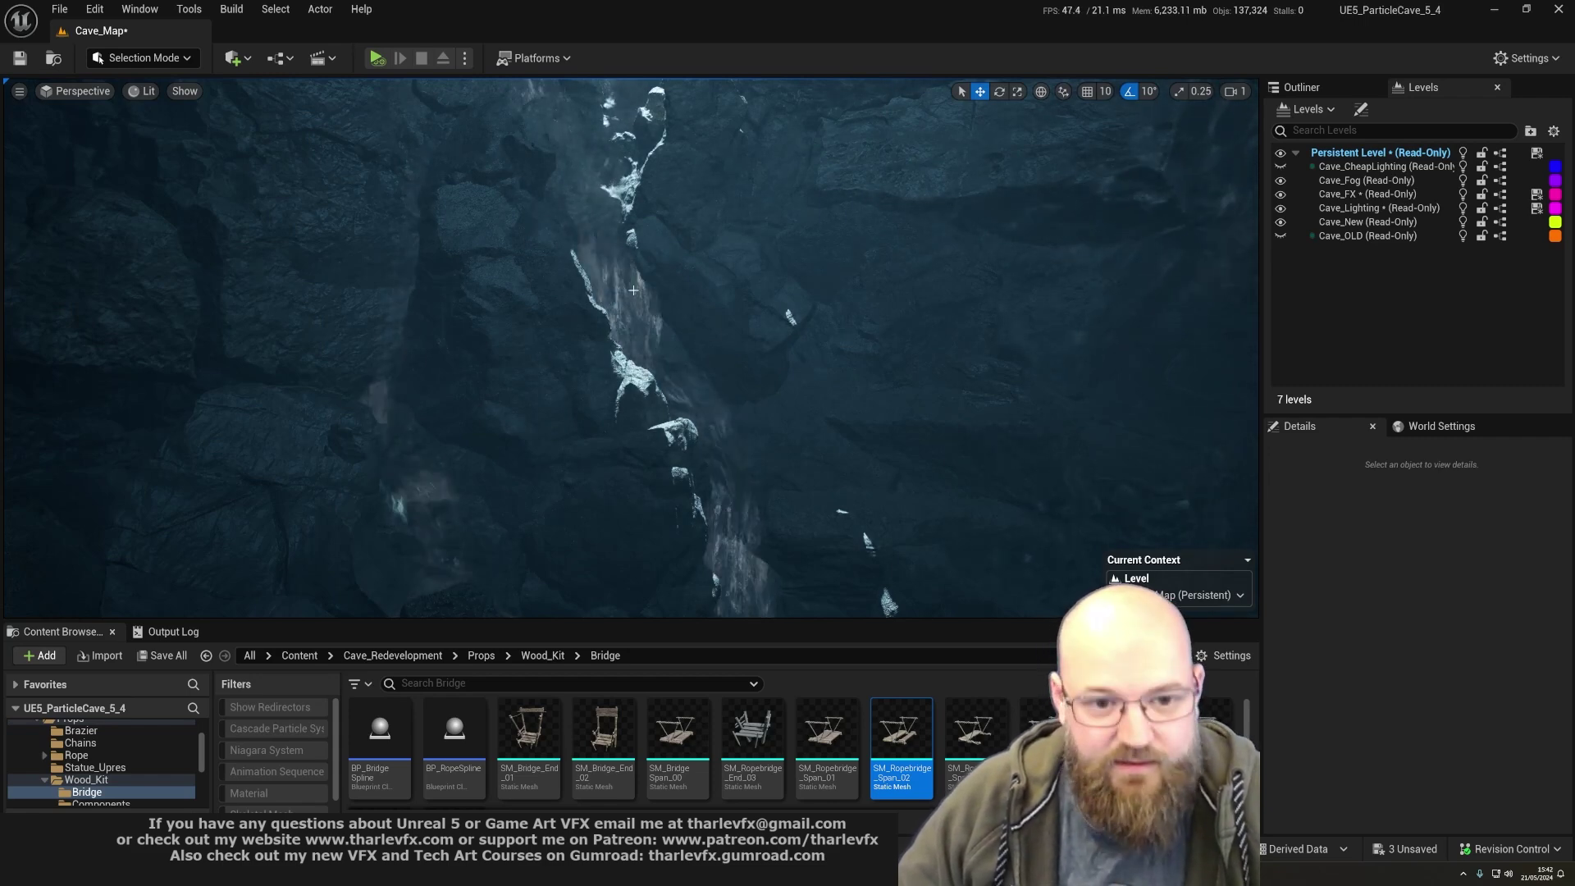
pyautogui.hotkey('ctrl', 'z')
pyautogui.moveTo(579, 350)
pyautogui.mouseDown(button='right')
pyautogui.moveTo(606, 350)
pyautogui.moveTo(579, 349)
pyautogui.mouseUp(button='right')
pyautogui.press('Escape')
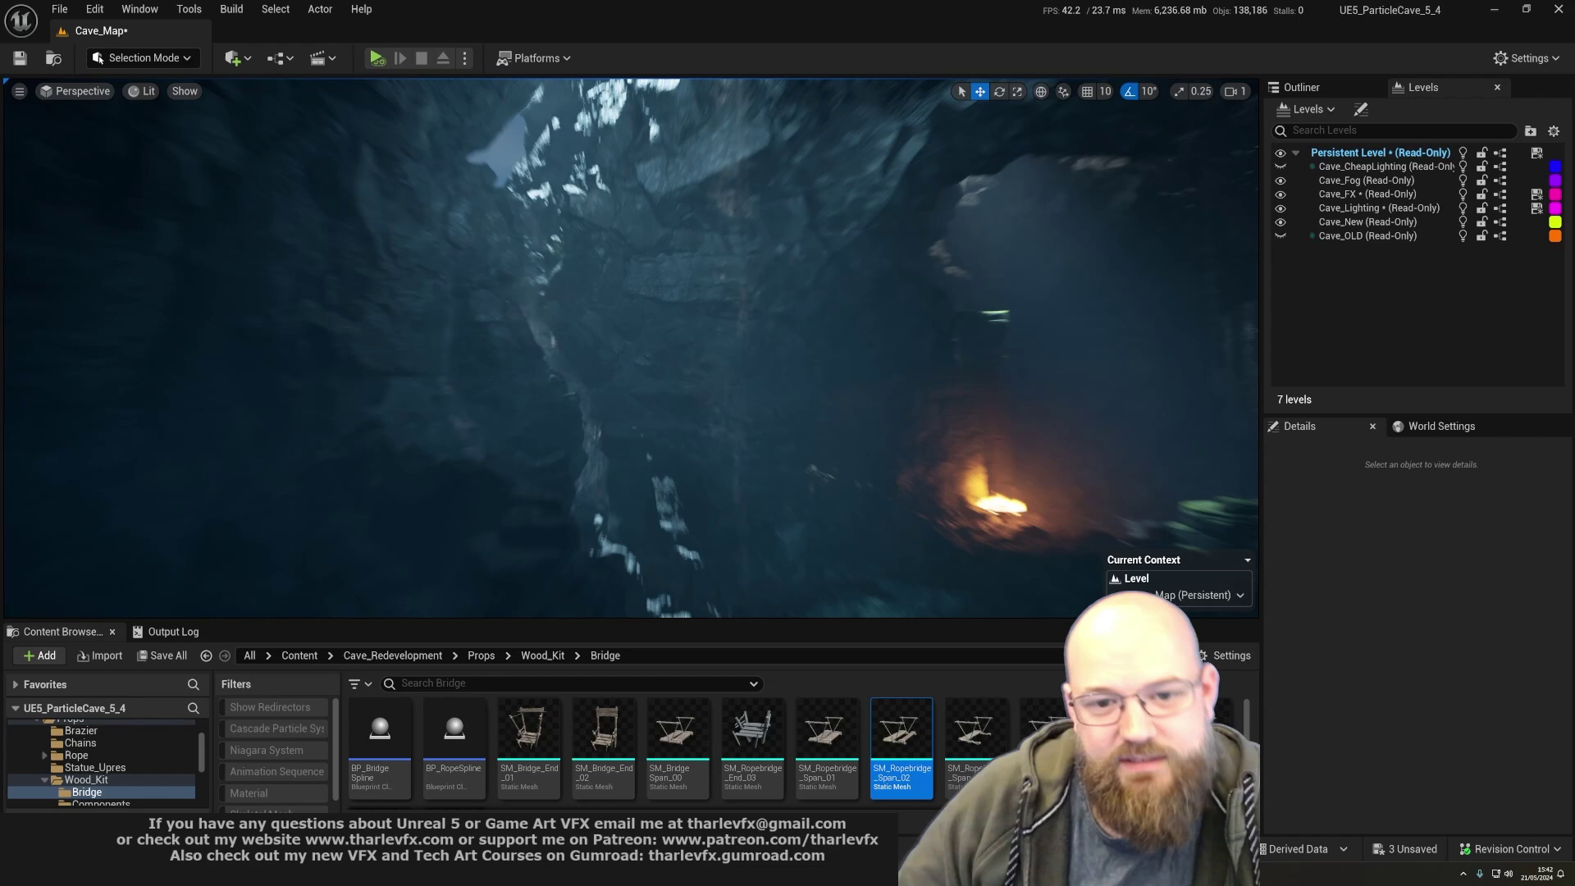
# - Examine the dark cave pool below the waterfall, including its water surface, reflections and glowing effects
pyautogui.moveTo(636, 291)
pyautogui.mouseDown(button='right')
pyautogui.moveTo(698, 324)
pyautogui.moveTo(636, 292)
pyautogui.mouseUp(button='right')
pyautogui.moveTo(895, 182); pyautogui.dragTo(825, 247, button='right')
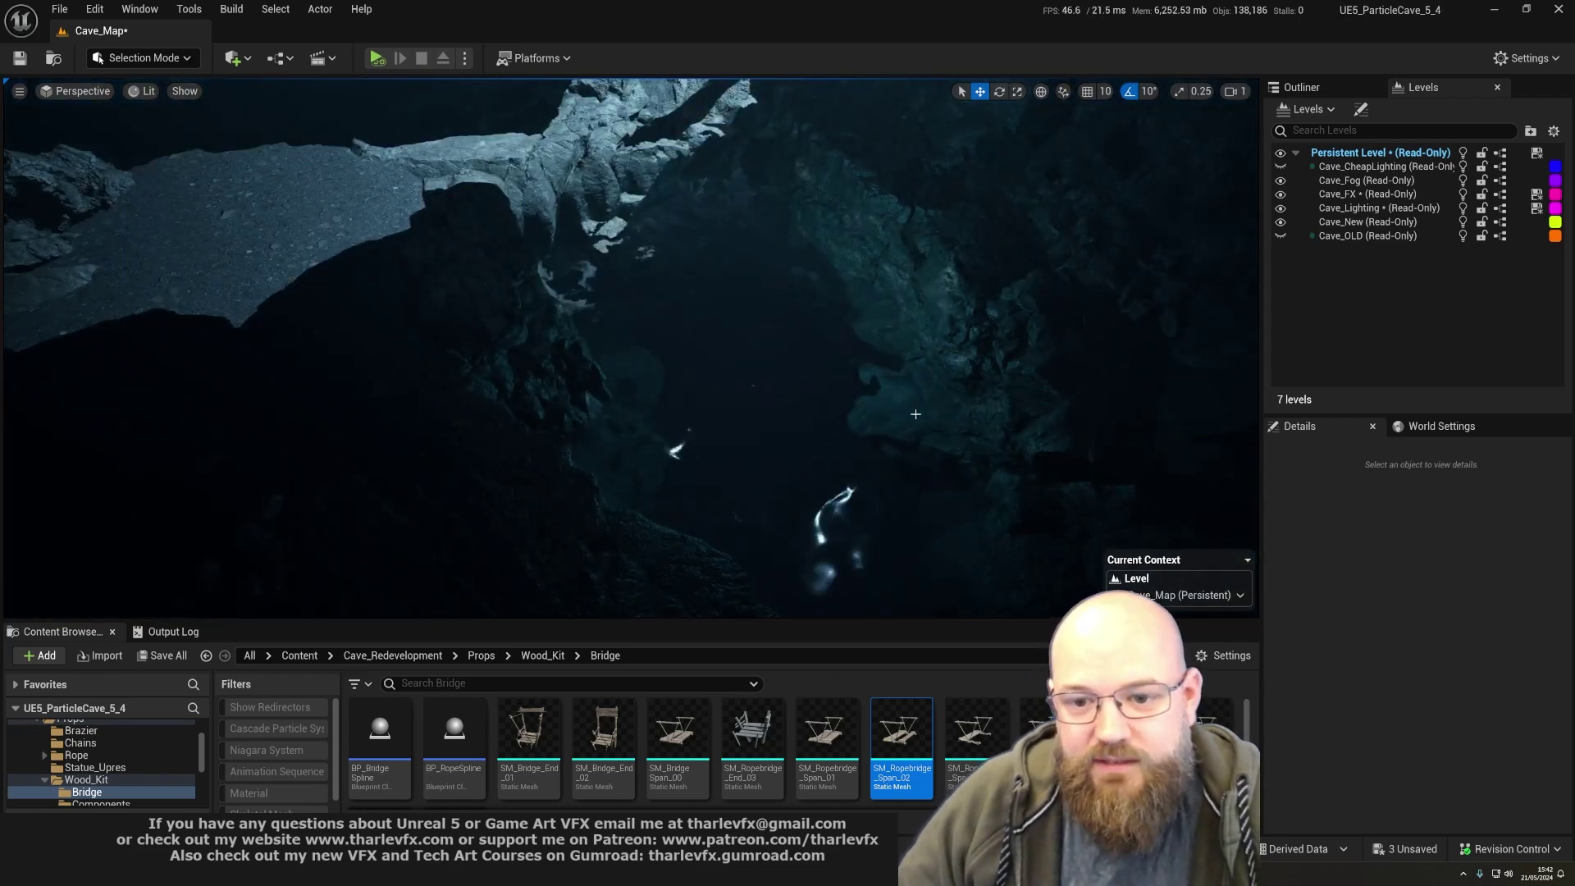
pyautogui.moveTo(916, 414); pyautogui.dragTo(915, 414, button='right')
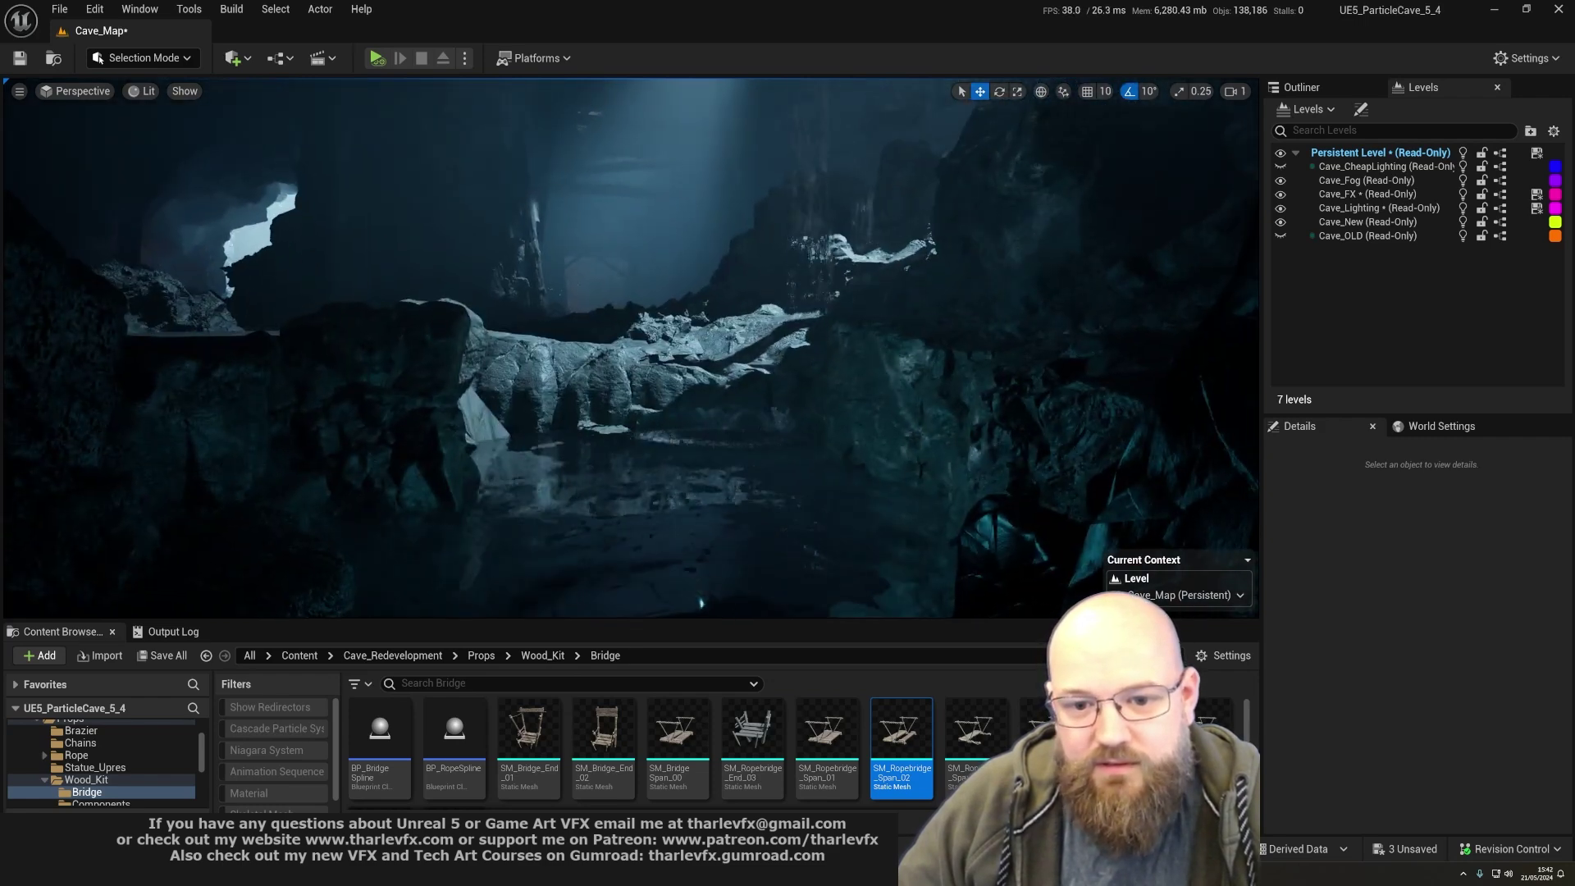
pyautogui.moveTo(656, 521); pyautogui.dragTo(656, 522, button='right')
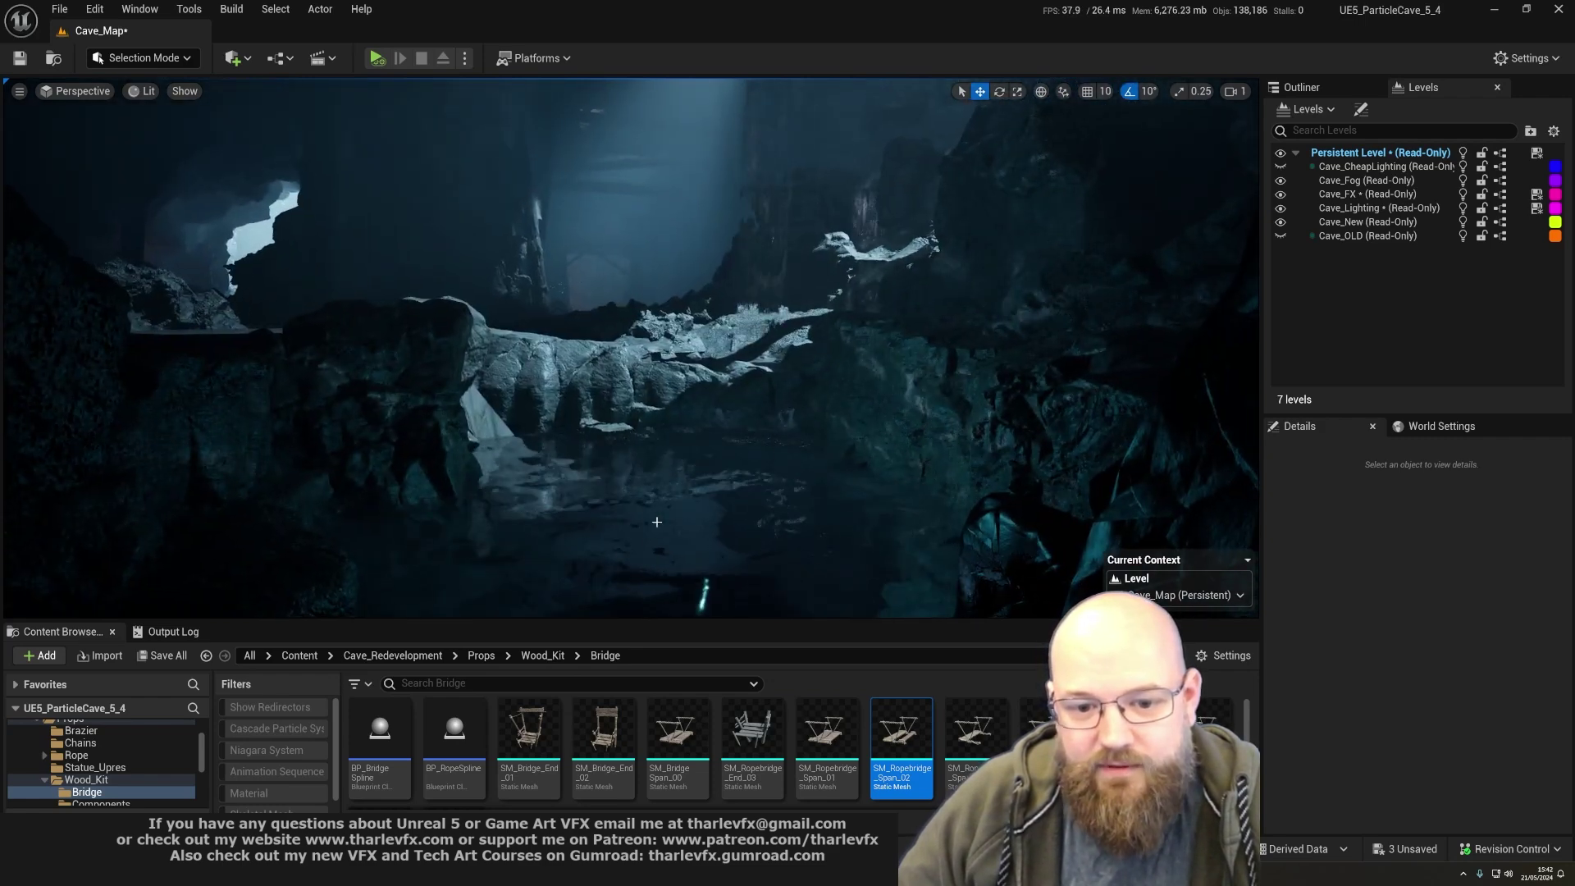
pyautogui.moveTo(788, 511); pyautogui.dragTo(788, 510, button='right')
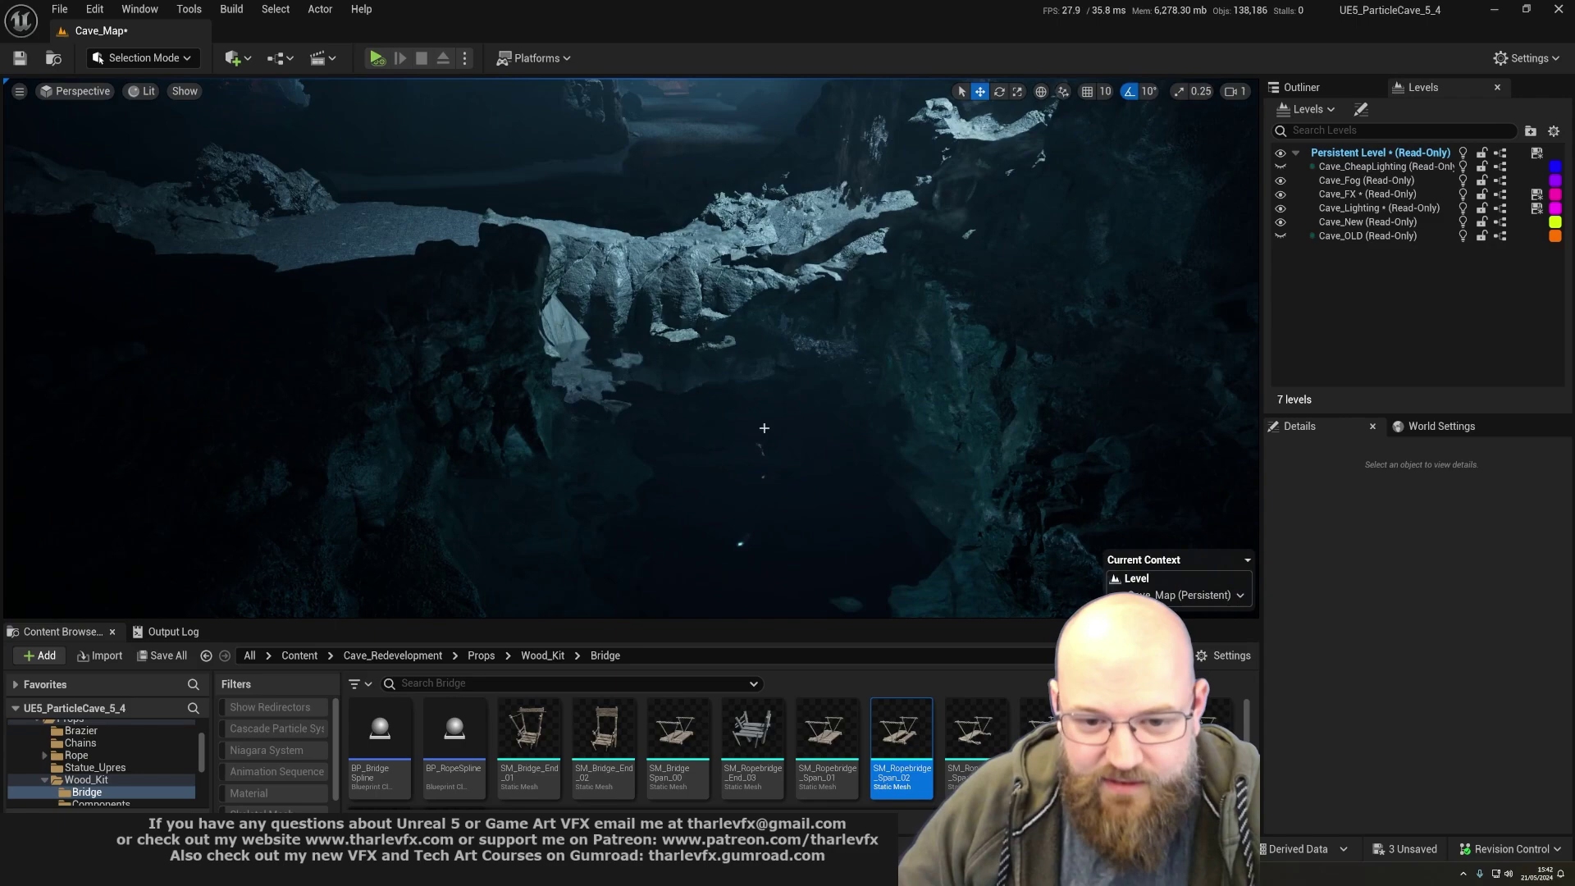
pyautogui.click(670, 502)
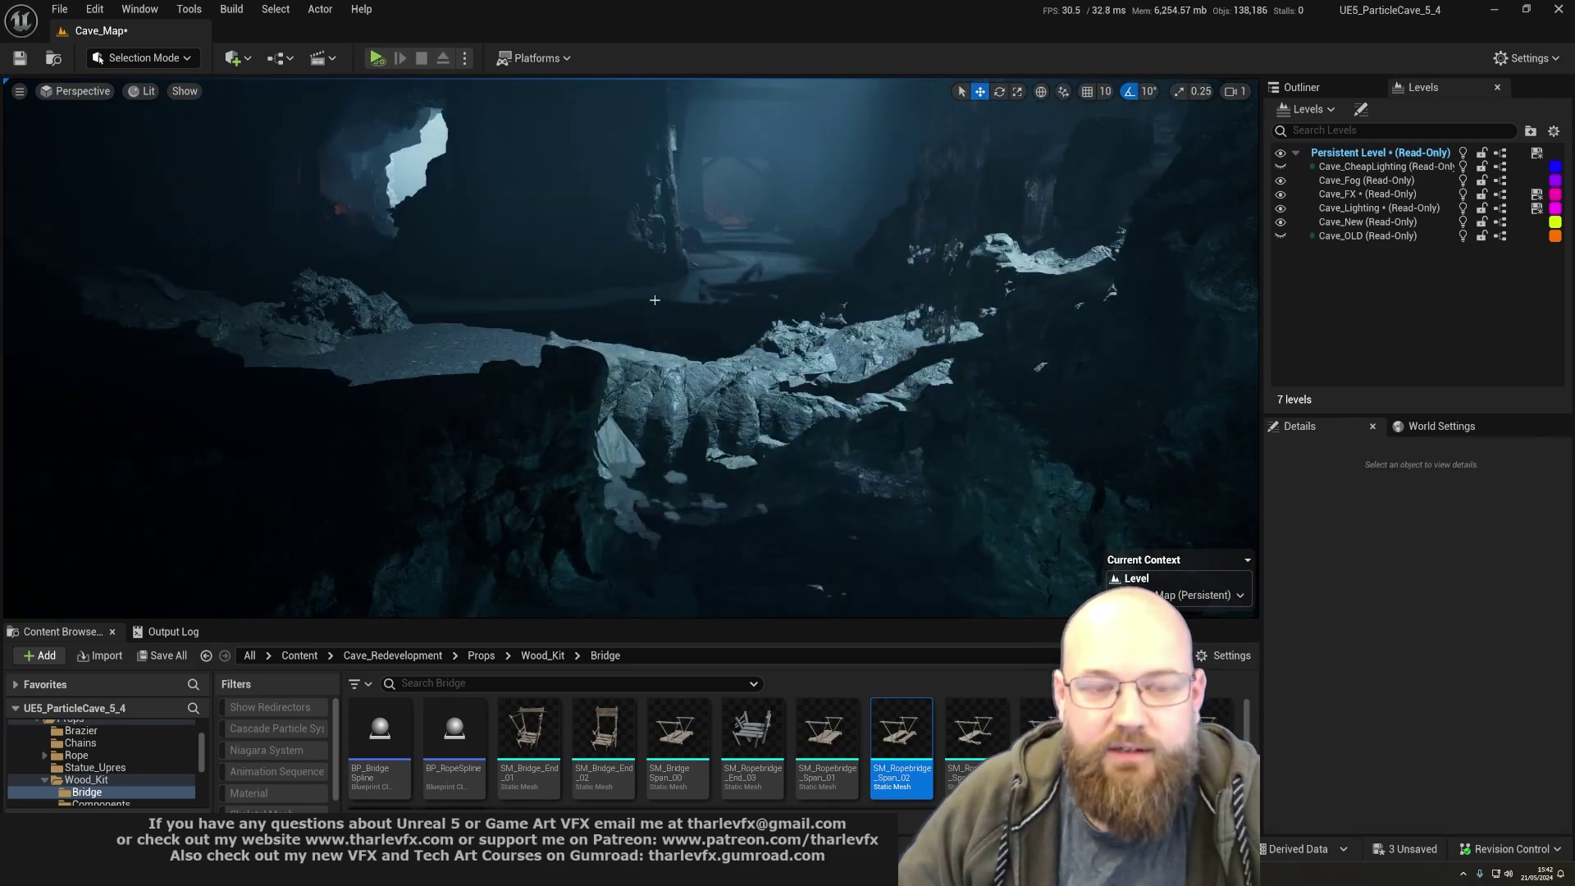
pyautogui.moveTo(655, 300); pyautogui.dragTo(655, 300, button='right')
pyautogui.moveTo(664, 190); pyautogui.dragTo(665, 190, button='right')
# - Search the level's actors for "planar", and clear the search
pyautogui.click(1302, 87)
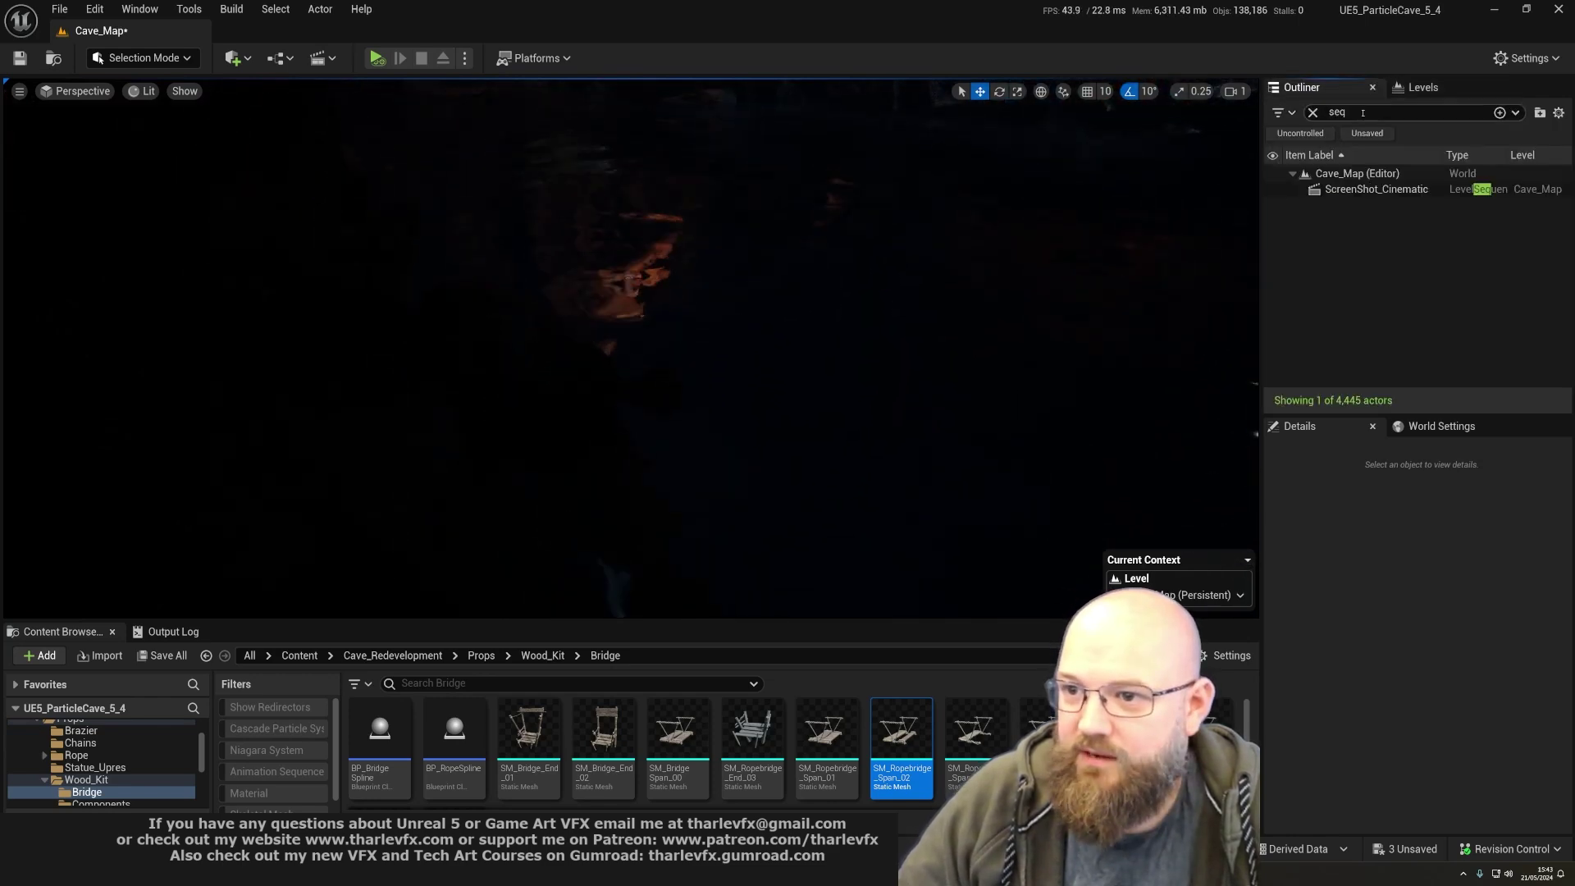
pyautogui.write('plana')
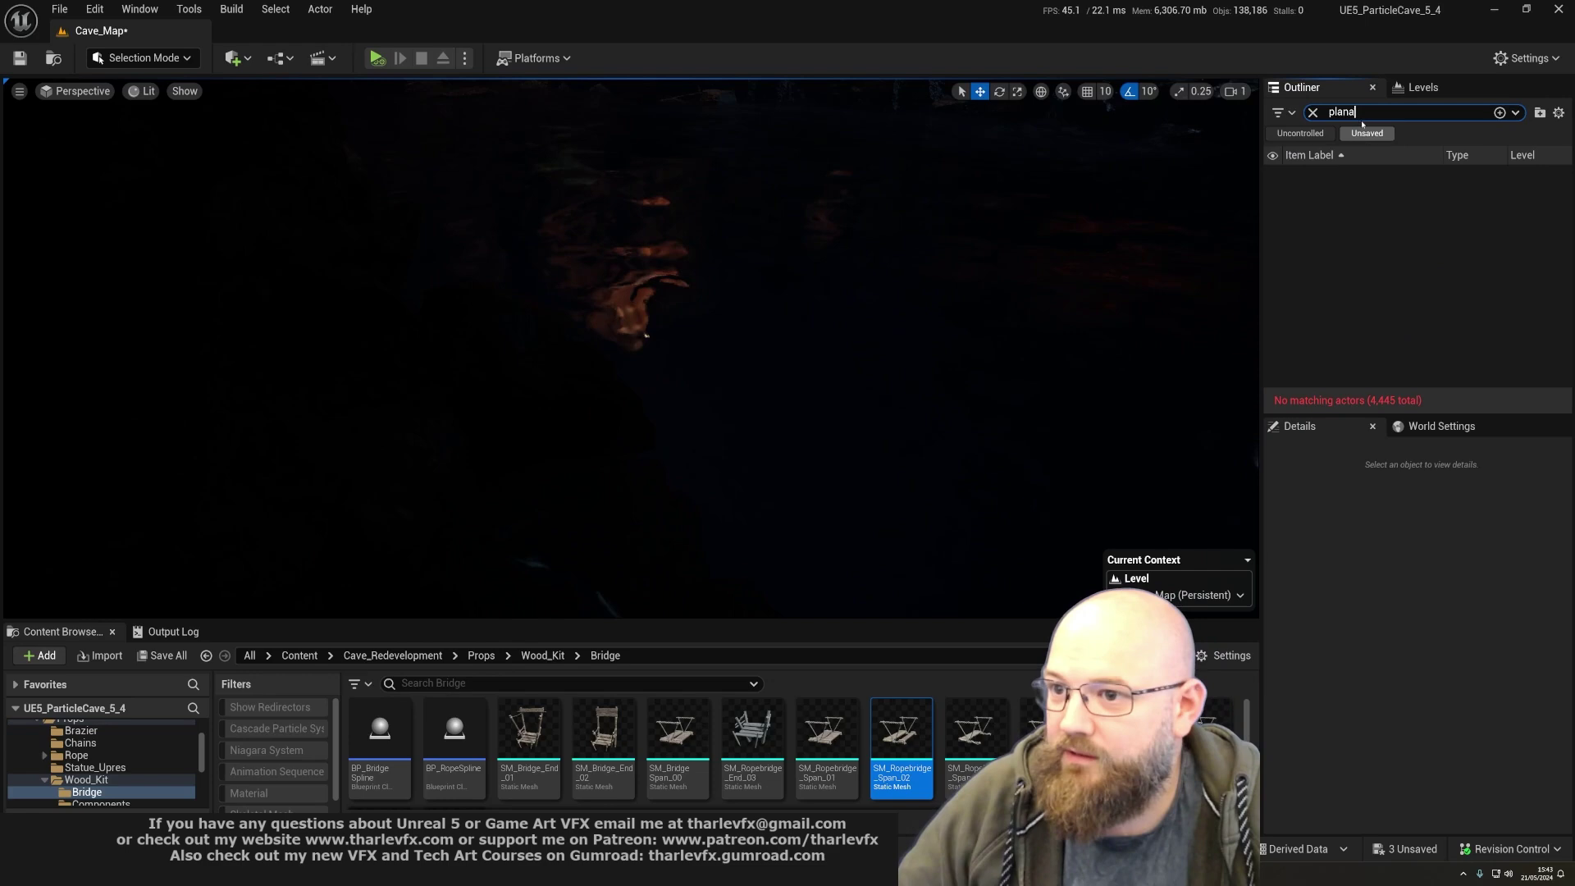
pyautogui.write('r')
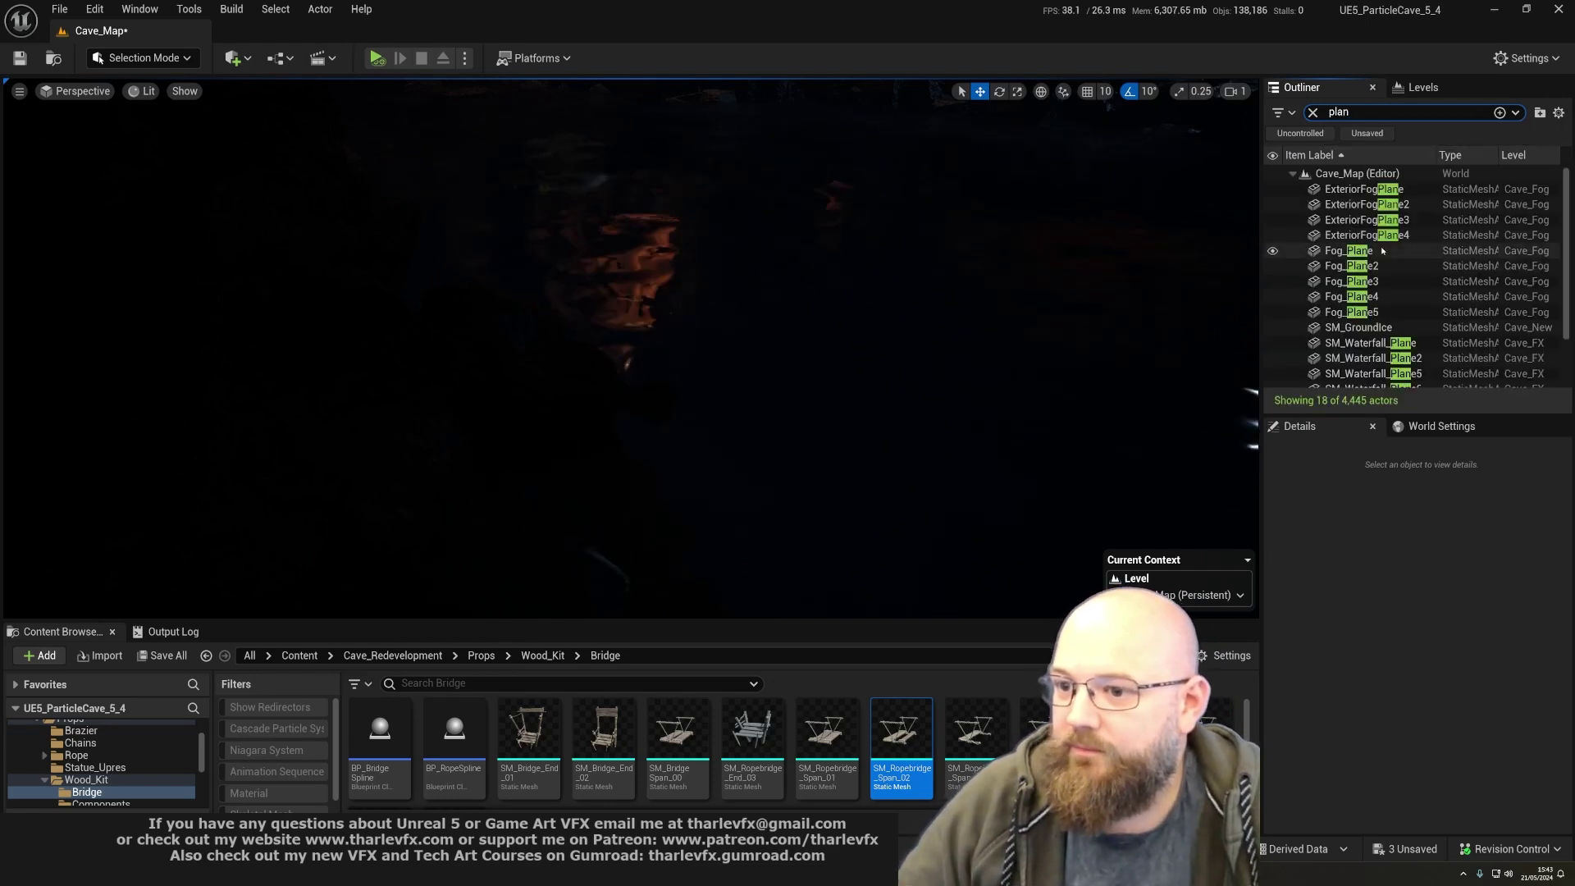
pyautogui.doubleClick(1368, 111)
pyautogui.press('BackSpace')
# - Move to the mossy statue chamber with the fire alcove and start playing the level
pyautogui.moveTo(626, 182); pyautogui.dragTo(674, 80, button='right')
pyautogui.press('w')
pyautogui.moveTo(470, 320); pyautogui.dragTo(470, 281, button='right')
pyautogui.press('w')
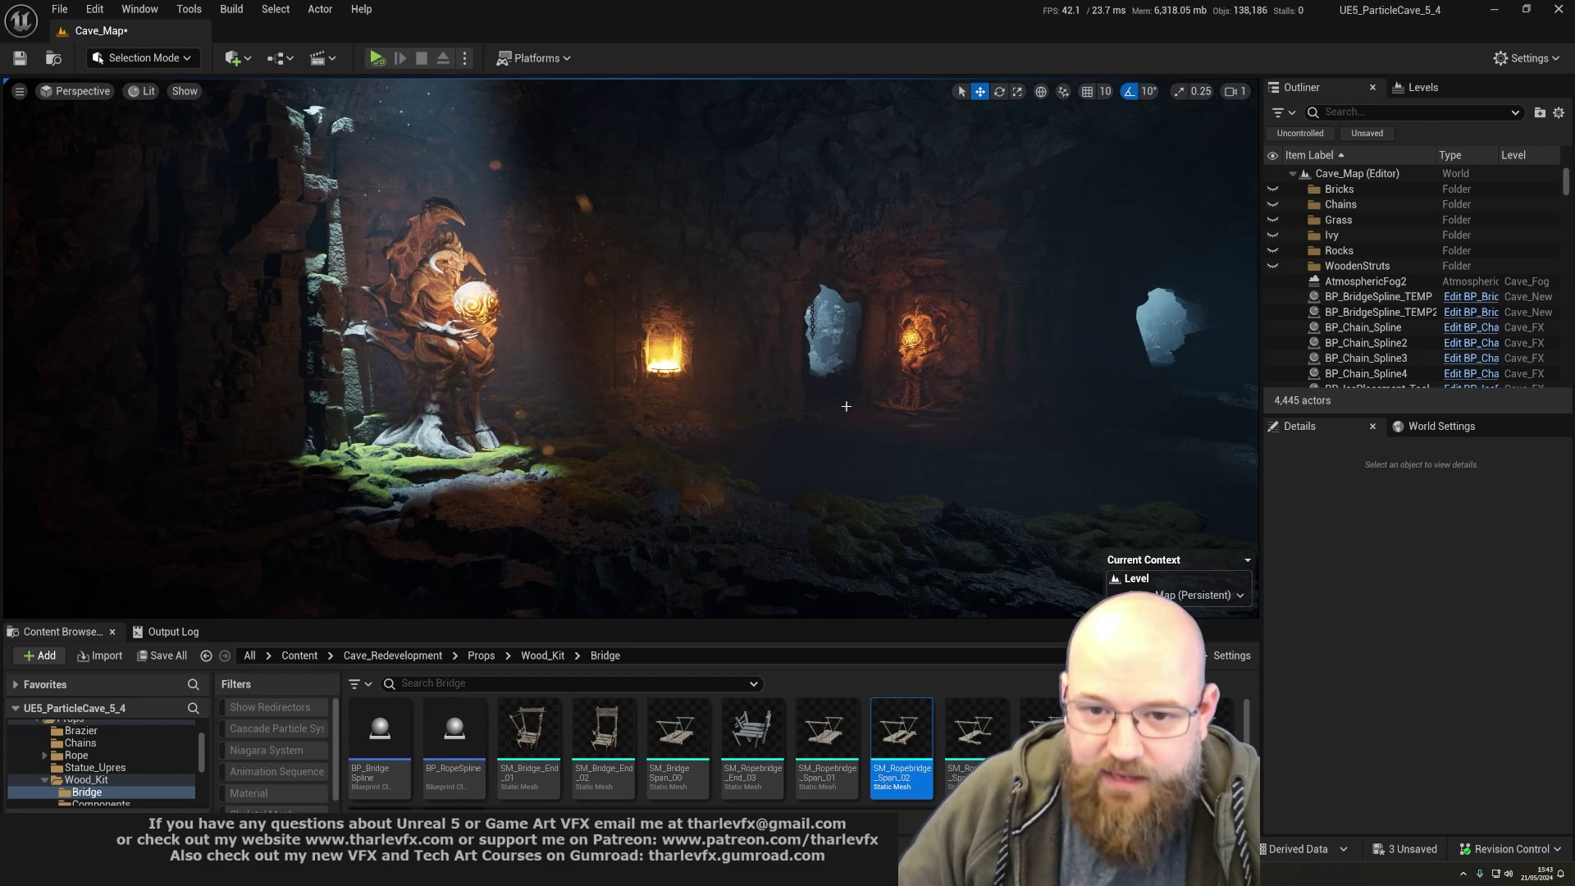
pyautogui.hotkey('alt', 'p')
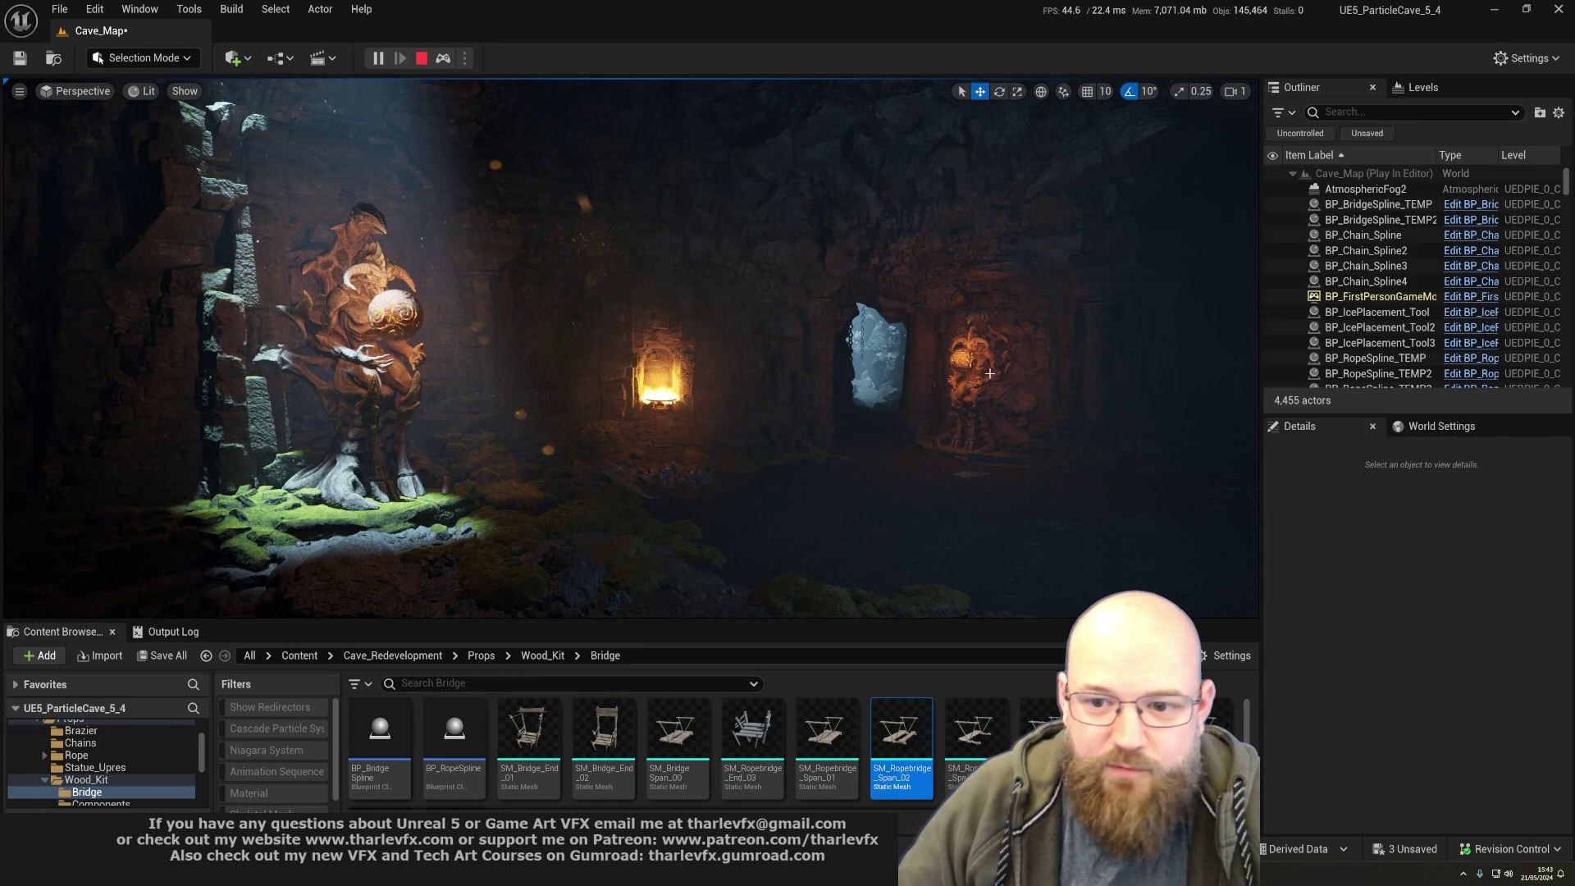
# - Examine the moss-covered rock pile and the burning brazier beside it in the running level
pyautogui.click(704, 434)
pyautogui.press('w')
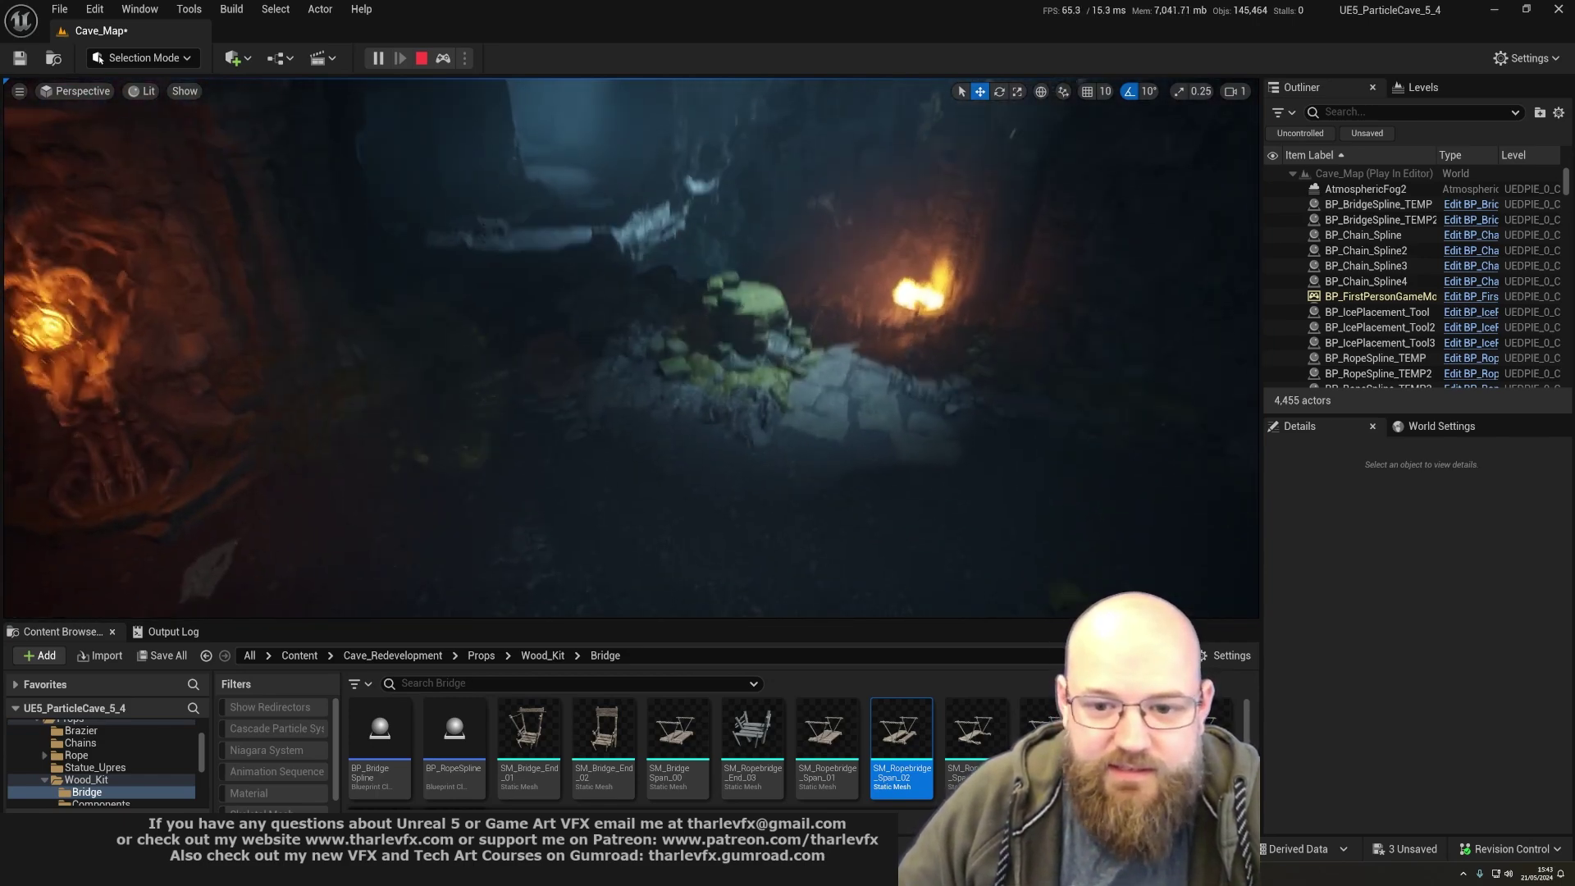
pyautogui.press('w')
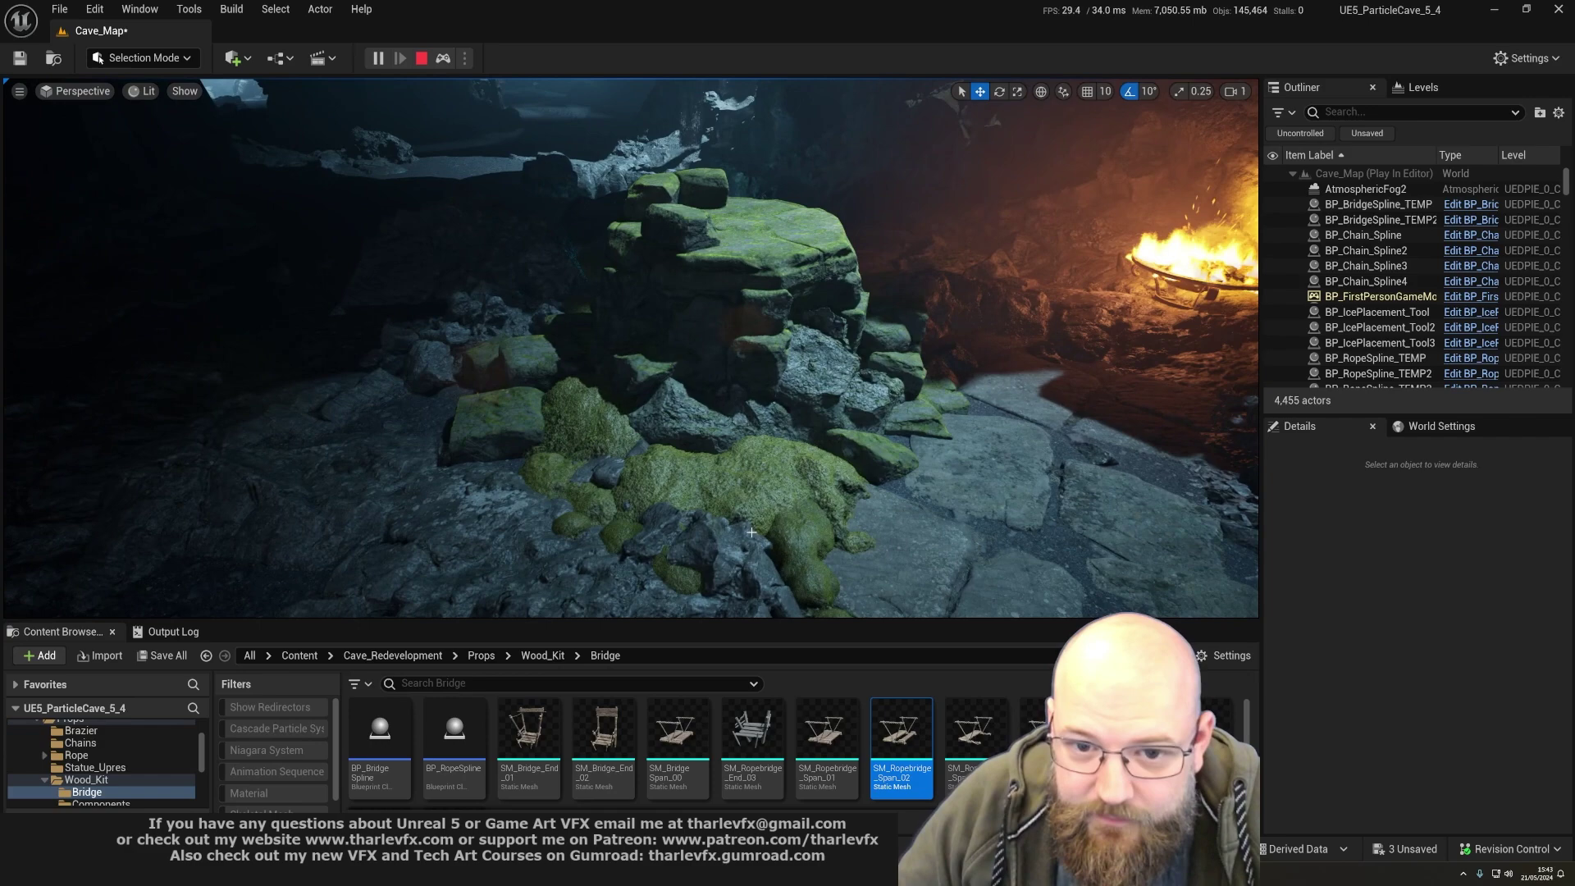
pyautogui.moveTo(751, 533); pyautogui.dragTo(934, 343, button='right')
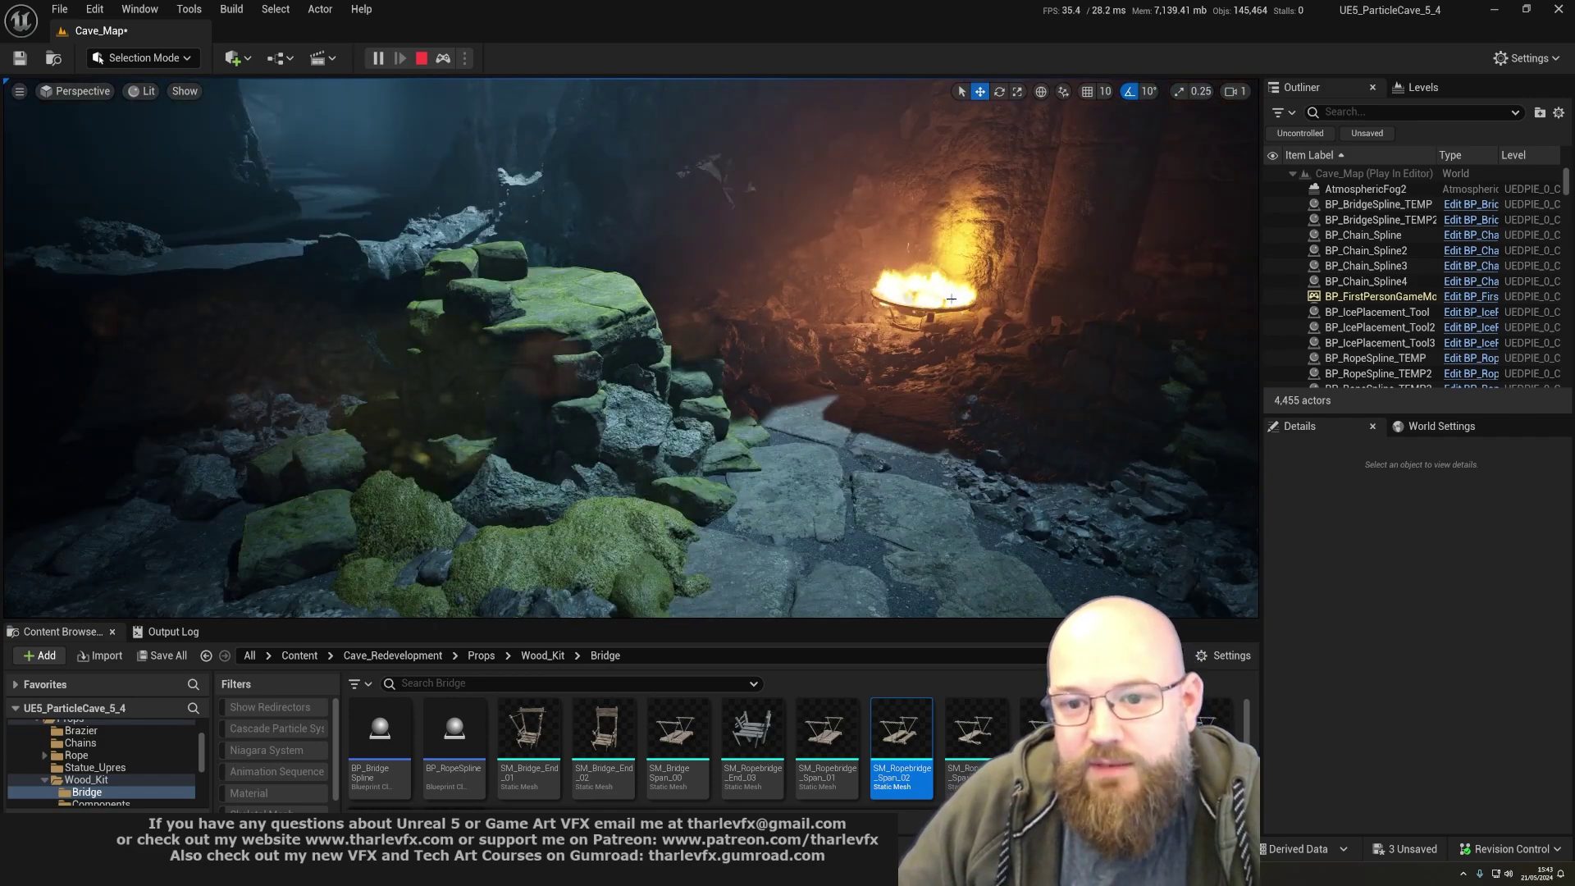
pyautogui.press('e')
pyautogui.moveTo(592, 449); pyautogui.dragTo(477, 393, button='right')
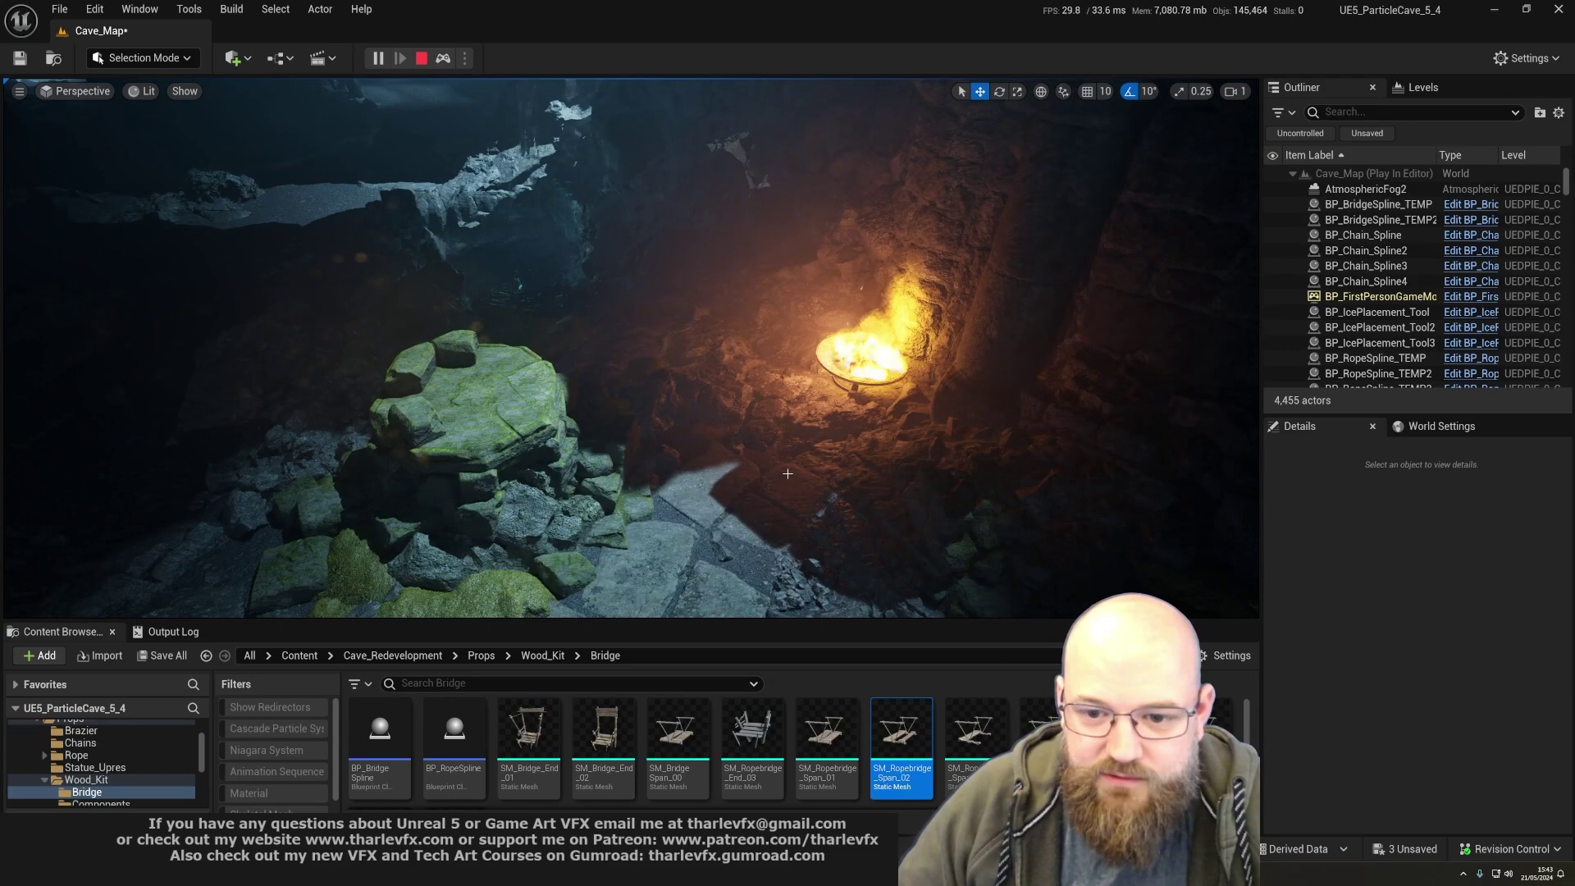
pyautogui.press('w')
pyautogui.moveTo(788, 474); pyautogui.dragTo(279, 204, button='right')
pyautogui.moveTo(588, 401); pyautogui.dragTo(443, 382, button='right')
pyautogui.press('w')
# - View the waterfall beside the statue, toggle the hiding of its effect to compare the rock wall, and stop playing the level
pyautogui.press('3')
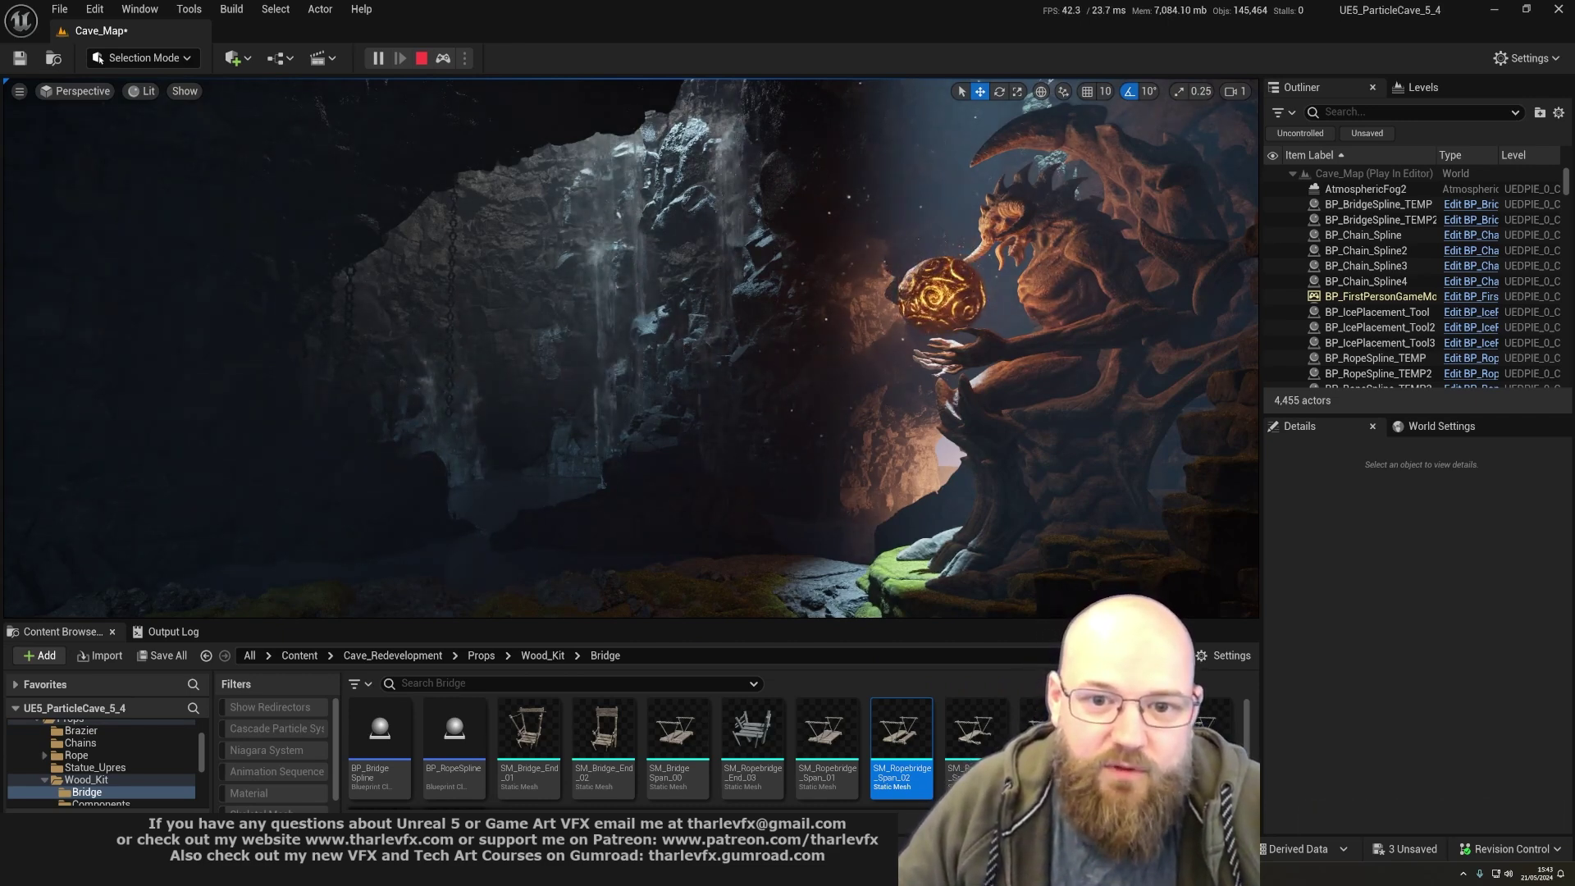
pyautogui.click(731, 155)
pyautogui.press('h')
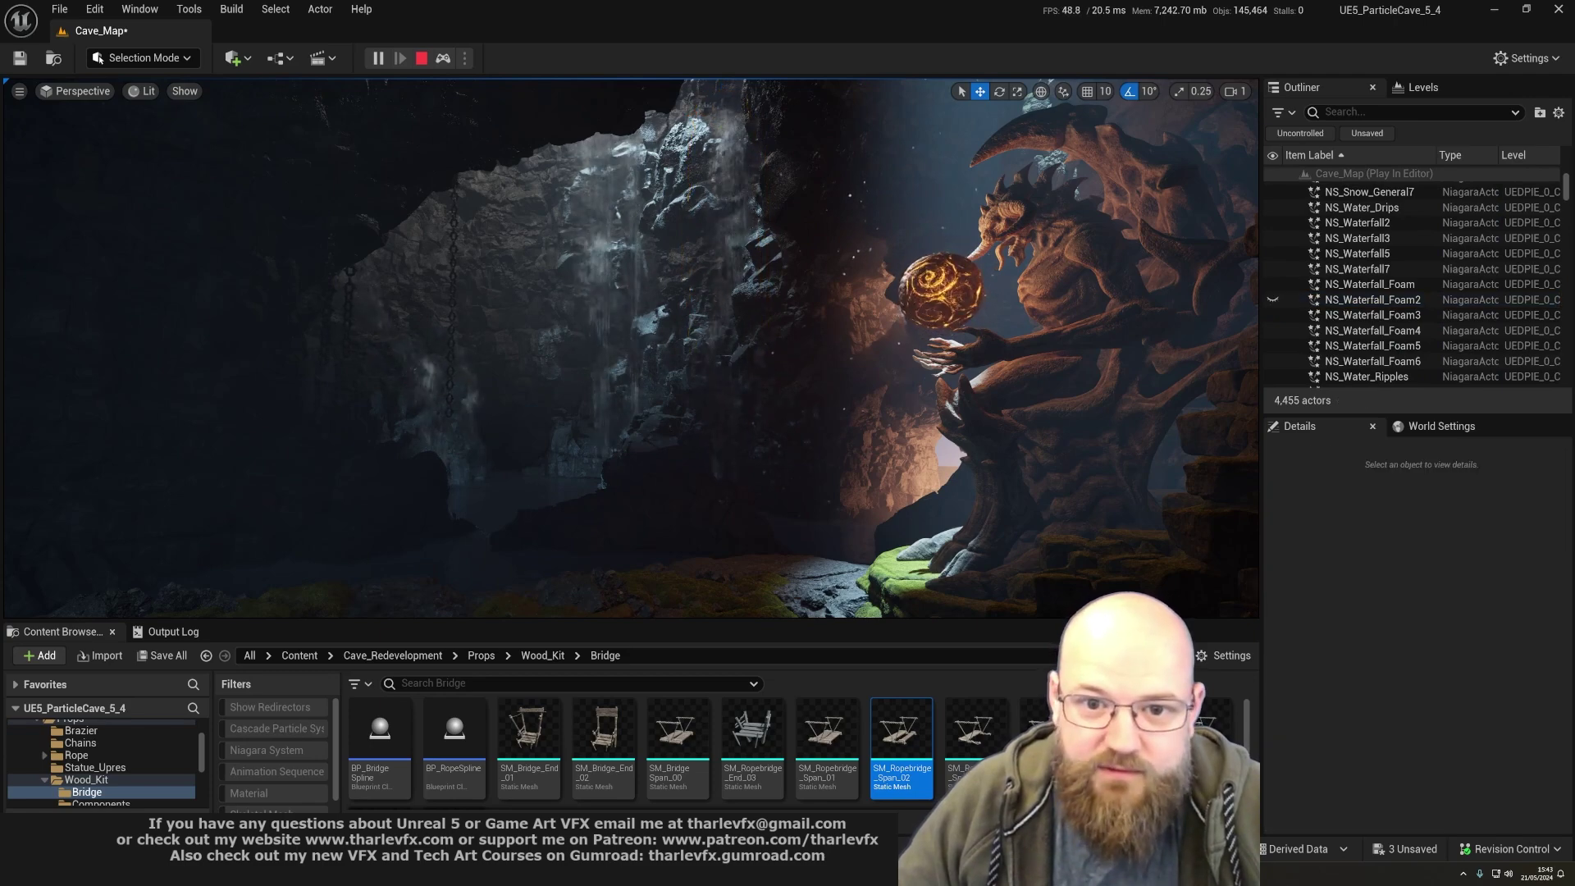
pyautogui.hotkey('ctrl', 'z')
pyautogui.hotkey('ctrl', 'y')
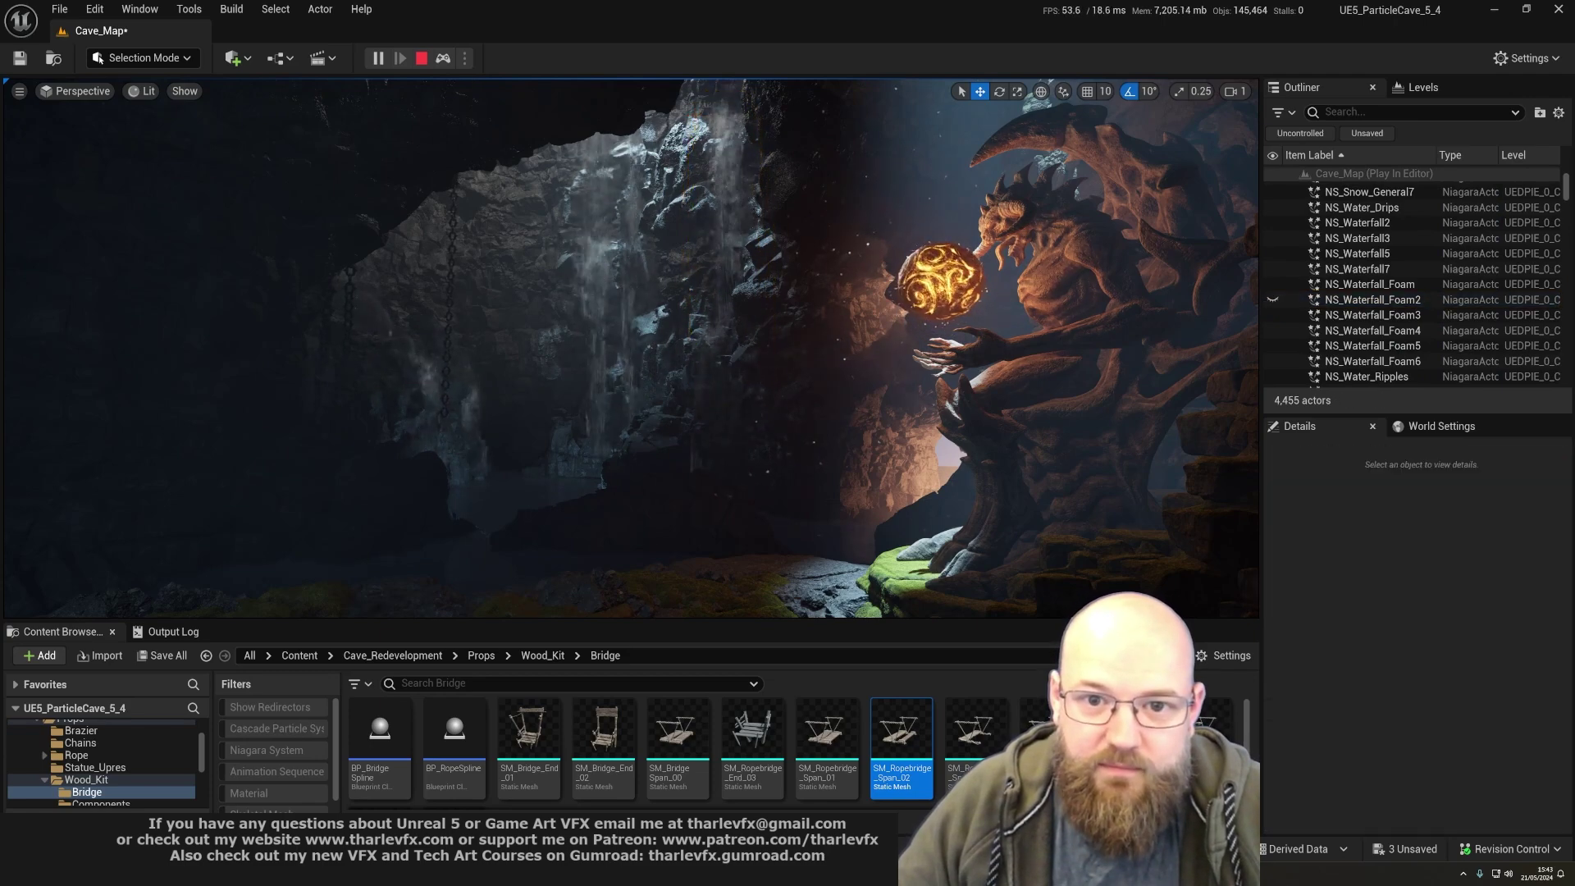
pyautogui.press('Escape')
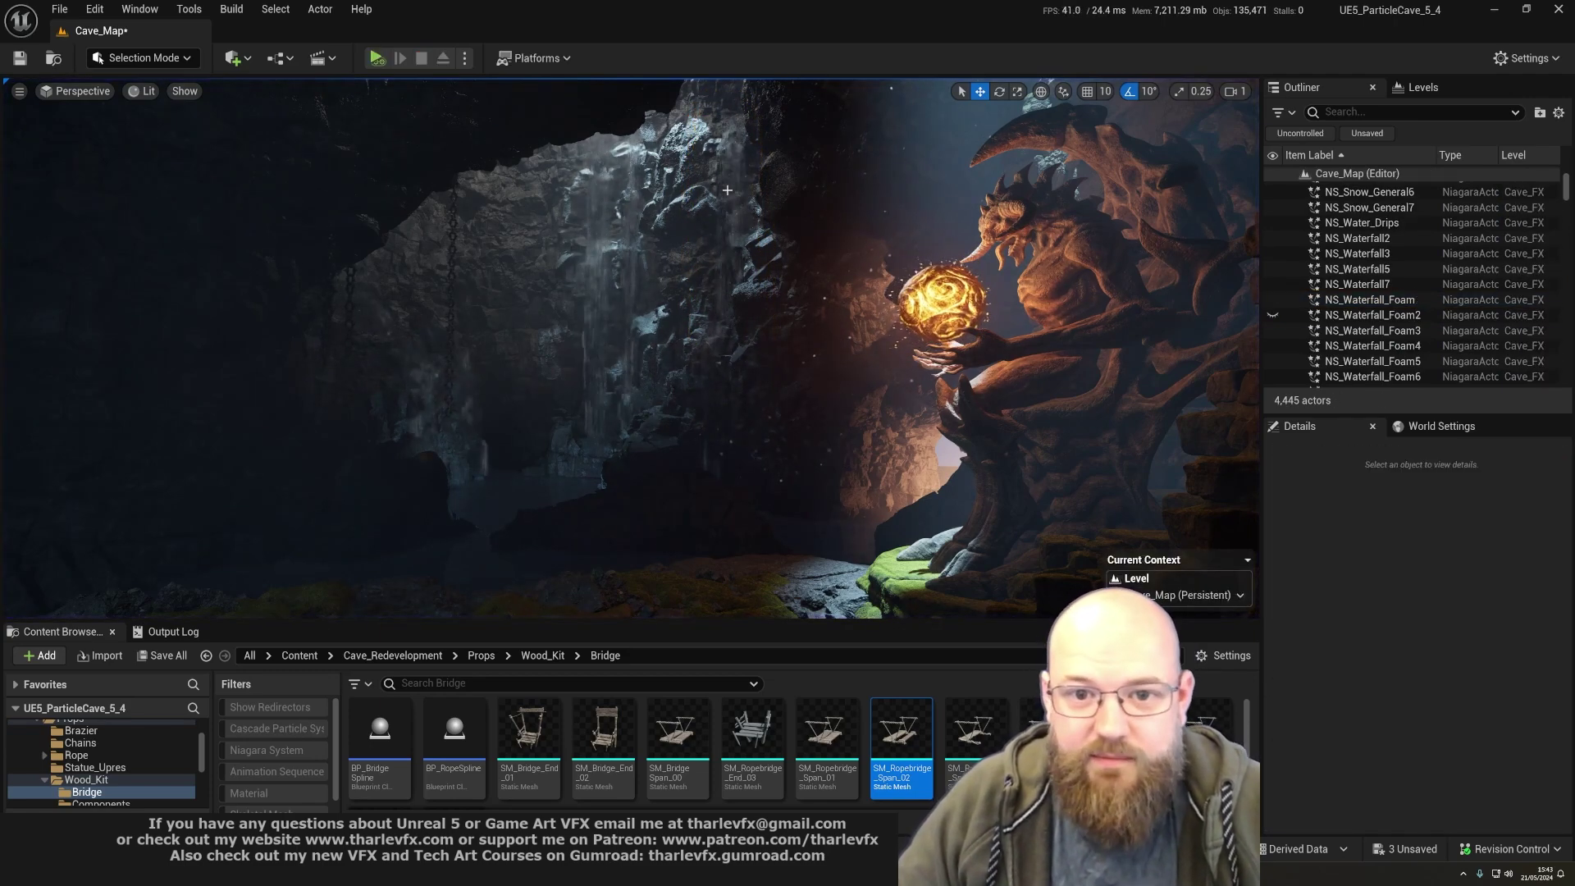
# - Select the SM_Waterfall_Large_Right mesh to inspect its outline on the cave wall, and clear the selection
pyautogui.click(733, 256)
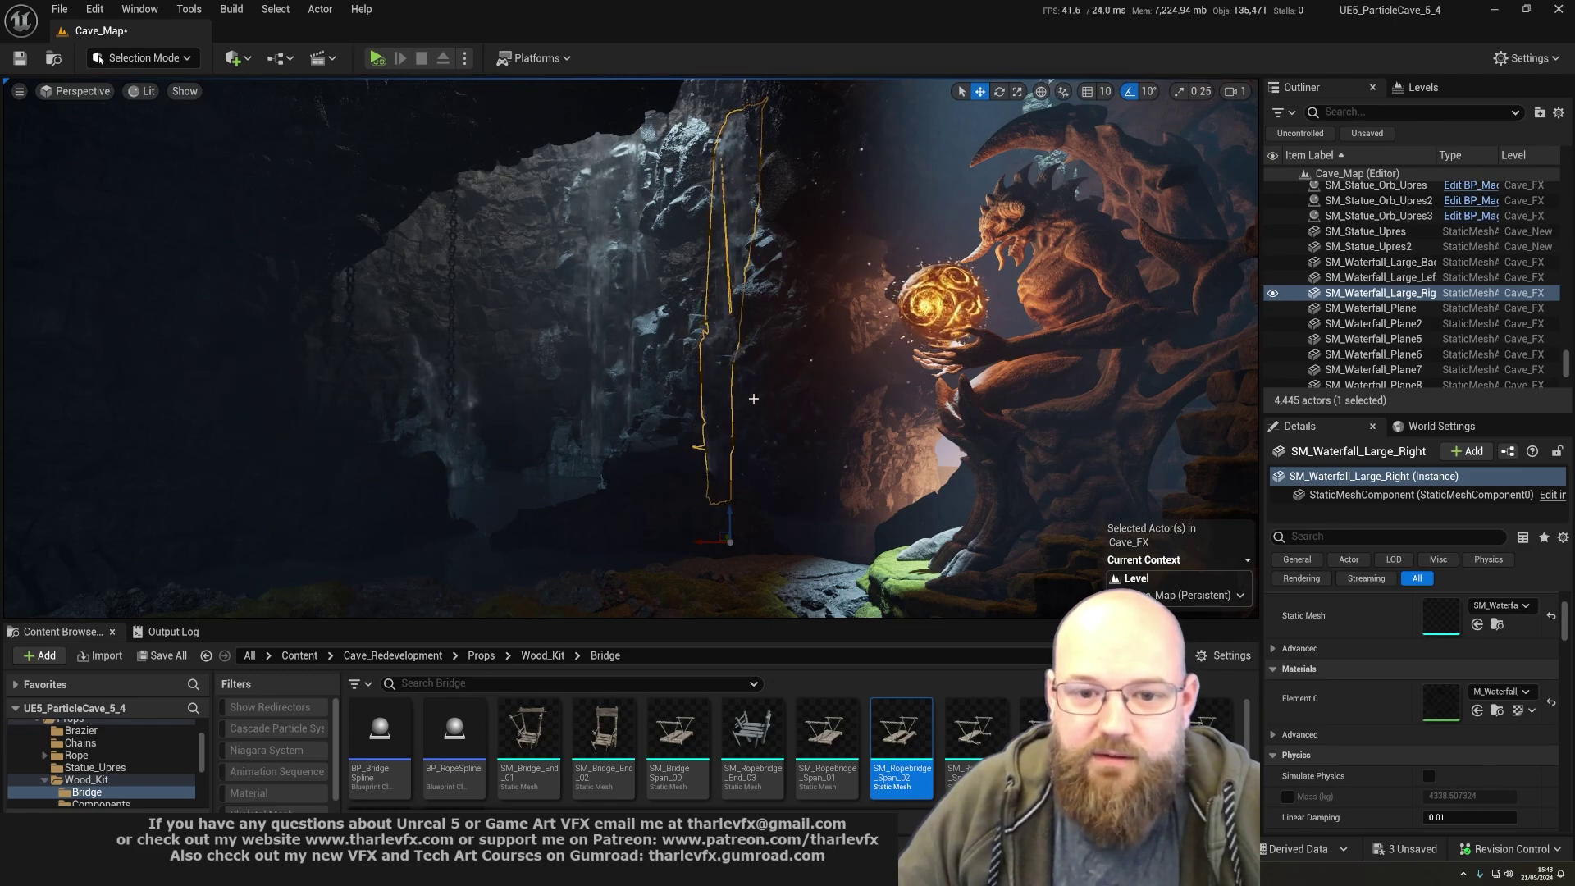
pyautogui.press('a')
pyautogui.moveTo(754, 399); pyautogui.dragTo(810, 407, button='right')
pyautogui.press('Escape')
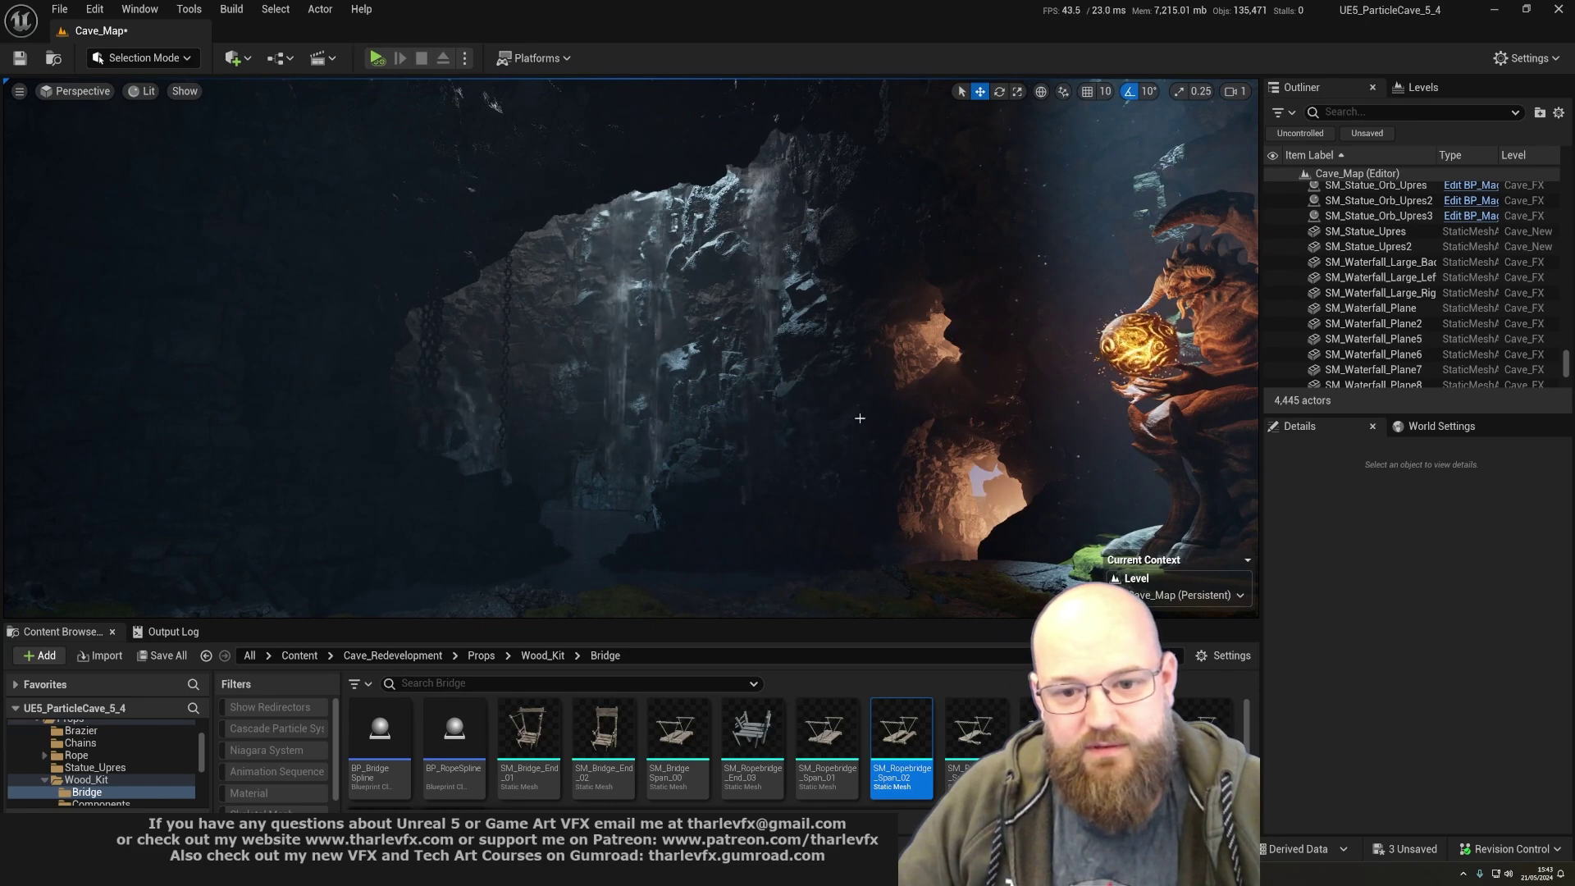
# - Visit camera bookmarks 1, 2 and 3 to compare the snowy exterior, the dark tunnel and the statue chamber
pyautogui.press('1')
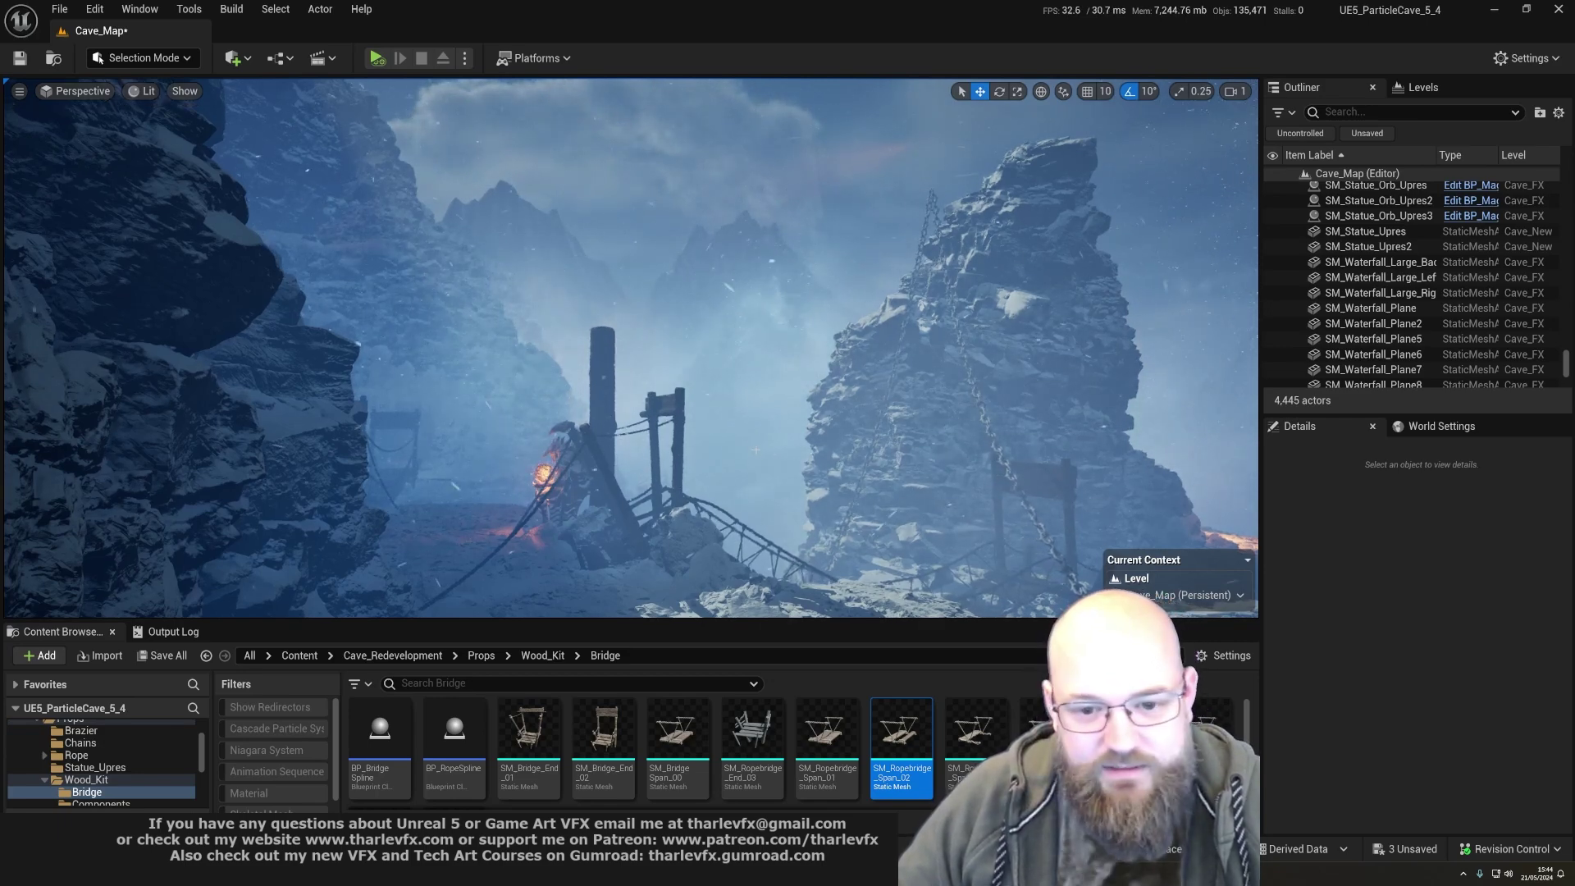
pyautogui.press('2')
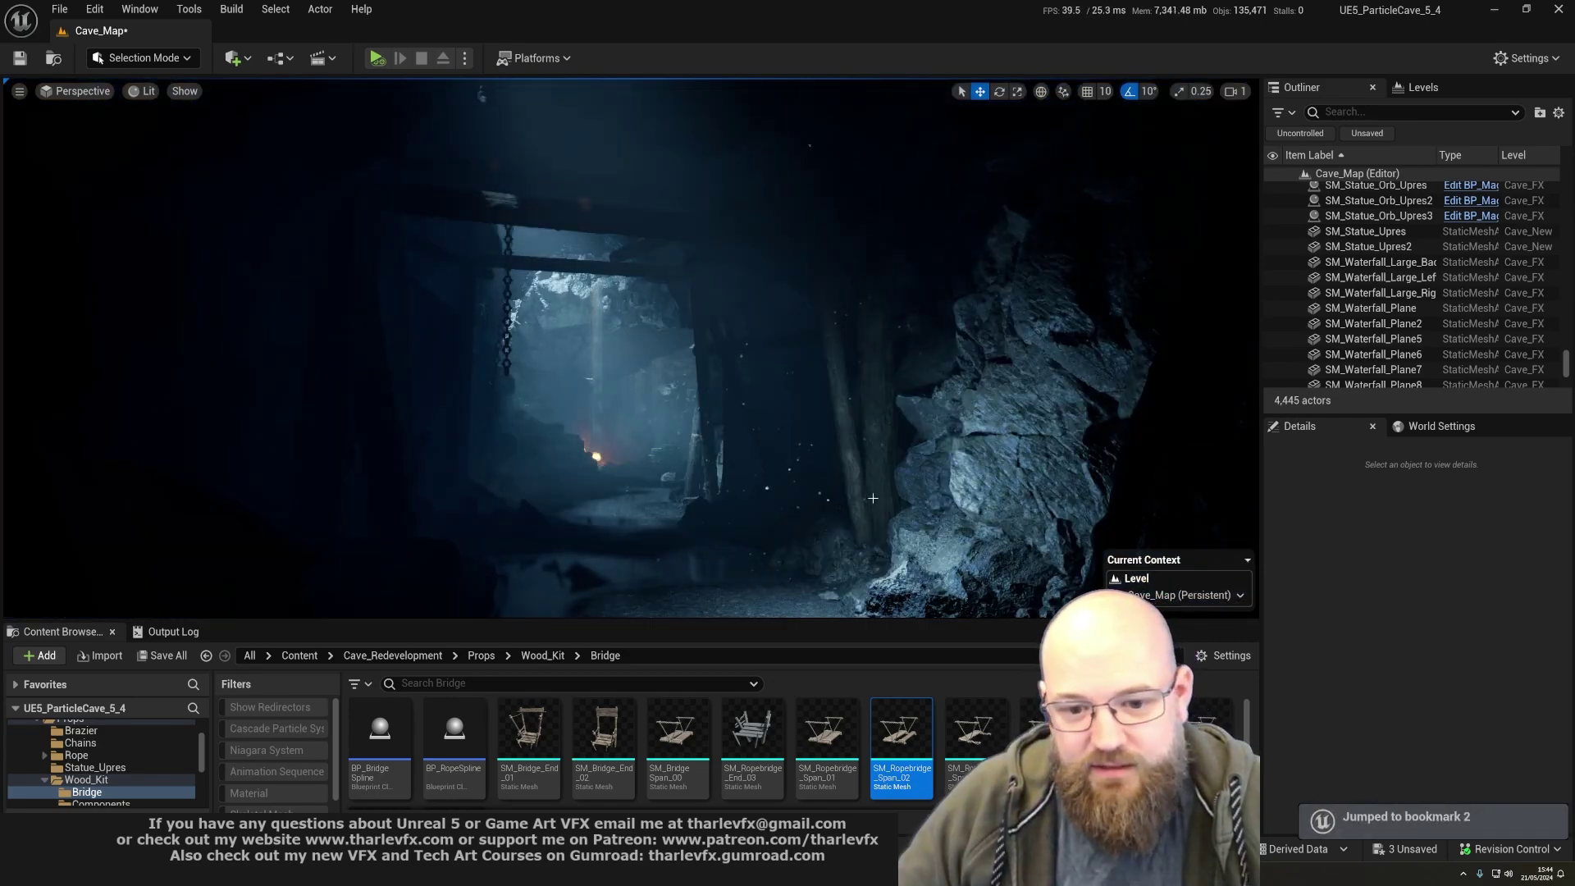
pyautogui.press('3')
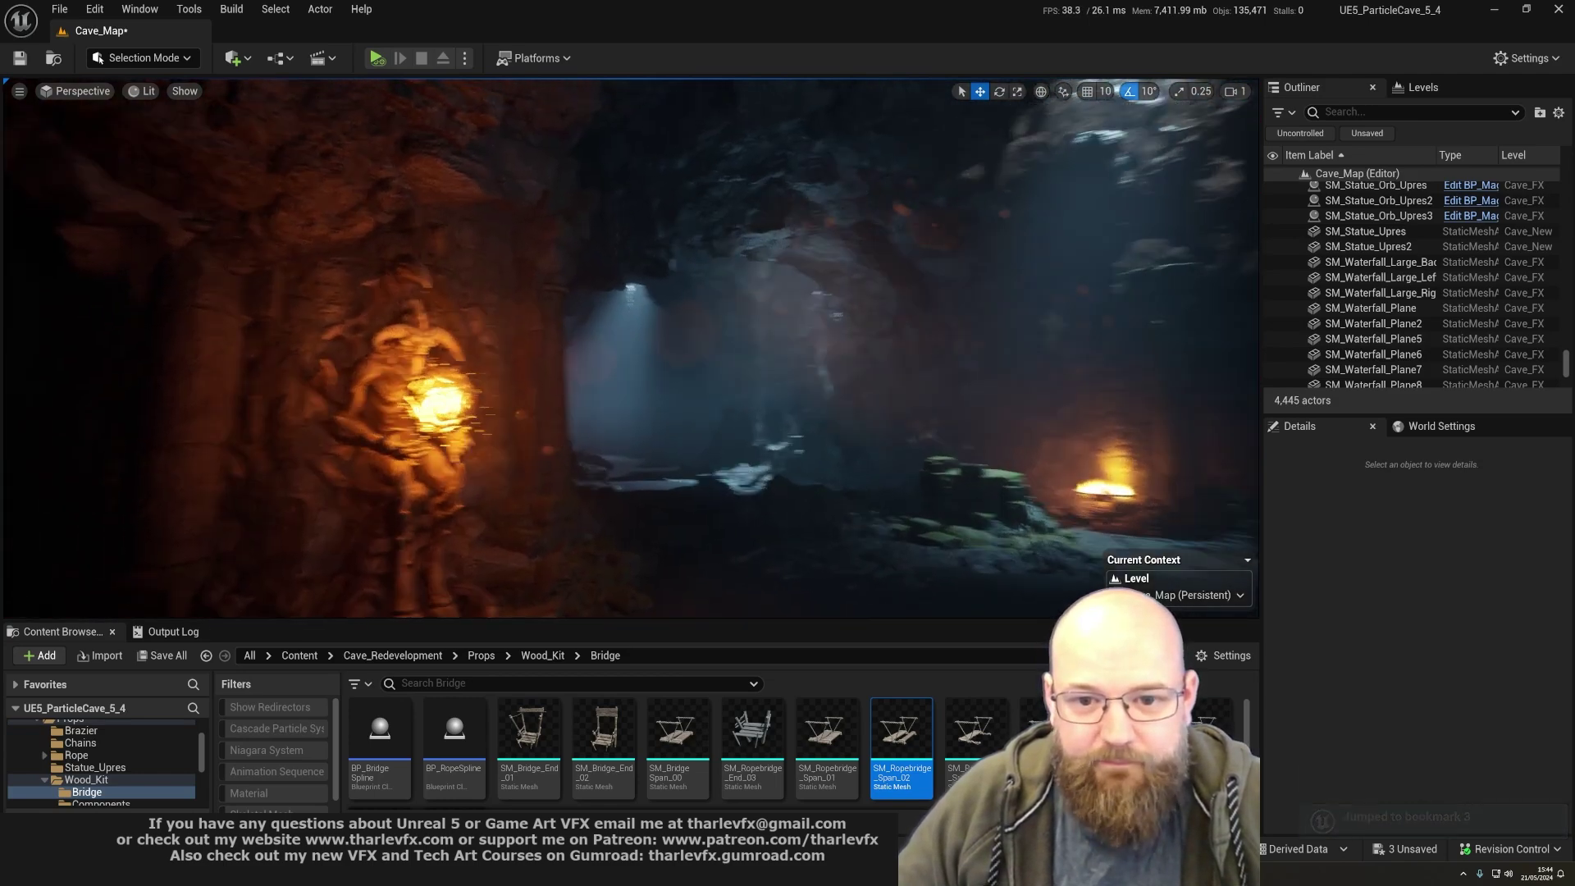
# - Examine the cave ceiling opening and its light shaft above the brazier and mossy rocks
pyautogui.moveTo(630, 348); pyautogui.dragTo(911, 352, button='right')
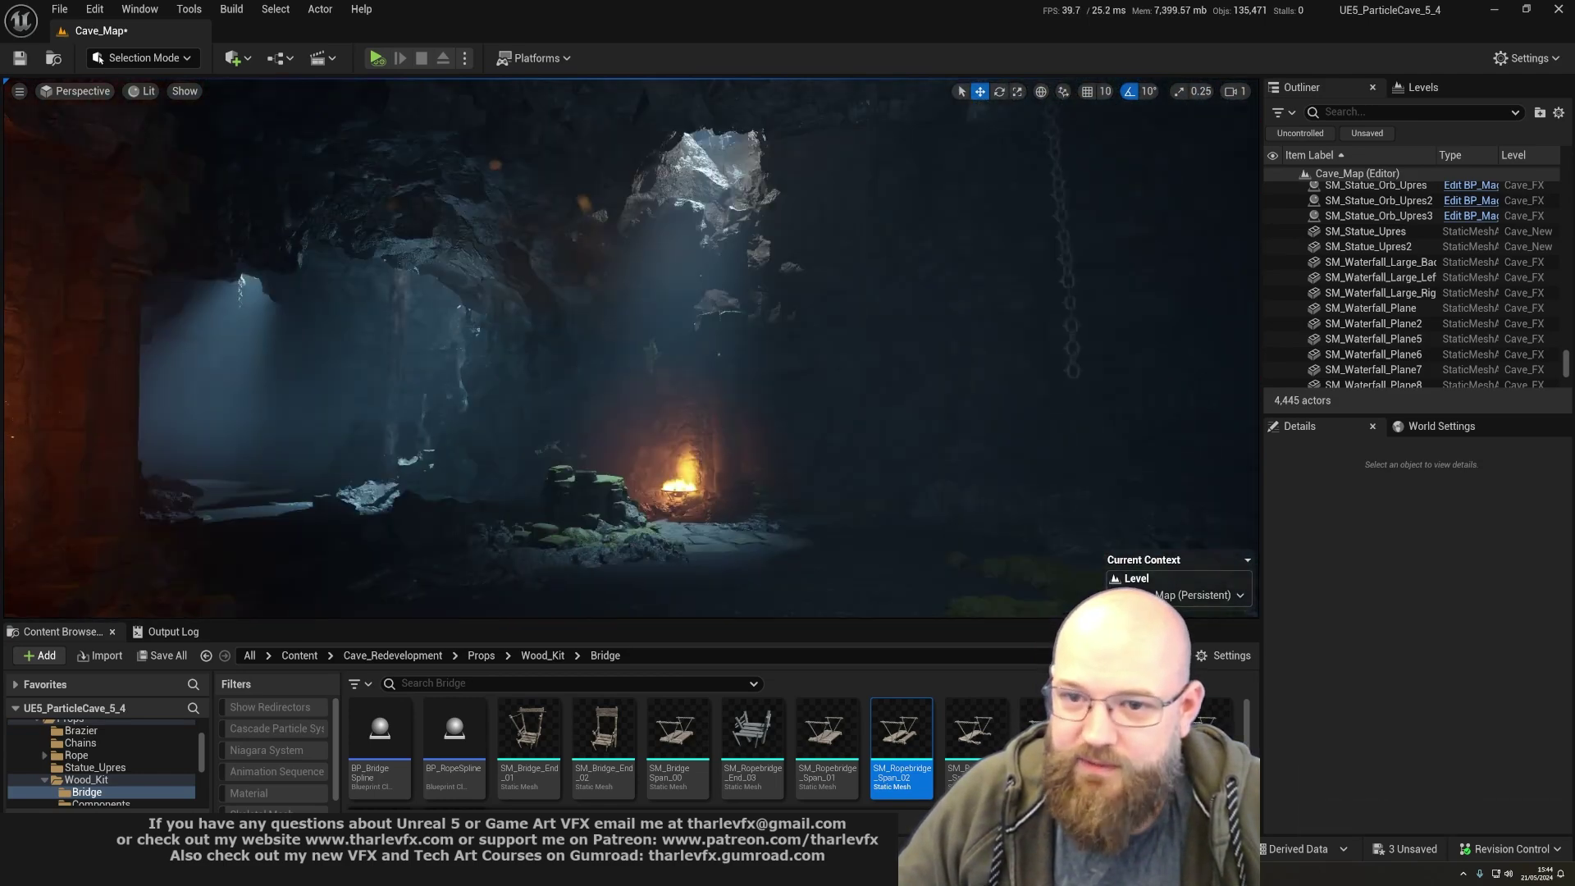
pyautogui.moveTo(788, 152); pyautogui.dragTo(752, 128, button='right')
pyautogui.press('w')
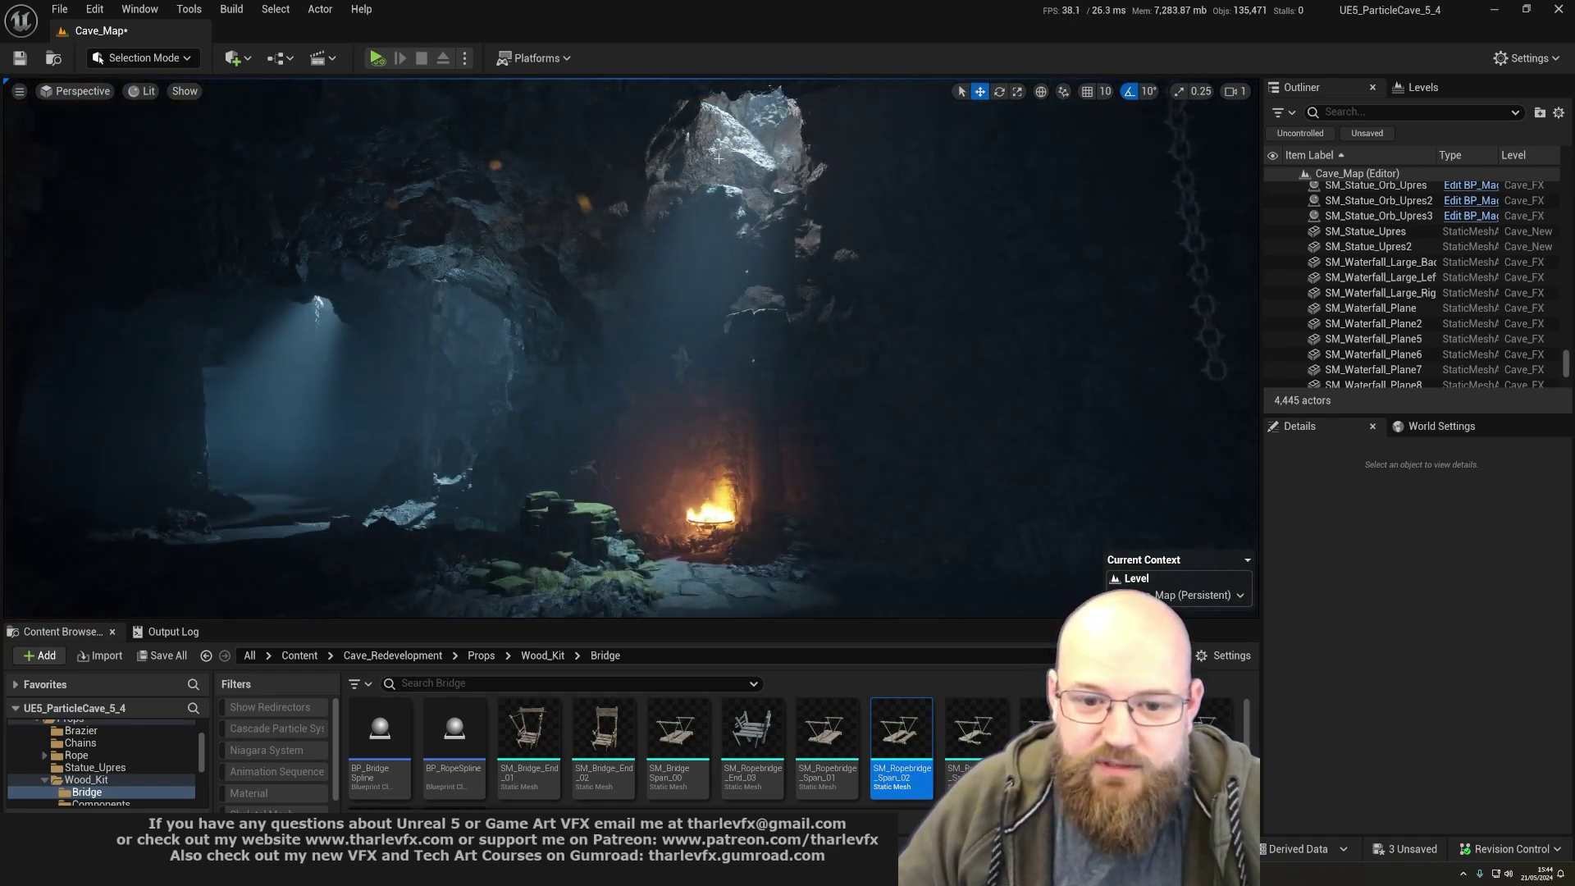
pyautogui.press('w')
pyautogui.moveTo(746, 304); pyautogui.dragTo(771, 283, button='right')
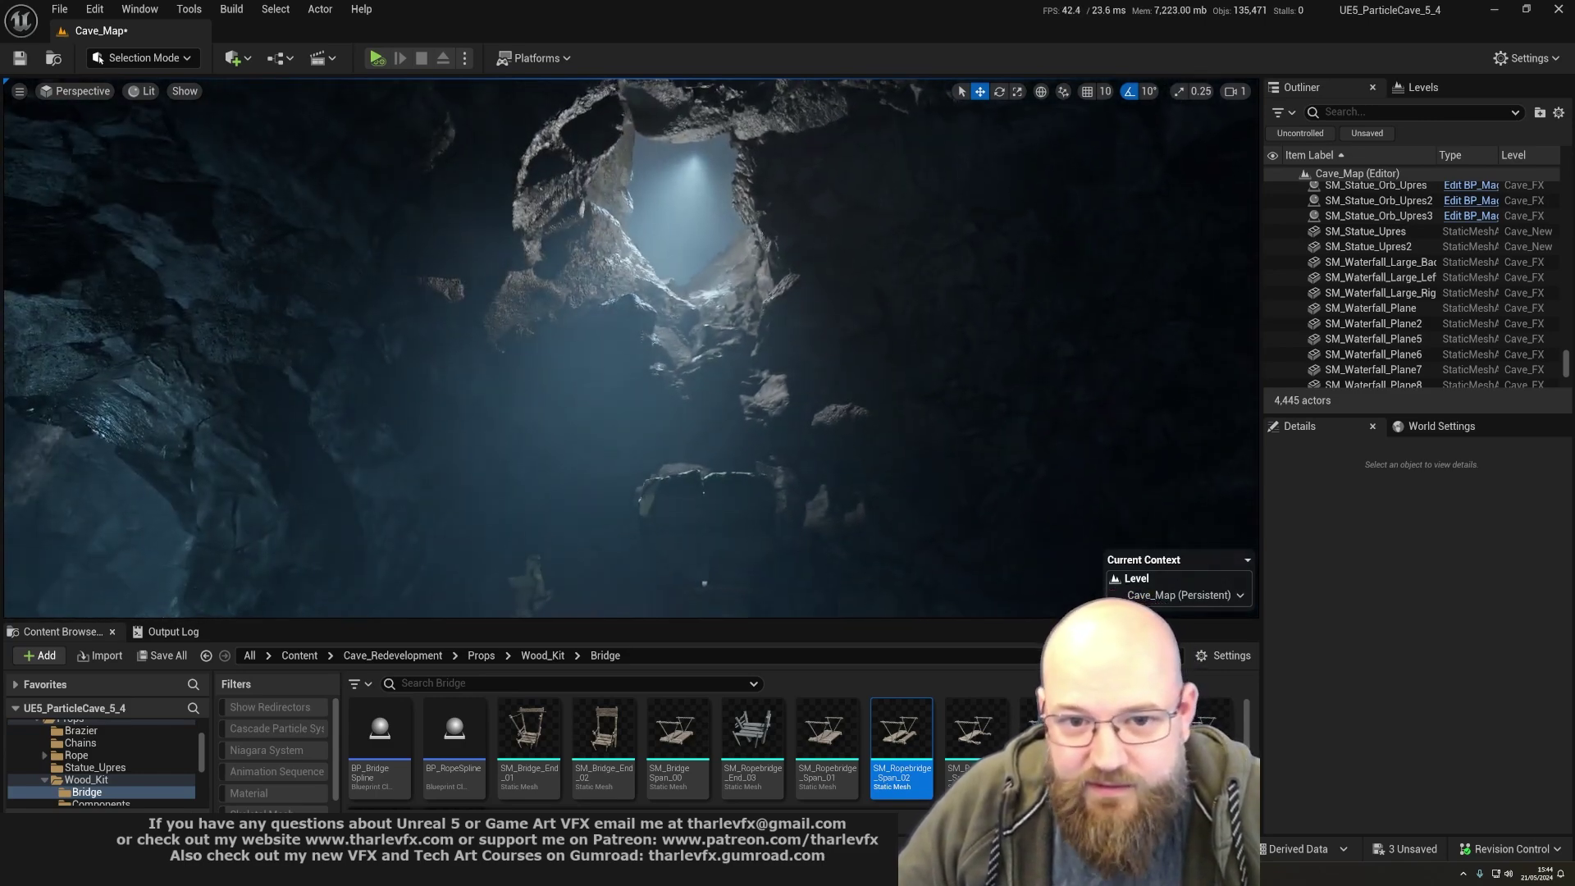
pyautogui.press('w')
pyautogui.moveTo(696, 144); pyautogui.dragTo(690, 221, button='right')
pyautogui.moveTo(672, 277); pyautogui.dragTo(679, 353, button='right')
# - Examine the glowing statue beside the rope bridge in the snowy exterior, and return to camera bookmark 1
pyautogui.press('1')
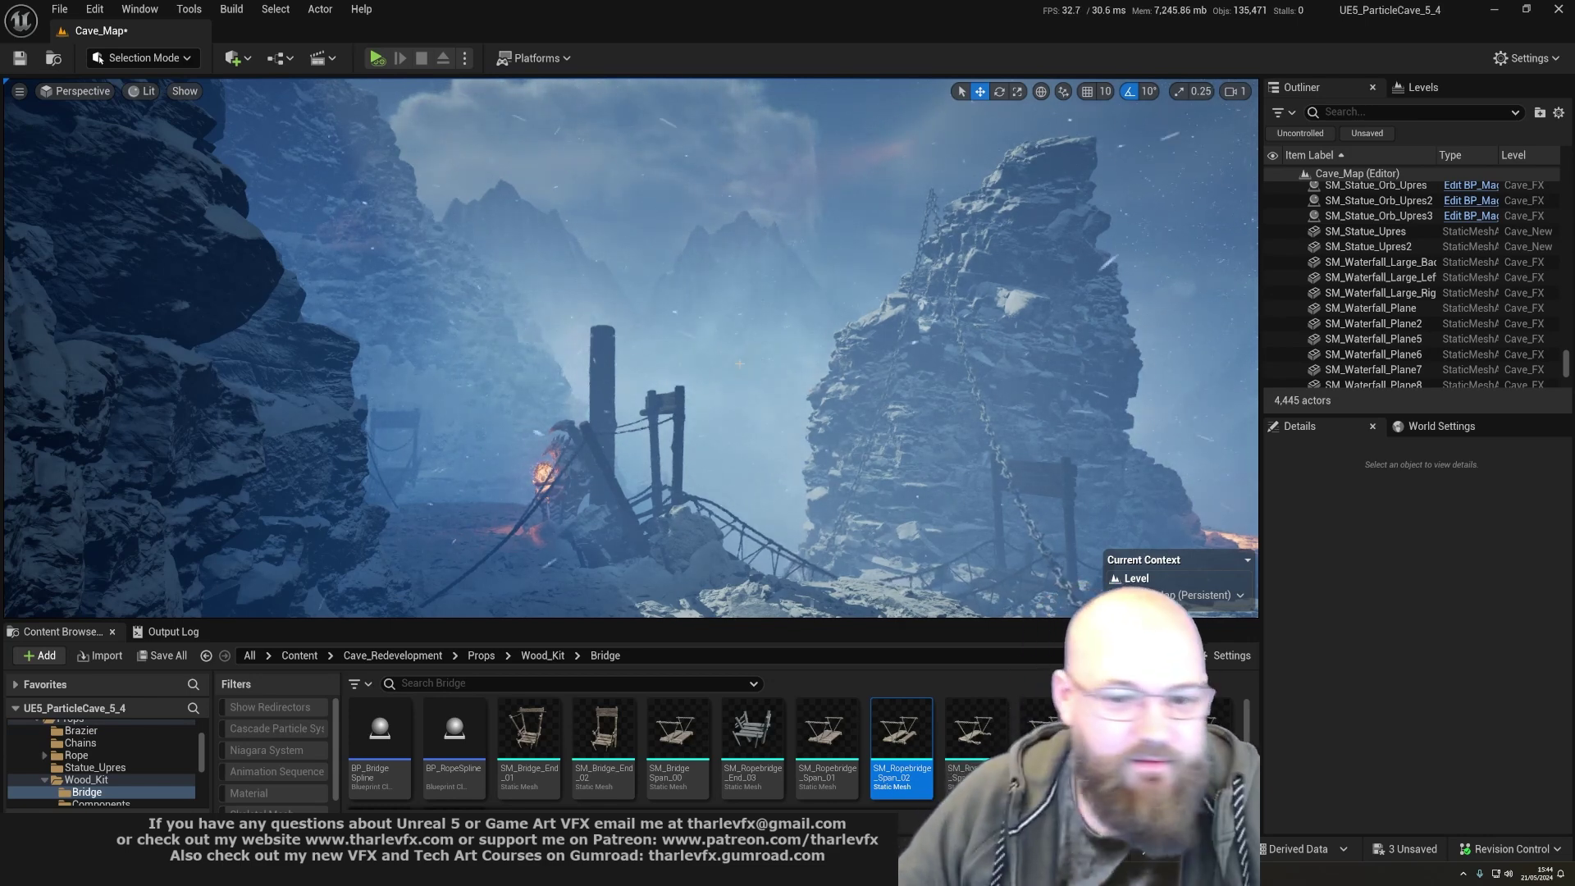
pyautogui.moveTo(759, 351); pyautogui.dragTo(705, 363, button='right')
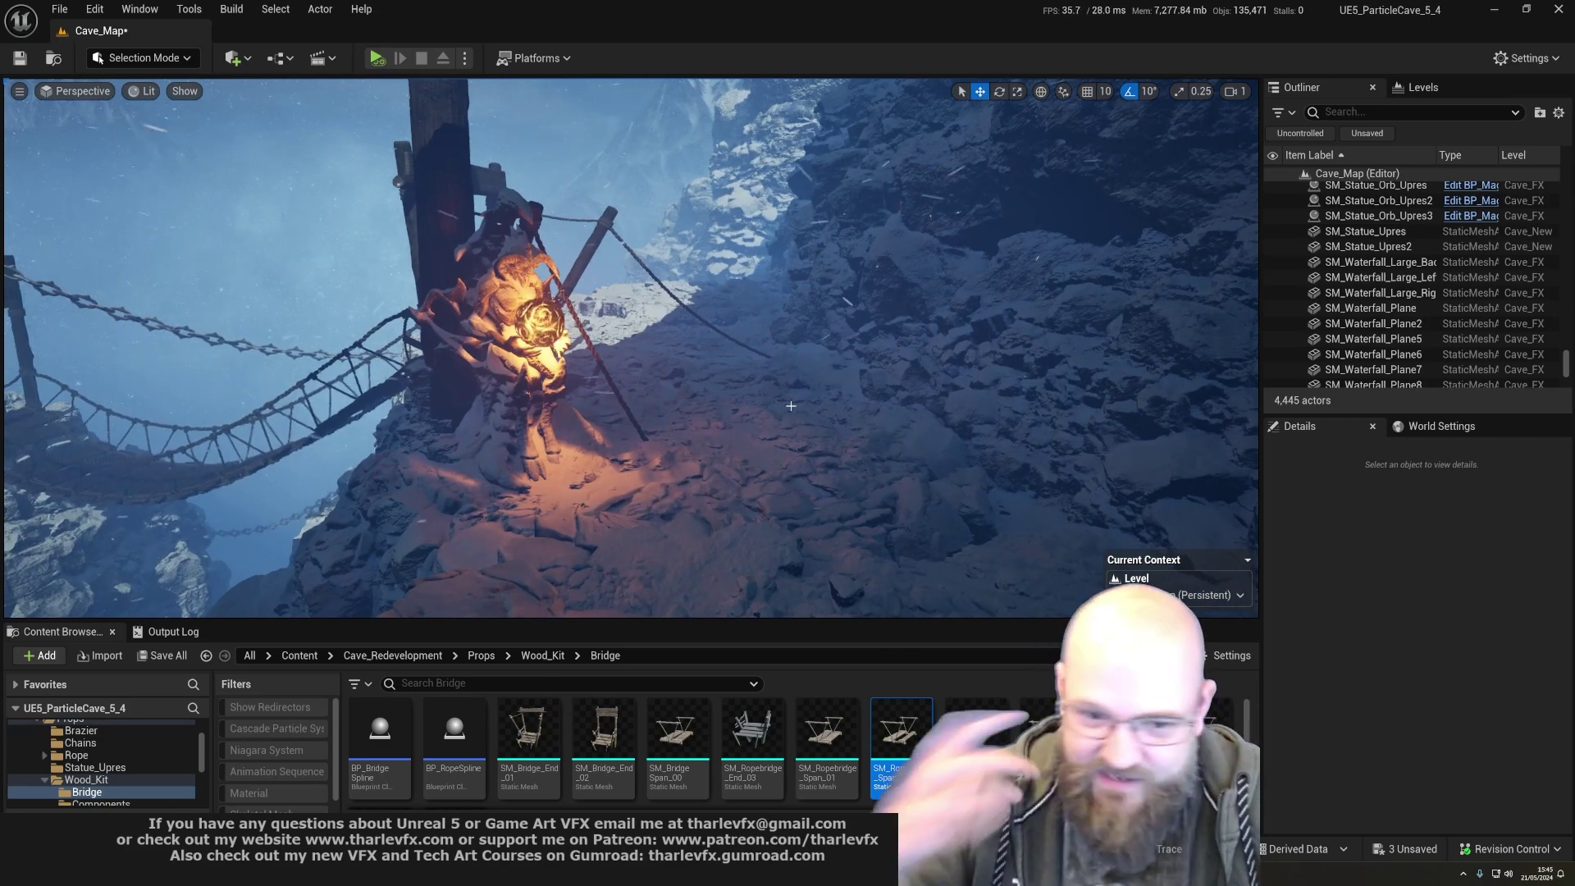
pyautogui.moveTo(770, 457); pyautogui.dragTo(765, 458, button='right')
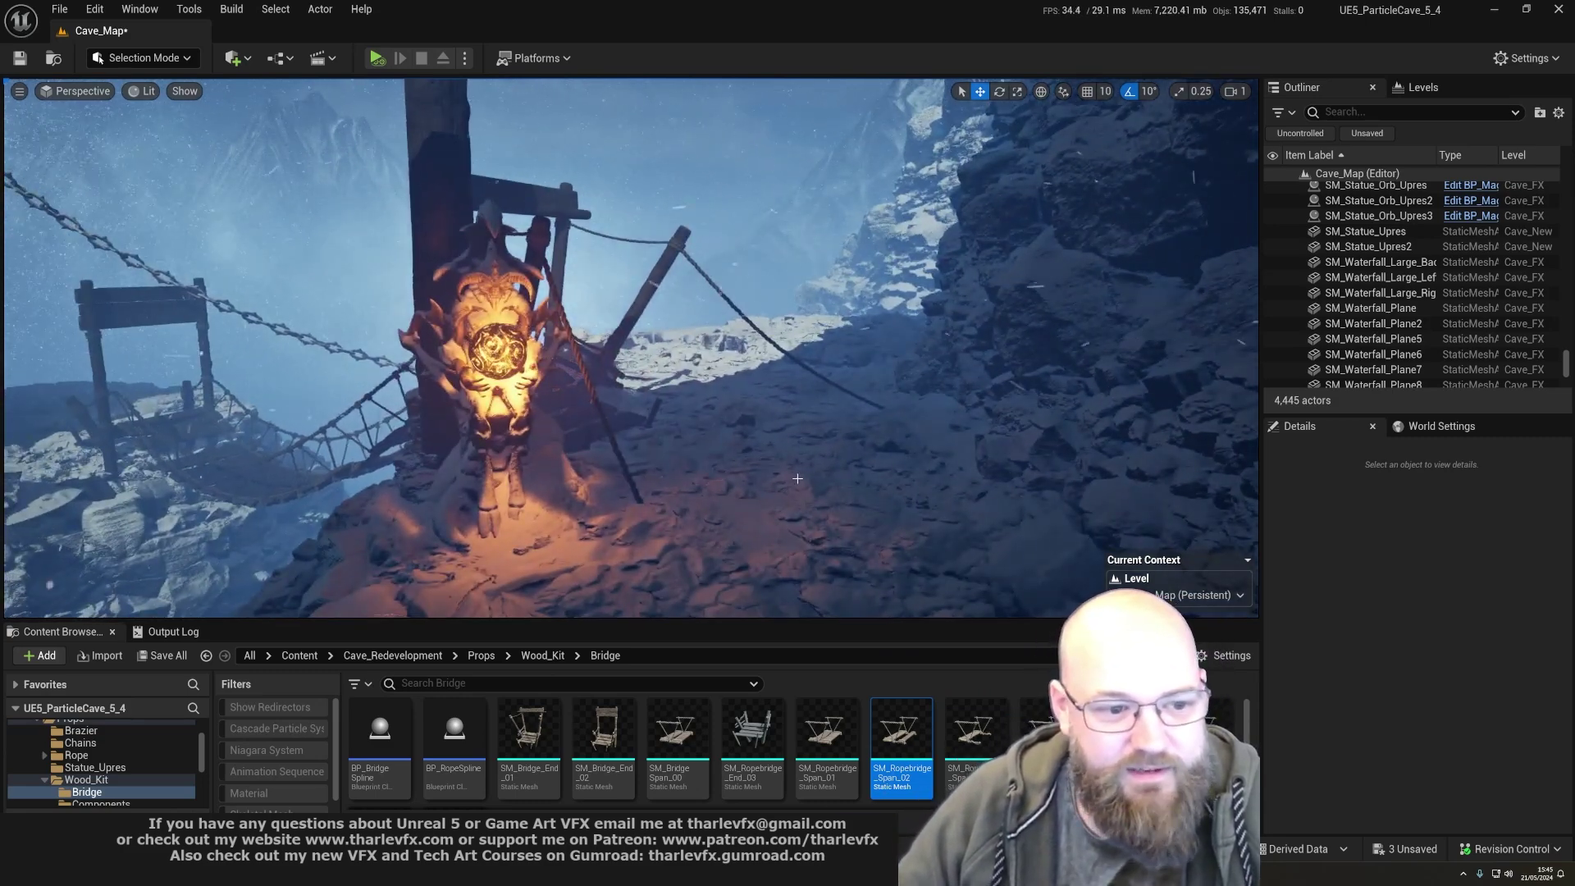
pyautogui.press('1')
pyautogui.click(749, 344)
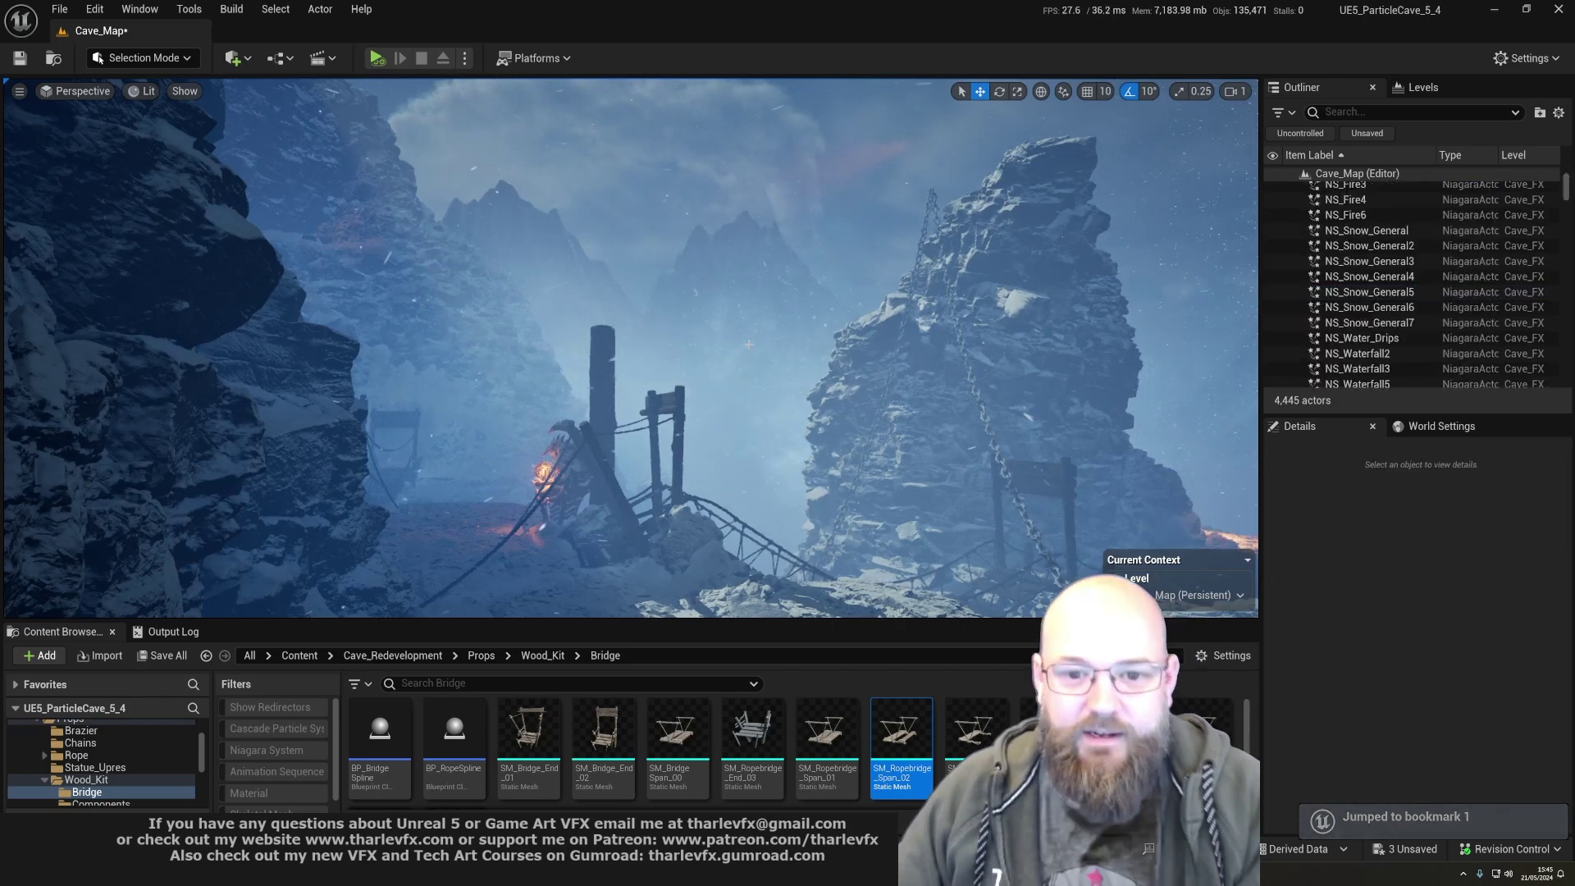